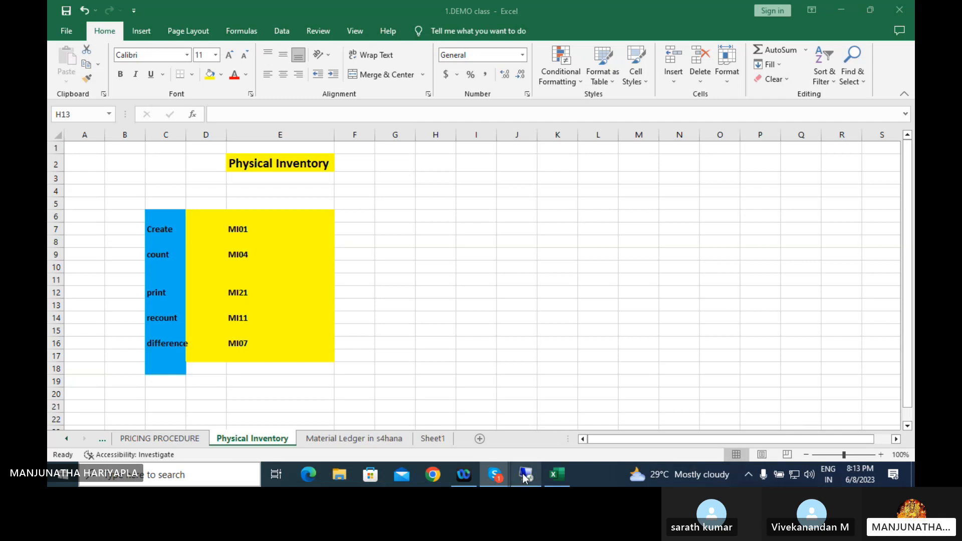
# Enlarge the Physical Inventory sheet to 130% zoom and review its list of process steps and transaction codes
pyautogui.moveTo(524, 476)
pyautogui.click(463, 289)
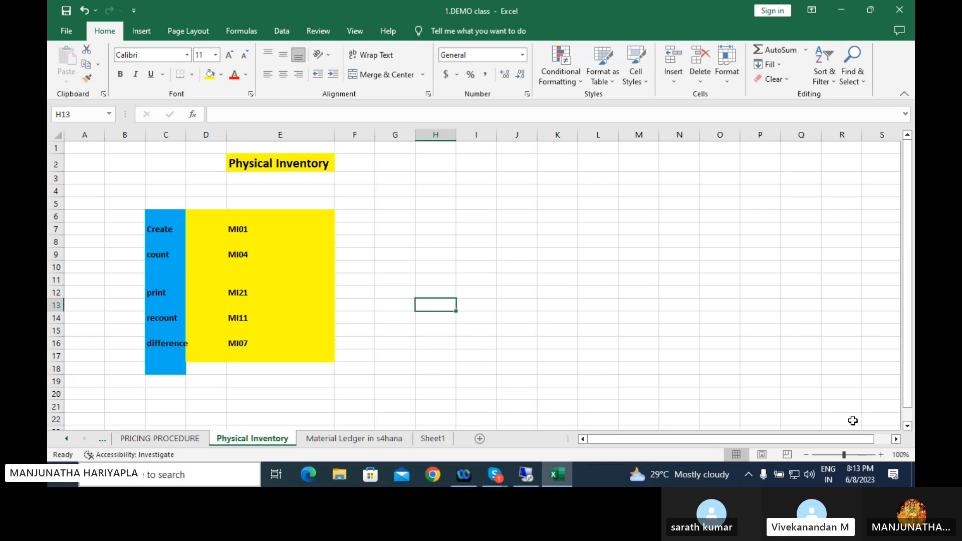
pyautogui.click(882, 454)
pyautogui.click(882, 454)
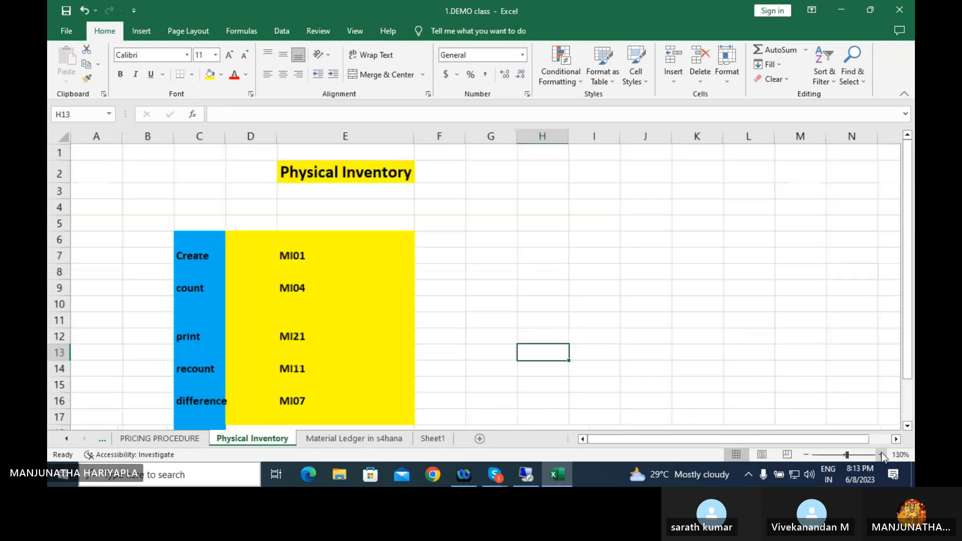
pyautogui.click(882, 454)
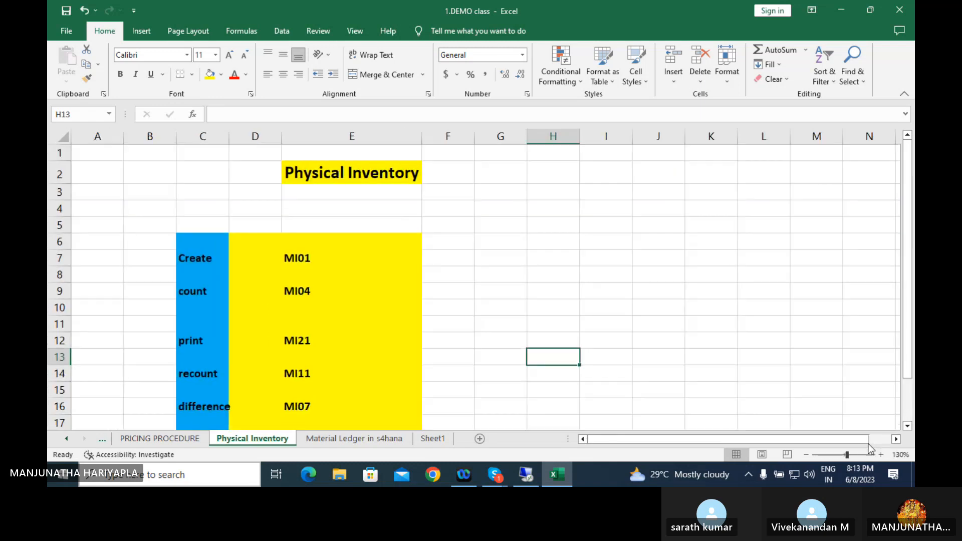
pyautogui.click(908, 426)
pyautogui.click(908, 426)
pyautogui.click(908, 427)
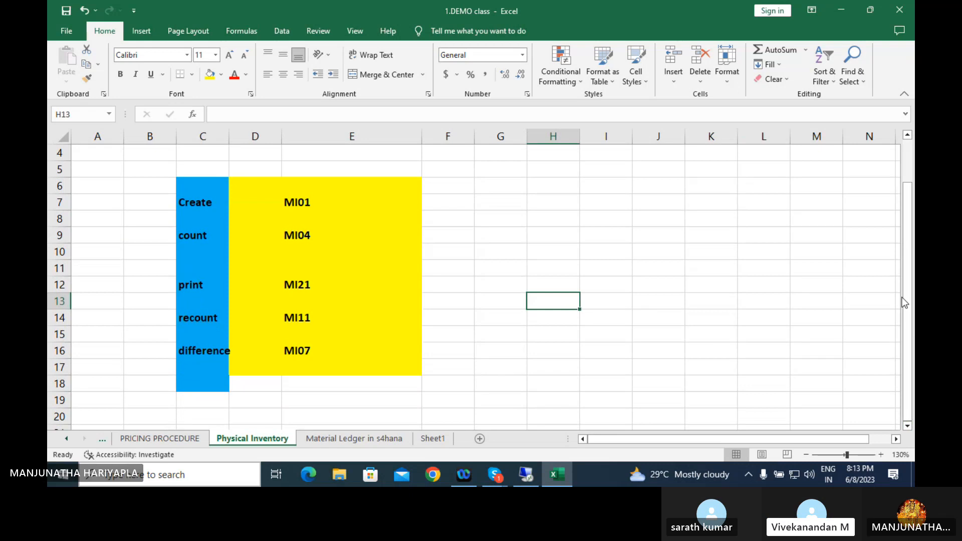
pyautogui.click(908, 135)
pyautogui.click(908, 136)
pyautogui.click(908, 135)
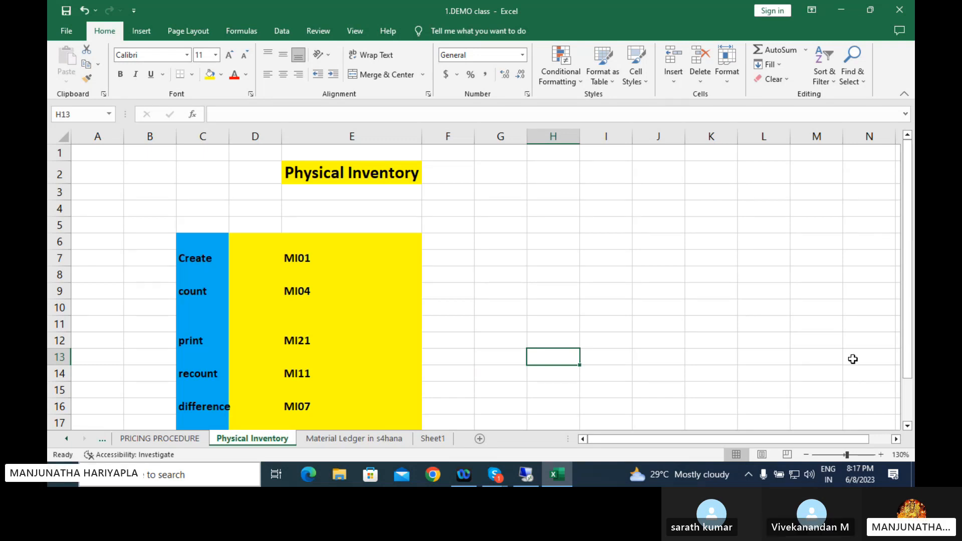
# Switch to SAP Easy Access and expand the tree through Logistics and Materials Management to Physical Inventory
pyautogui.click(527, 478)
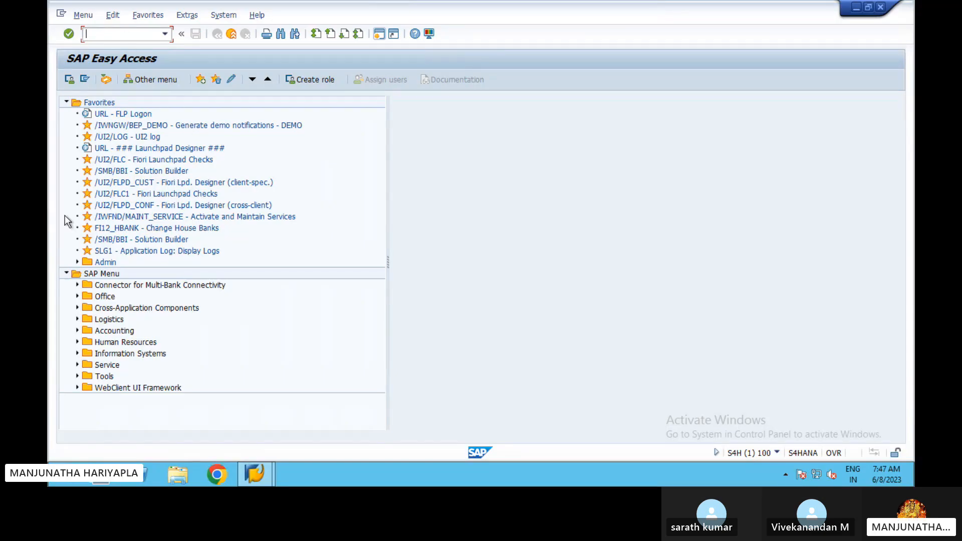
pyautogui.click(77, 319)
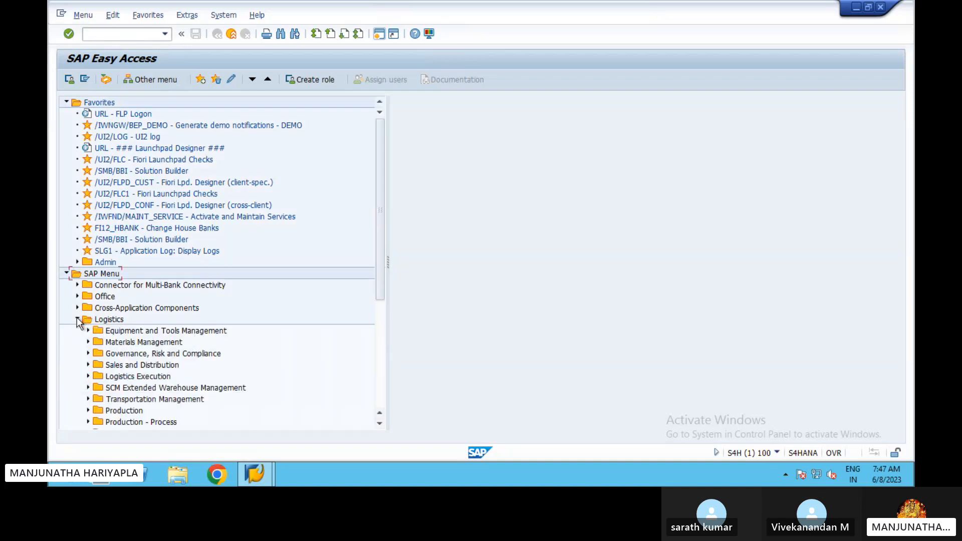
pyautogui.click(380, 424)
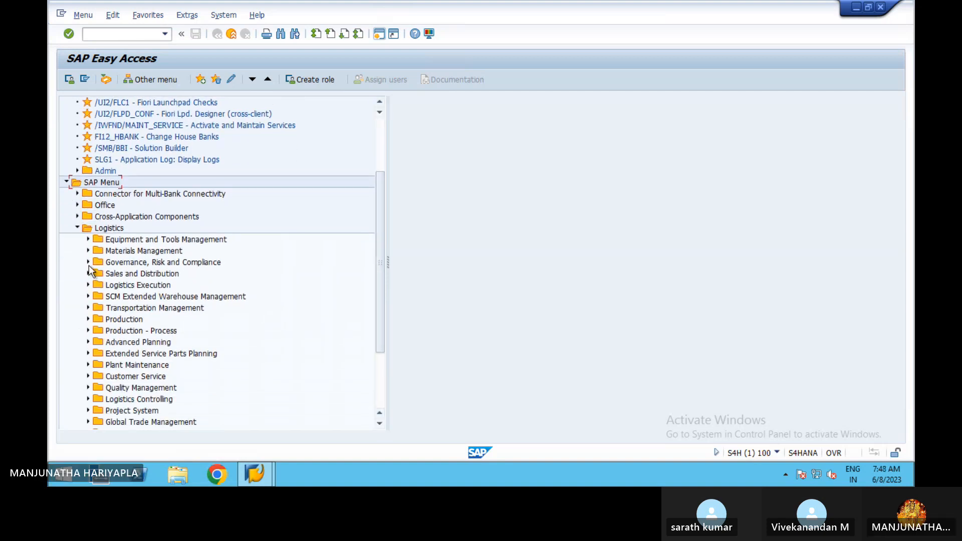
pyautogui.click(88, 252)
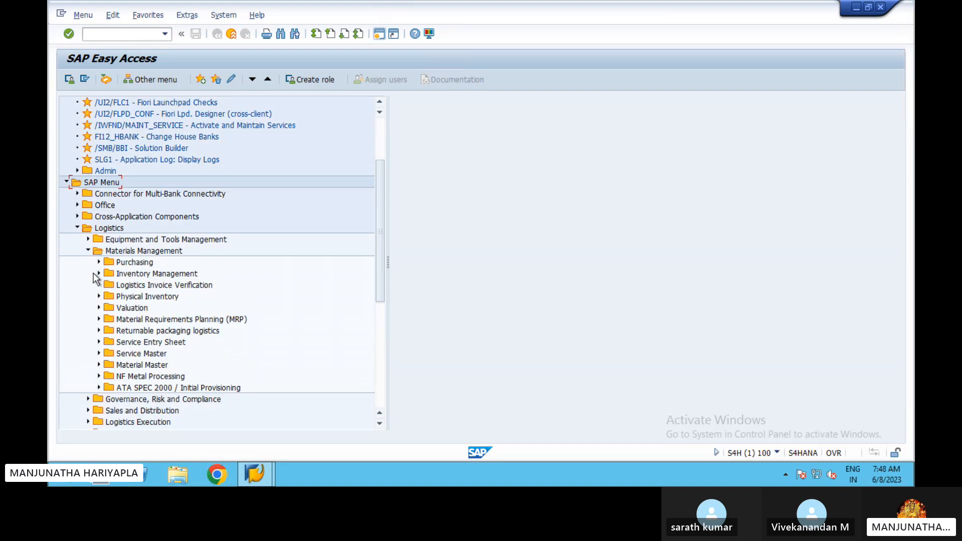
pyautogui.click(98, 273)
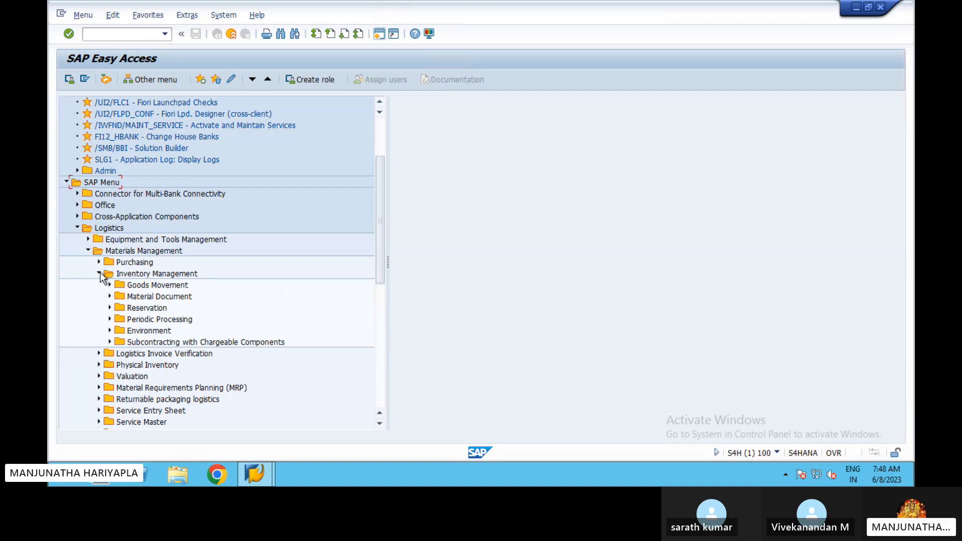
pyautogui.click(99, 274)
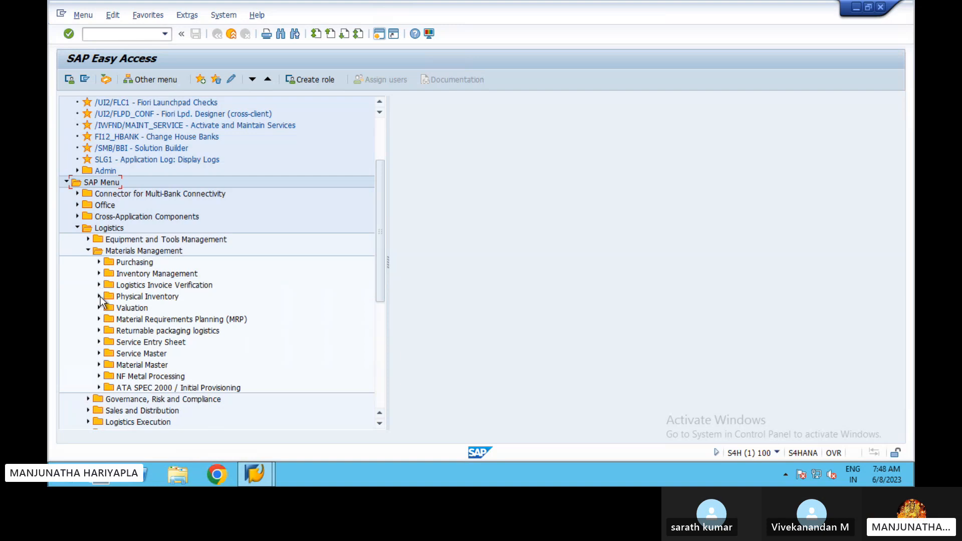
pyautogui.click(100, 296)
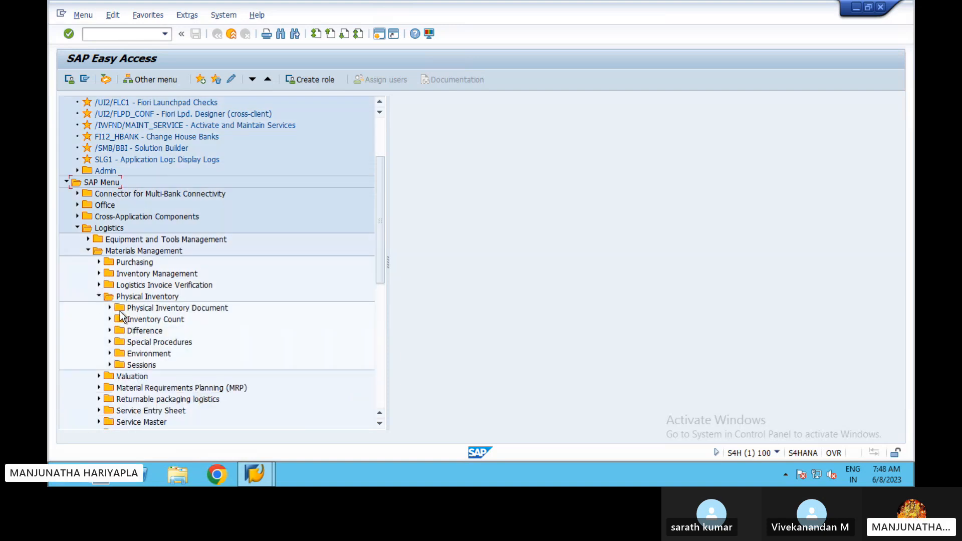
# Expand the Physical Inventory Document, Inventory Count and Difference folders to show their transactions
pyautogui.click(110, 309)
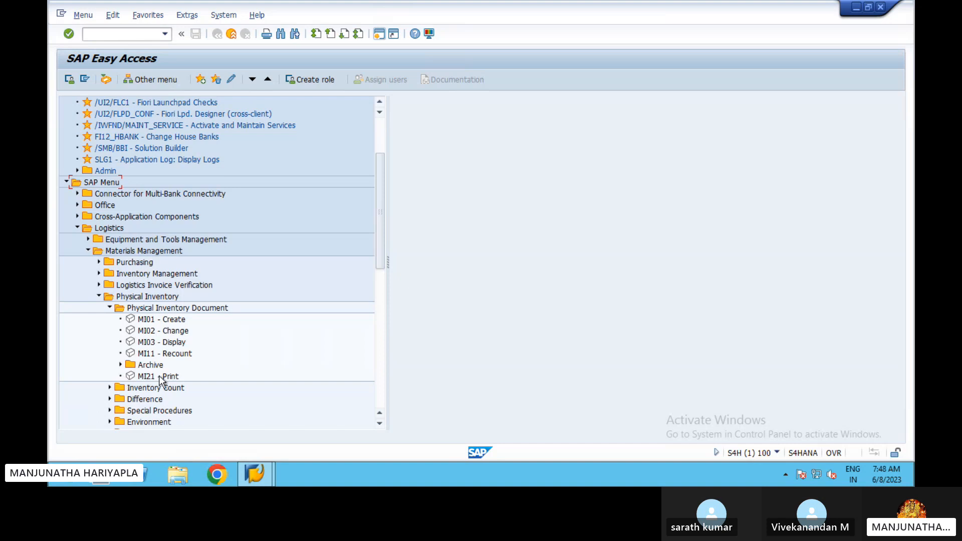
pyautogui.click(110, 388)
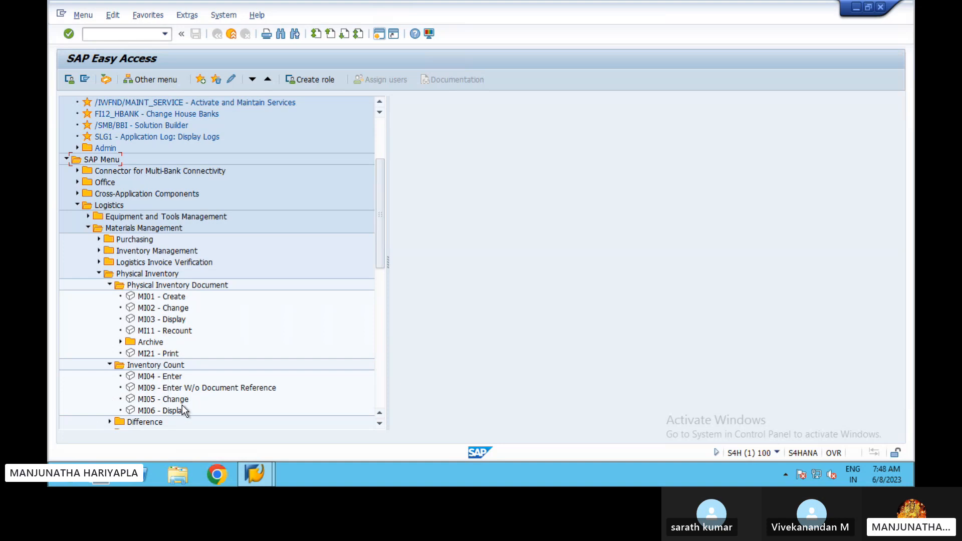
pyautogui.click(110, 422)
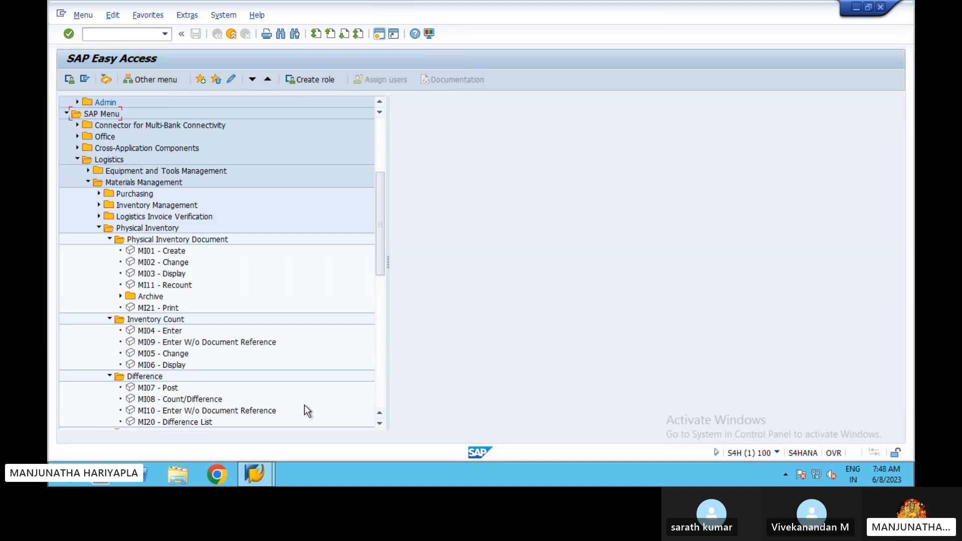
pyautogui.click(379, 422)
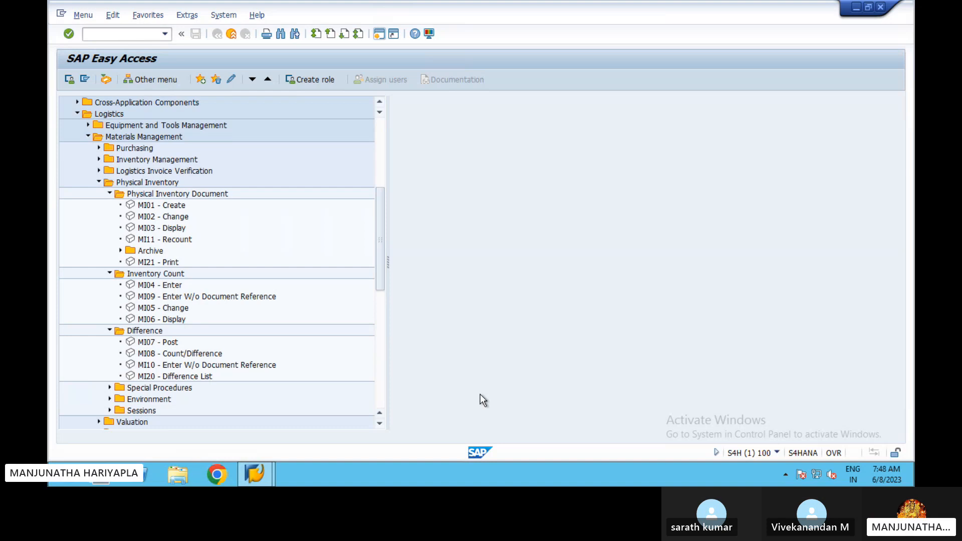
# Open a new SAP session and start the stock overview transaction MMBE in it
pyautogui.click(380, 33)
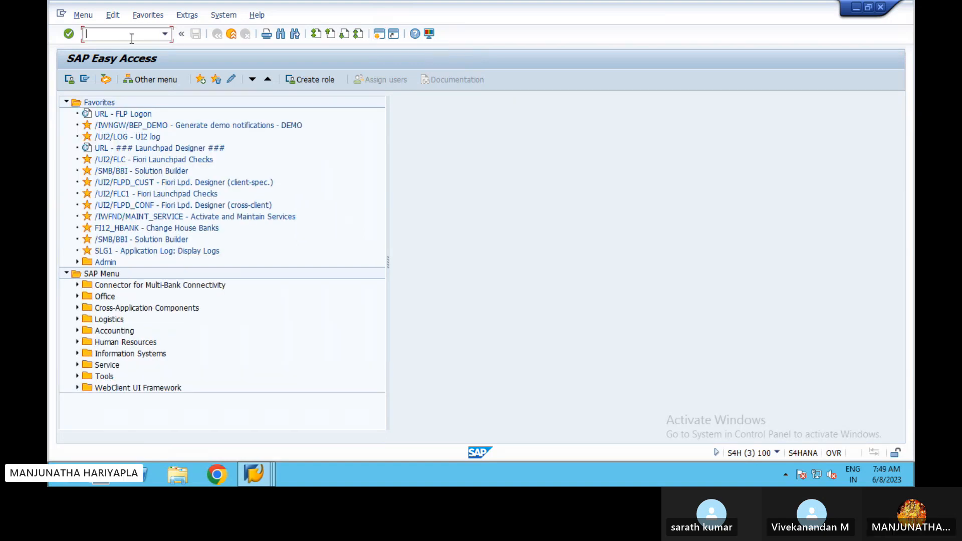
pyautogui.write('mmb ')
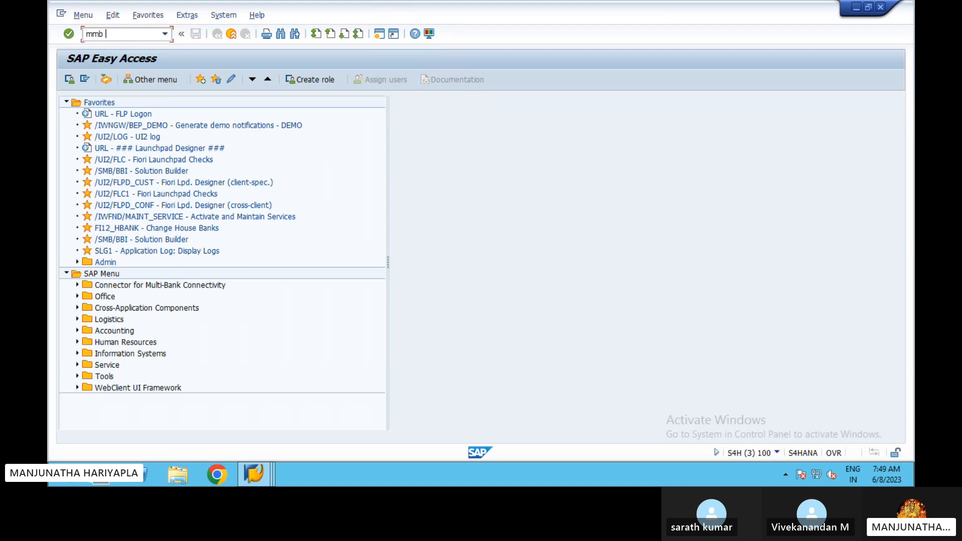
pyautogui.write('e')
pyautogui.press('Return')
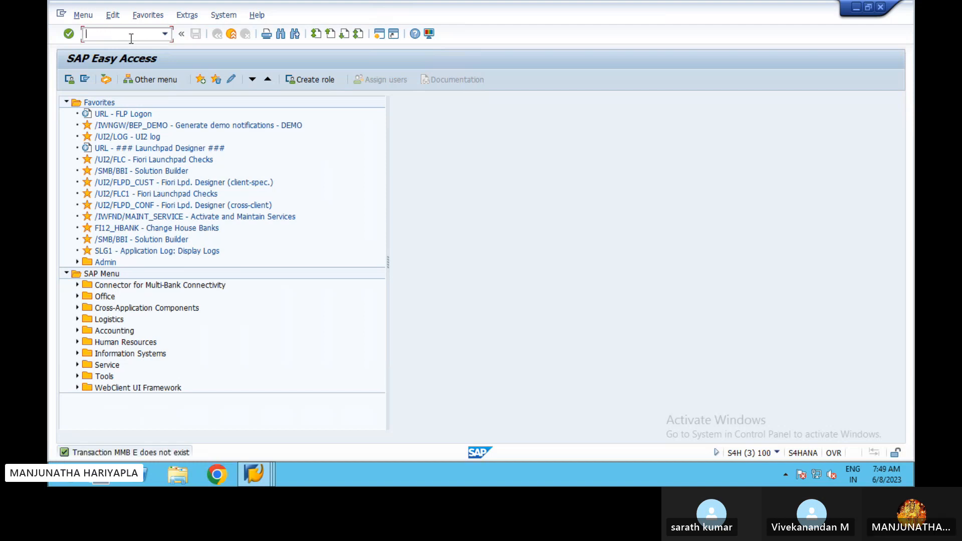
pyautogui.write('mmbe')
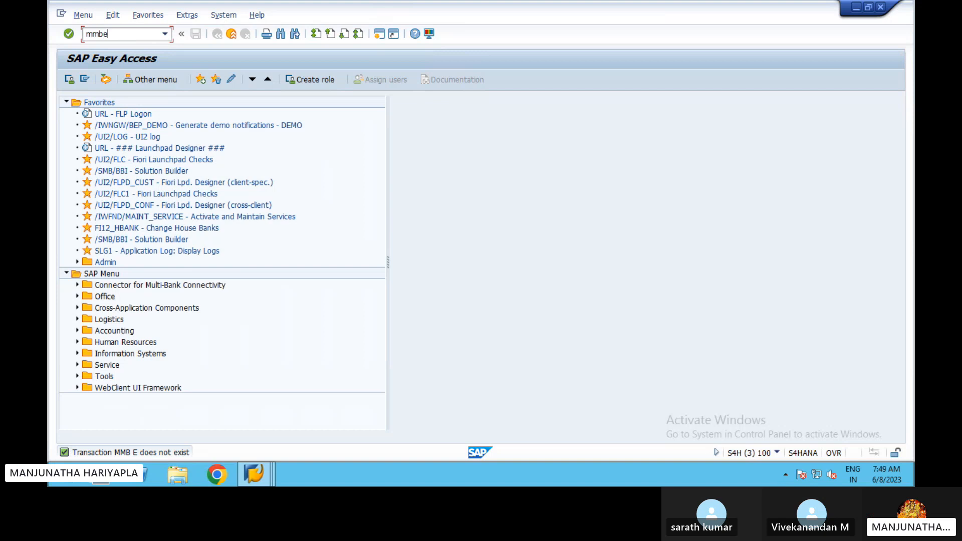
pyautogui.press('Return')
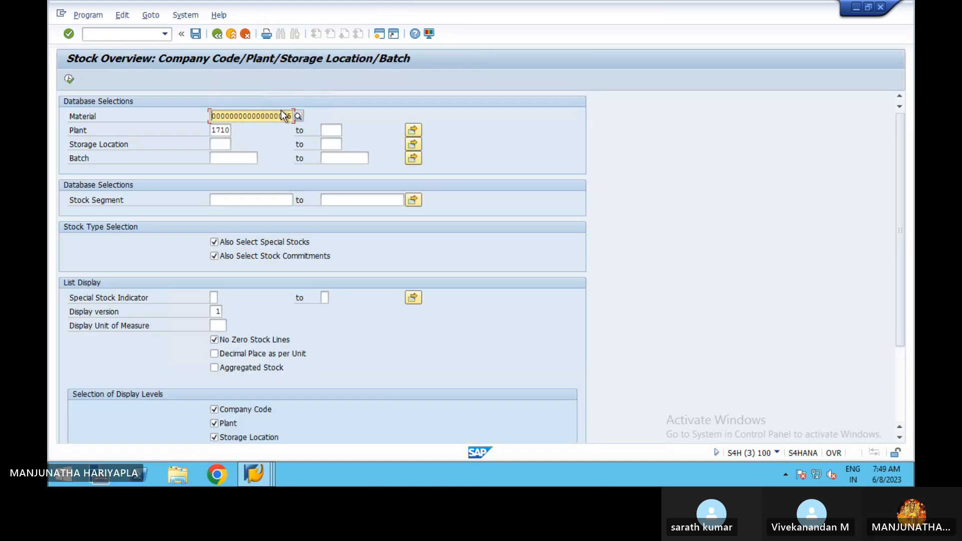
# Set the material to ST9 and run the stock overview for plant 1710
pyautogui.click(292, 116)
pyautogui.press('BackSpace')
pyautogui.press('BackSpace')
pyautogui.press('BackSpace')
pyautogui.press('BackSpace')
pyautogui.press('BackSpace')
pyautogui.press('BackSpace')
pyautogui.press('BackSpace')
pyautogui.press('BackSpace')
pyautogui.press('BackSpace')
pyautogui.press('BackSpace')
pyautogui.press('BackSpace')
pyautogui.press('BackSpace')
pyautogui.press('BackSpace')
pyautogui.press('BackSpace')
pyautogui.press('BackSpace')
pyautogui.press('BackSpace')
pyautogui.press('BackSpace')
pyautogui.press('BackSpace')
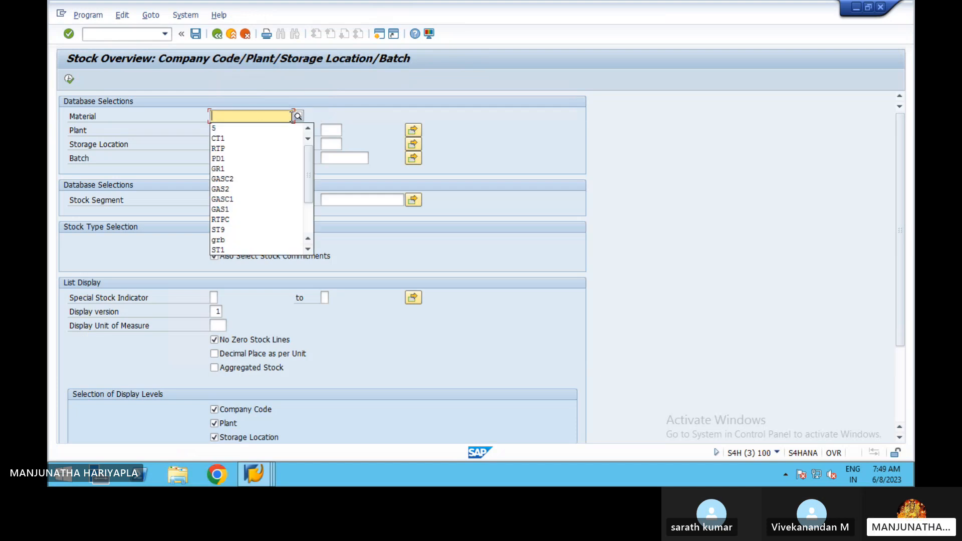
pyautogui.click(237, 231)
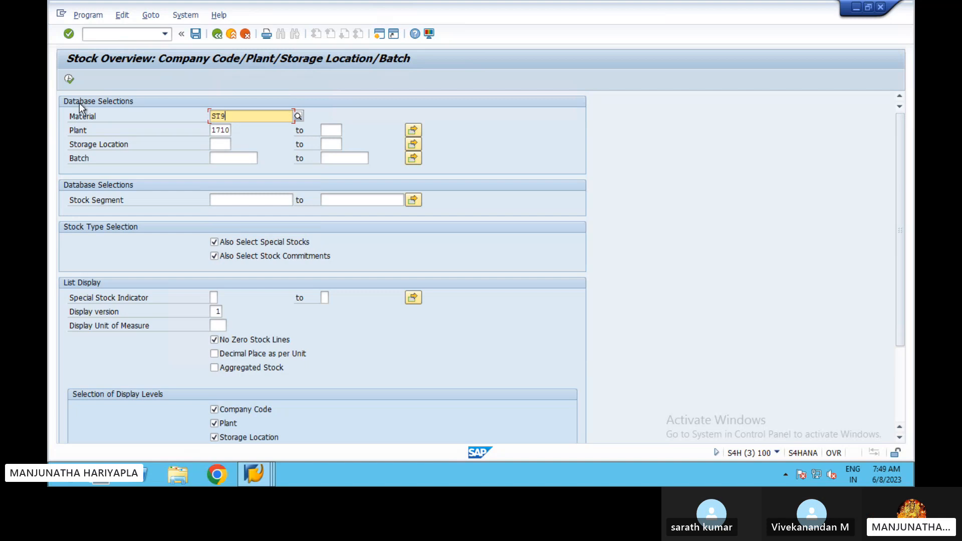
pyautogui.click(70, 80)
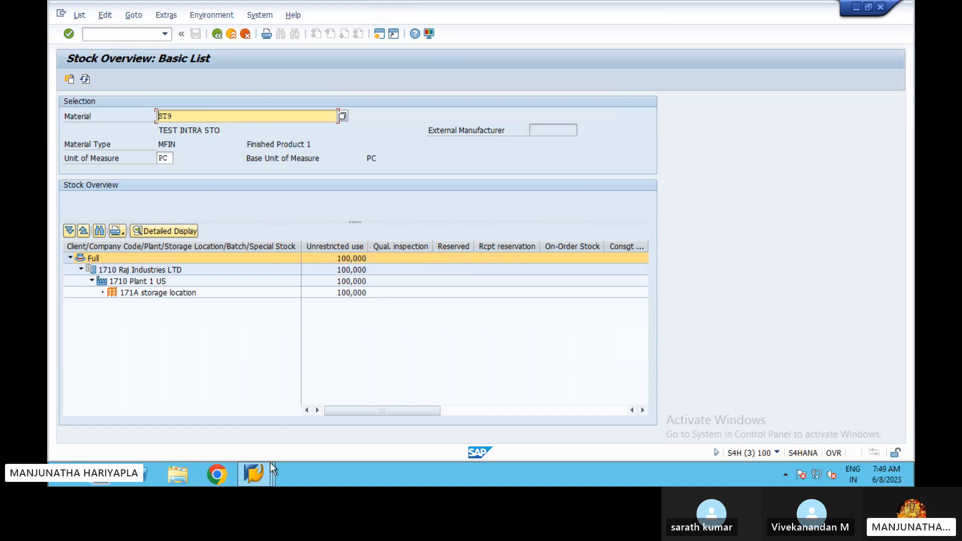
# Return to the SAP Easy Access session and start transaction MI01 for creating a physical inventory document
pyautogui.moveTo(262, 475)
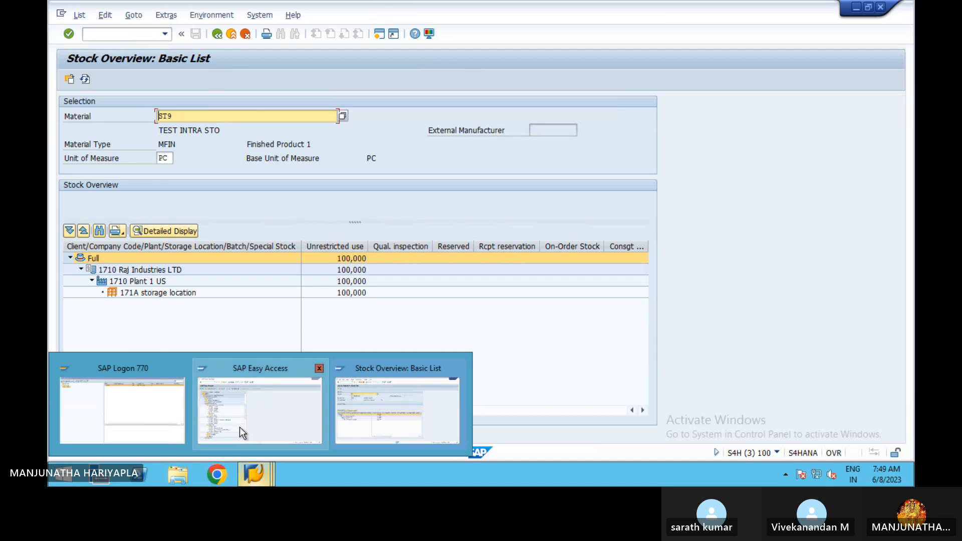
pyautogui.click(255, 408)
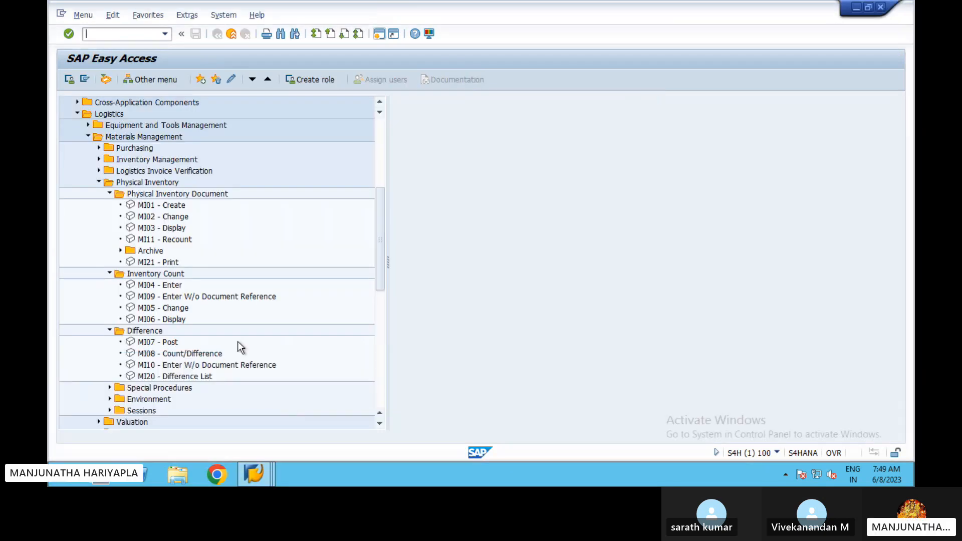
pyautogui.click(148, 205)
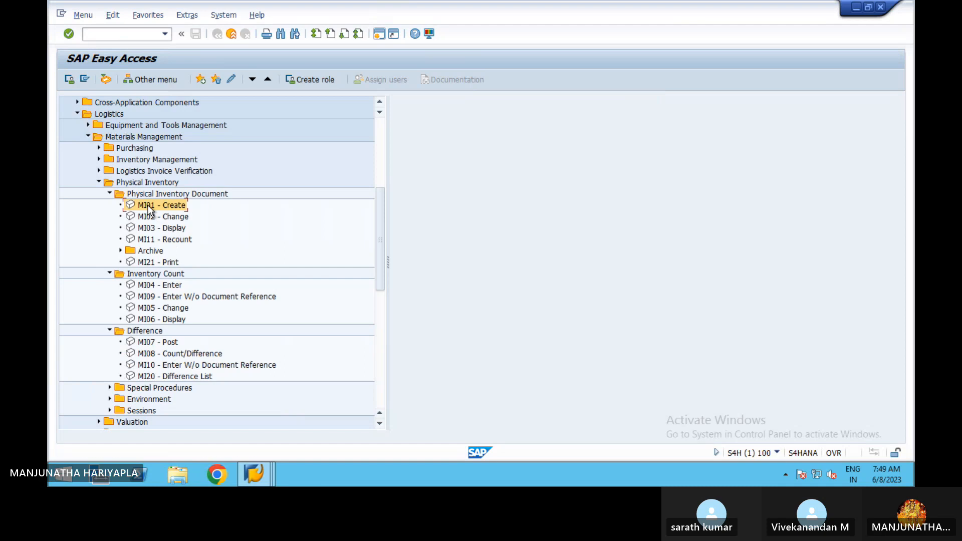
pyautogui.doubleClick(149, 205)
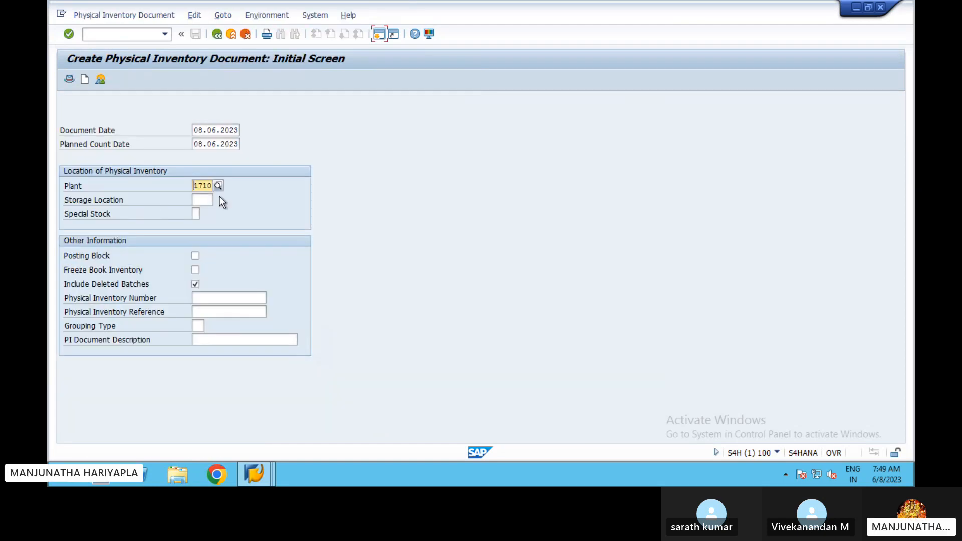
# Look up the storage locations of plant 1710 and try to continue without choosing one
pyautogui.click(203, 200)
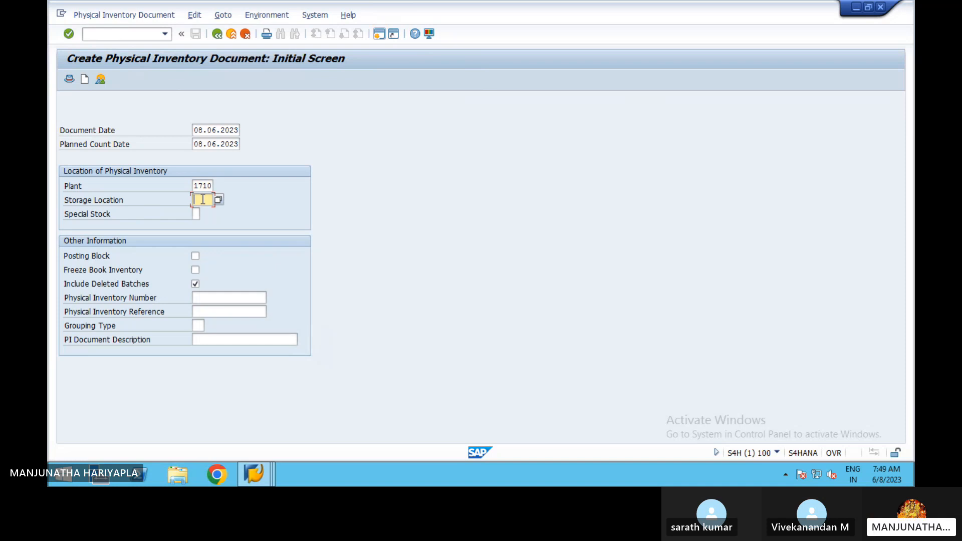
pyautogui.click(218, 200)
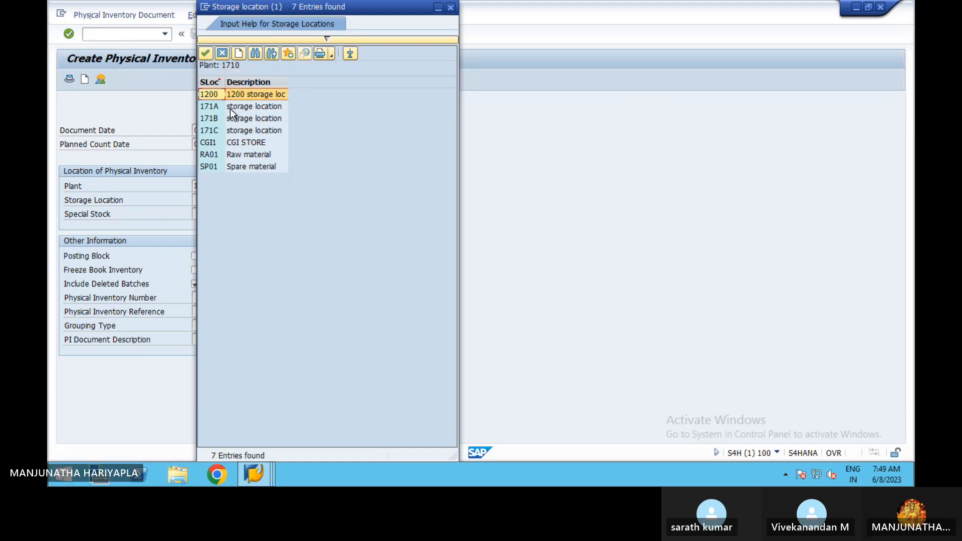
pyautogui.press('Tab')
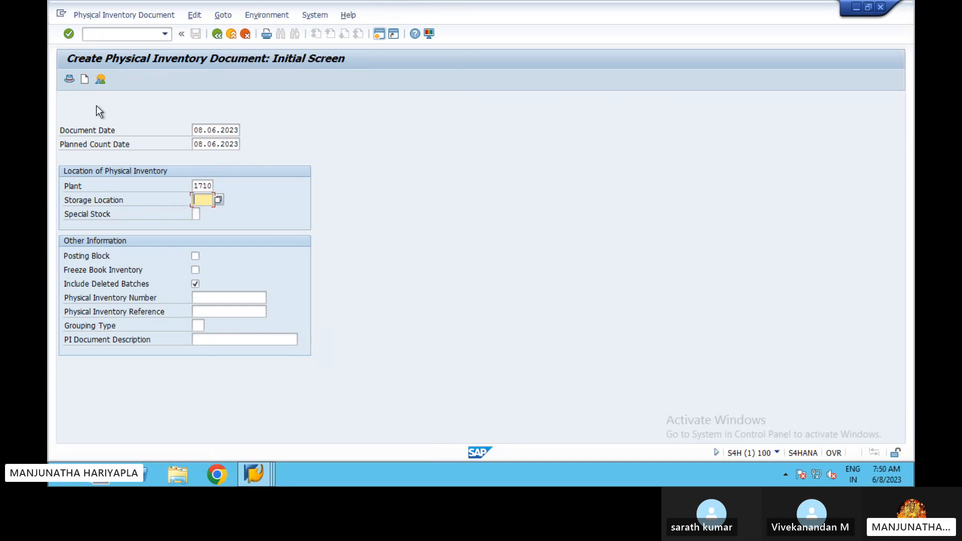
pyautogui.click(69, 33)
pyautogui.click(69, 34)
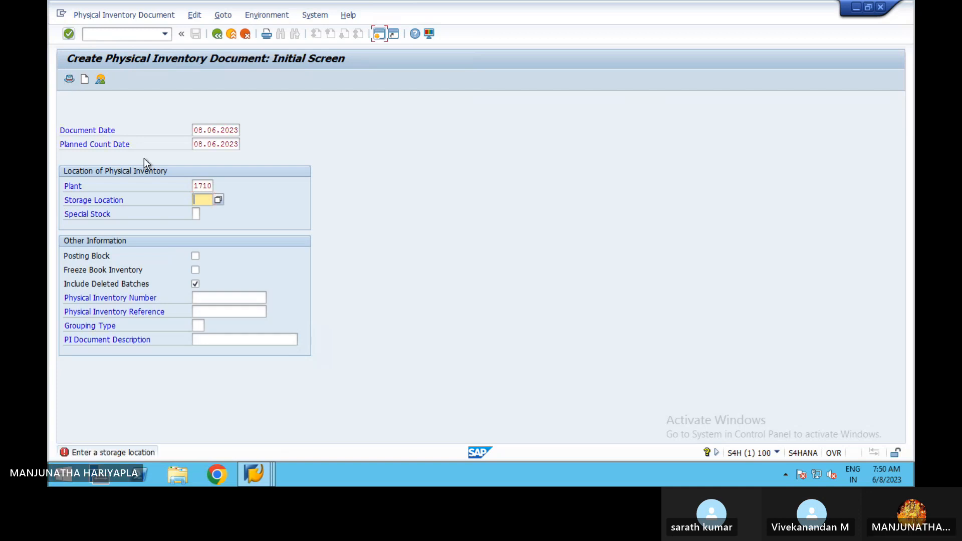
# Choose storage location 171A for the physical inventory document and proceed to its item entry
pyautogui.click(218, 200)
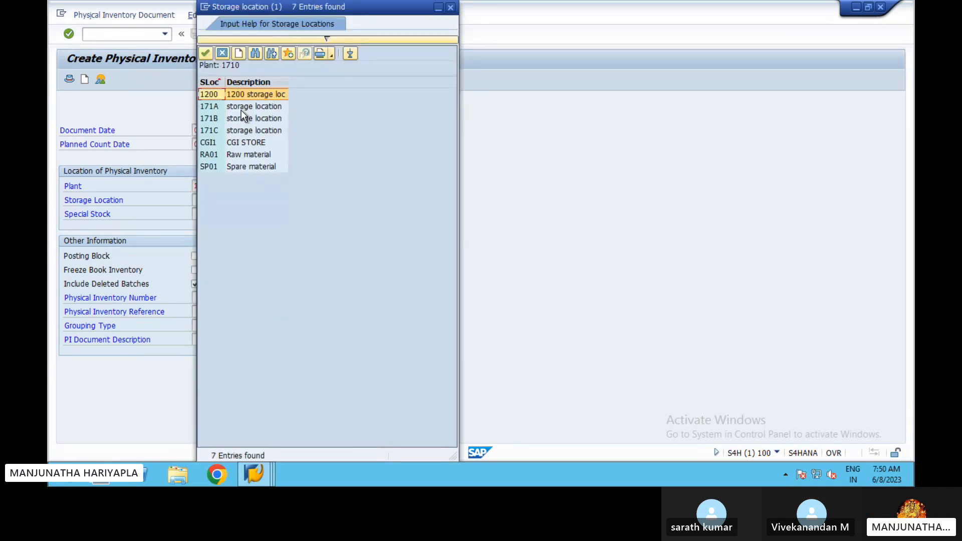
pyautogui.doubleClick(244, 107)
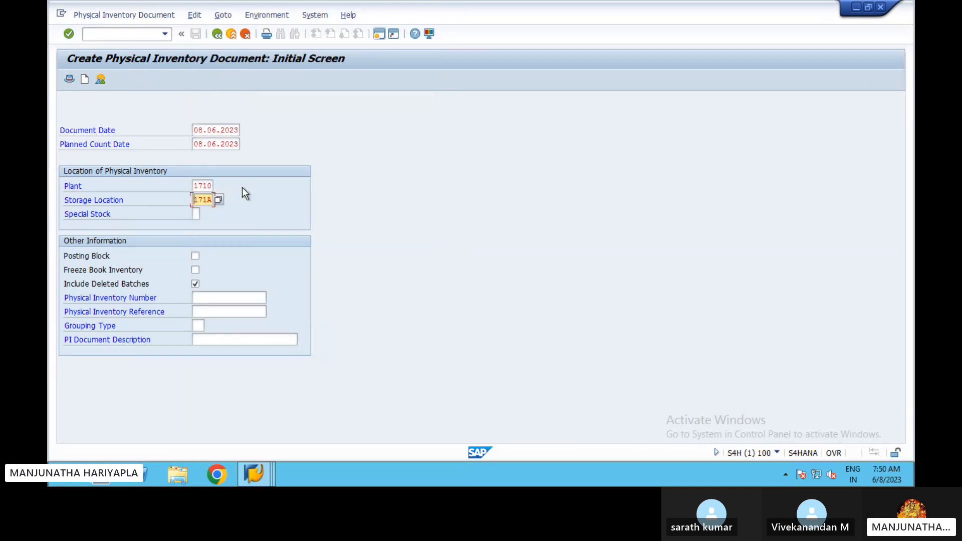
pyautogui.click(70, 35)
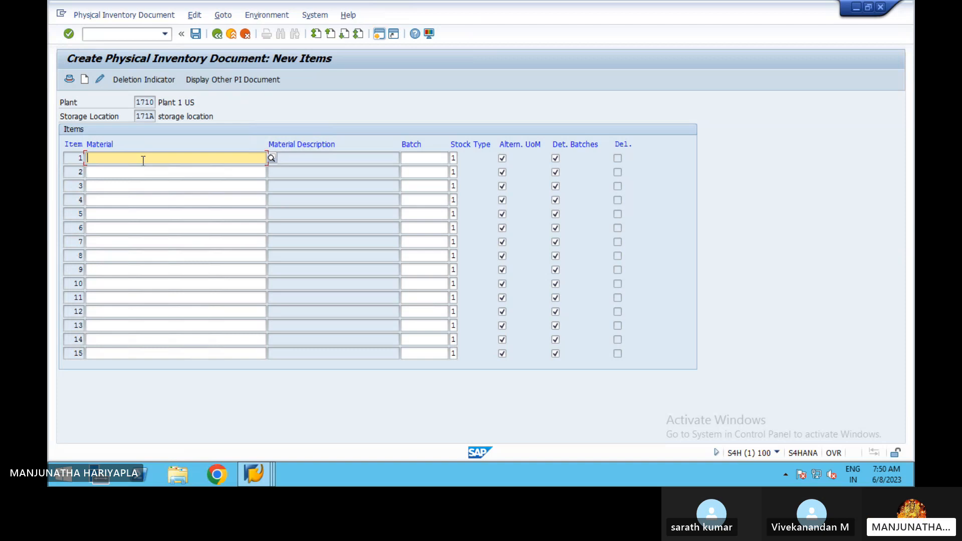
pyautogui.write('st')
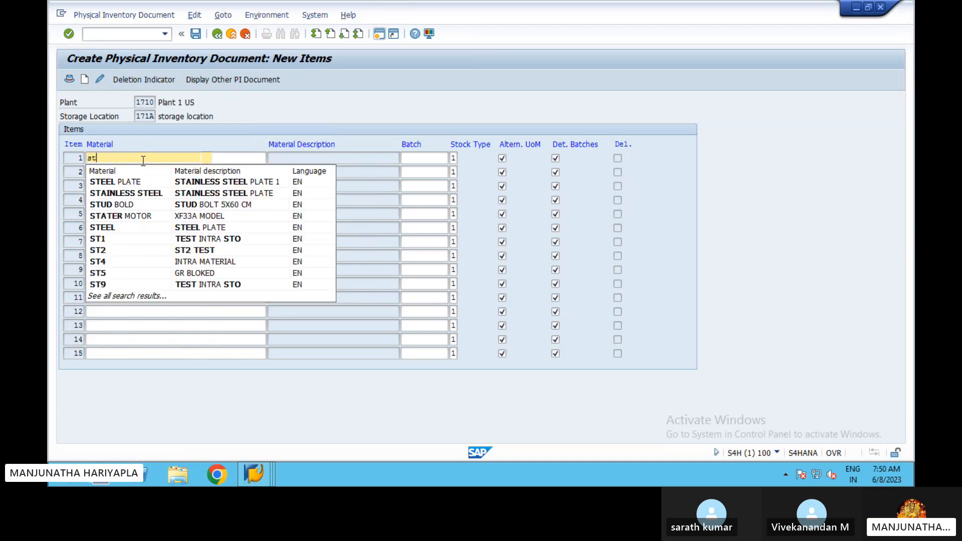
pyautogui.press('BackSpace')
pyautogui.press('BackSpace')
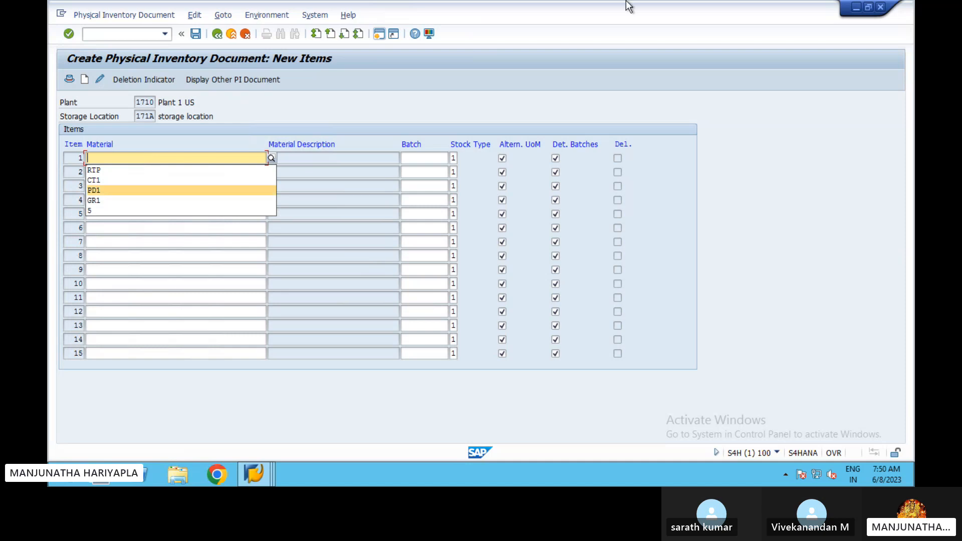
# Switch from the remote SAP session to the Skype call window to check it, and return to the SAP session
pyautogui.moveTo(766, 2)
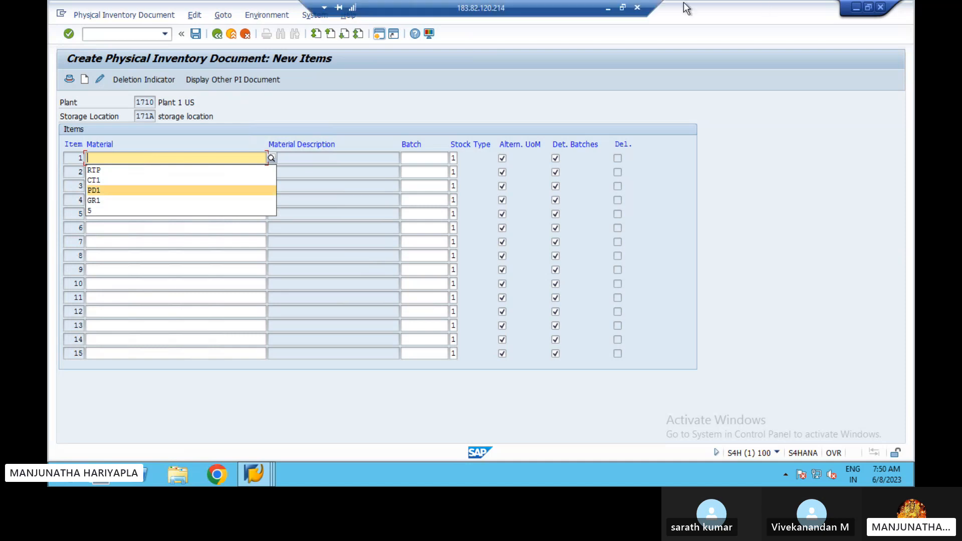
pyautogui.click(609, 7)
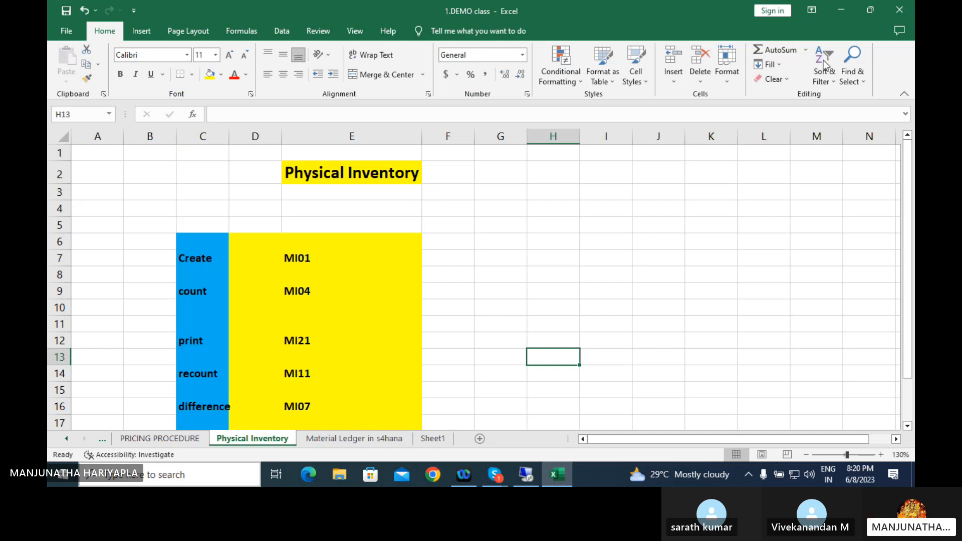
pyautogui.click(835, 11)
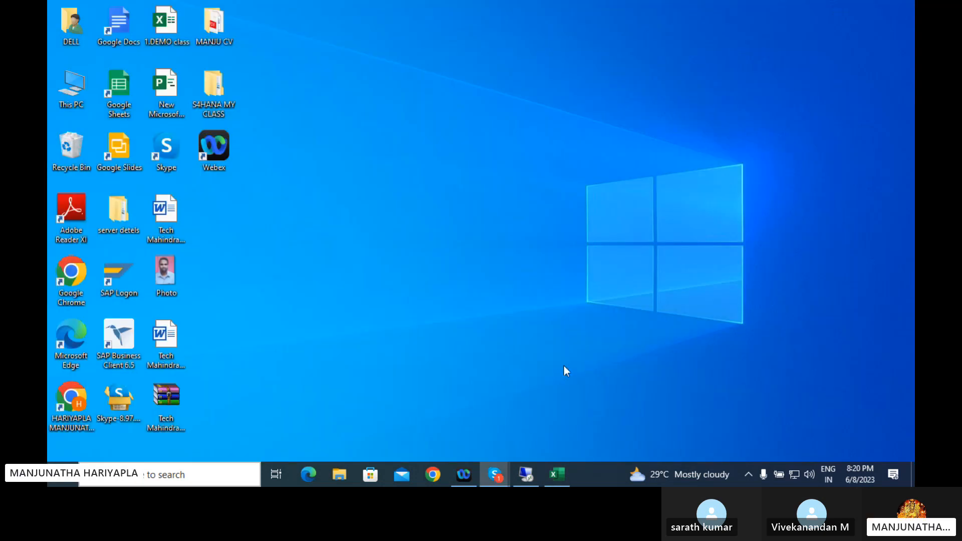
pyautogui.moveTo(501, 472)
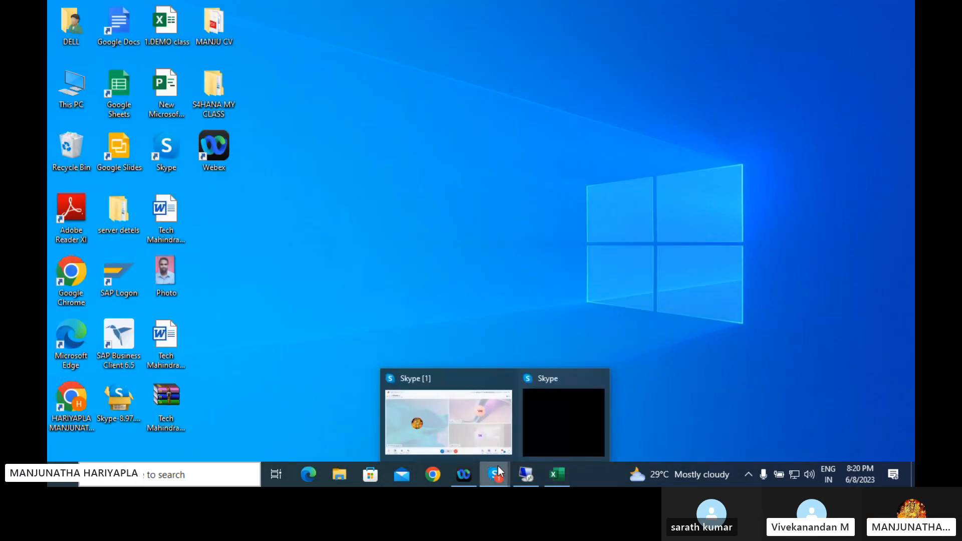
pyautogui.click(469, 423)
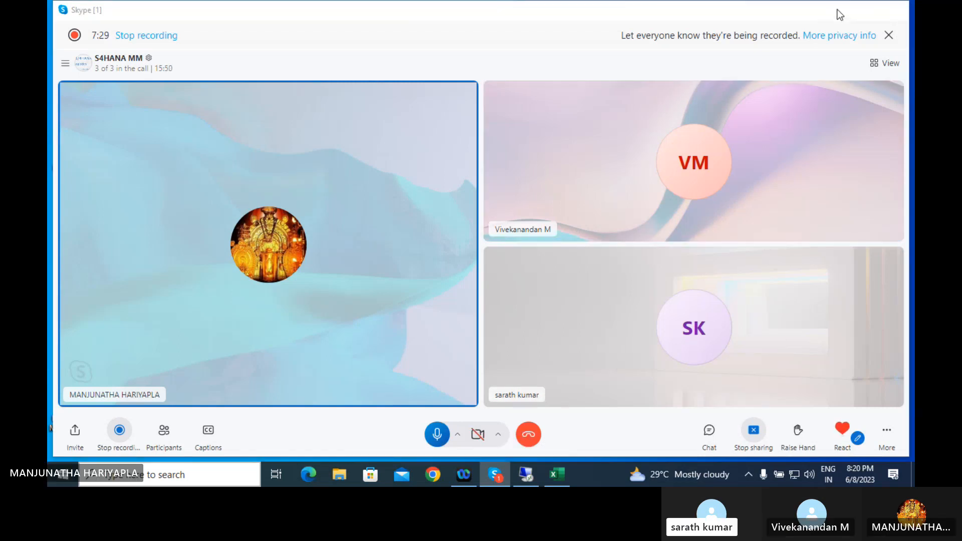
pyautogui.click(837, 10)
pyautogui.click(524, 477)
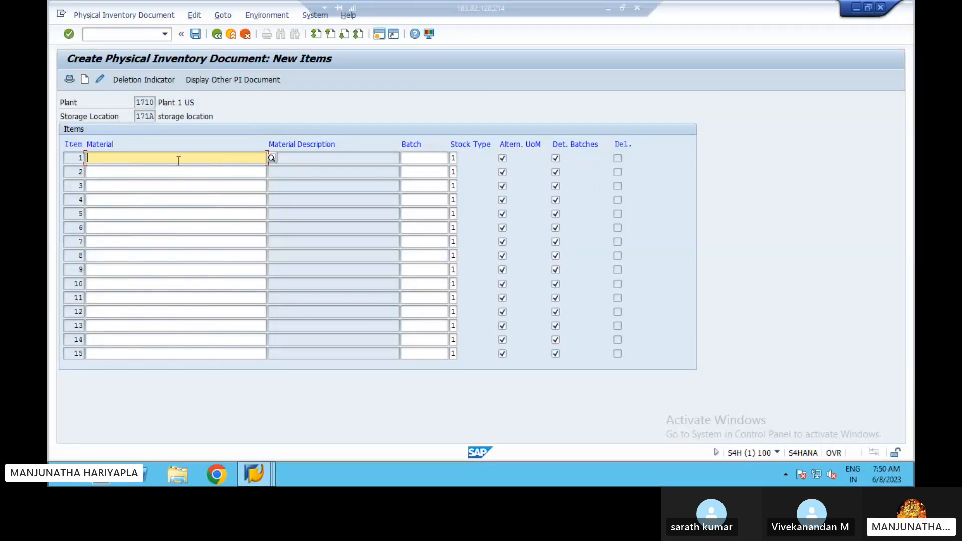
# Enter material ST9 as item 1 of the physical inventory document
pyautogui.write('S')
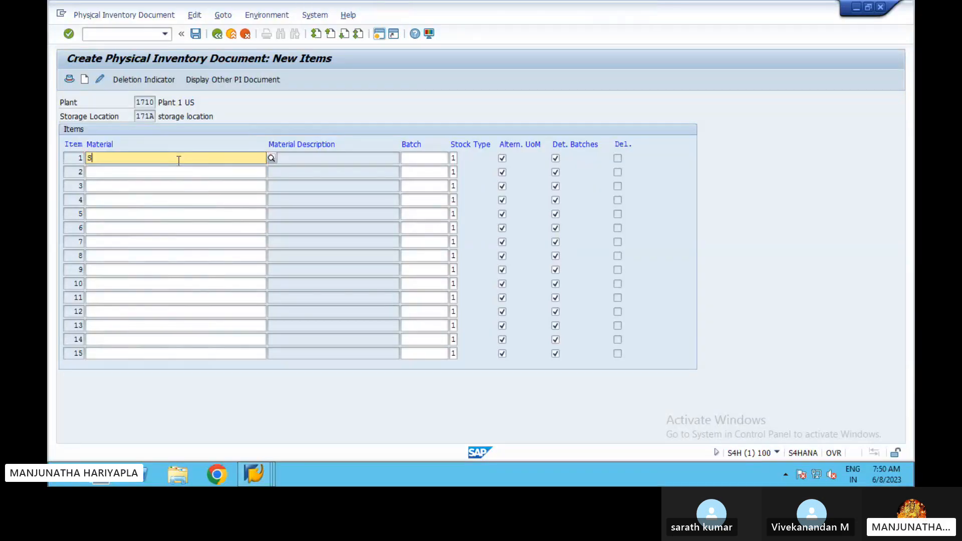
pyautogui.write('T9')
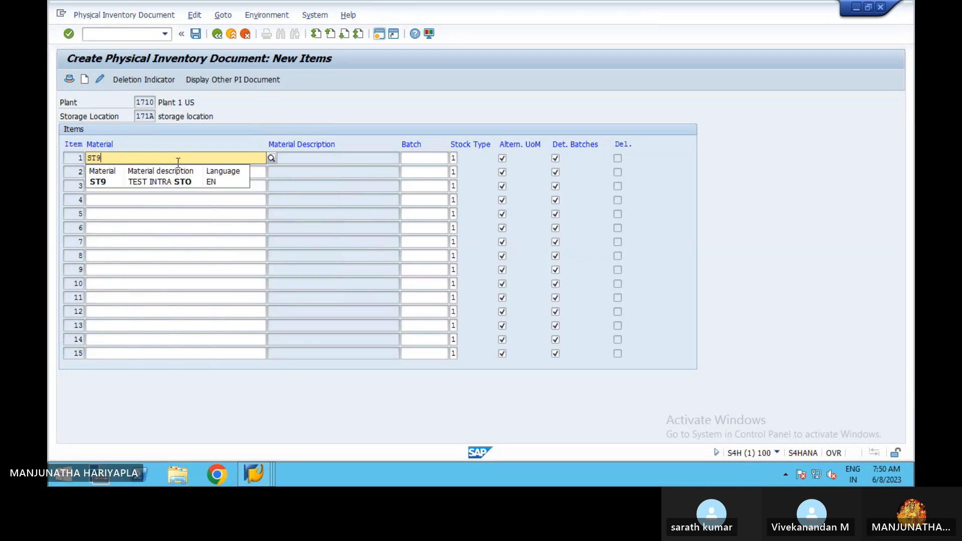
pyautogui.click(164, 182)
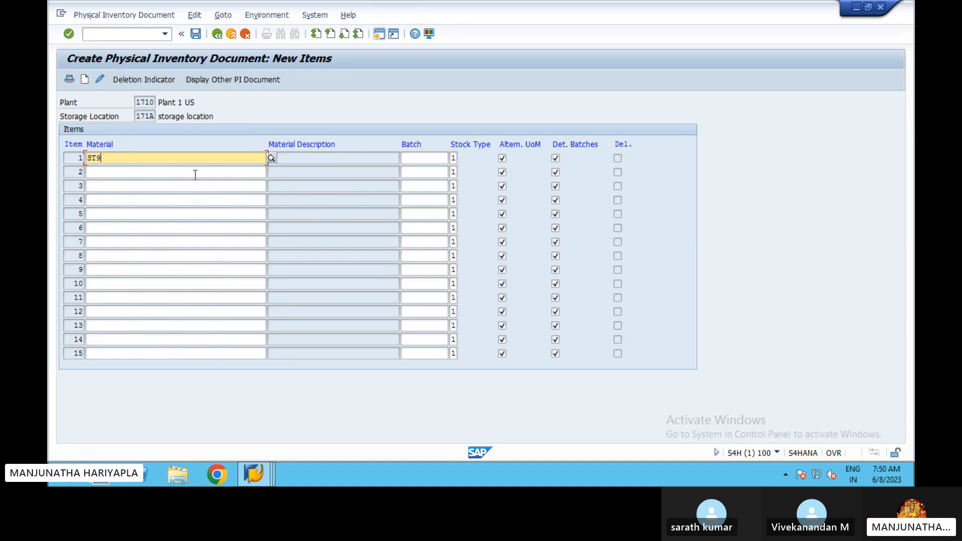
pyautogui.press('Return')
# Switch to the stock overview session, return to its selection screen, and clear the material and storage location
pyautogui.moveTo(257, 473)
pyautogui.click(384, 411)
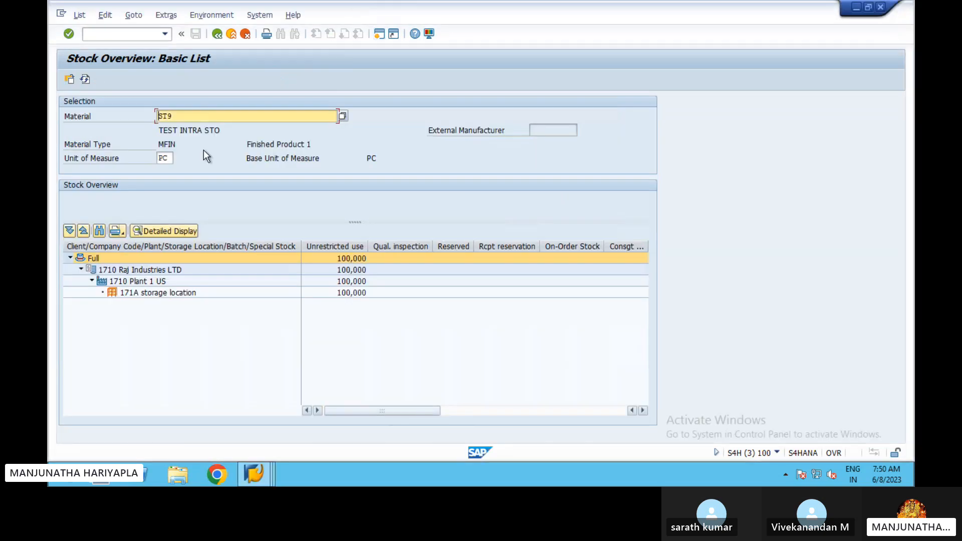
pyautogui.click(218, 35)
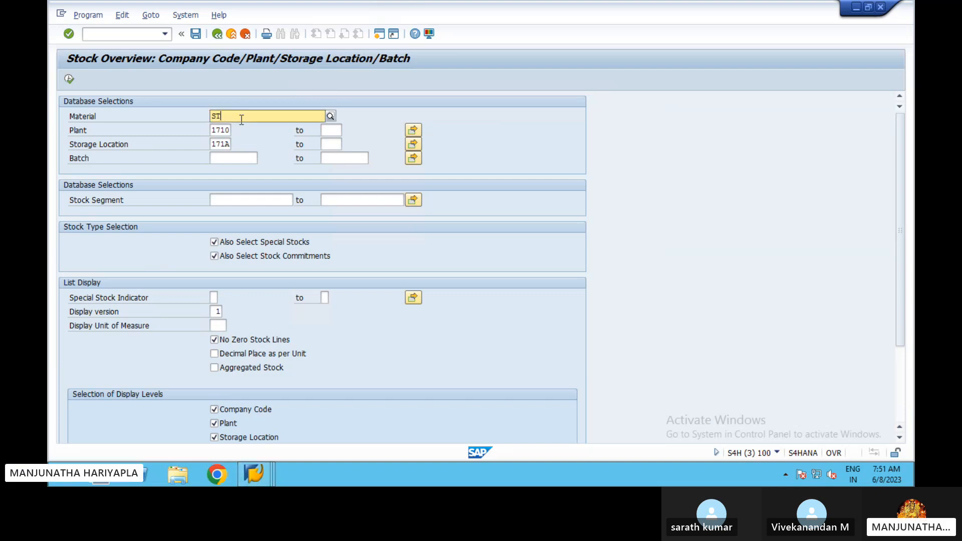
pyautogui.press('BackSpace')
pyautogui.press('BackSpace')
pyautogui.press('BackSpace')
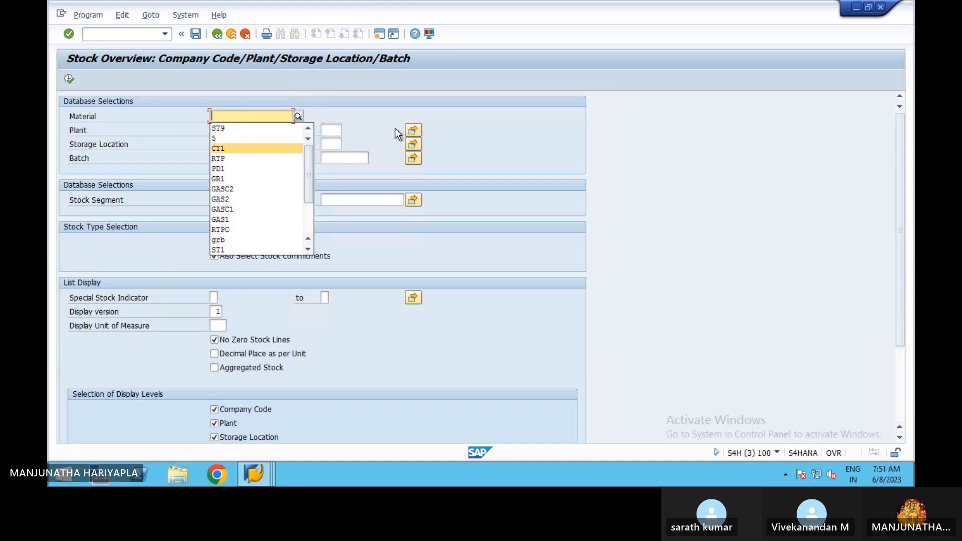
pyautogui.click(471, 131)
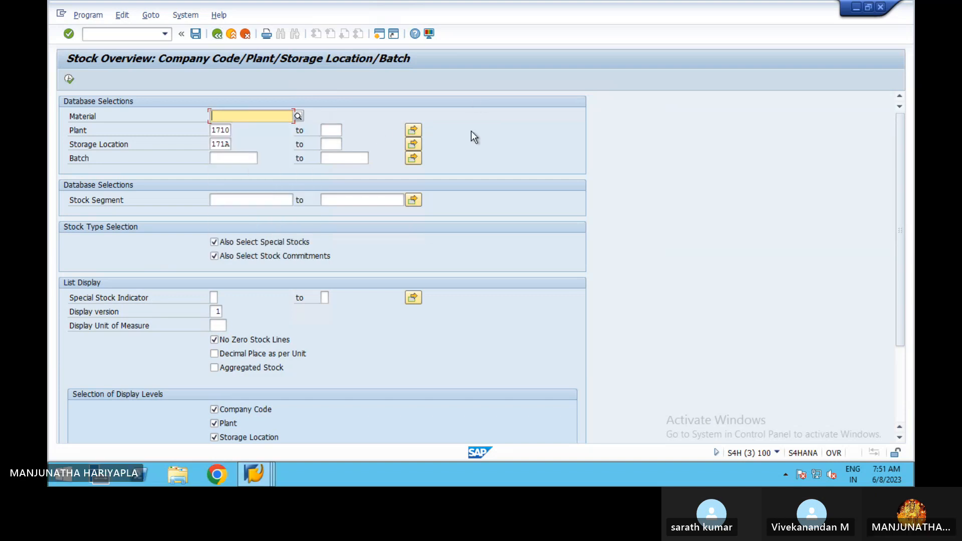
pyautogui.click(226, 147)
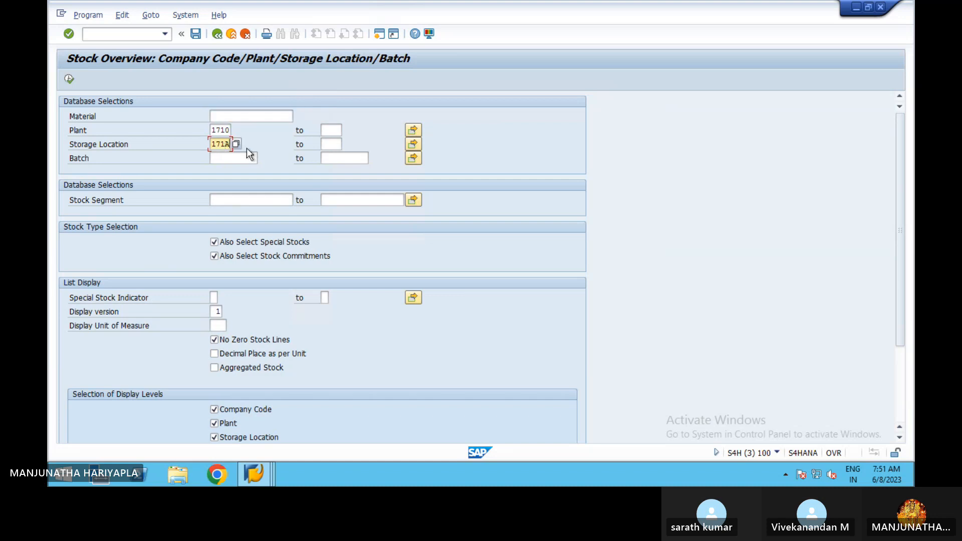
pyautogui.press('BackSpace')
pyautogui.press('BackSpace')
pyautogui.press('BackSpace')
pyautogui.press('BackSpace')
pyautogui.click(231, 115)
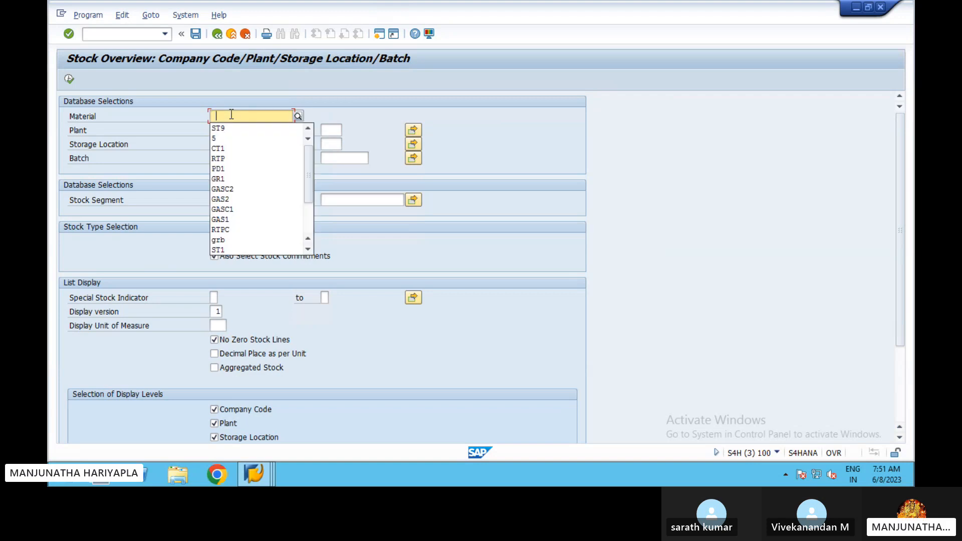
pyautogui.click(299, 117)
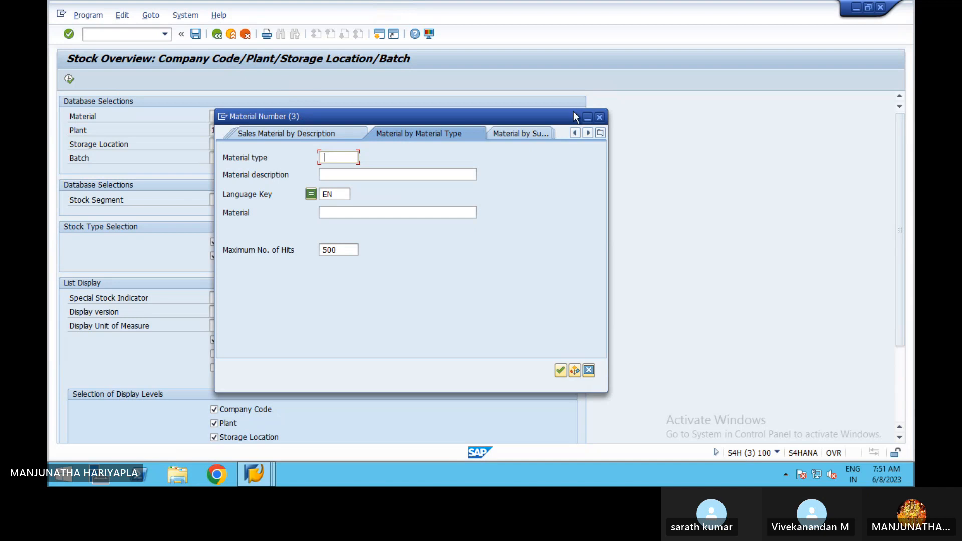
pyautogui.click(600, 117)
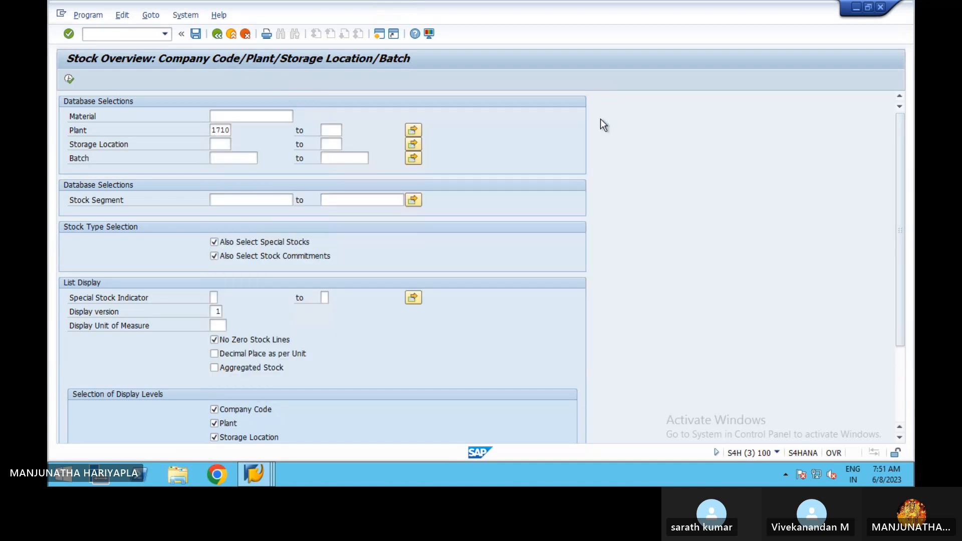
# Choose the previously used material B1 and run the stock overview for plant 1710
pyautogui.click(232, 116)
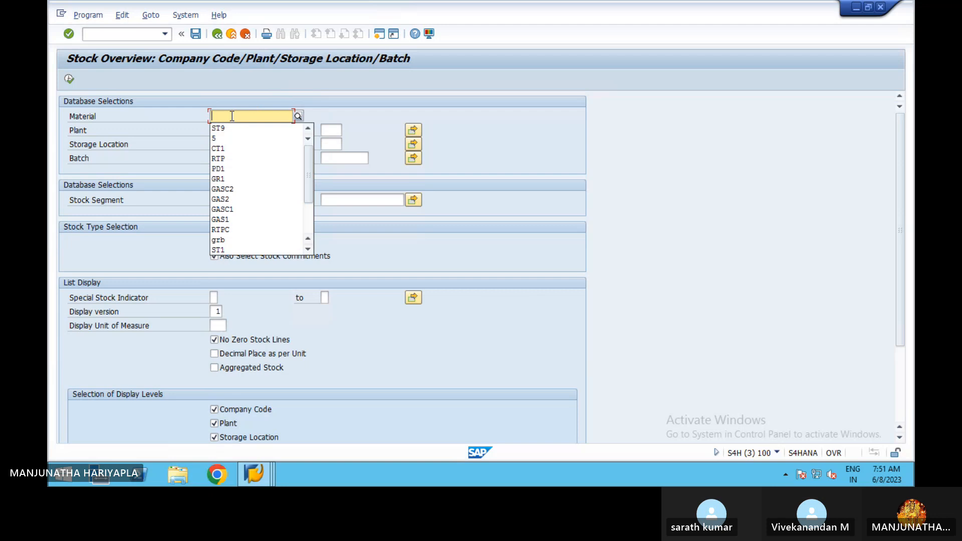
pyautogui.click(309, 249)
pyautogui.click(308, 249)
pyautogui.click(309, 250)
pyautogui.click(309, 250)
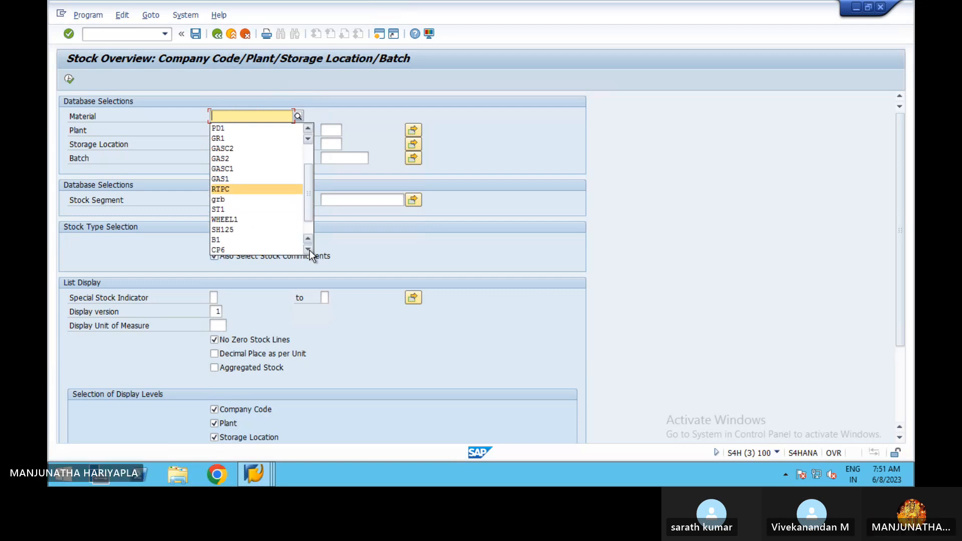
pyautogui.click(241, 243)
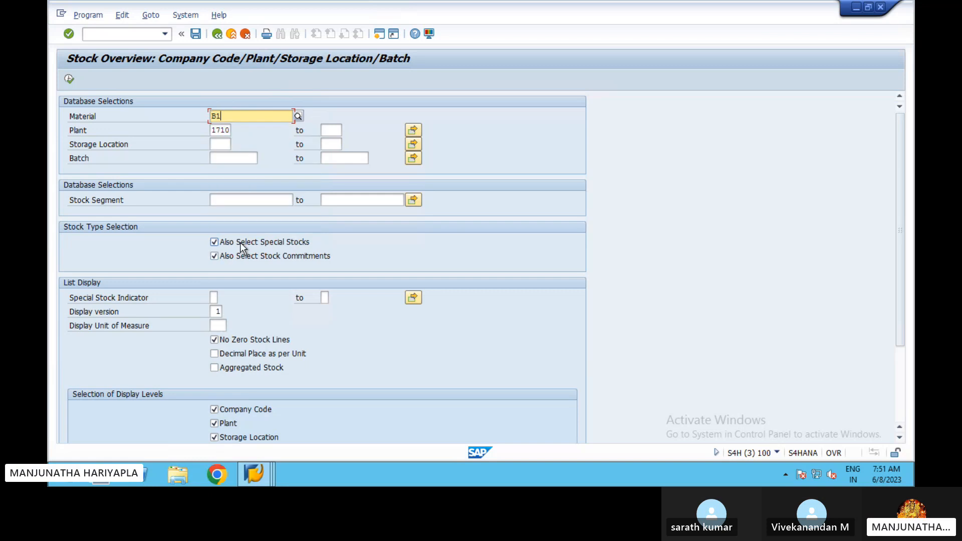
pyautogui.click(69, 79)
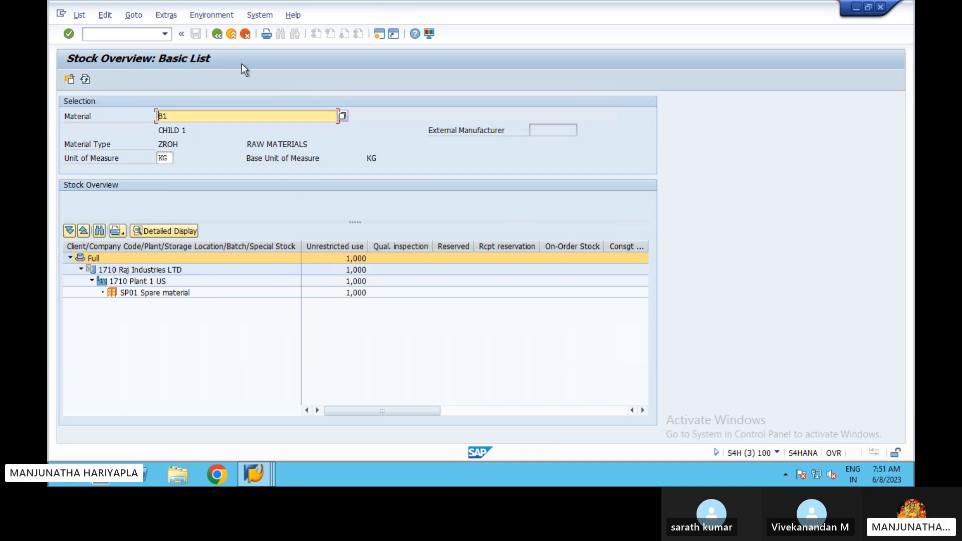
# Return to the stock overview selection and clear the material
pyautogui.click(218, 36)
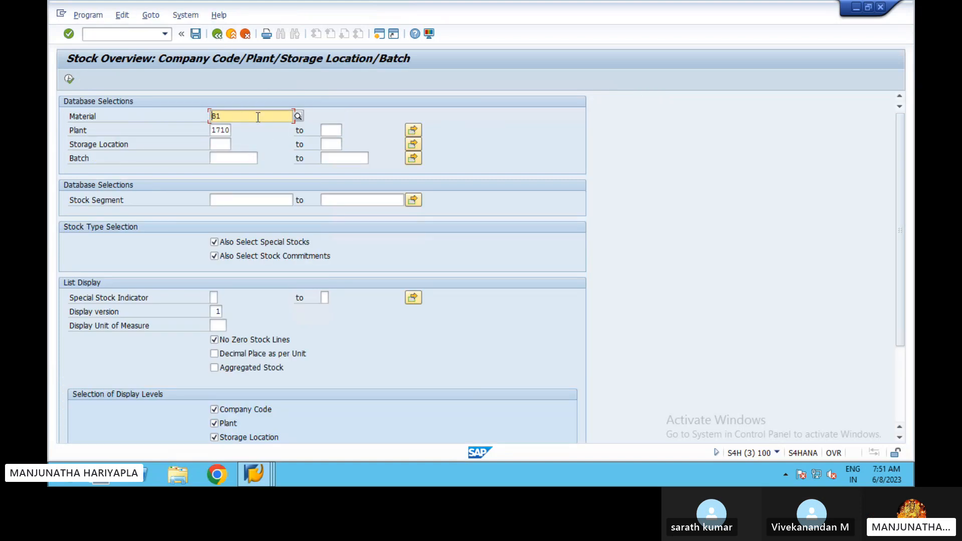
pyautogui.click(258, 117)
pyautogui.press('BackSpace')
pyautogui.press('BackSpace')
pyautogui.click(298, 117)
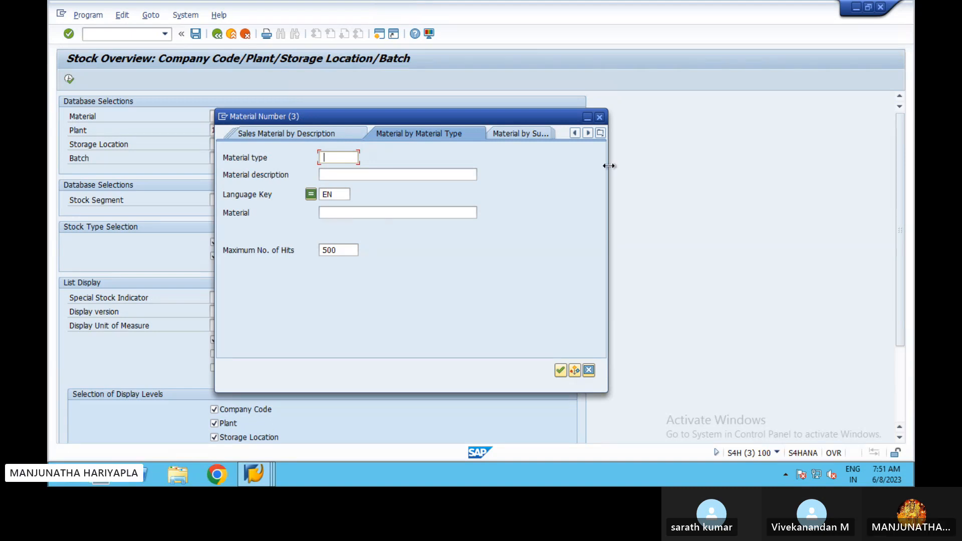
pyautogui.click(600, 134)
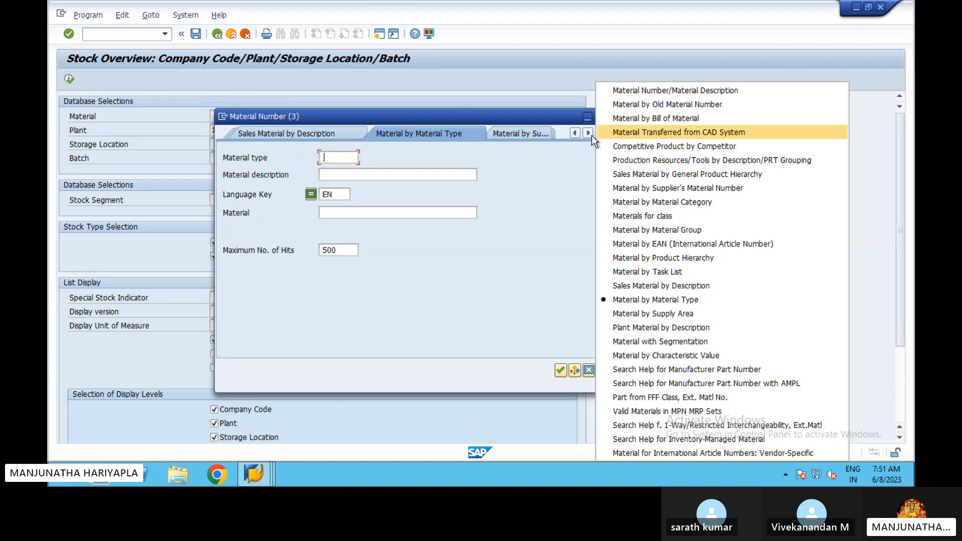
pyautogui.click(540, 193)
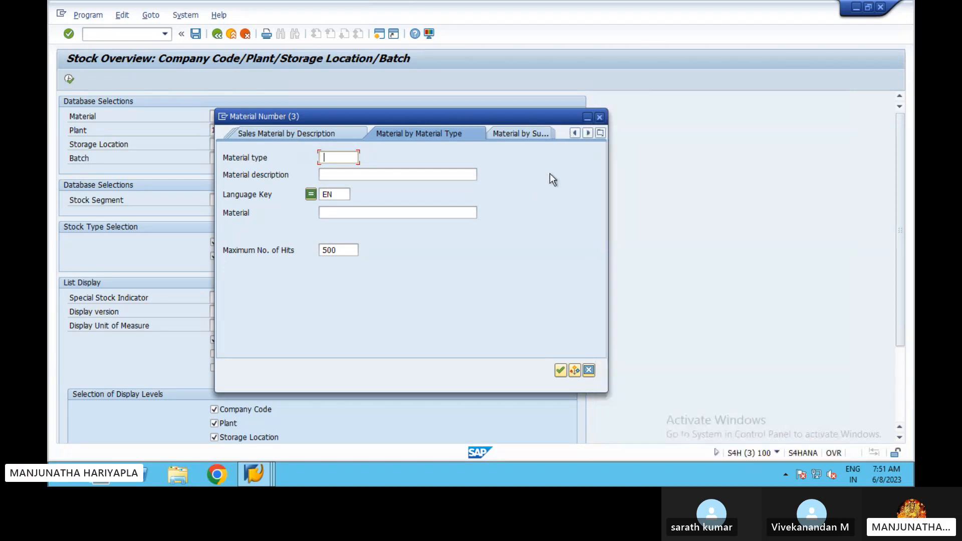
pyautogui.click(599, 118)
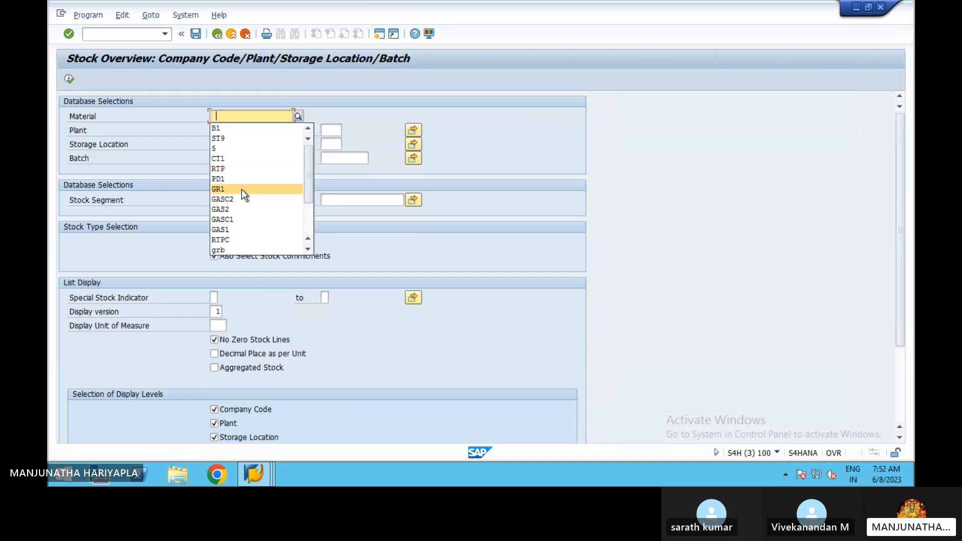
# Choose the previously used material RTP and run its stock overview for plant 1710
pyautogui.click(239, 171)
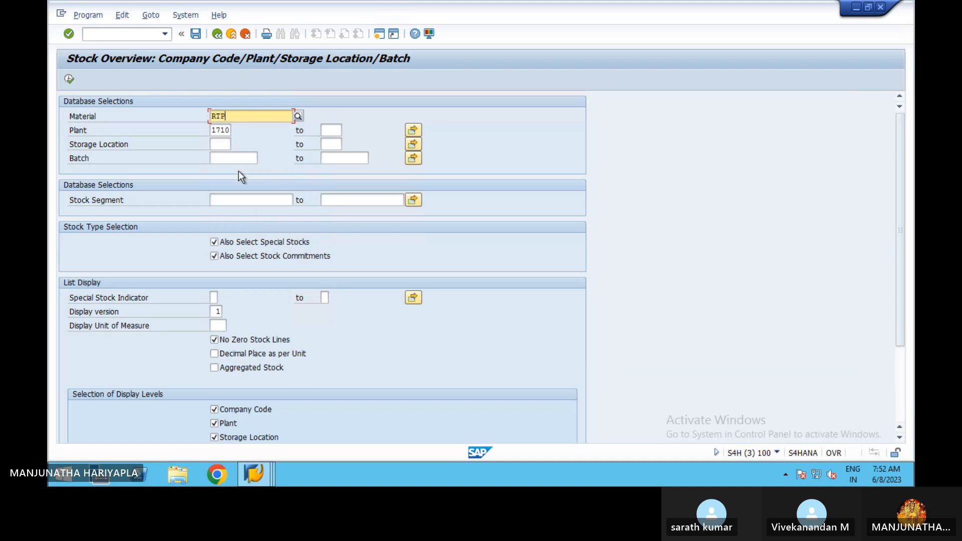
pyautogui.press('Return')
pyautogui.click(70, 81)
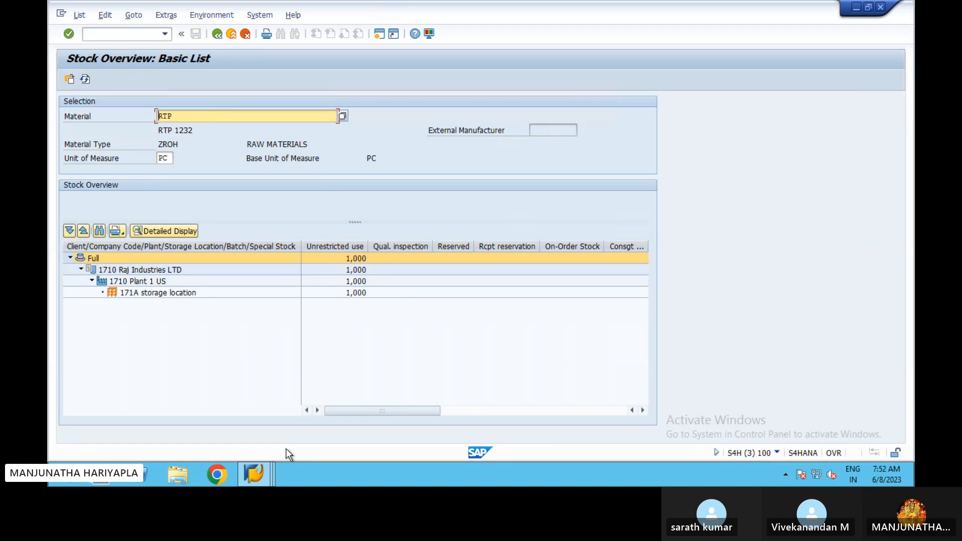
# Return to the physical inventory document session and enter material RTP as item 2
pyautogui.hotkey('alt', 'Tab')
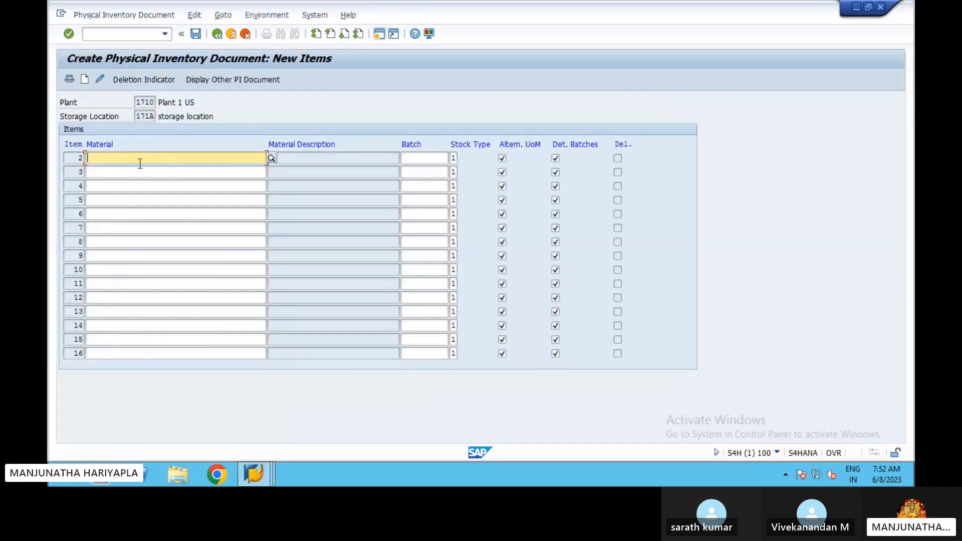
pyautogui.write('RT')
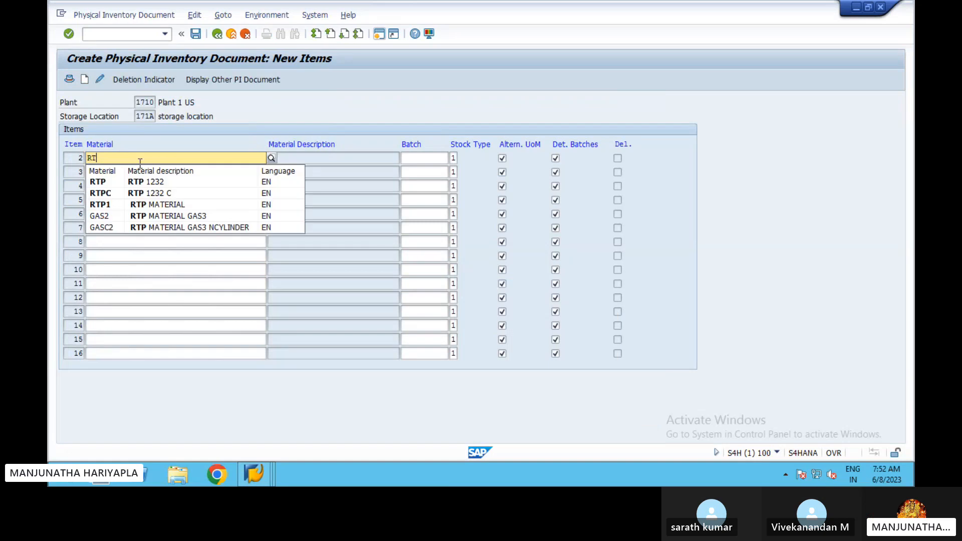
pyautogui.write('P')
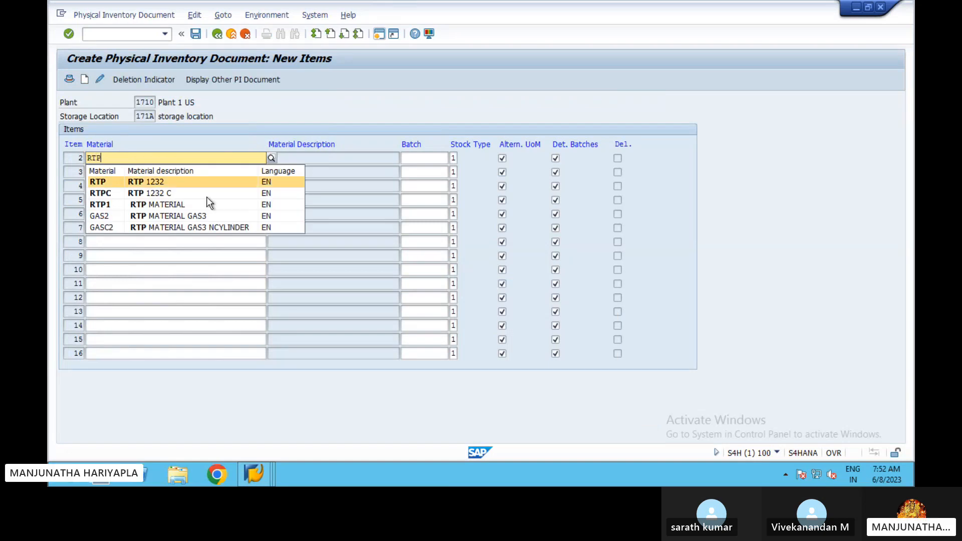
pyautogui.click(239, 130)
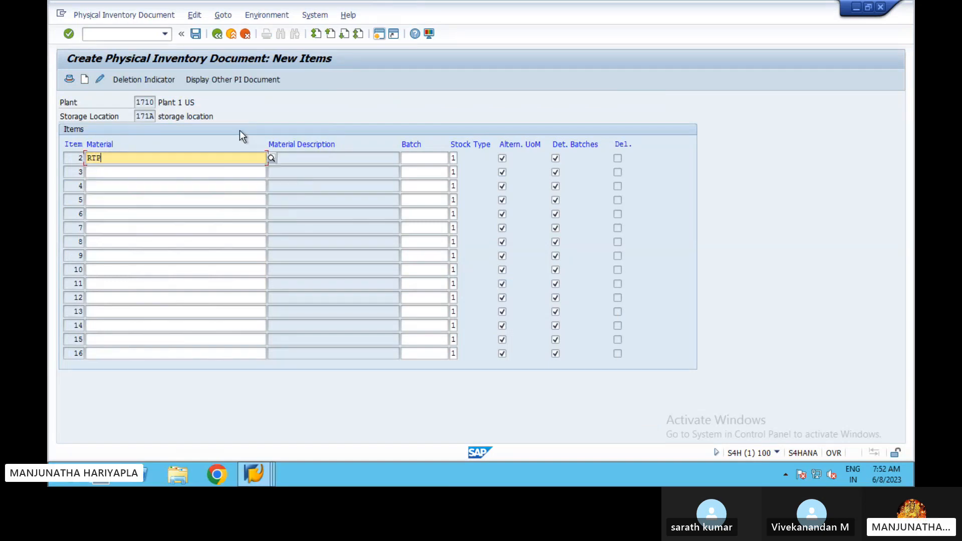
pyautogui.press('Return')
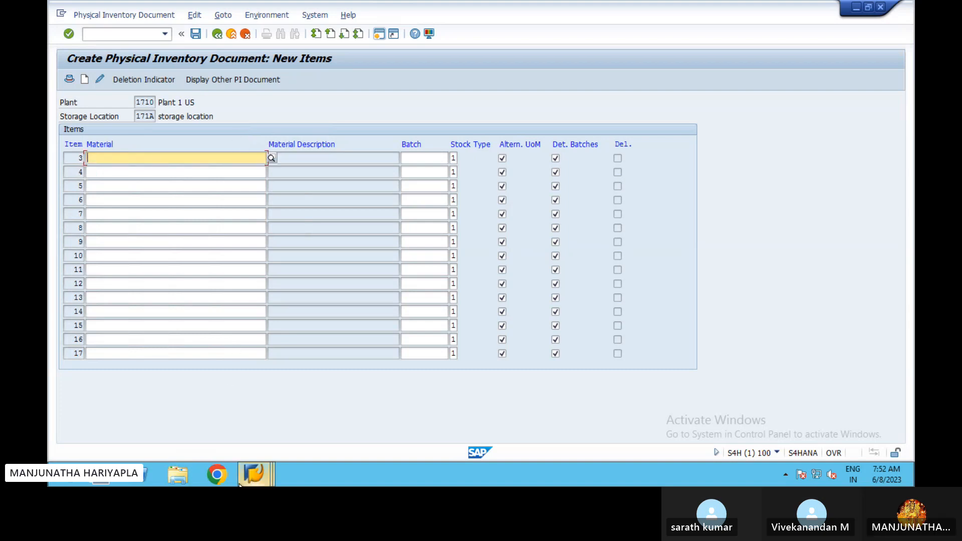
# Switch to the stock overview session, go back to its selection screen and clear material RTP
pyautogui.moveTo(249, 480)
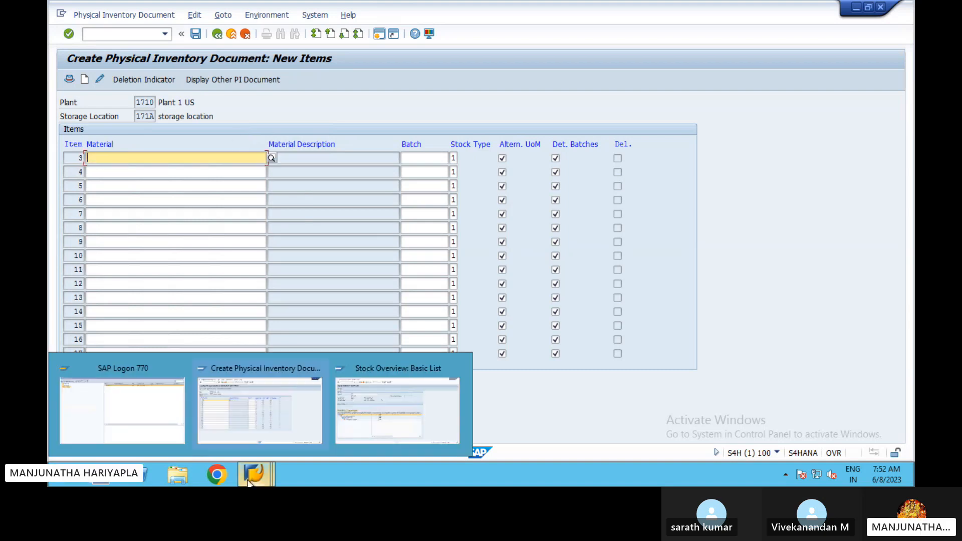
pyautogui.click(369, 399)
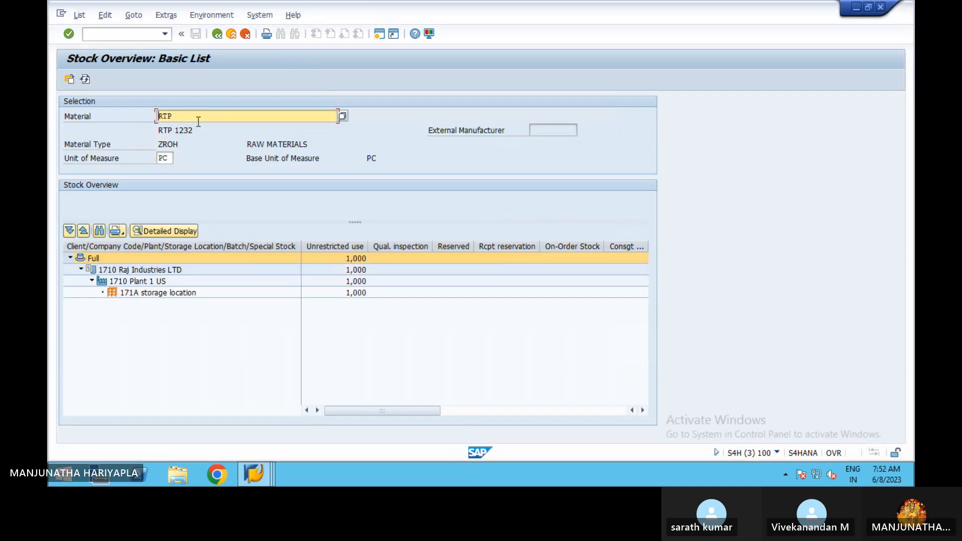
pyautogui.click(217, 35)
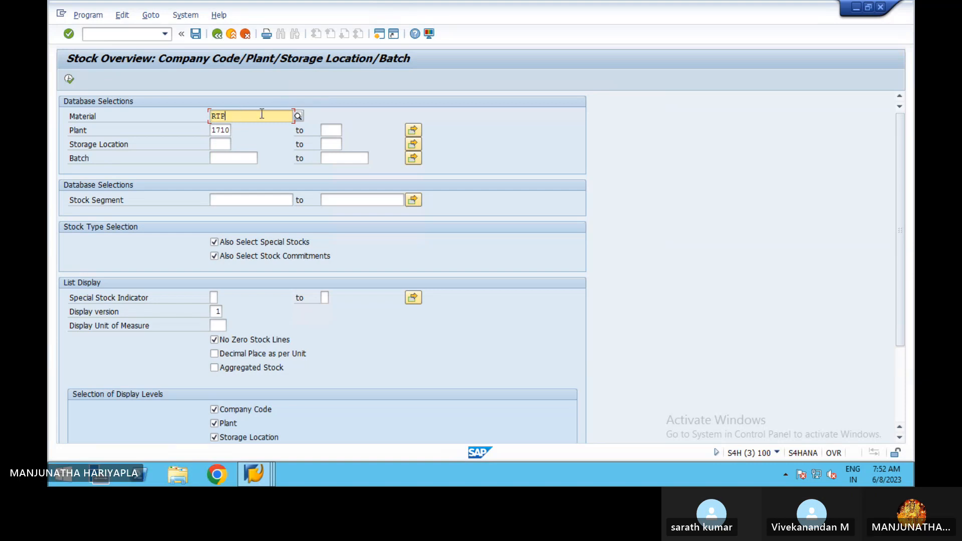
pyautogui.press('BackSpace')
pyautogui.press('BackSpace')
pyautogui.press('BackSpace')
# Choose the previously used material P125 and run its stock overview for plant 1710
pyautogui.click(261, 113)
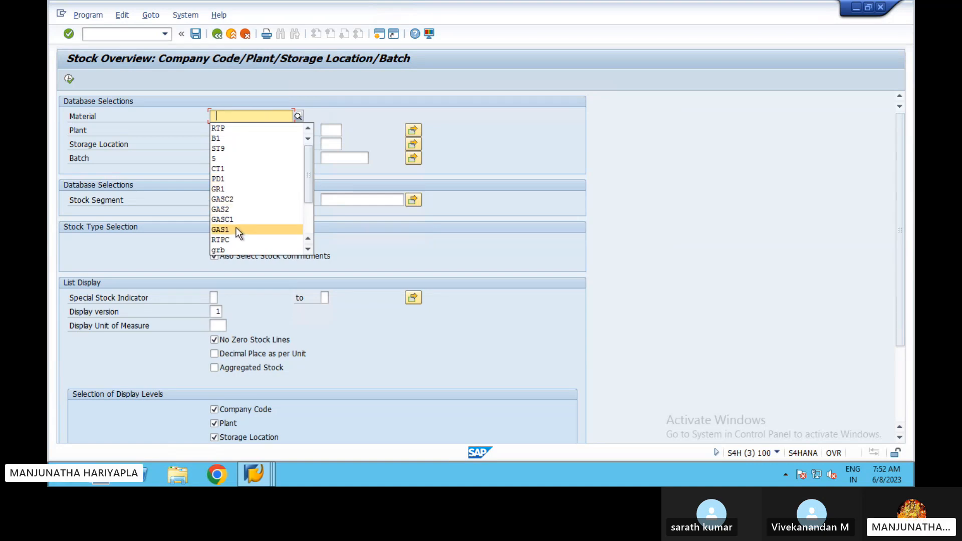
pyautogui.click(307, 250)
pyautogui.click(307, 251)
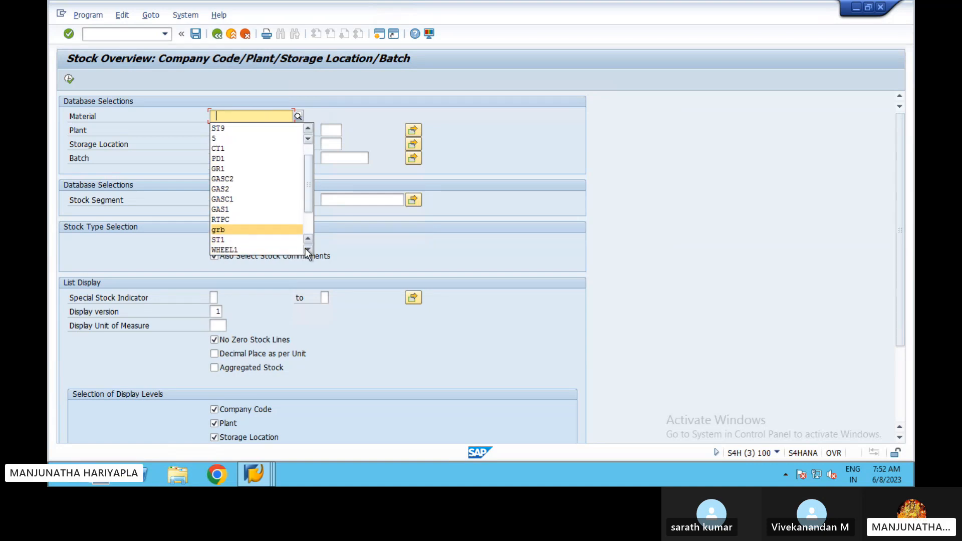
pyautogui.click(307, 251)
pyautogui.click(307, 251)
pyautogui.click(307, 251)
pyautogui.click(307, 251)
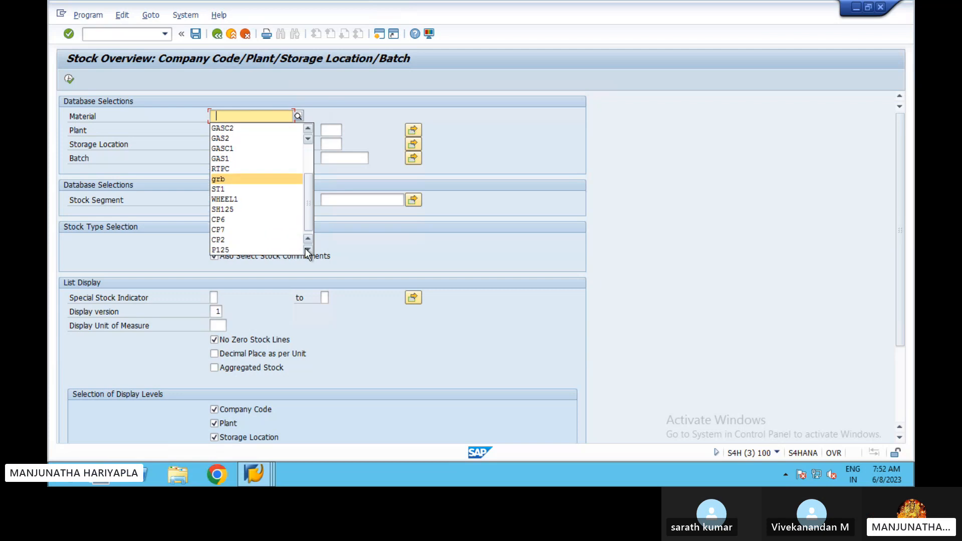
pyautogui.click(247, 250)
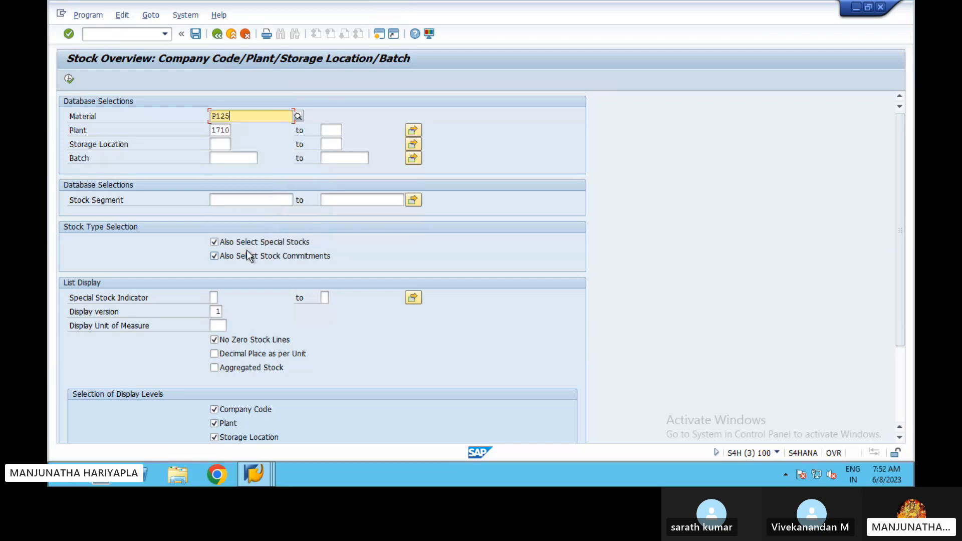
pyautogui.click(67, 80)
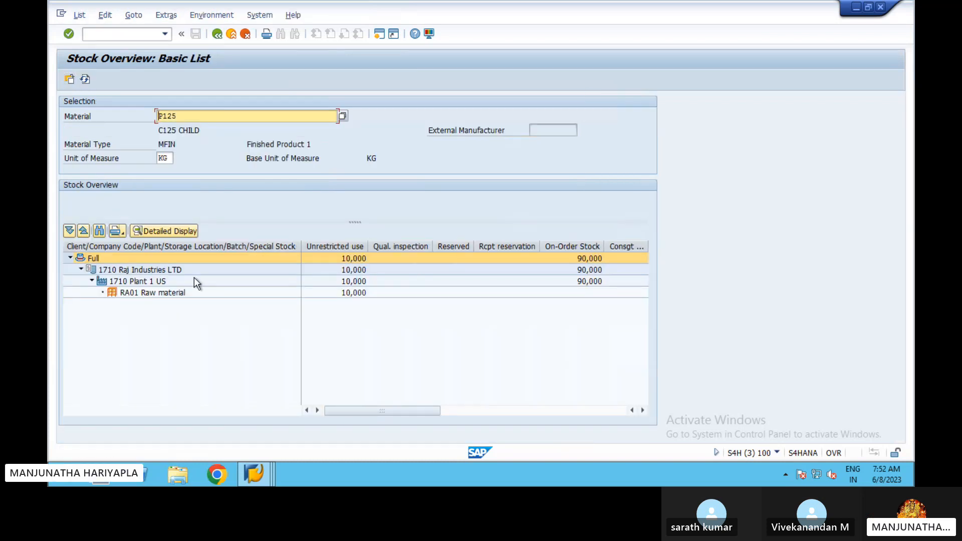
# Return to the stock overview selection and clear material P125
pyautogui.click(218, 33)
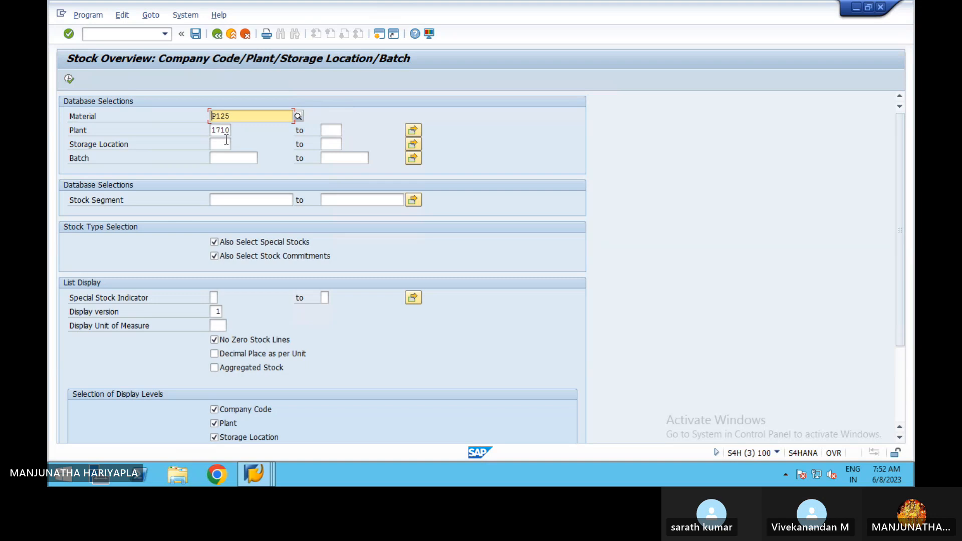
pyautogui.moveTo(260, 477)
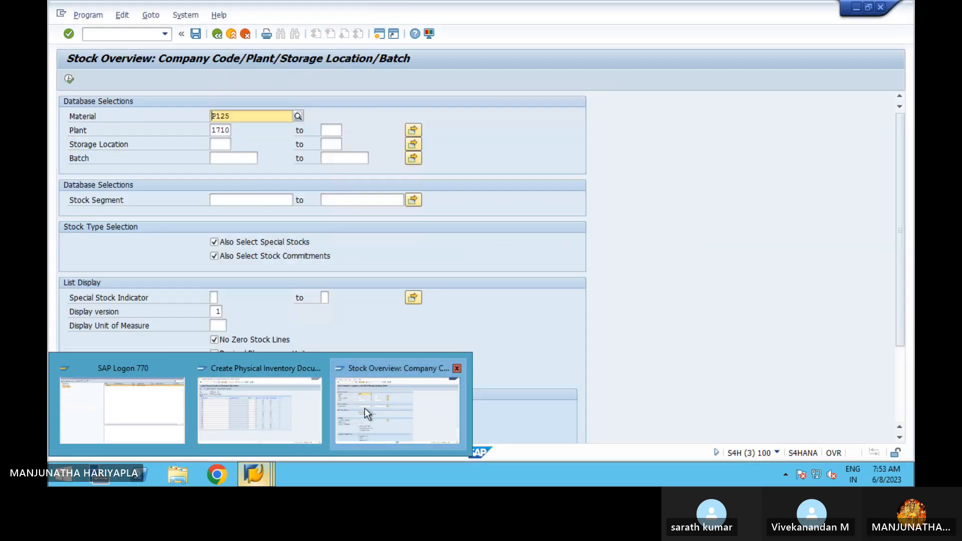
pyautogui.click(365, 413)
pyautogui.click(257, 116)
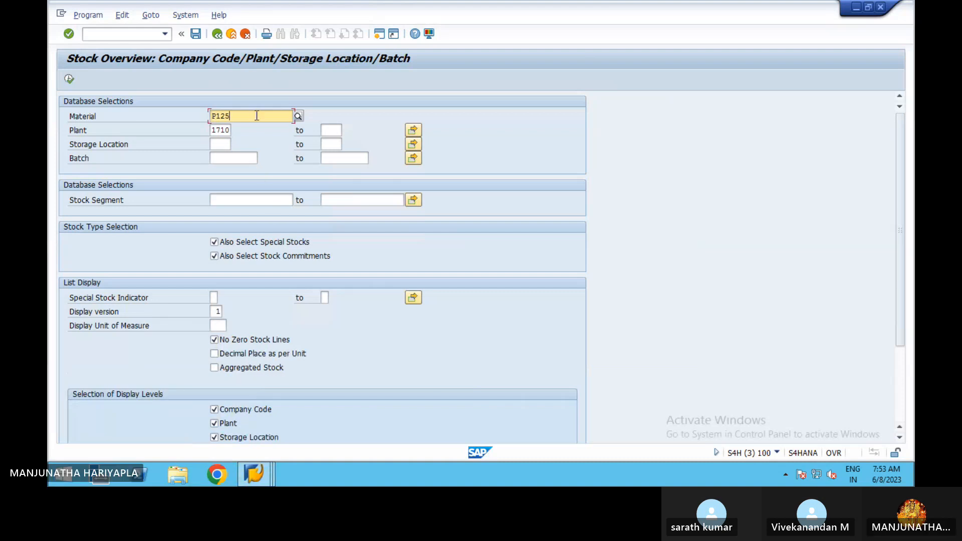
pyautogui.press('BackSpace')
pyautogui.press('BackSpace')
pyautogui.press('BackSpace')
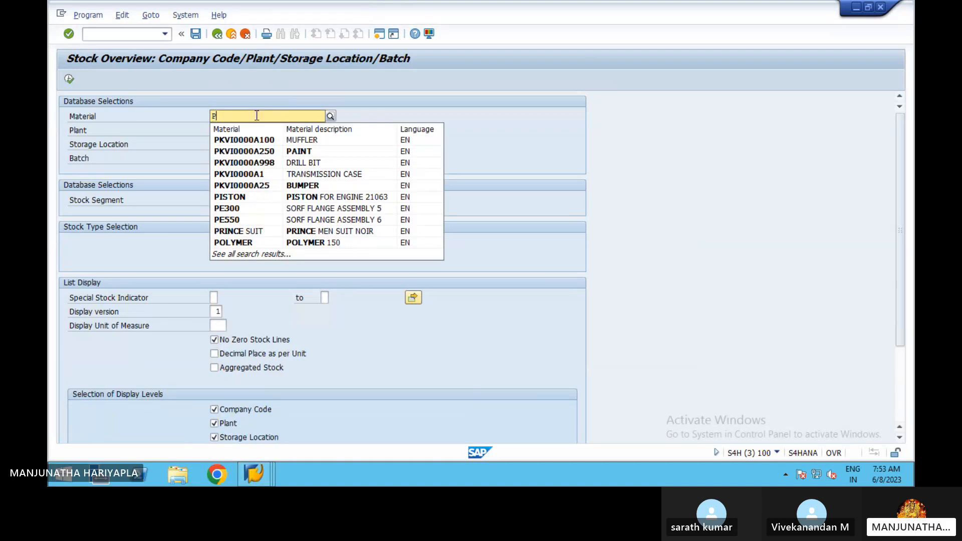
pyautogui.press('BackSpace')
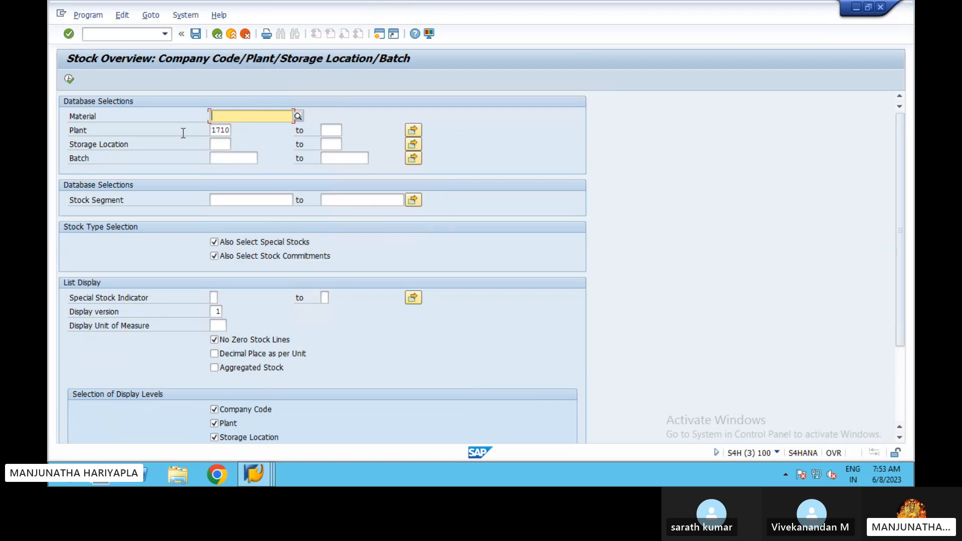
# Choose the previously used material WHEEL1 and run its stock overview for plant 1710
pyautogui.press('BackSpace')
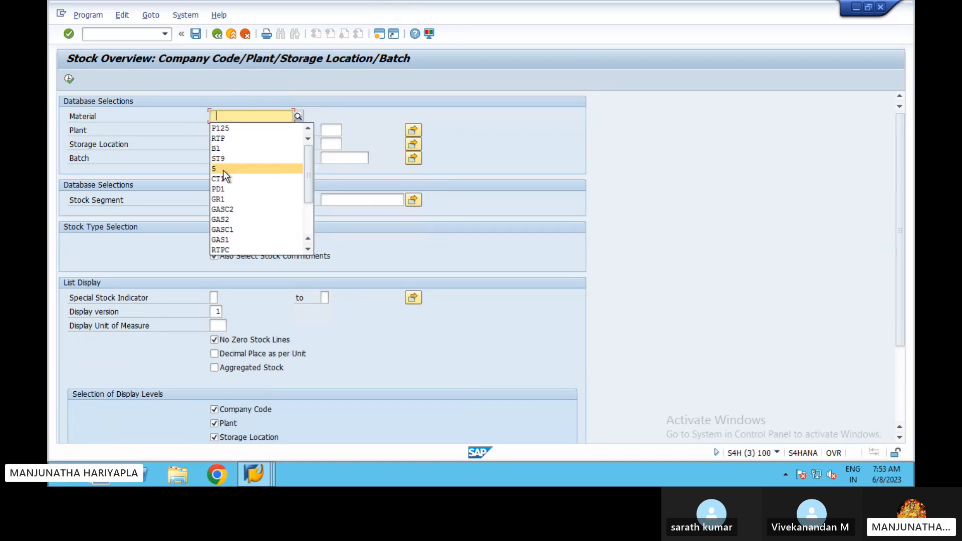
pyautogui.click(307, 250)
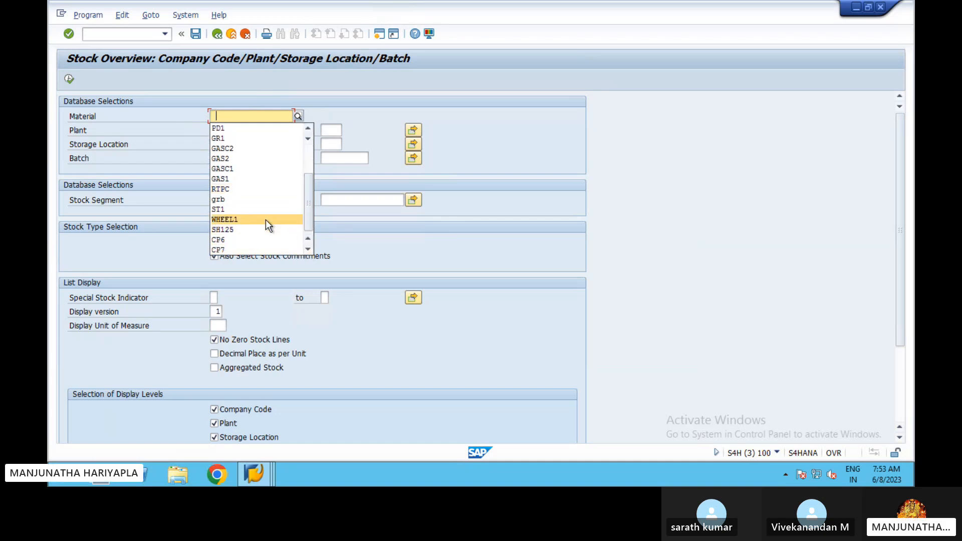
pyautogui.click(267, 221)
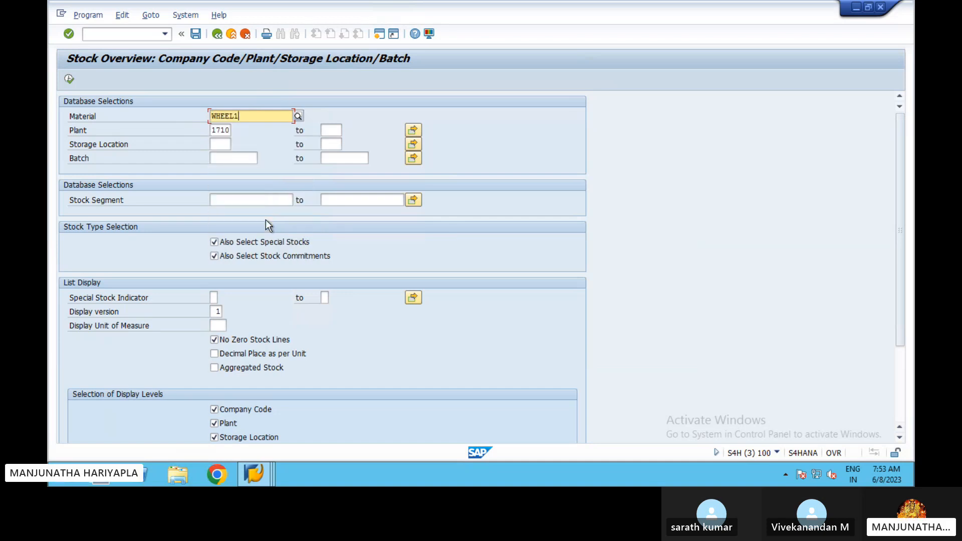
pyautogui.click(69, 80)
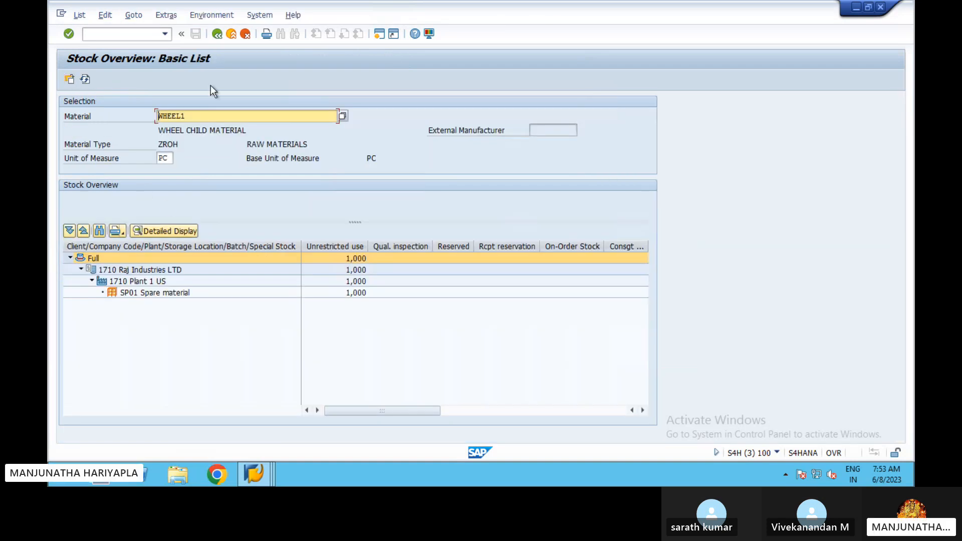
# Go back to the stock overview selection and clear material WHEEL1
pyautogui.click(217, 33)
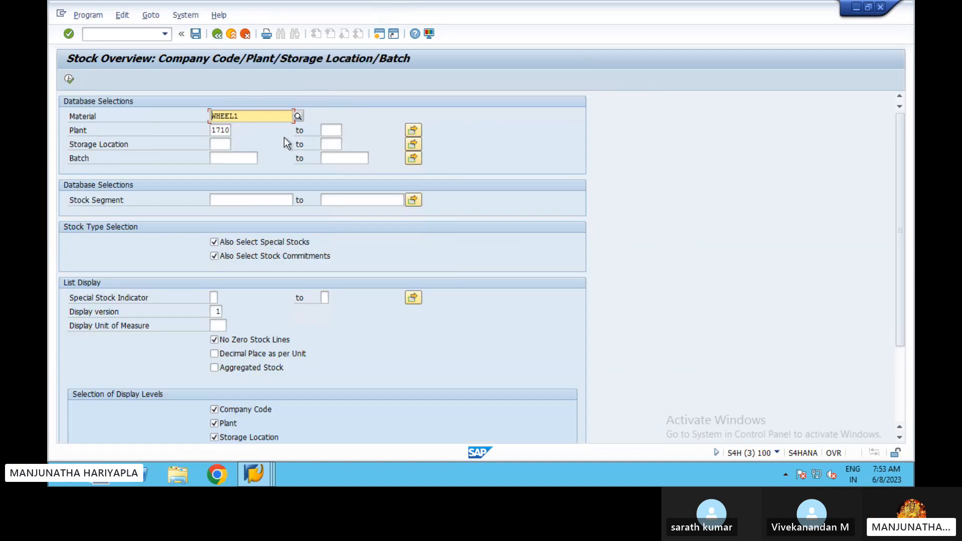
pyautogui.press('BackSpace')
pyautogui.press('BackSpace')
pyautogui.press('BackSpace')
pyautogui.press('BackSpace')
pyautogui.press('BackSpace')
pyautogui.press('BackSpace')
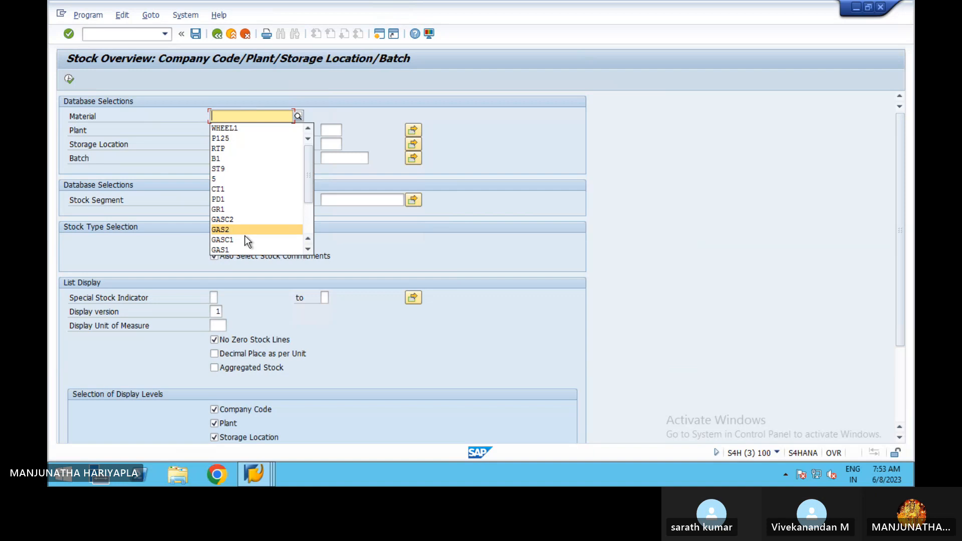
# Choose the previously used material CP7 and run its stock overview for plant 1710
pyautogui.click(307, 250)
pyautogui.click(308, 249)
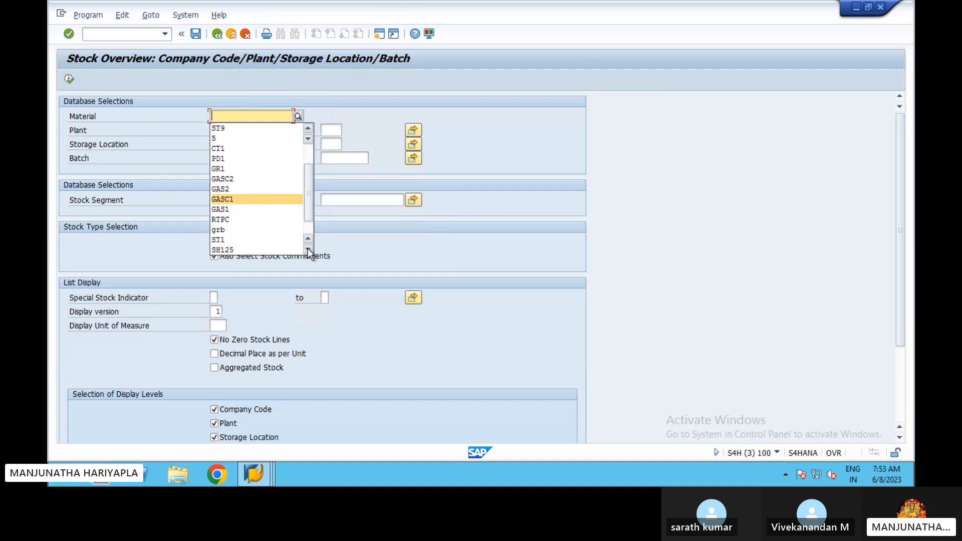
pyautogui.click(308, 249)
pyautogui.click(308, 250)
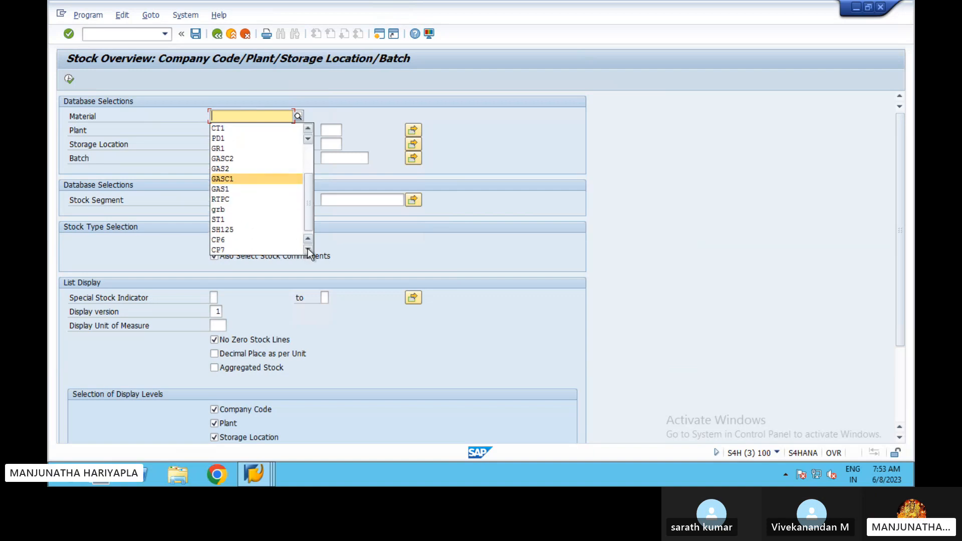
pyautogui.click(238, 248)
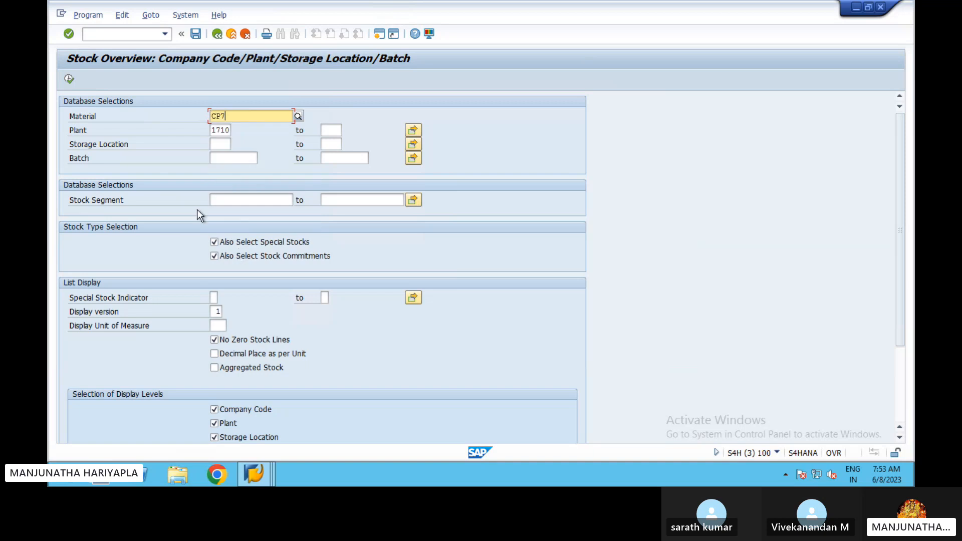
pyautogui.click(69, 80)
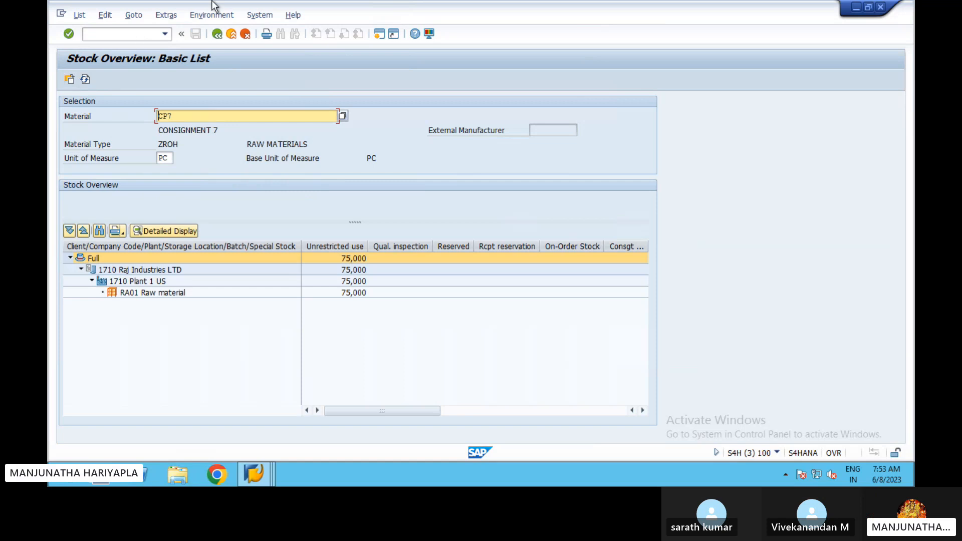
# Leave the CP7 stock list, return to the physical inventory document session and save the document
pyautogui.click(217, 35)
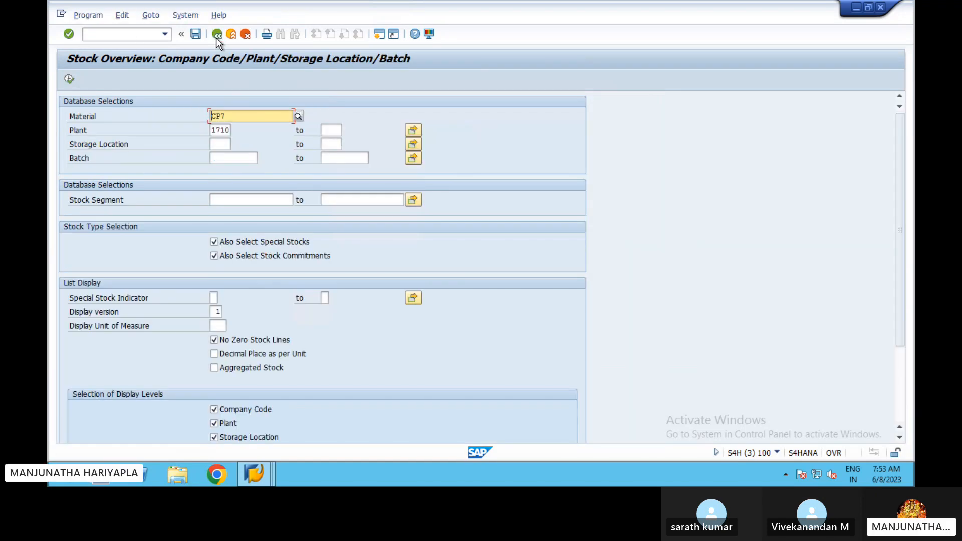
pyautogui.moveTo(258, 472)
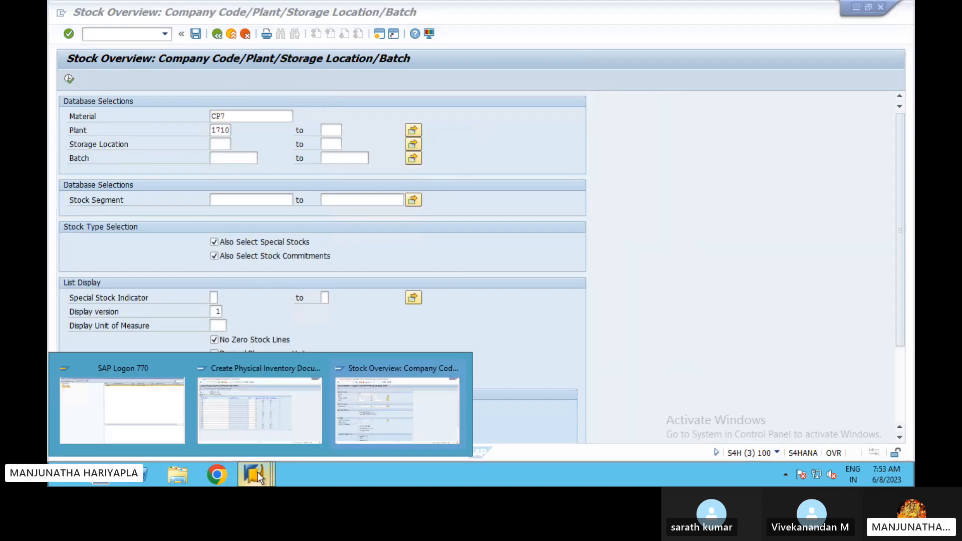
pyautogui.click(242, 423)
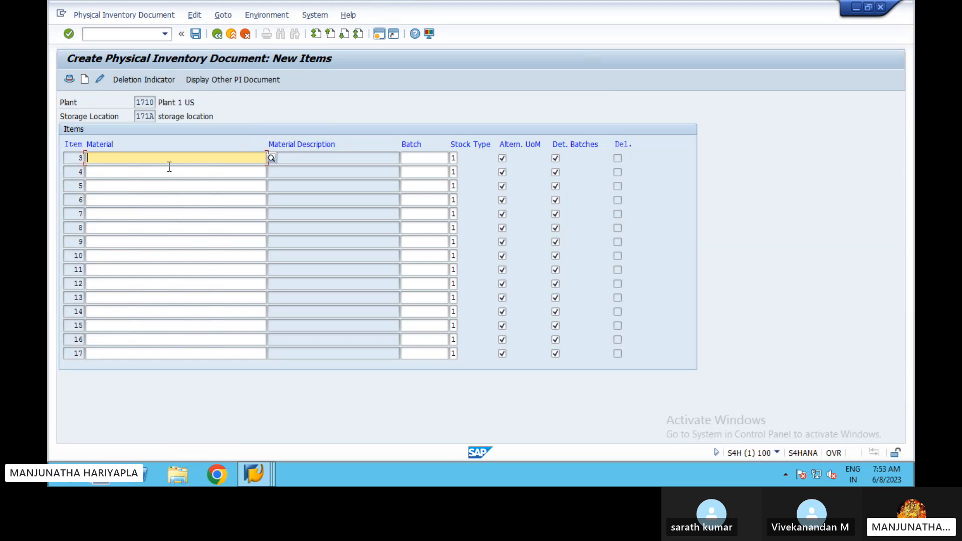
pyautogui.click(196, 33)
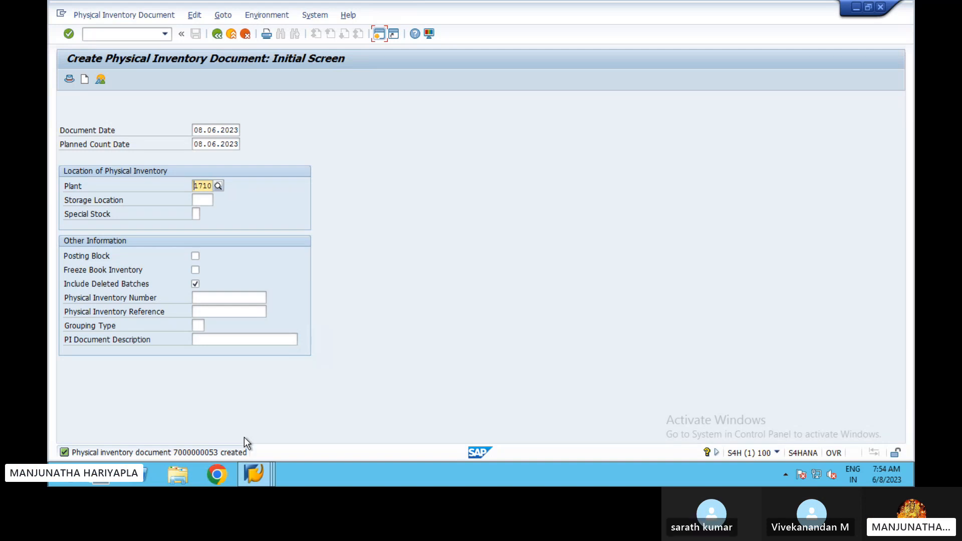
pyautogui.moveTo(254, 483)
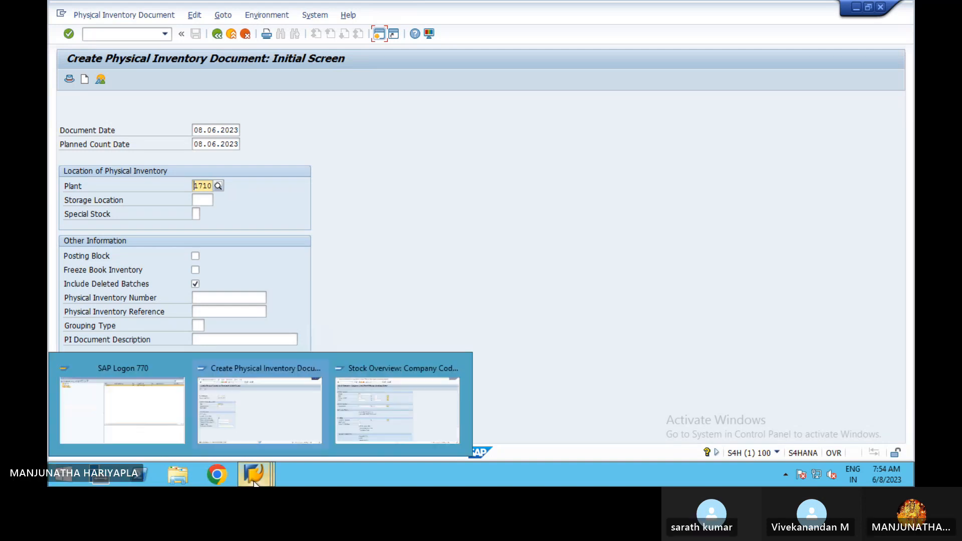
pyautogui.click(375, 424)
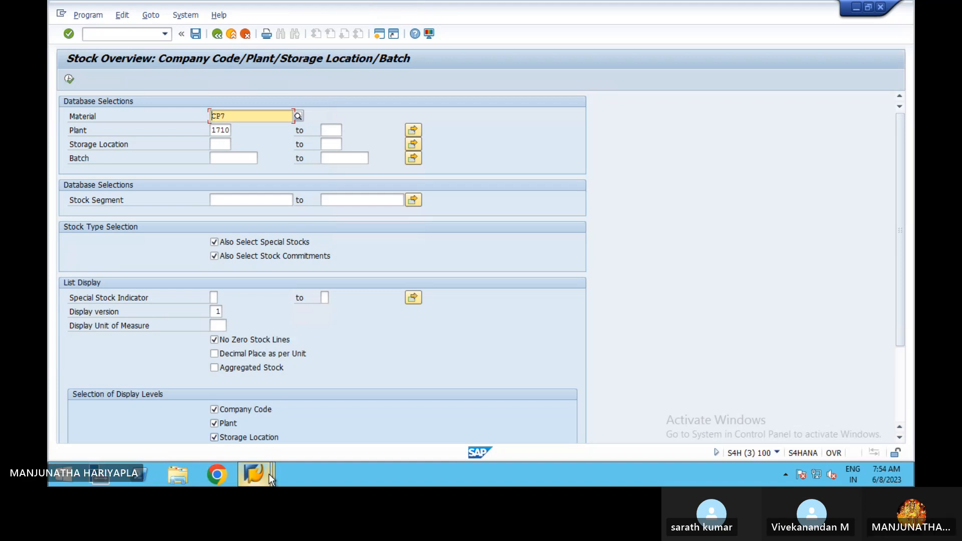
pyautogui.moveTo(268, 474)
pyautogui.click(261, 412)
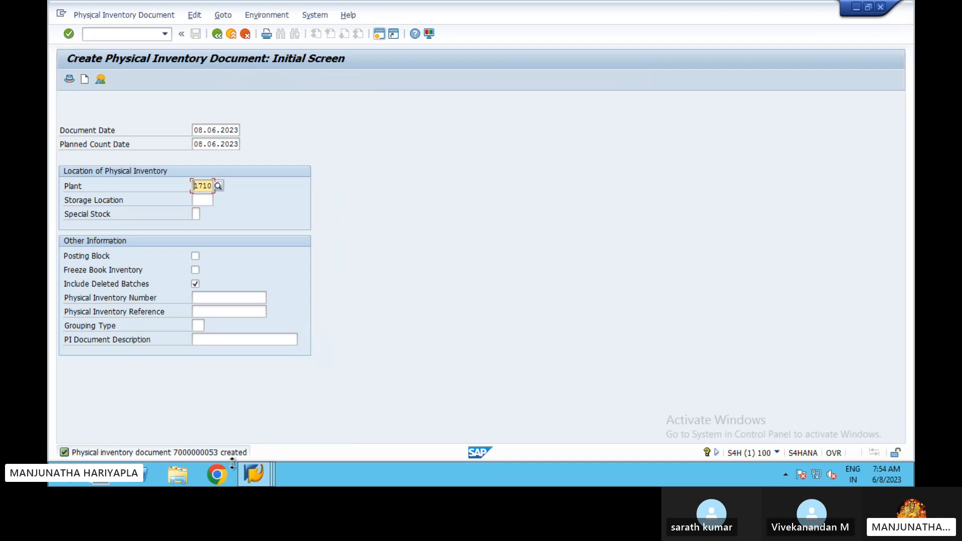
# Open transaction MI21, show the print preview of the newly created physical inventory document on output device LP01, and return to the selection screen
pyautogui.click(218, 36)
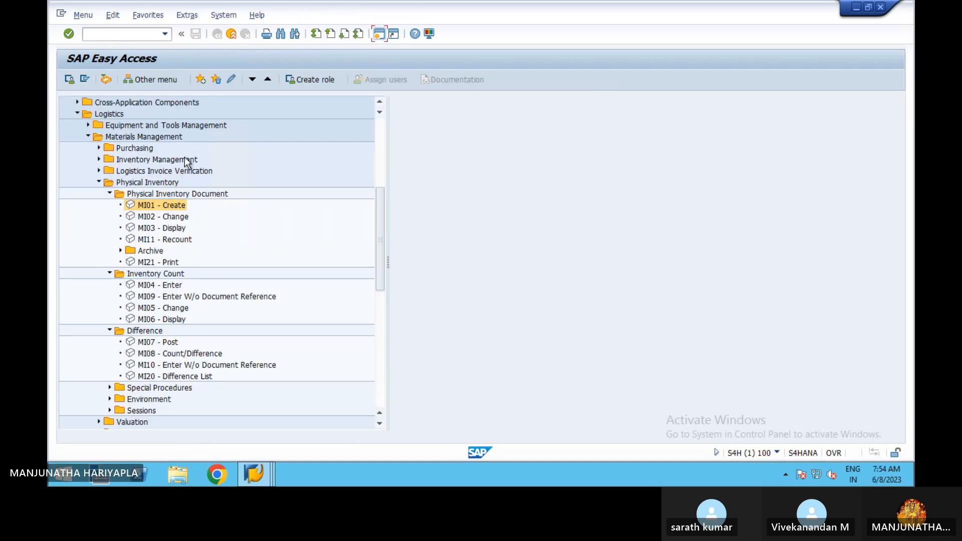
pyautogui.doubleClick(143, 262)
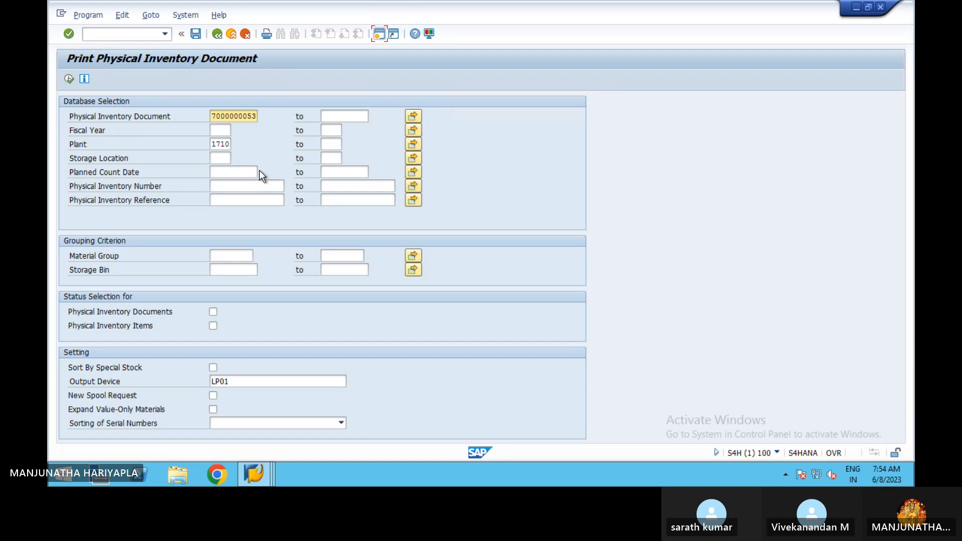
pyautogui.click(70, 79)
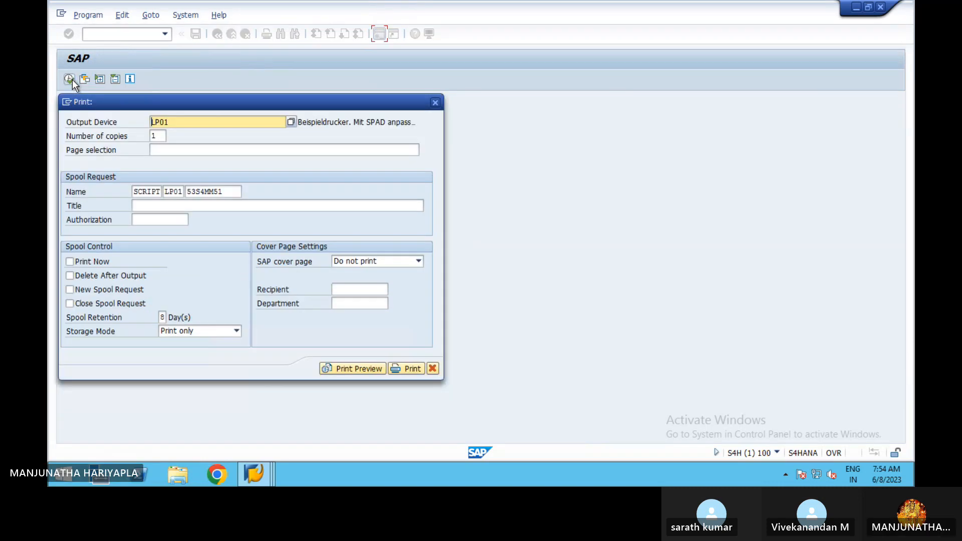
pyautogui.click(353, 370)
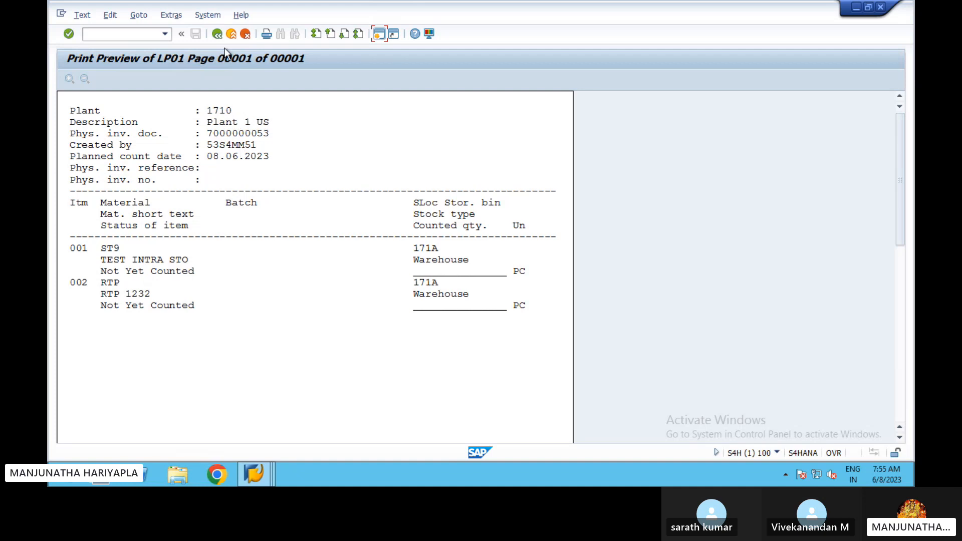
pyautogui.click(217, 34)
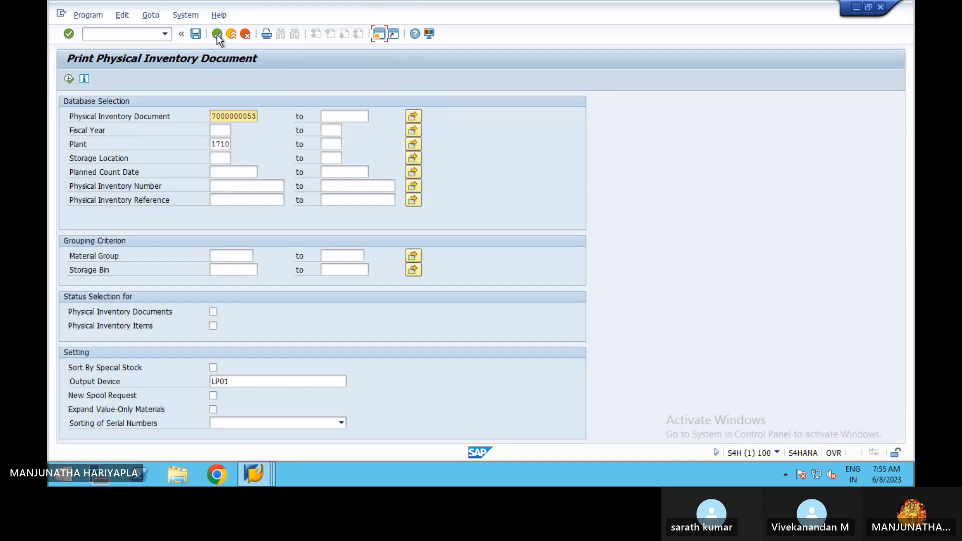
# Leave the print selection, start transaction MI04 and open the count entry items of the new physical inventory document
pyautogui.click(217, 34)
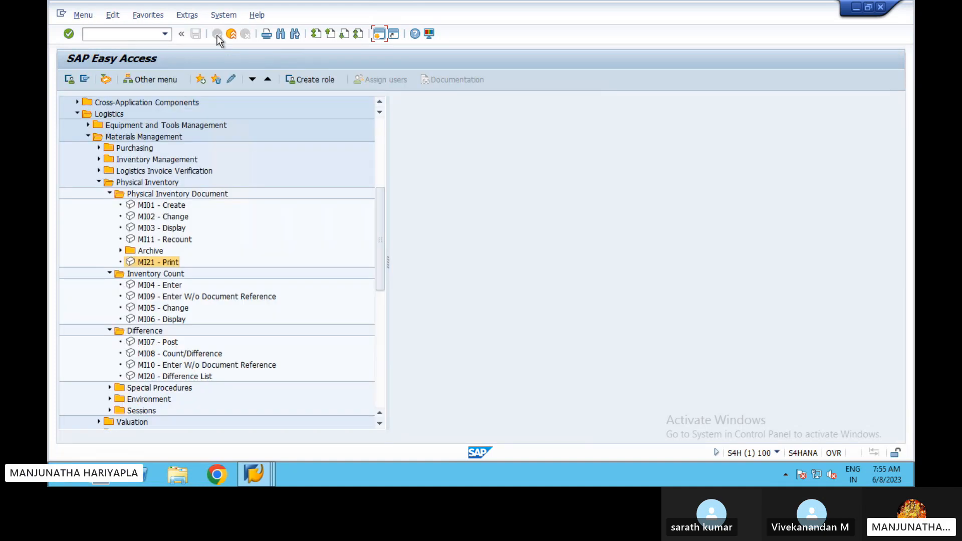
pyautogui.click(132, 286)
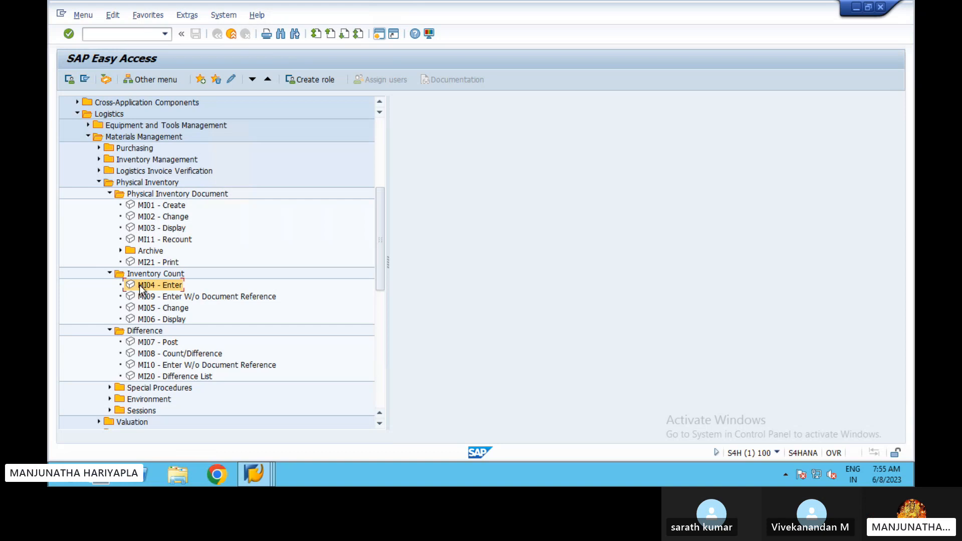
pyautogui.doubleClick(139, 285)
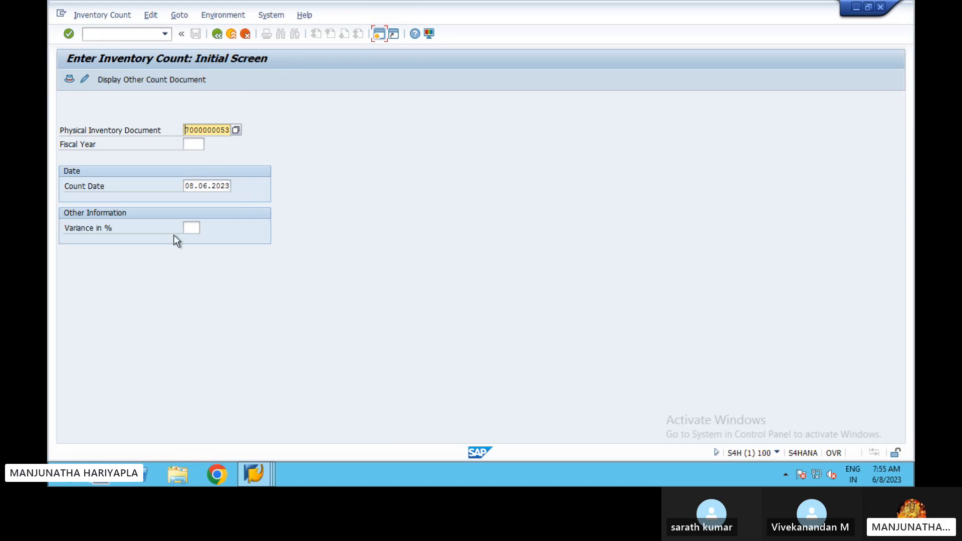
pyautogui.click(68, 33)
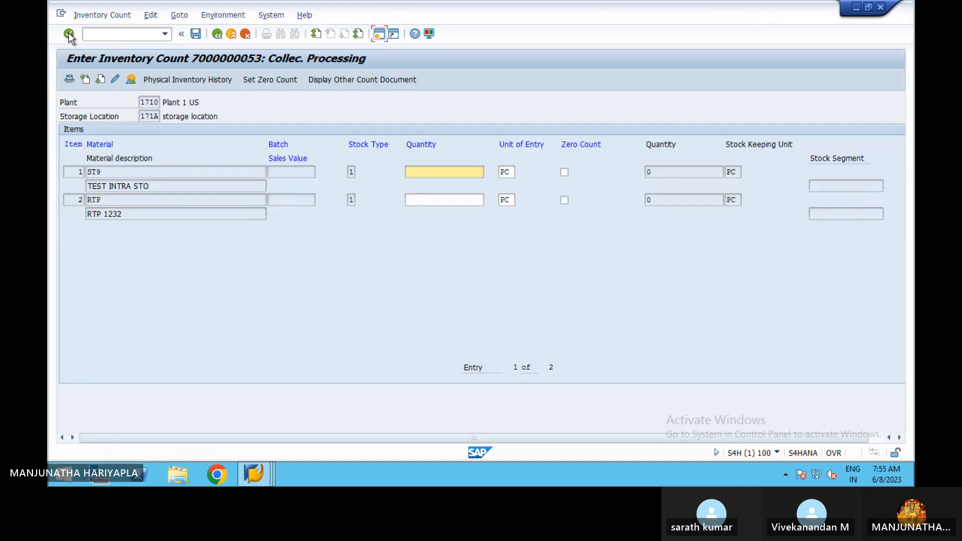
pyautogui.click(144, 172)
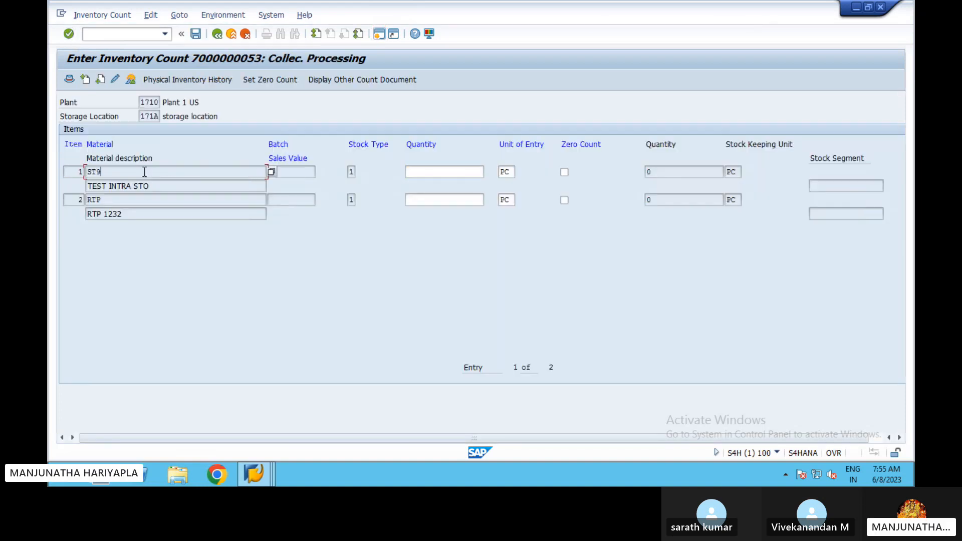
pyautogui.click(155, 205)
pyautogui.click(434, 174)
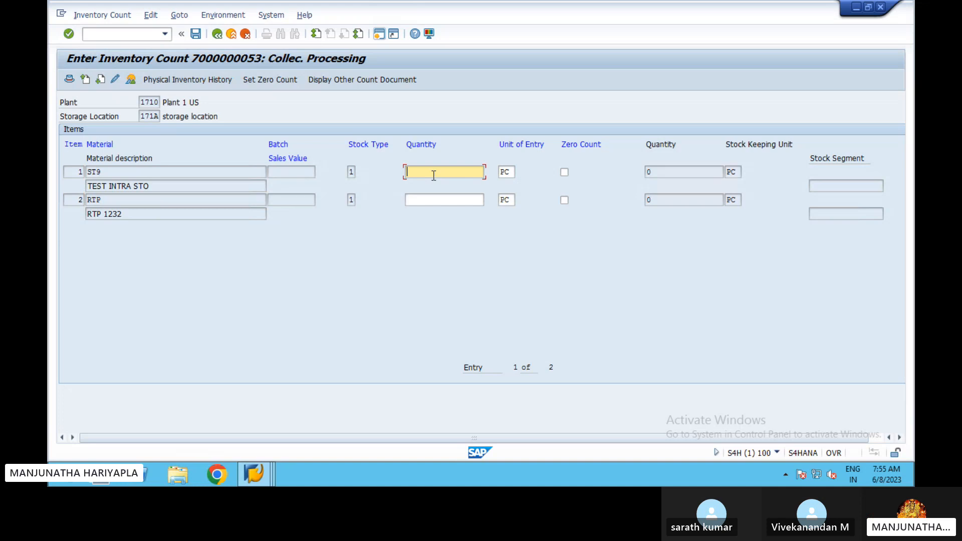
# Switch to the stock overview session, check the stock of material RTP in plant 1710, and return to the selection screen
pyautogui.moveTo(258, 479)
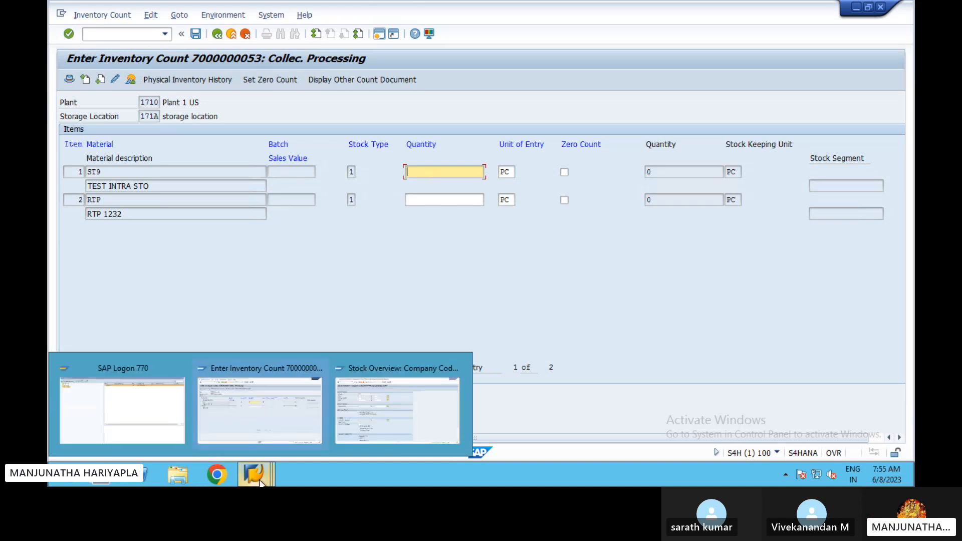
pyautogui.click(369, 428)
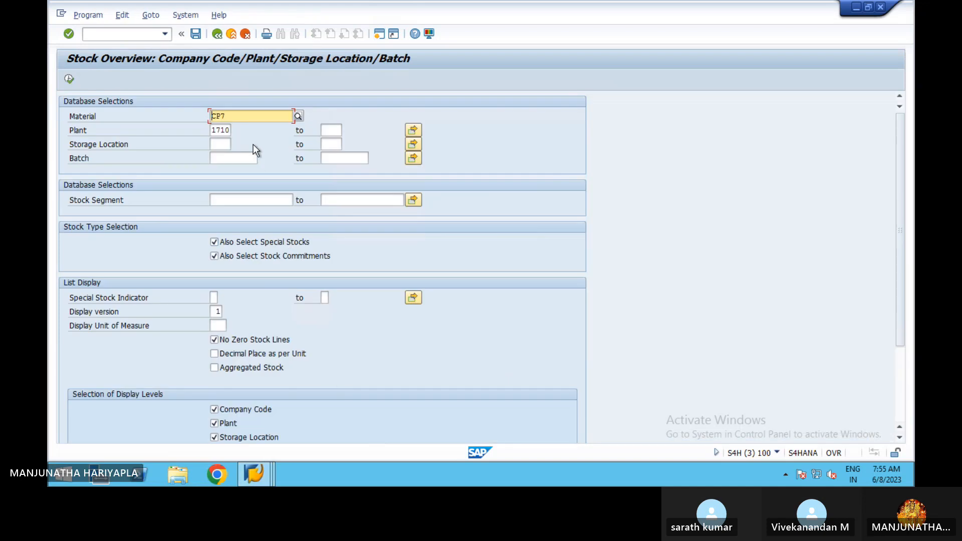
pyautogui.press('Delete')
pyautogui.press('Delete')
pyautogui.press('Delete')
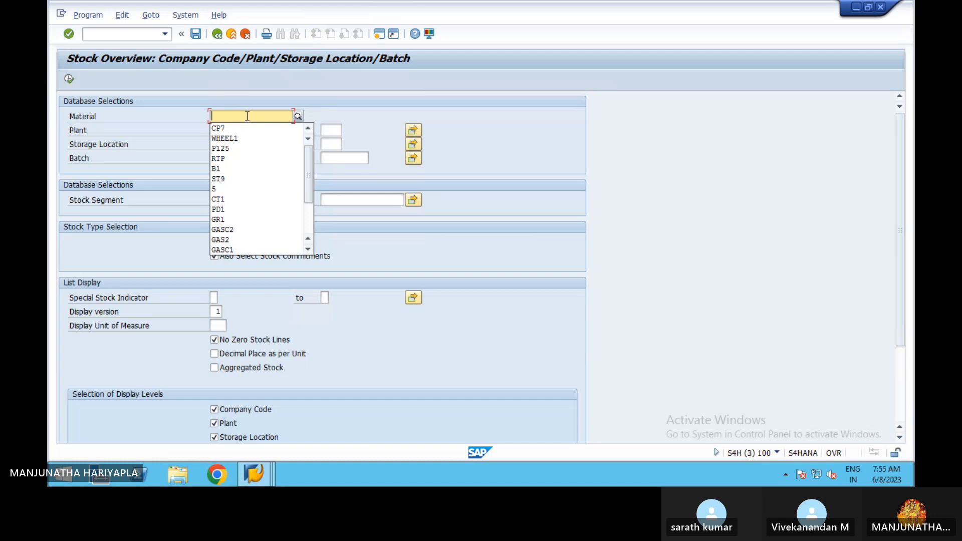
pyautogui.click(230, 158)
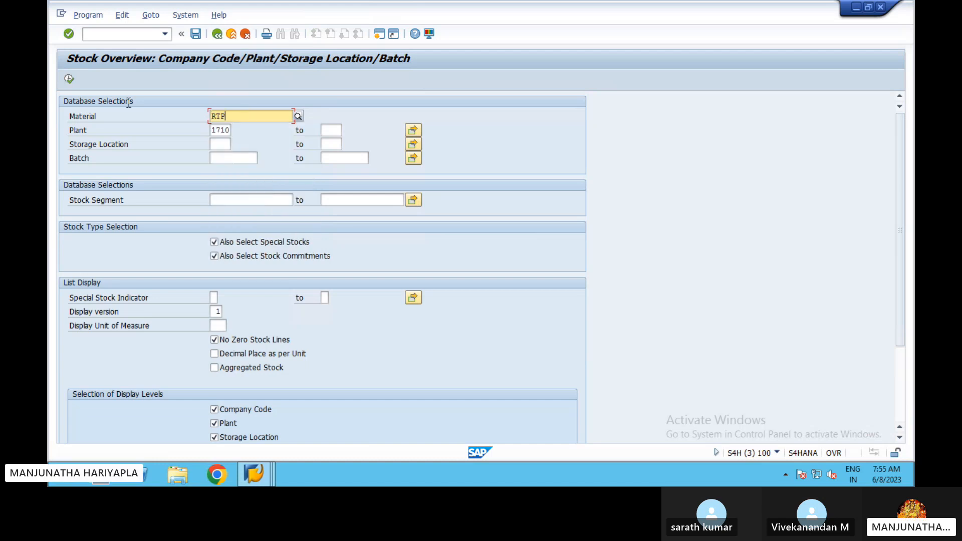
pyautogui.click(70, 79)
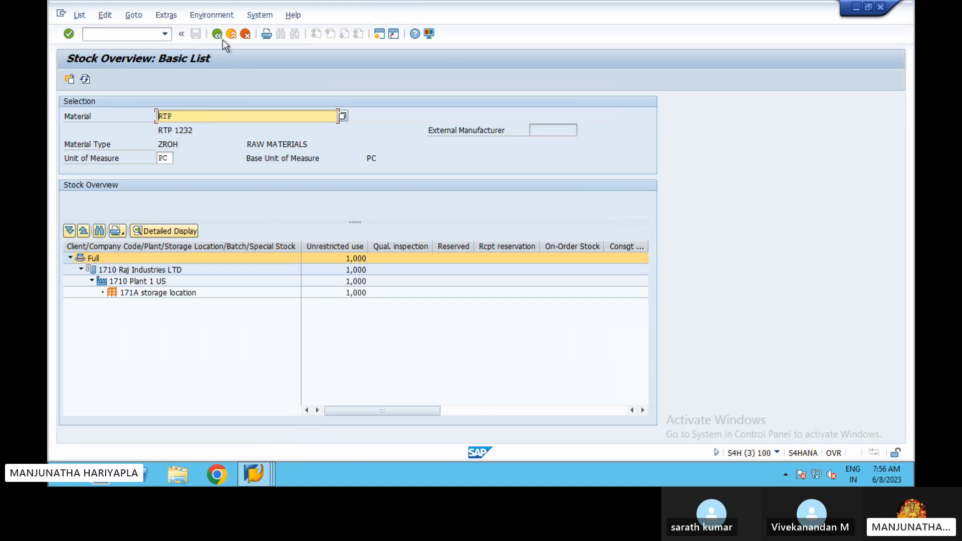
pyautogui.click(220, 37)
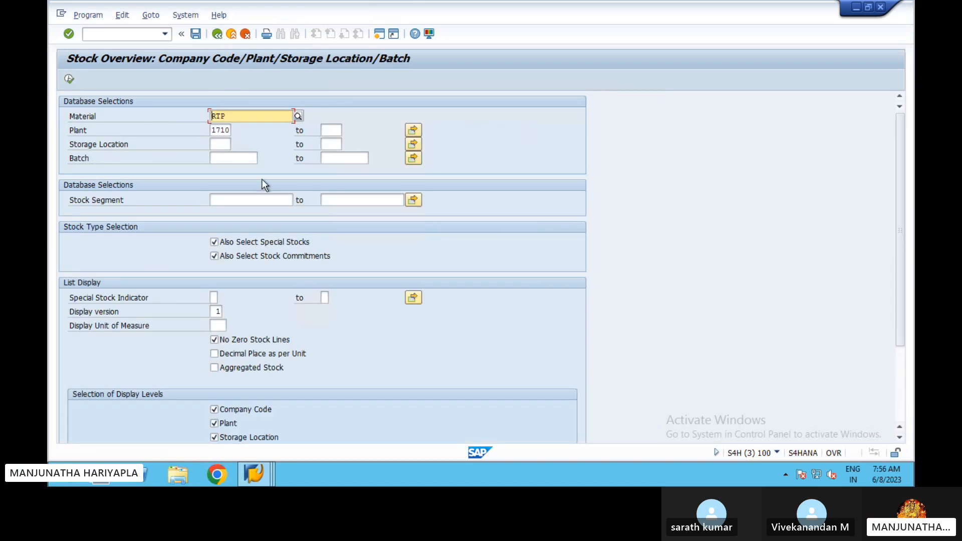
# Return to the inventory count session and enter a counted quantity of 1 PC for material RTP
pyautogui.moveTo(261, 475)
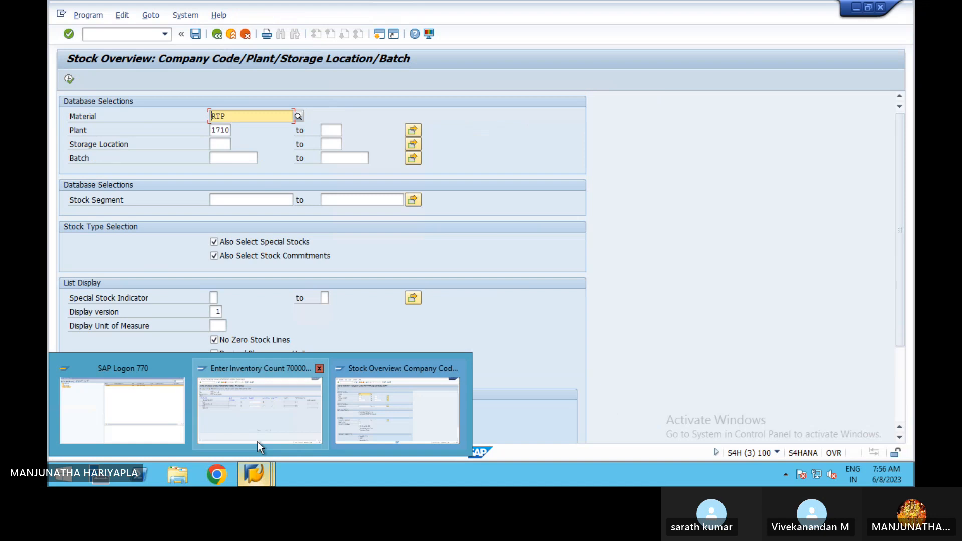
pyautogui.click(254, 422)
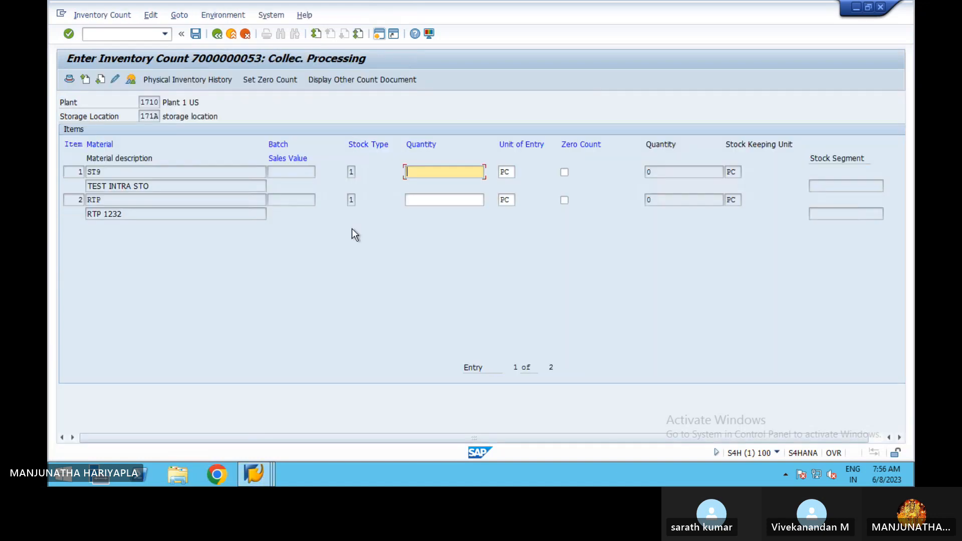
pyautogui.click(431, 199)
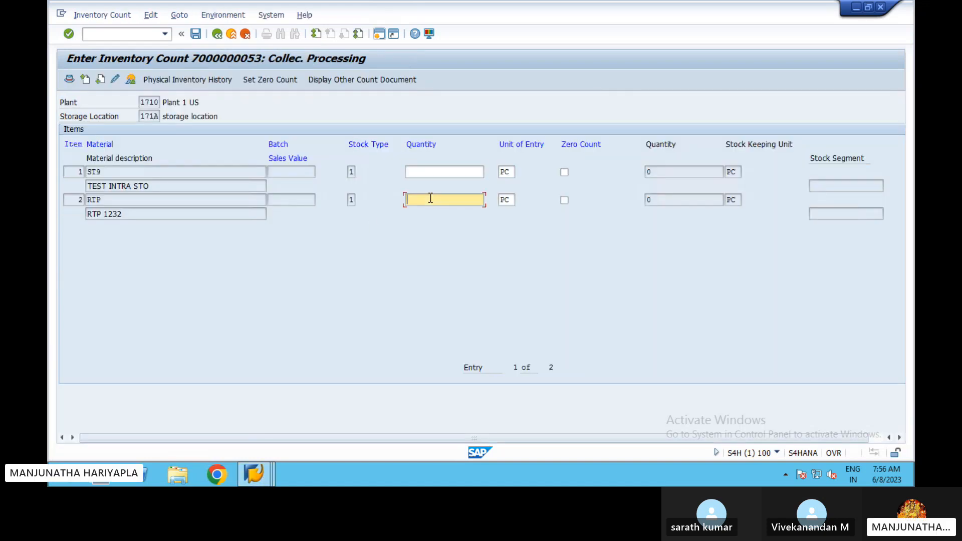
pyautogui.write('1')
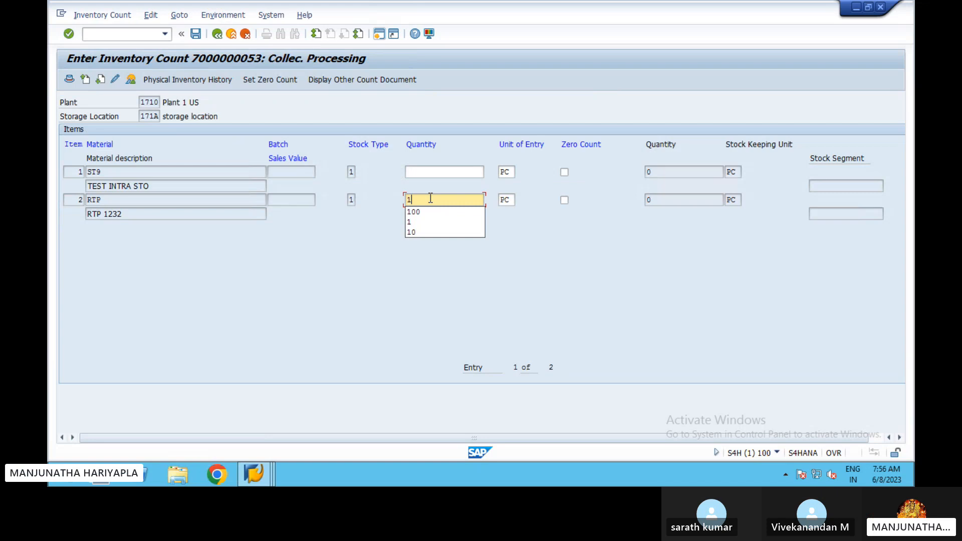
pyautogui.click(414, 223)
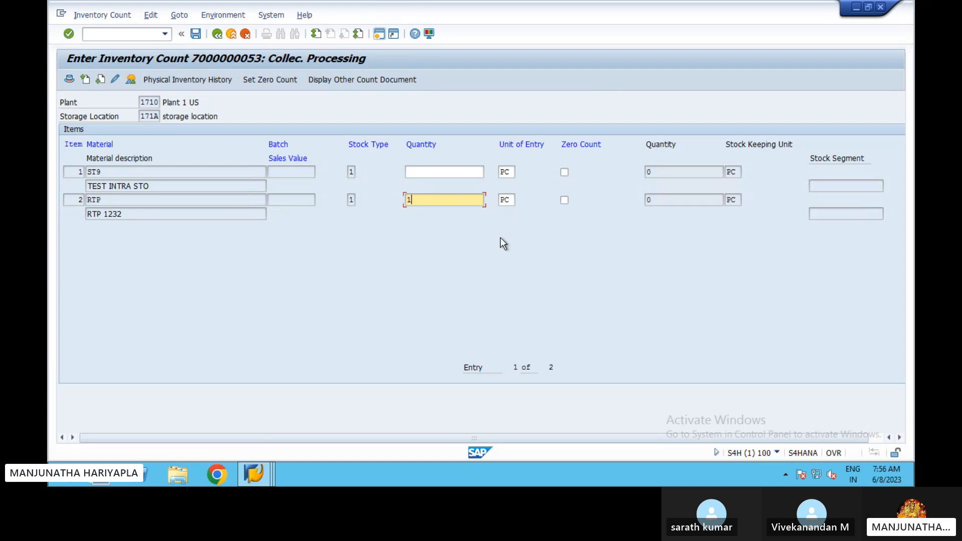
# Switch back to the stock overview session and run the overview for material ST9 in plant 1710
pyautogui.click(433, 170)
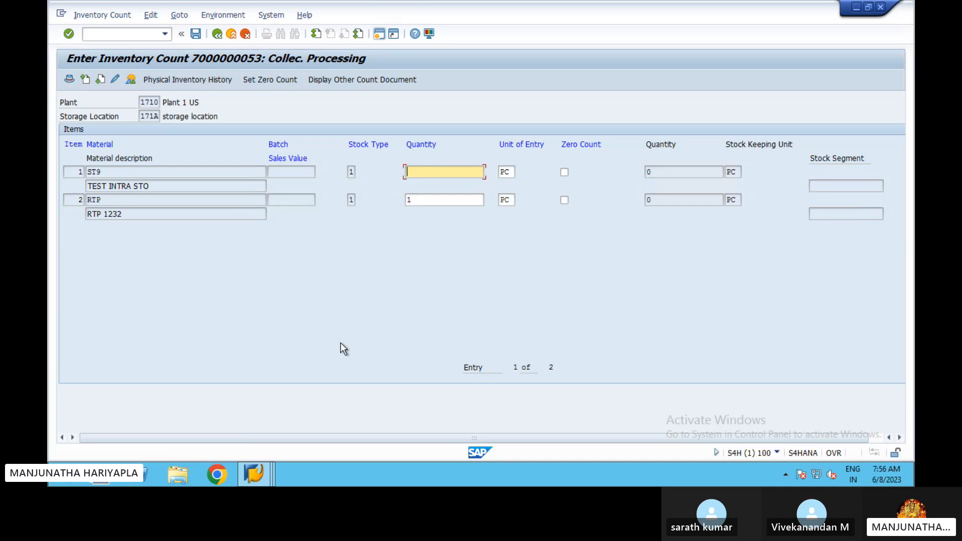
pyautogui.moveTo(261, 476)
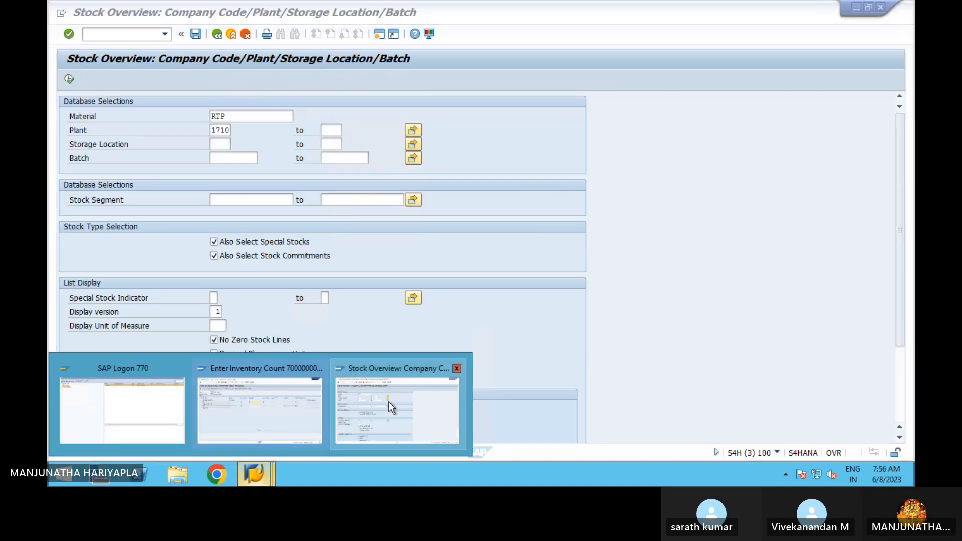
pyautogui.click(360, 413)
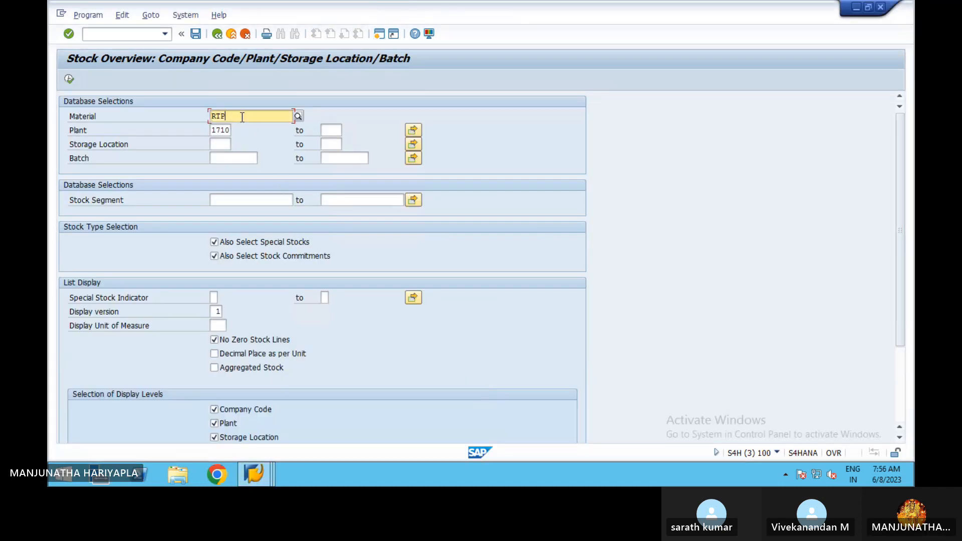
pyautogui.press('BackSpace')
pyautogui.press('BackSpace')
pyautogui.press('BackSpace')
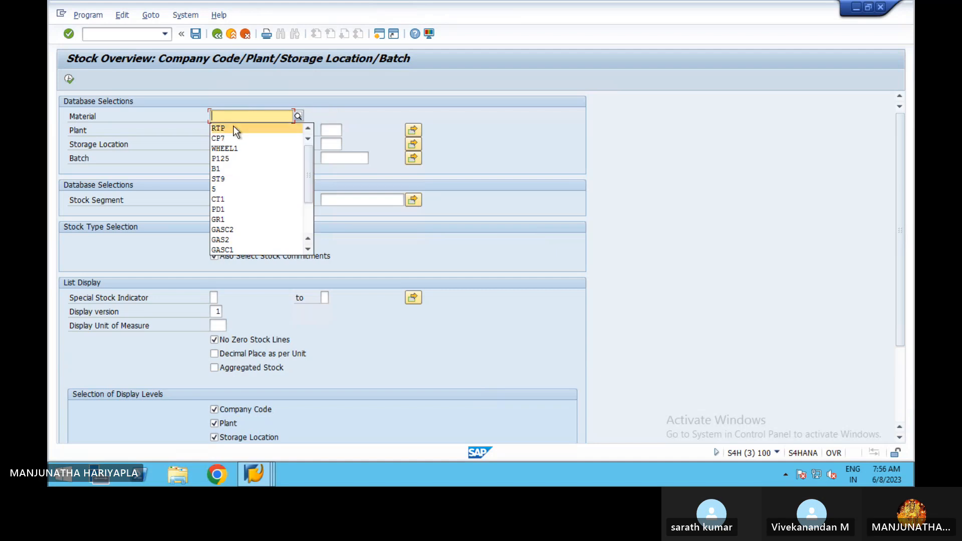
pyautogui.click(230, 179)
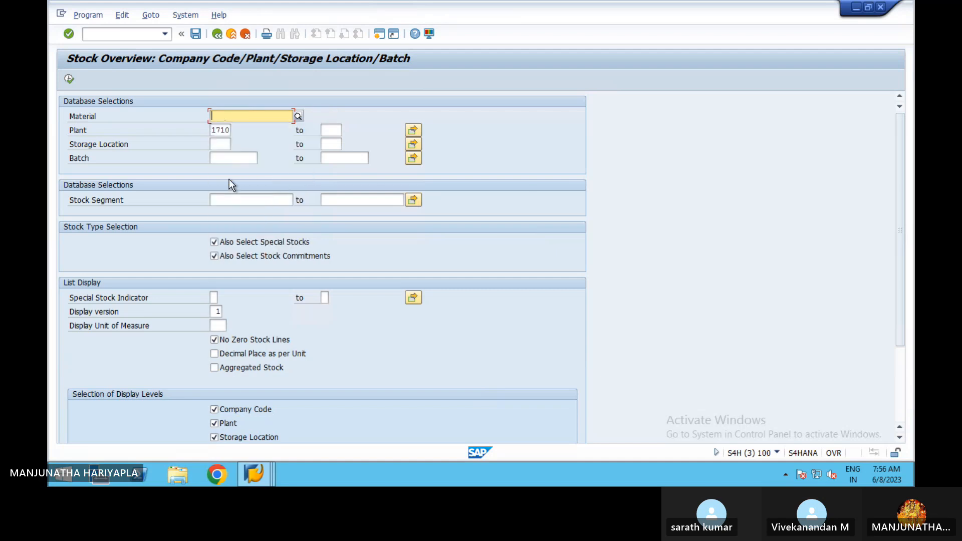
pyautogui.click(70, 79)
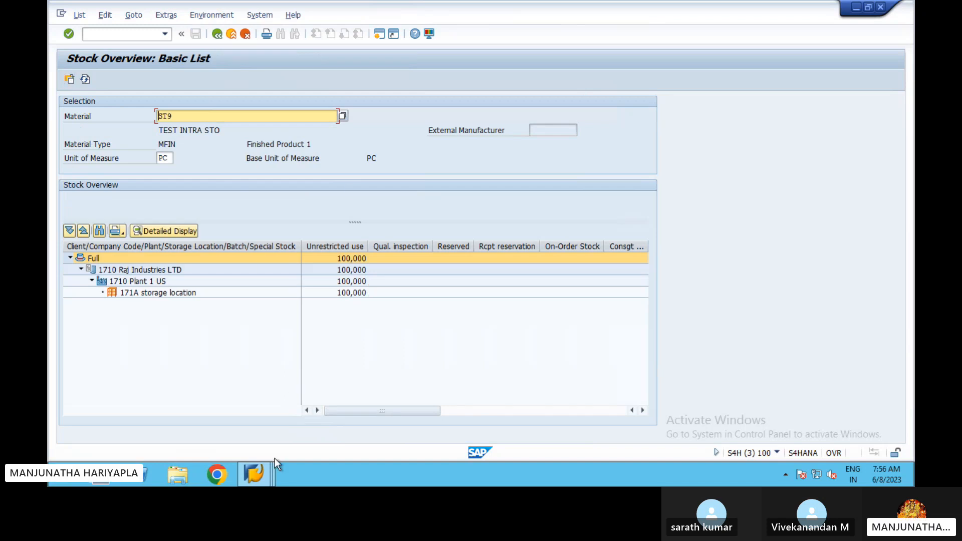
# Return to the inventory count session, enter a counted quantity of 90 PC for material ST9 and save the count
pyautogui.moveTo(266, 475)
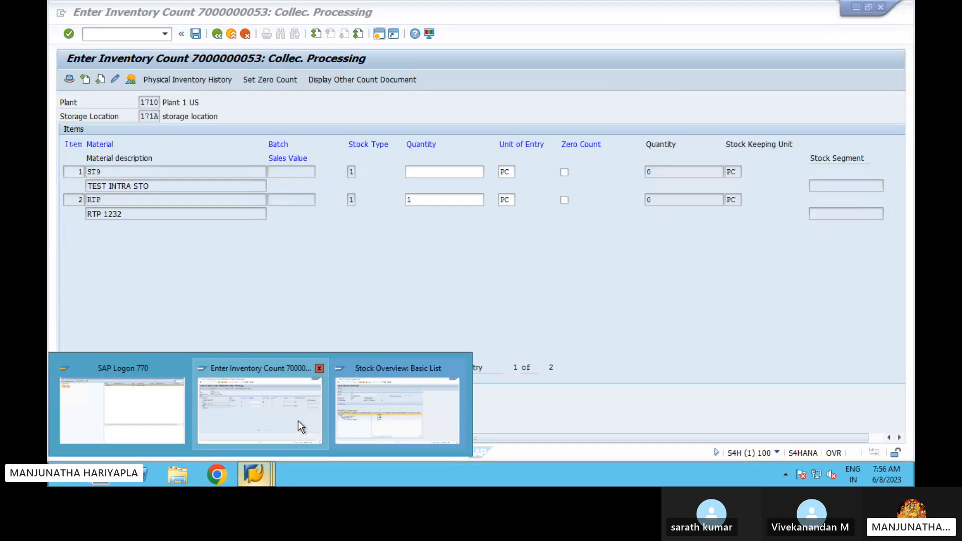
pyautogui.click(301, 426)
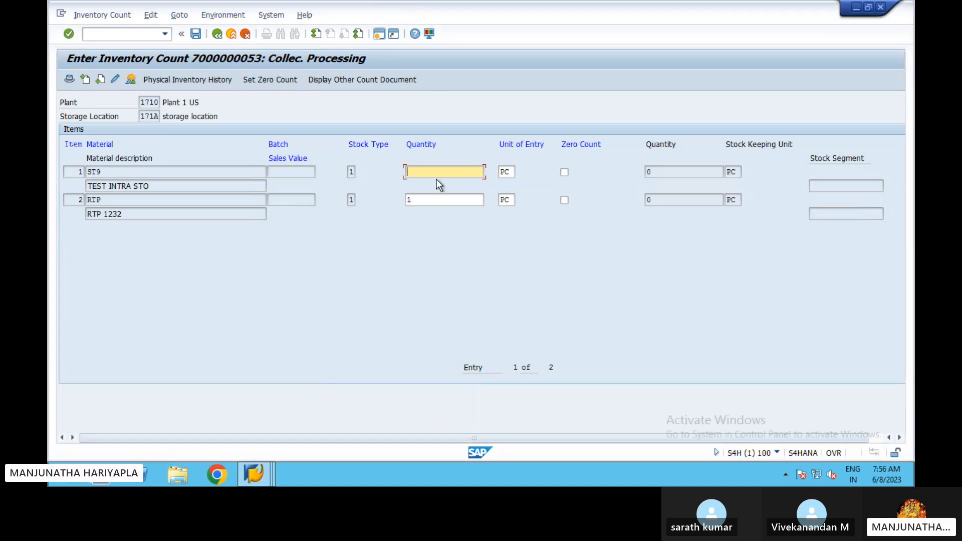
pyautogui.write('90')
pyautogui.press('Return')
pyautogui.click(195, 35)
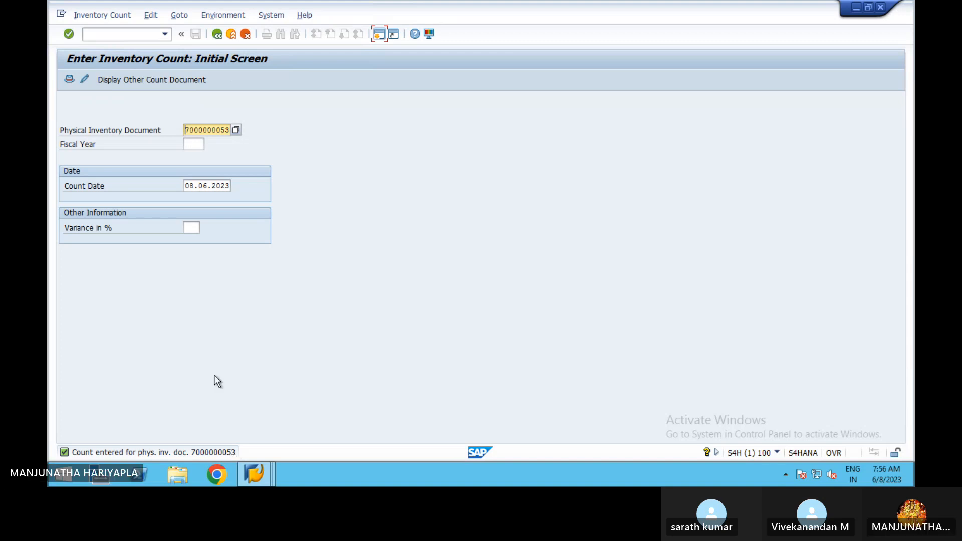
# Leave the count entry, start transaction MI07 and open the difference items of the same physical inventory document
pyautogui.click(217, 34)
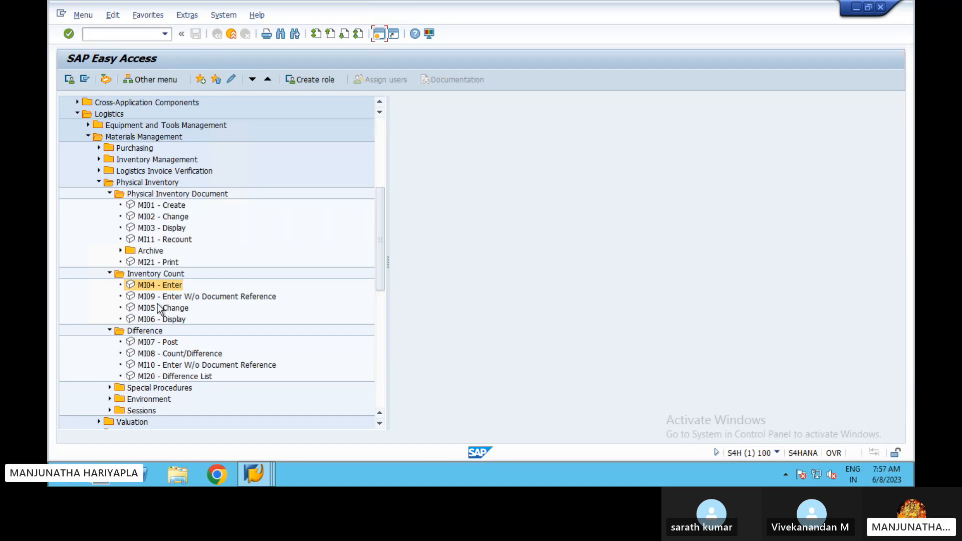
pyautogui.click(148, 343)
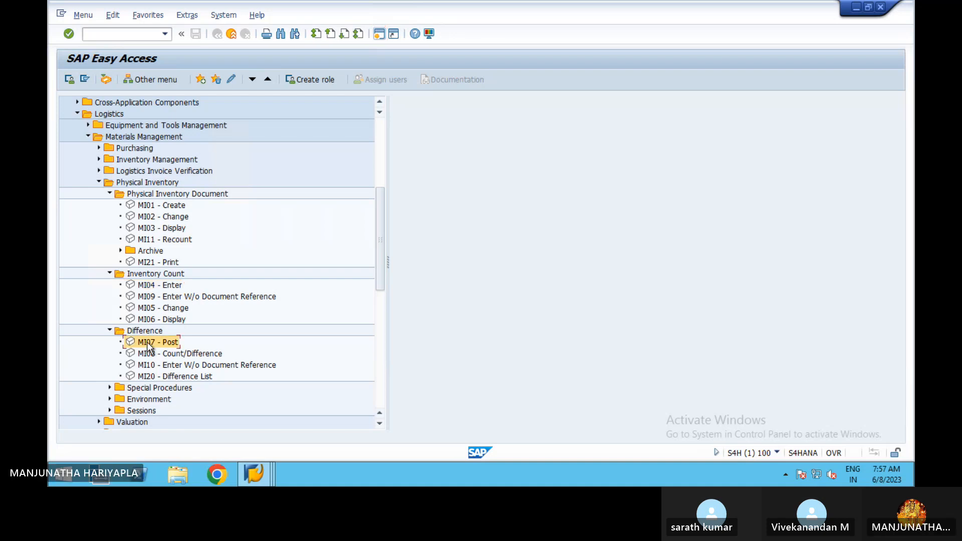
pyautogui.doubleClick(146, 342)
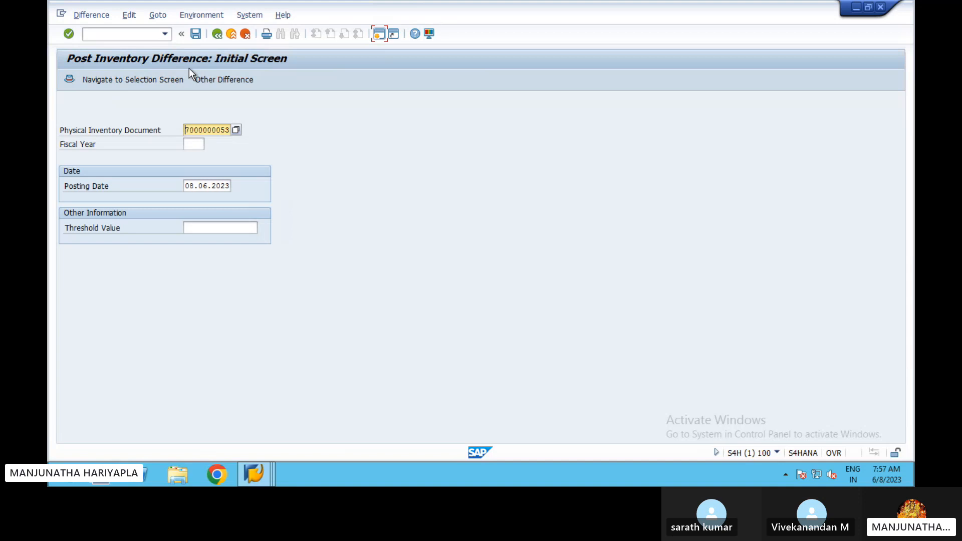
pyautogui.click(68, 34)
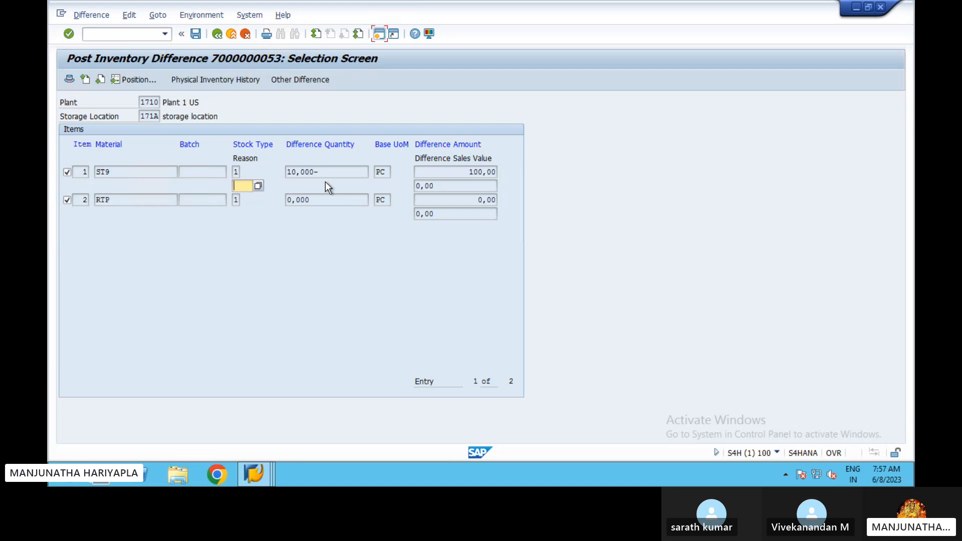
# Assign difference reason 0002, Poor quality, for movement type 702 to the ST9 item
pyautogui.click(257, 187)
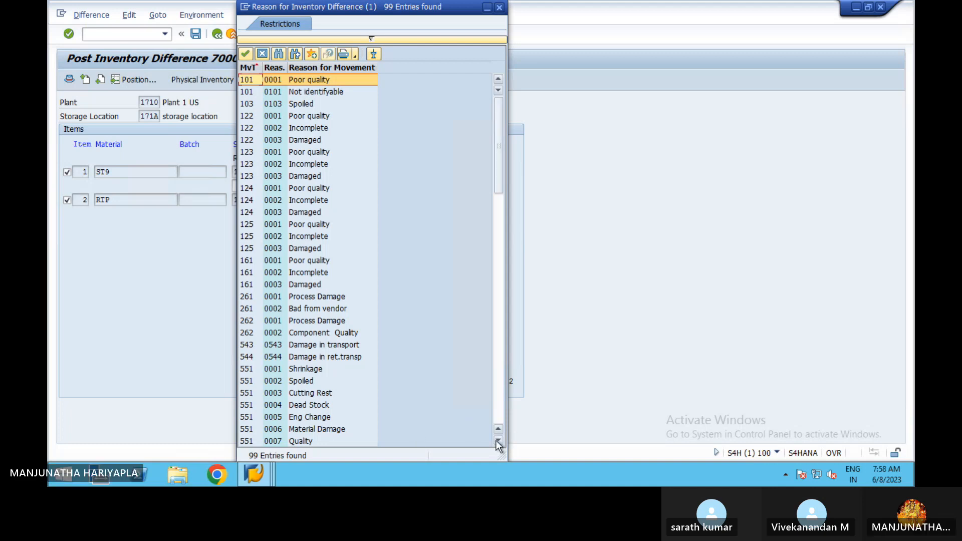
pyautogui.moveTo(498, 442); pyautogui.dragTo(492, 441)
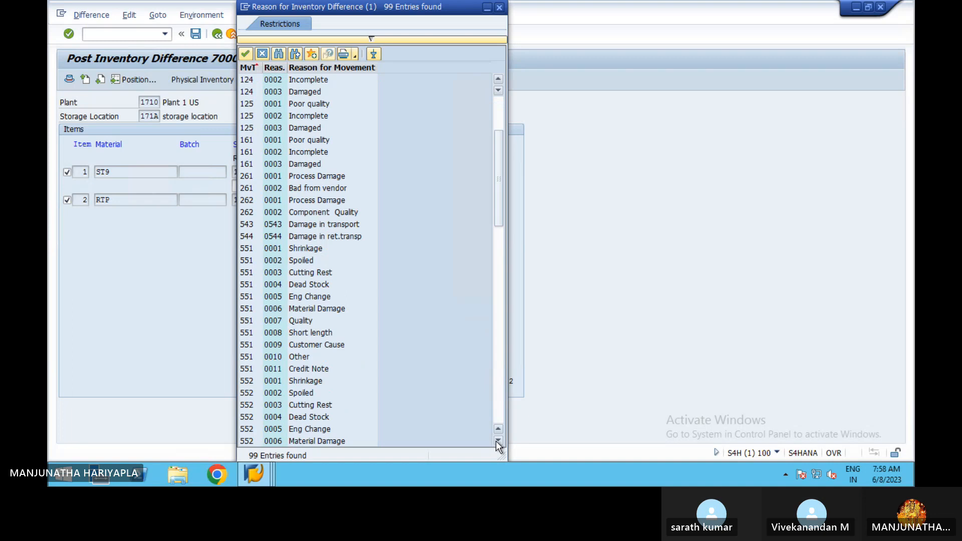
pyautogui.moveTo(498, 441); pyautogui.dragTo(500, 442)
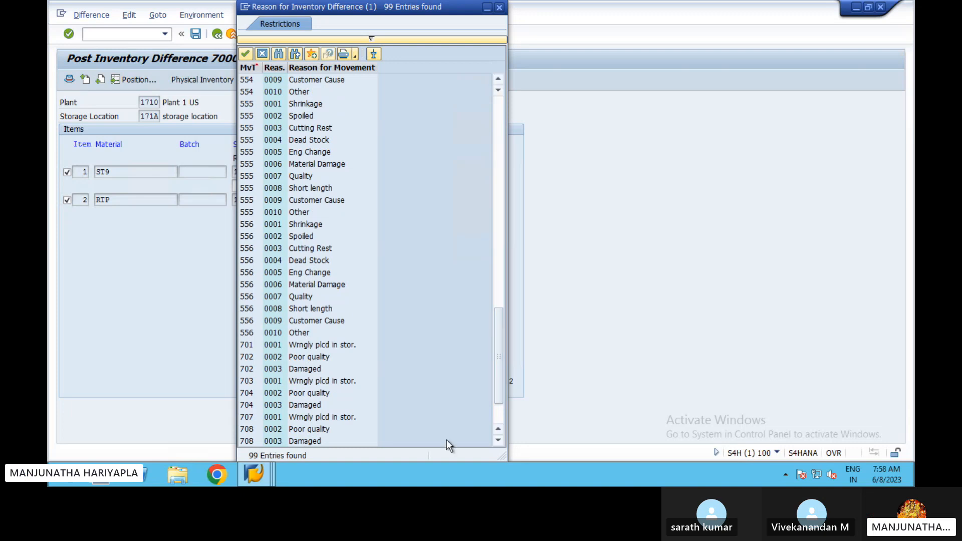
pyautogui.moveTo(500, 442); pyautogui.dragTo(500, 441)
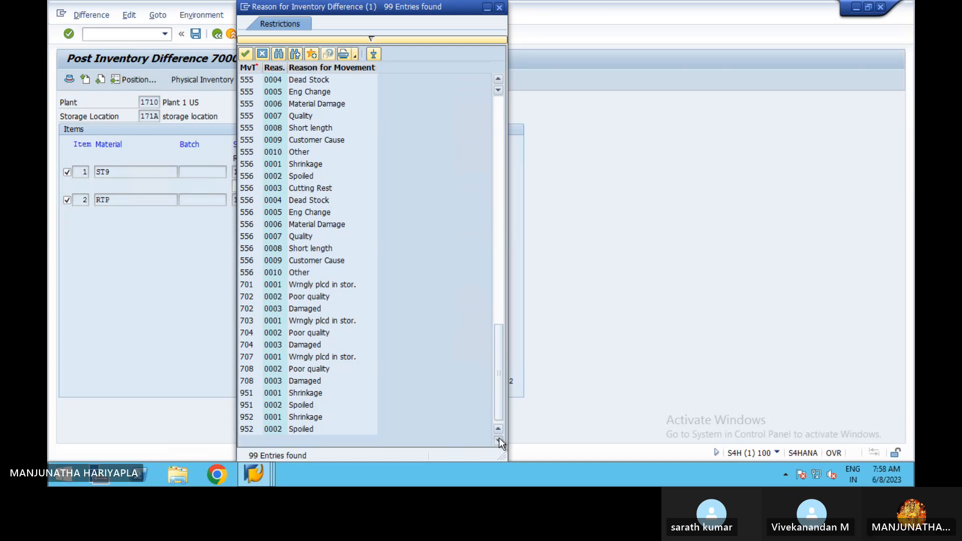
pyautogui.click(251, 296)
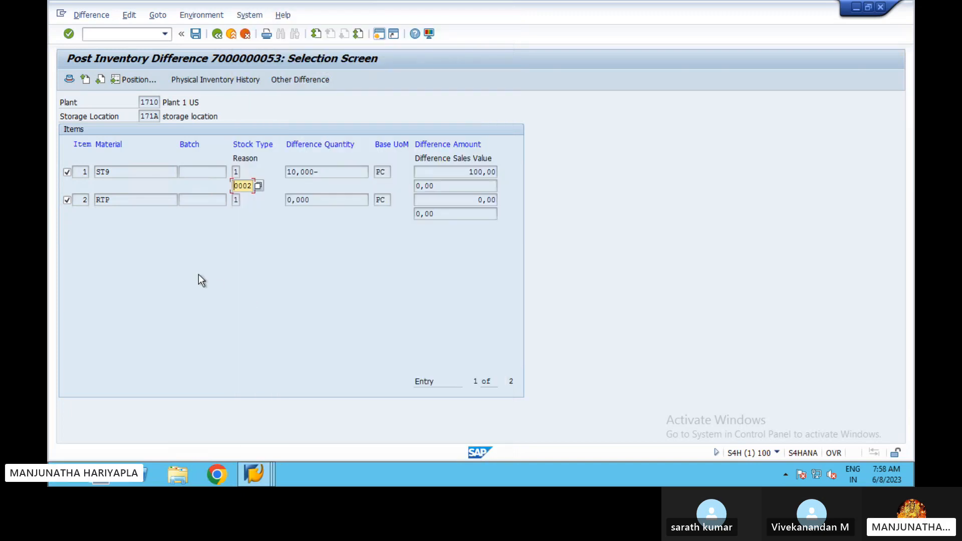
# Try to post the ST9 difference with reason 0002, clear the reason and try to save and leave the posting screen
pyautogui.press('Return')
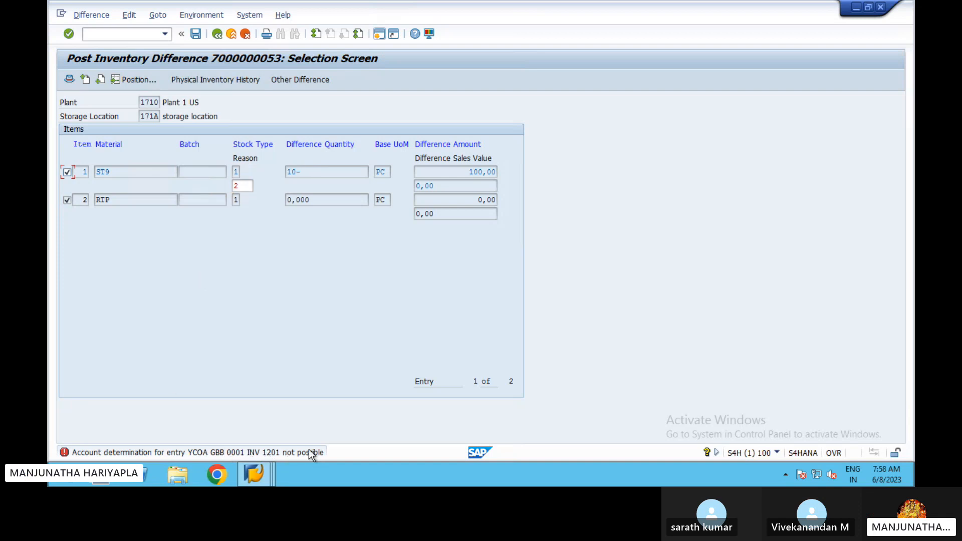
pyautogui.click(243, 187)
pyautogui.press('BackSpace')
pyautogui.click(208, 283)
pyautogui.click(196, 33)
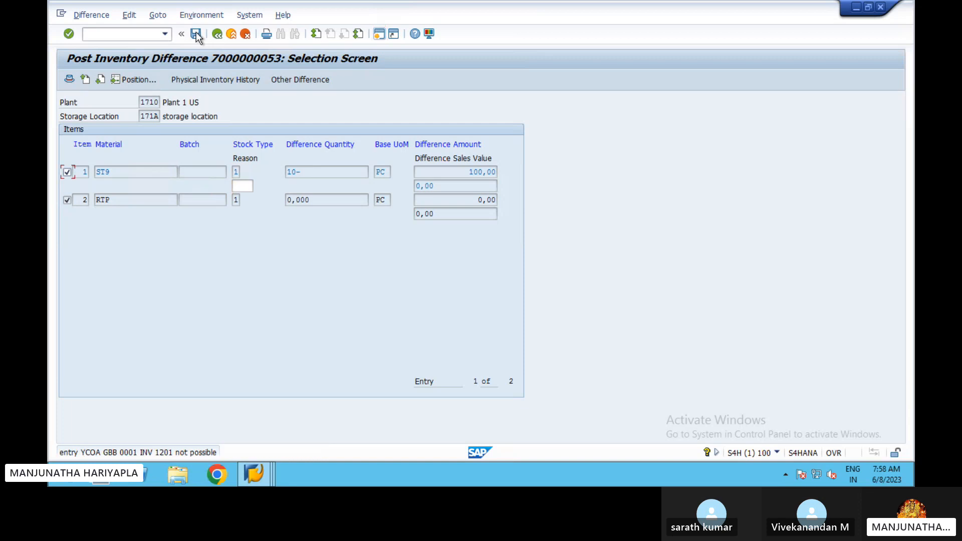
pyautogui.click(217, 34)
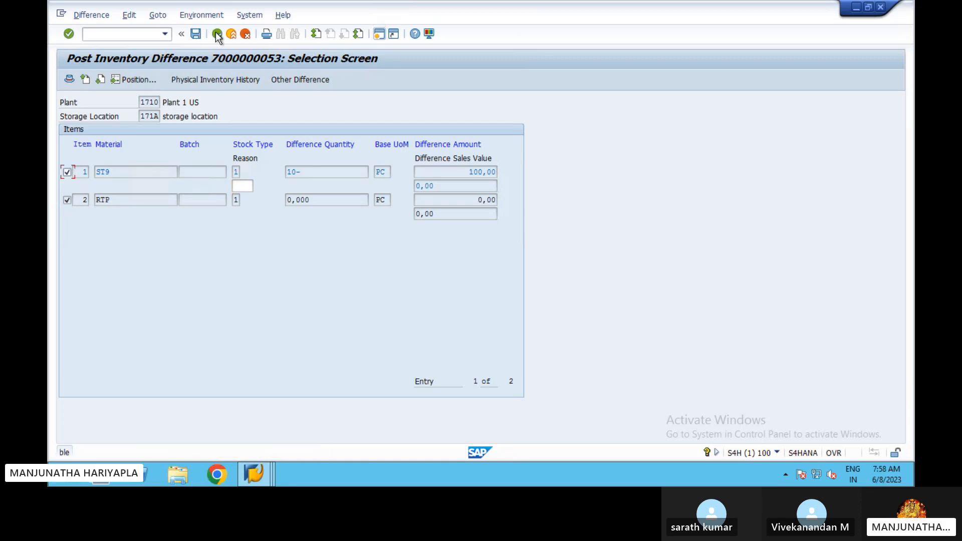
pyautogui.click(217, 34)
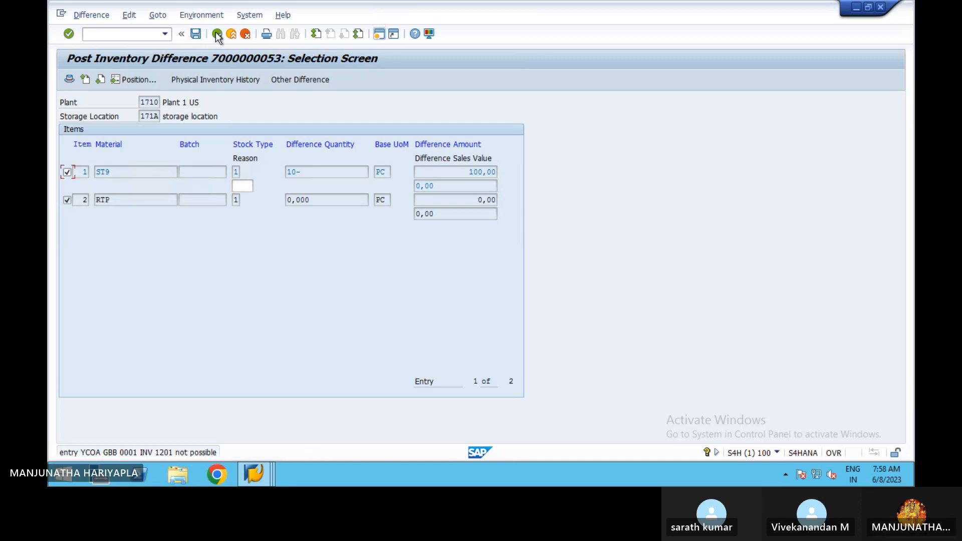
pyautogui.click(217, 34)
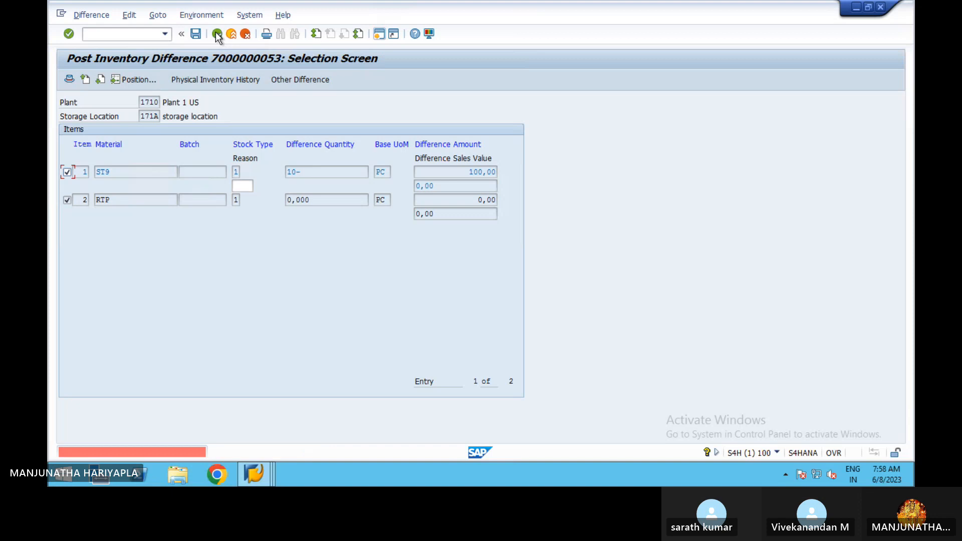
# Try difference reason 0003, Damaged, on the ST9 item and read the detailed explanation of the account determination error
pyautogui.click(244, 189)
pyautogui.click(257, 186)
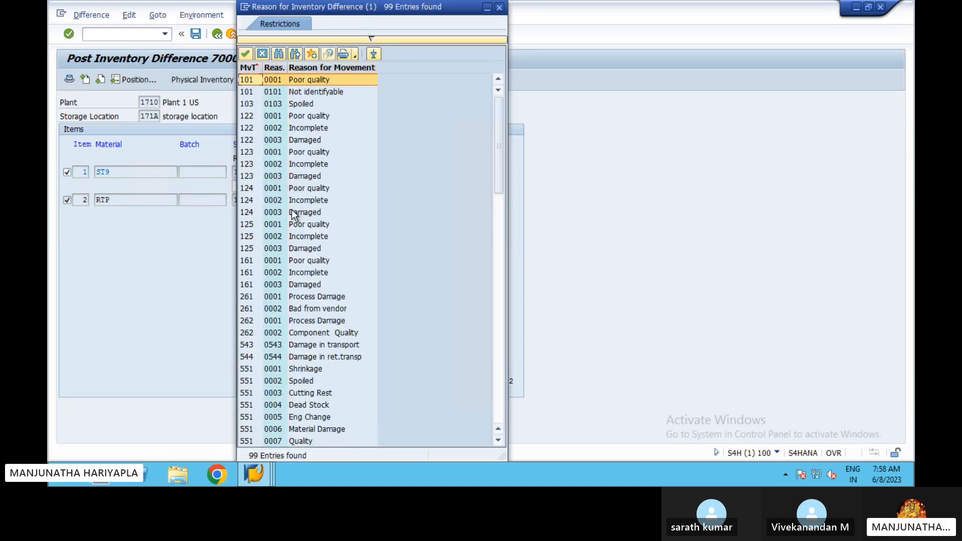
pyautogui.doubleClick(293, 248)
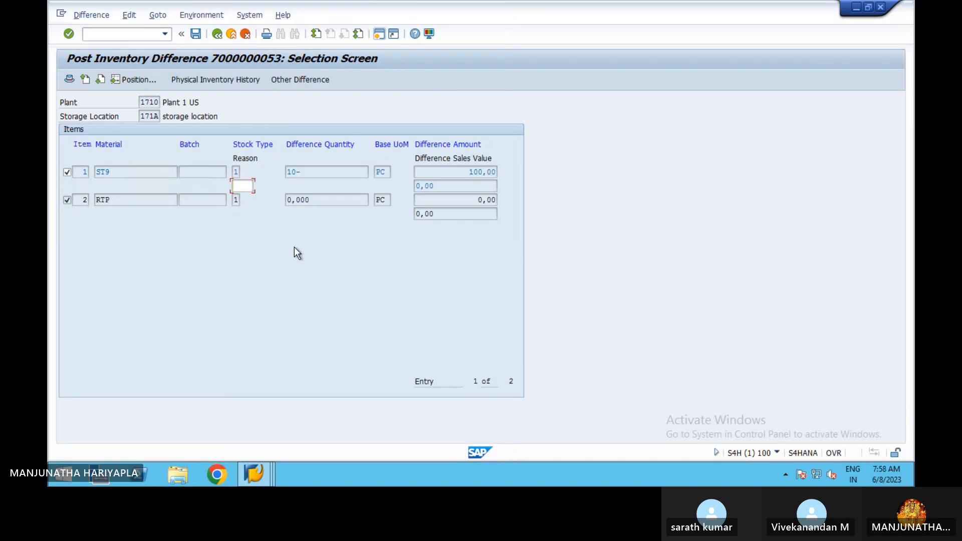
pyautogui.press('Return')
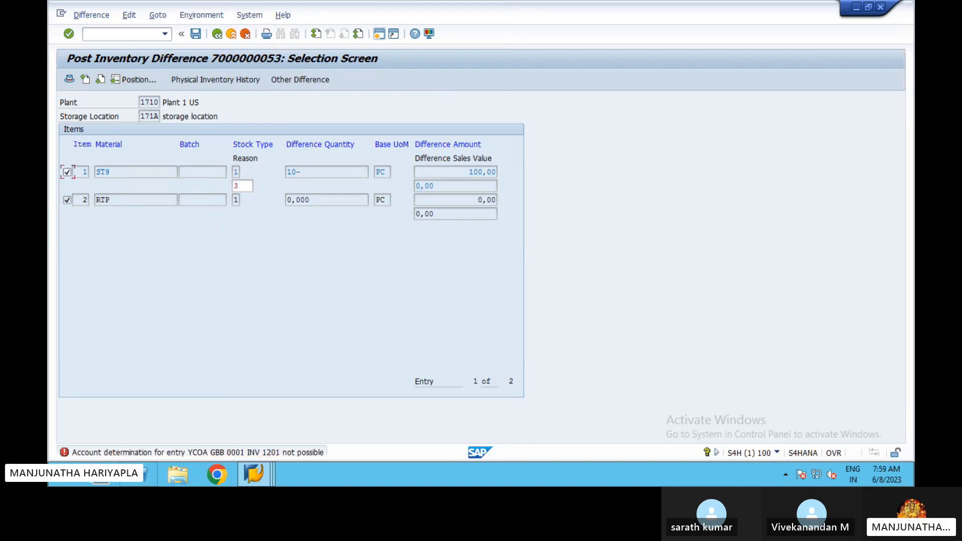
pyautogui.doubleClick(206, 453)
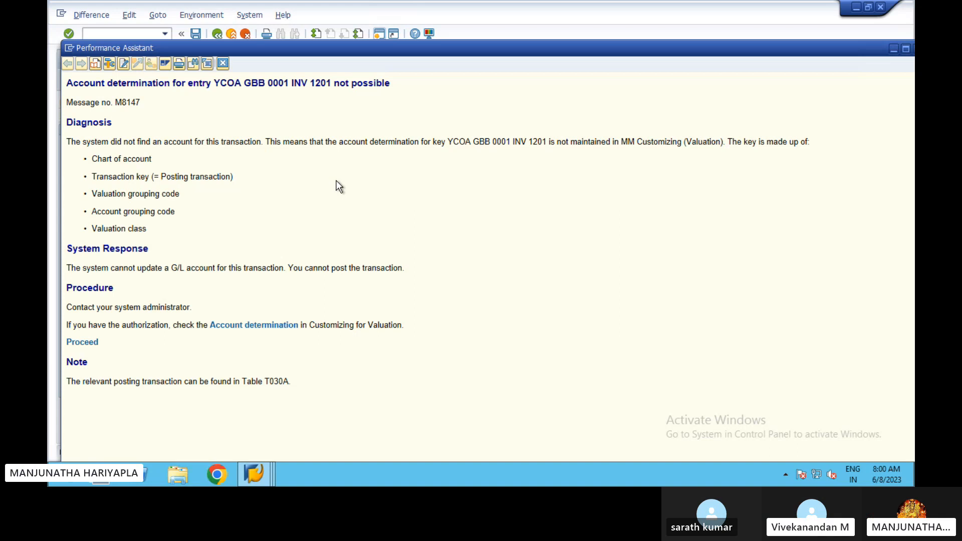
pyautogui.click(221, 64)
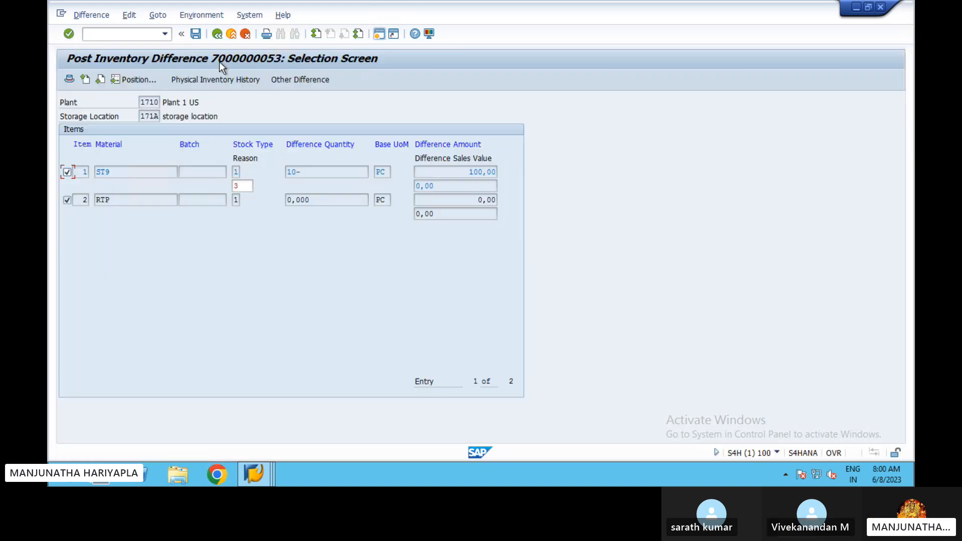
# Abandon the difference posting and return to the SAP Easy Access menu with the /N command
pyautogui.click(216, 34)
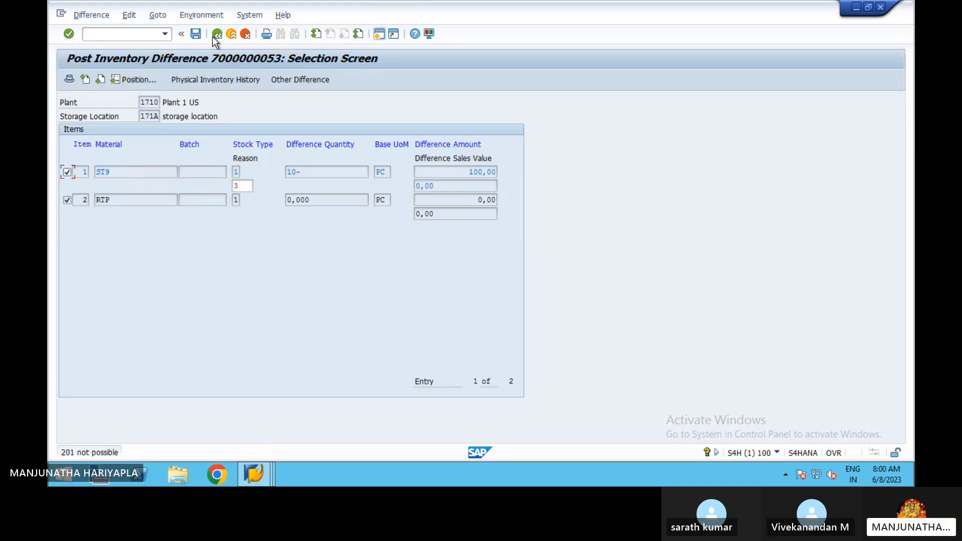
pyautogui.click(143, 35)
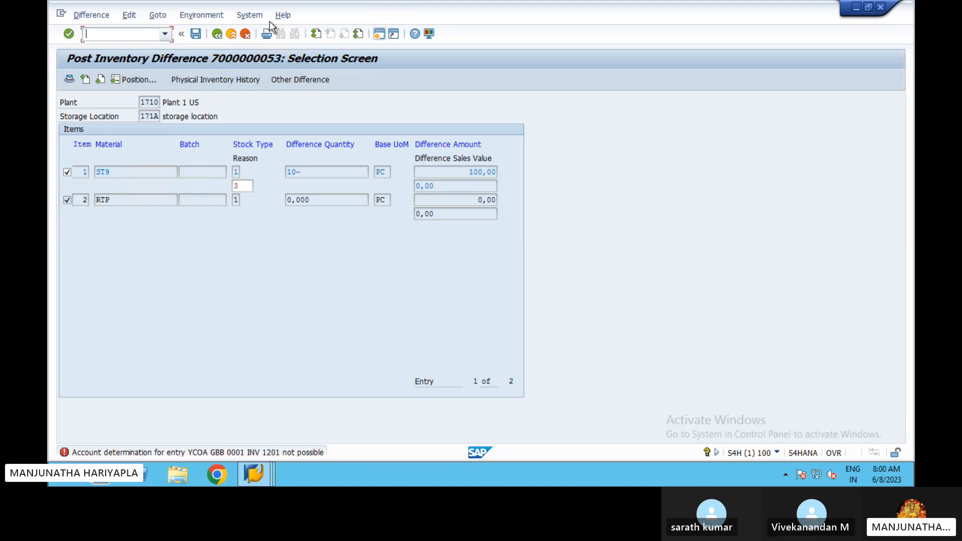
pyautogui.click(246, 35)
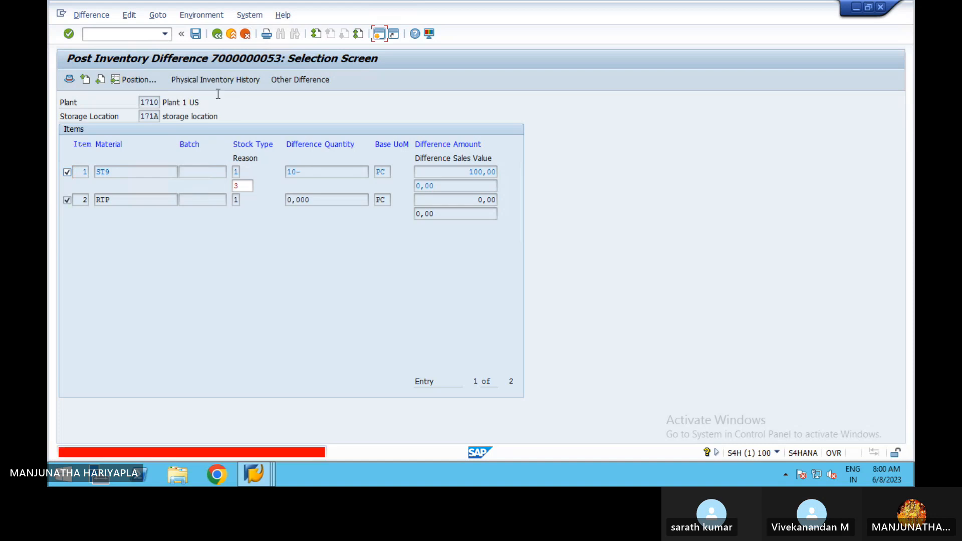
pyautogui.click(217, 38)
pyautogui.click(135, 35)
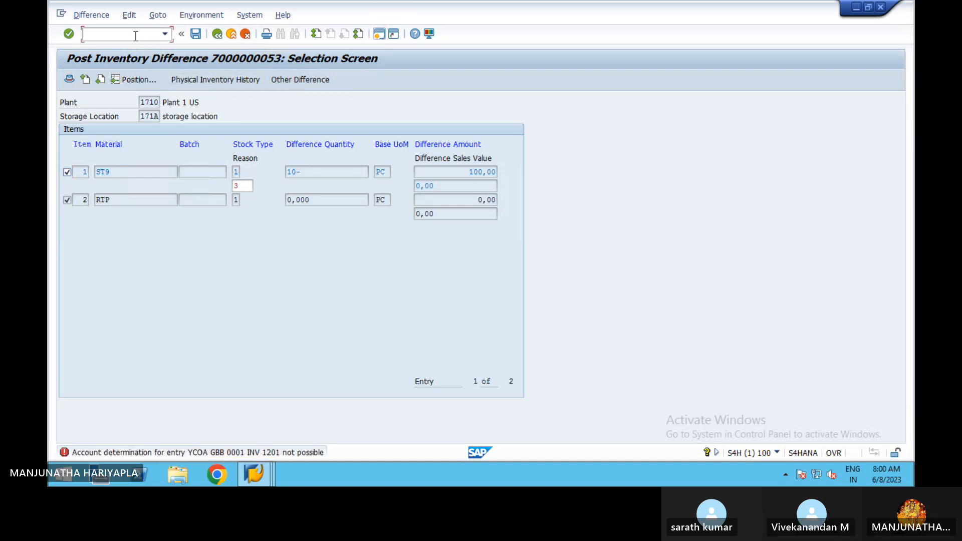
pyautogui.write('/n')
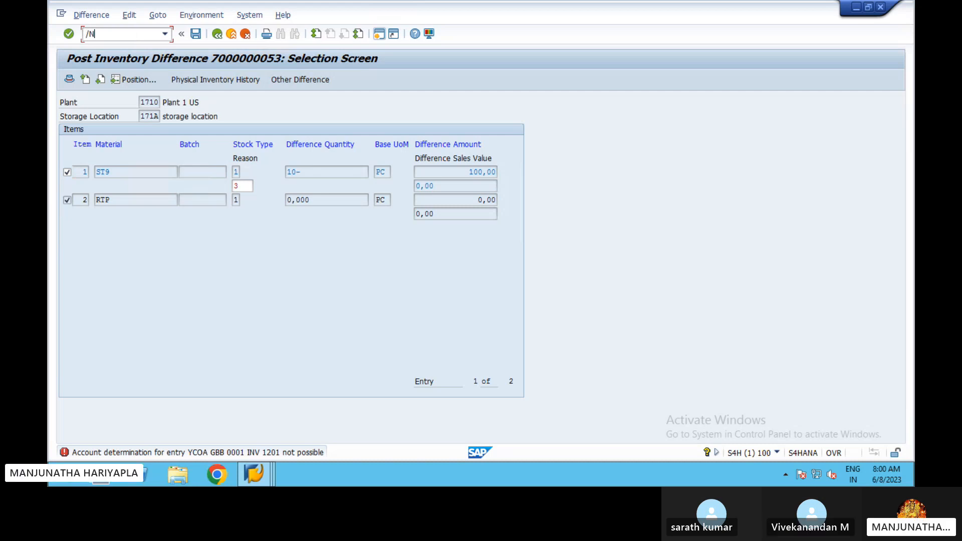
pyautogui.press('Return')
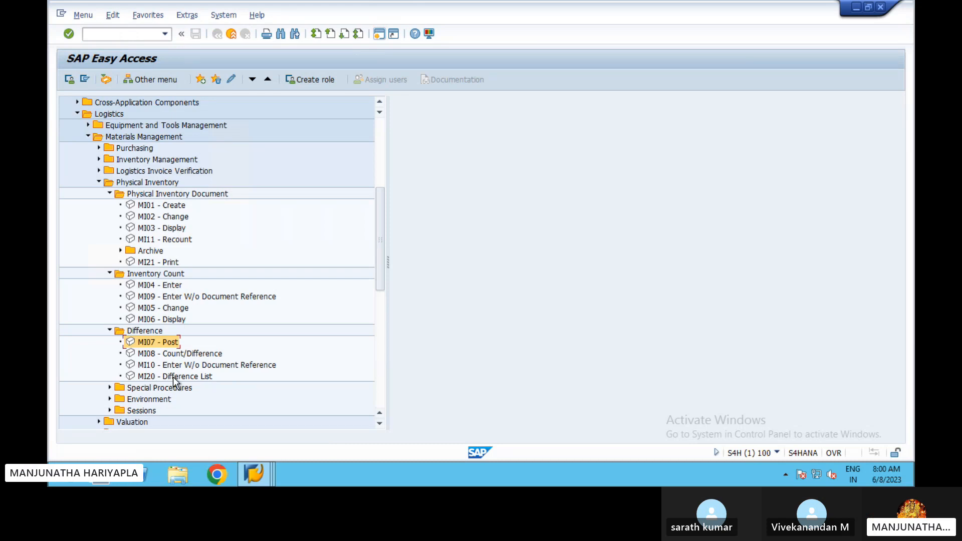
# Start transaction MI20, enable status selection for physical inventory documents and items, and clear the material entry
pyautogui.click(147, 377)
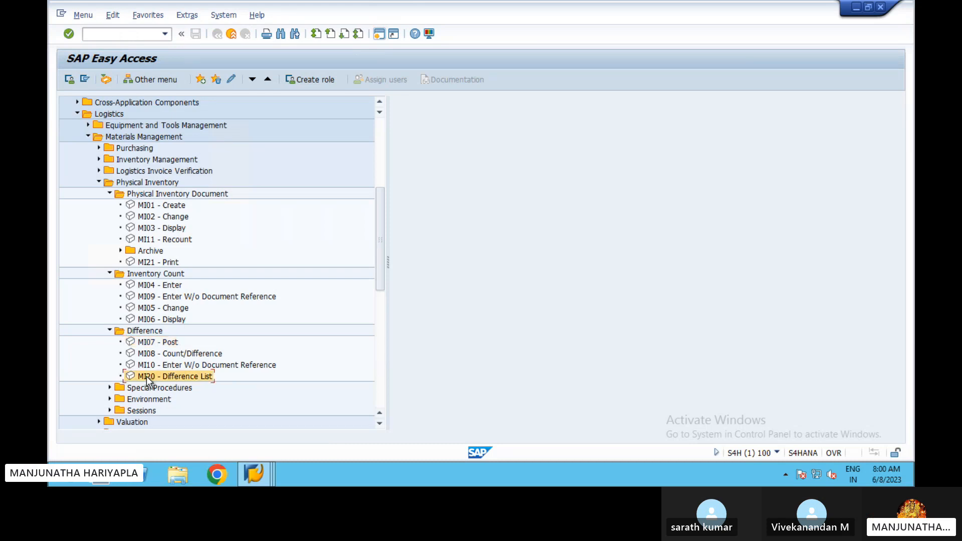
pyautogui.doubleClick(146, 377)
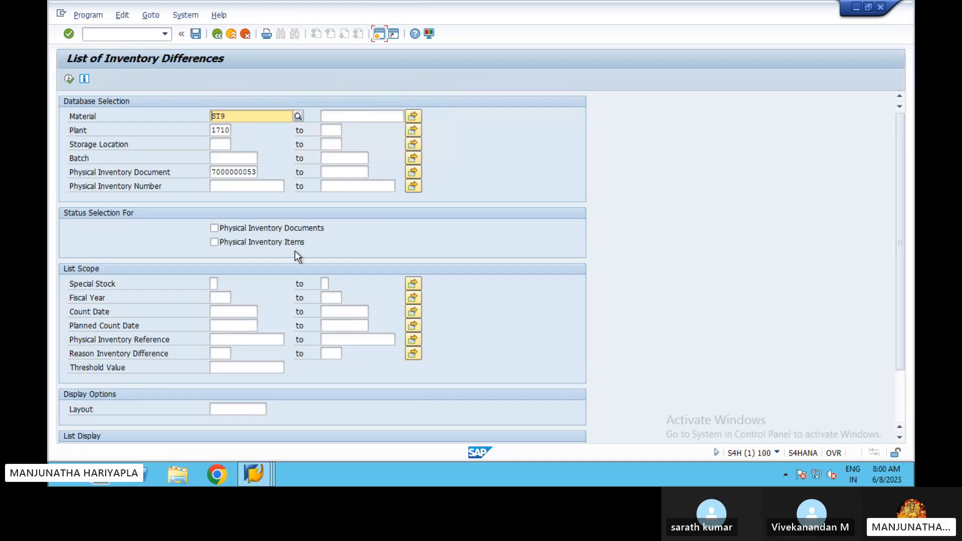
pyautogui.click(215, 228)
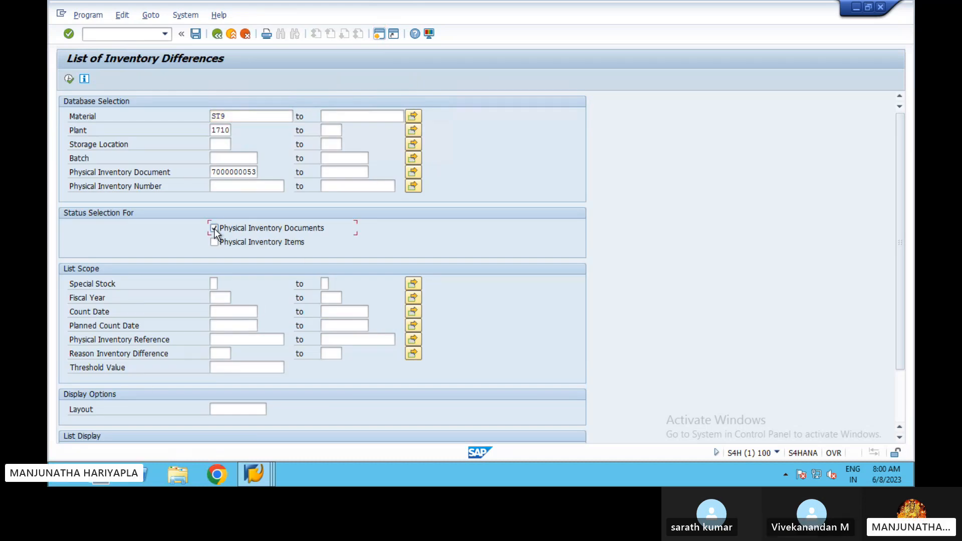
pyautogui.click(214, 243)
pyautogui.click(267, 116)
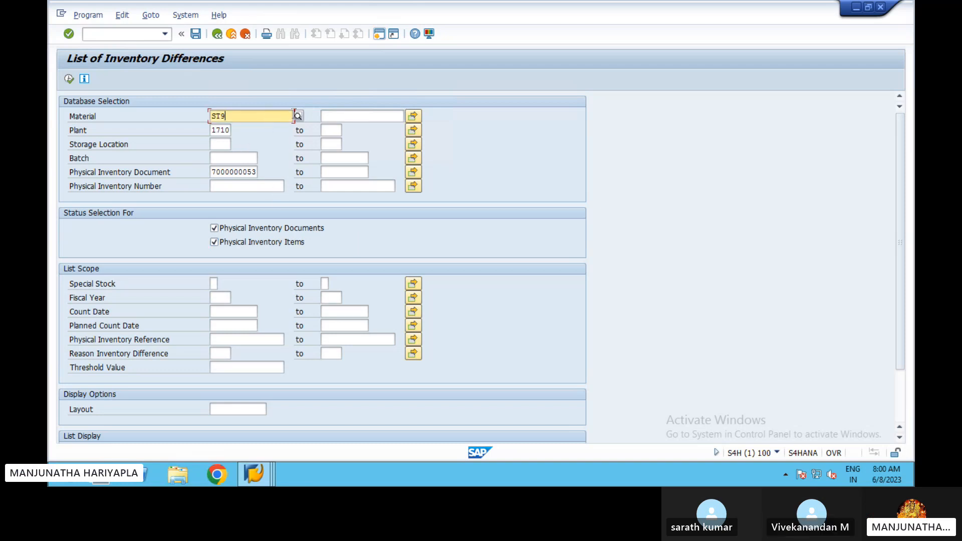
pyautogui.press('BackSpace')
pyautogui.press('BackSpace')
pyautogui.press('BackSpace')
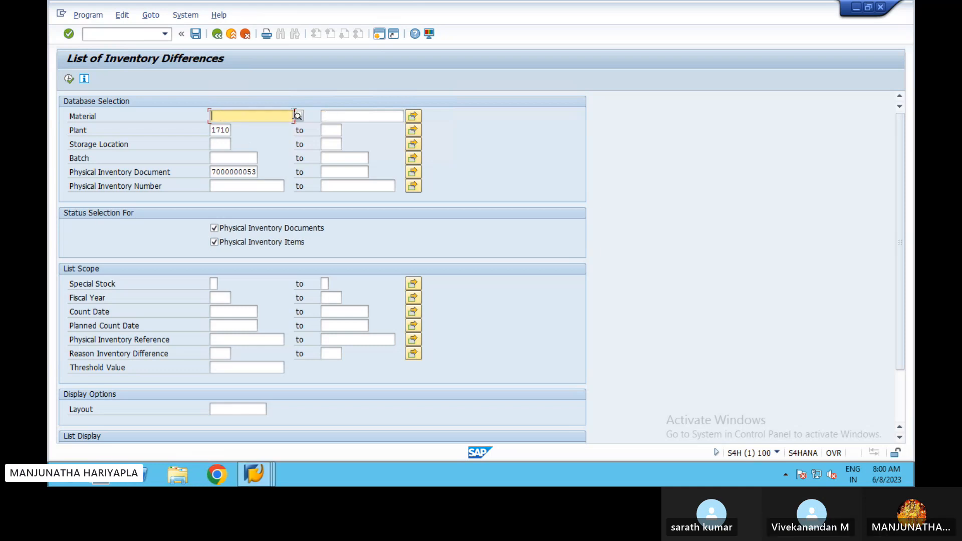
# Call multiple selection for the material, limiting document statuses to Partially Counted and All Counted and adding Posted and Recounted to the item statuses
pyautogui.click(412, 118)
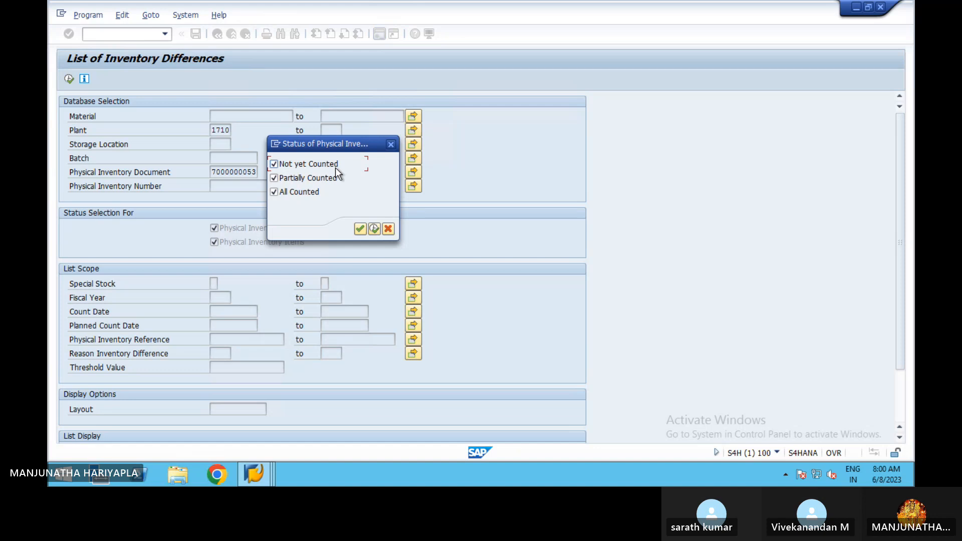
pyautogui.click(360, 228)
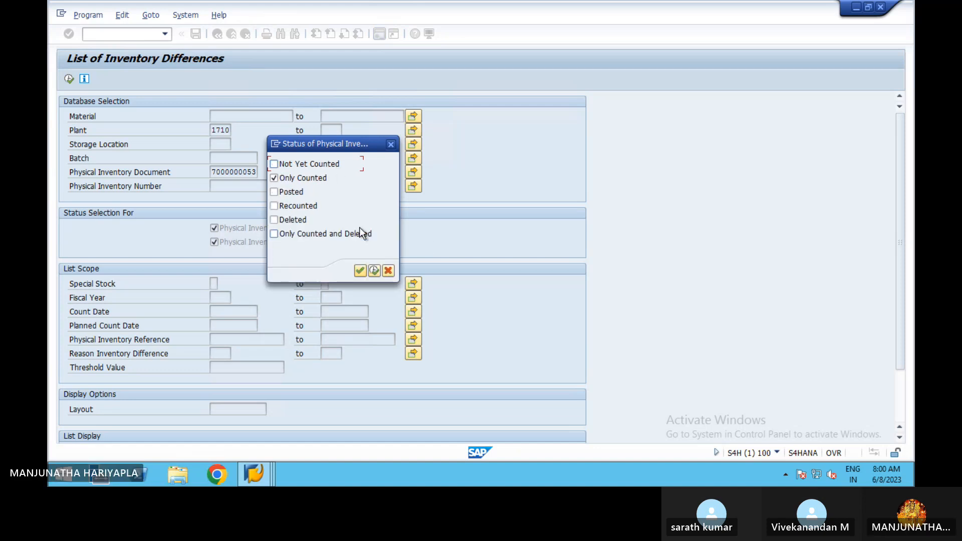
pyautogui.click(300, 194)
pyautogui.click(296, 205)
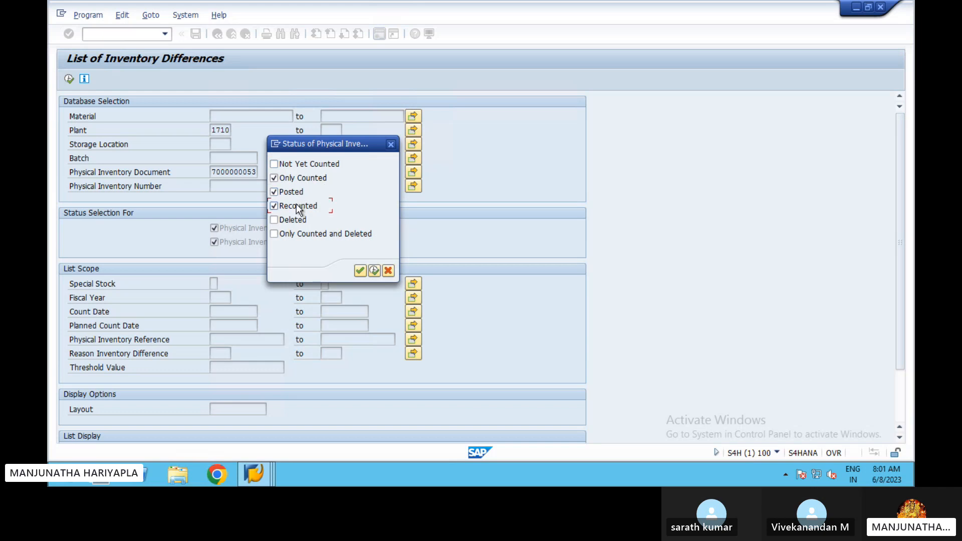
pyautogui.click(374, 271)
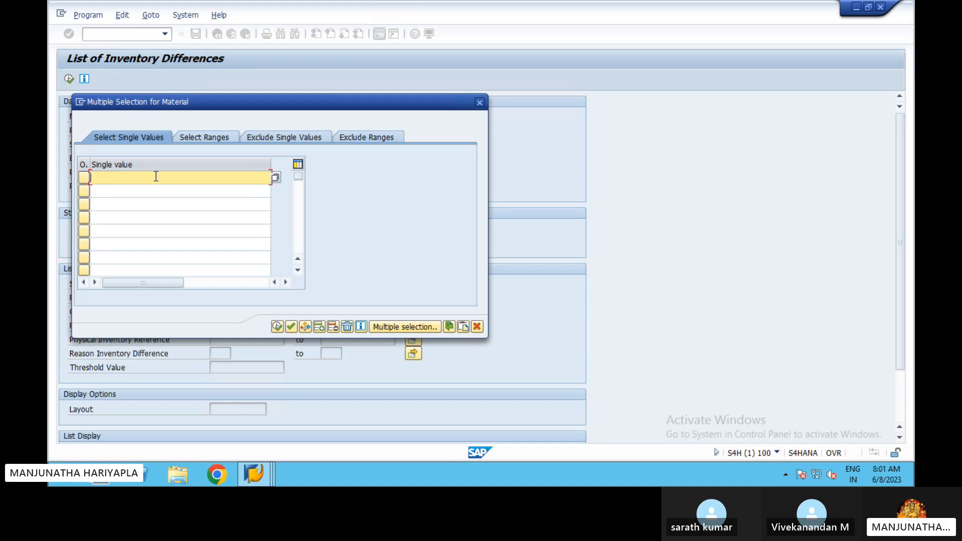
# Enter materials RTP and ST9 as single values in the multiple selection and apply them
pyautogui.write('RTP')
pyautogui.click(127, 191)
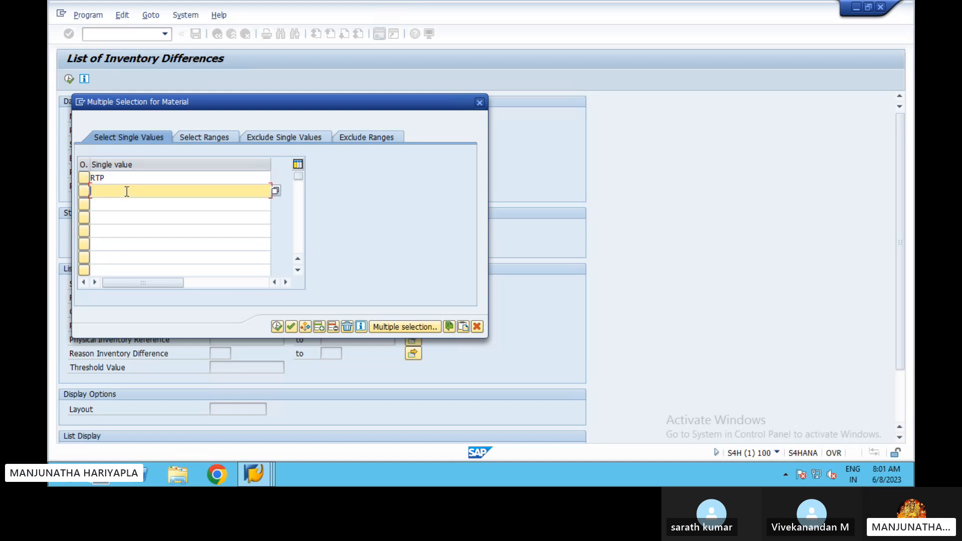
pyautogui.write('ST')
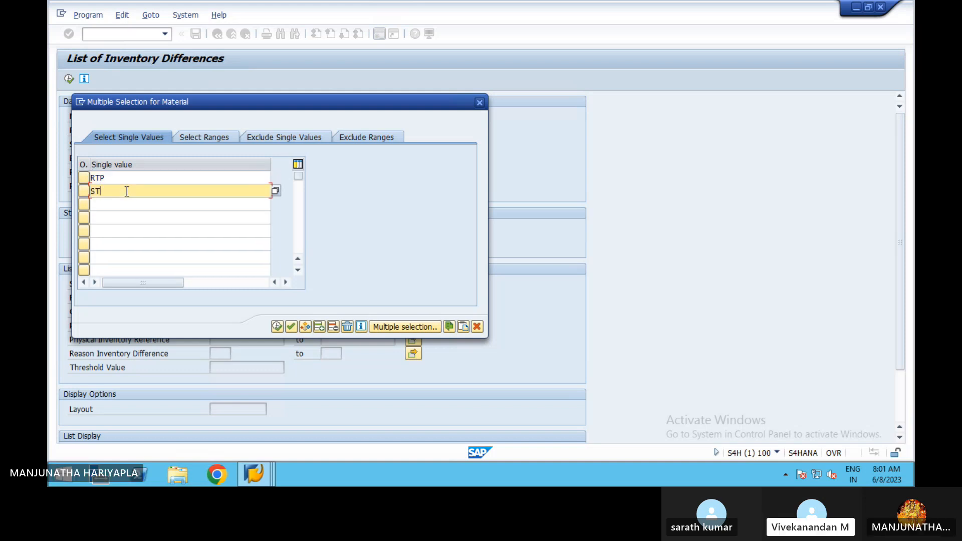
pyautogui.write('9')
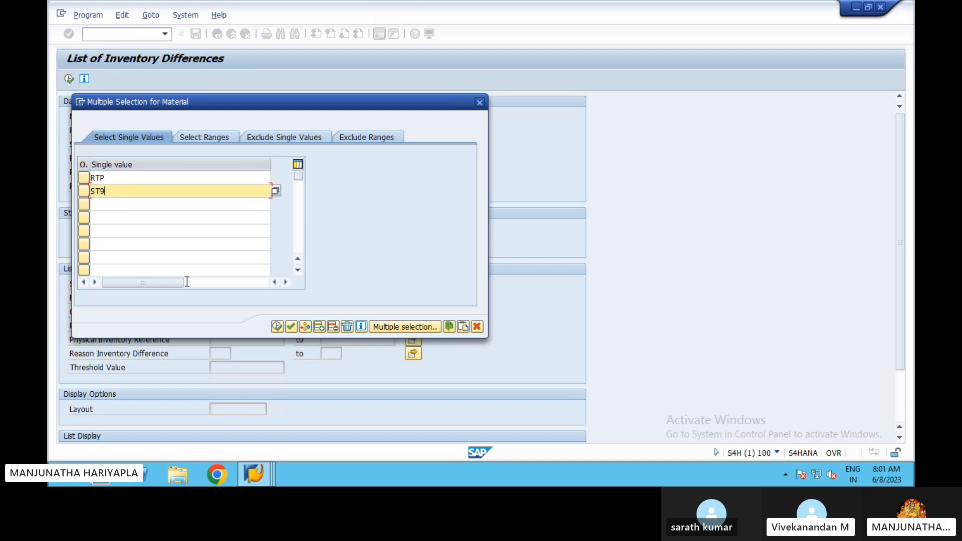
pyautogui.click(276, 326)
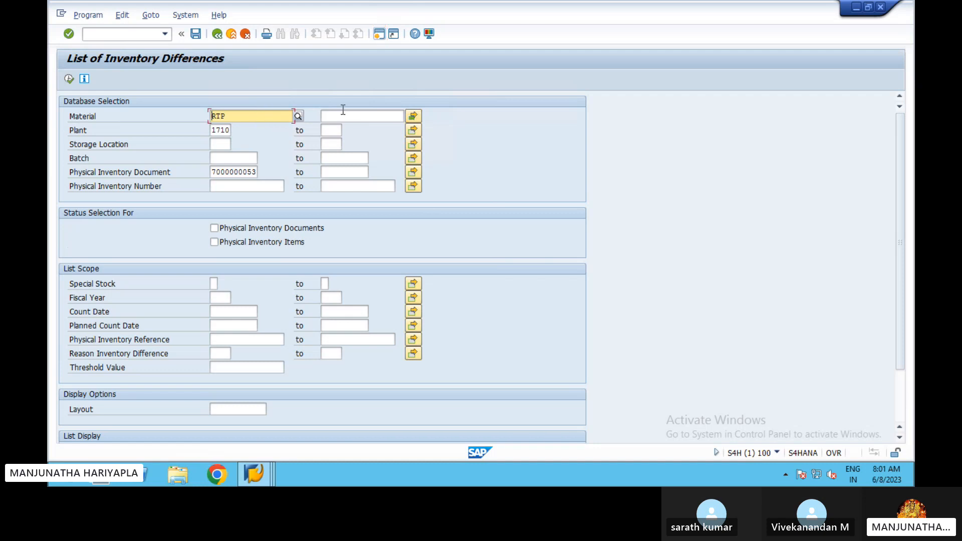
# Enable status selection for documents and items again, accept the chosen statuses and run the inventory differences list
pyautogui.click(265, 113)
pyautogui.click(215, 229)
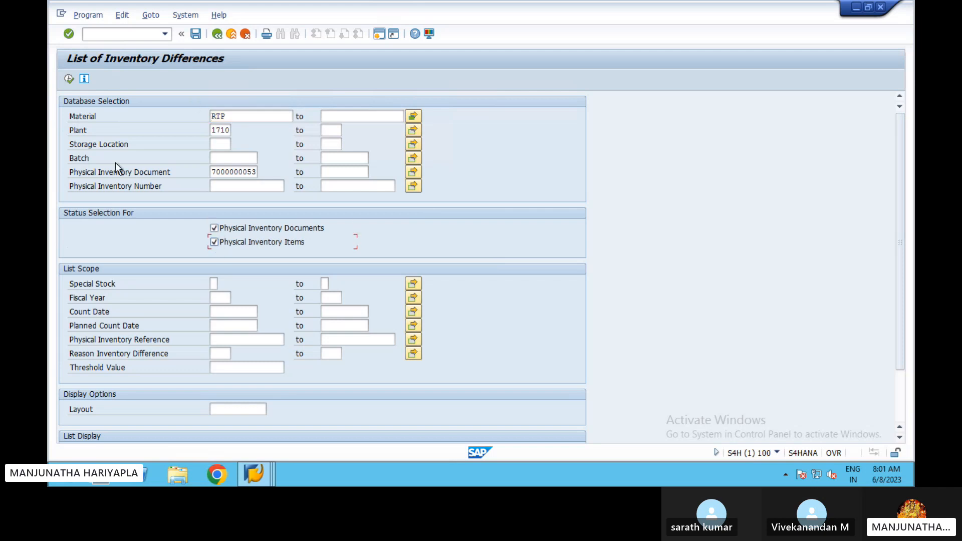
pyautogui.click(69, 80)
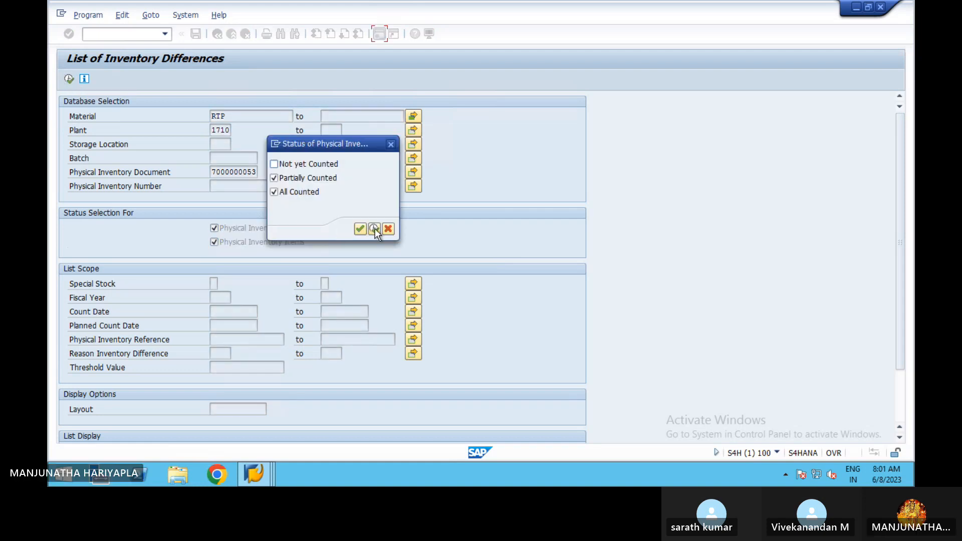
pyautogui.click(375, 228)
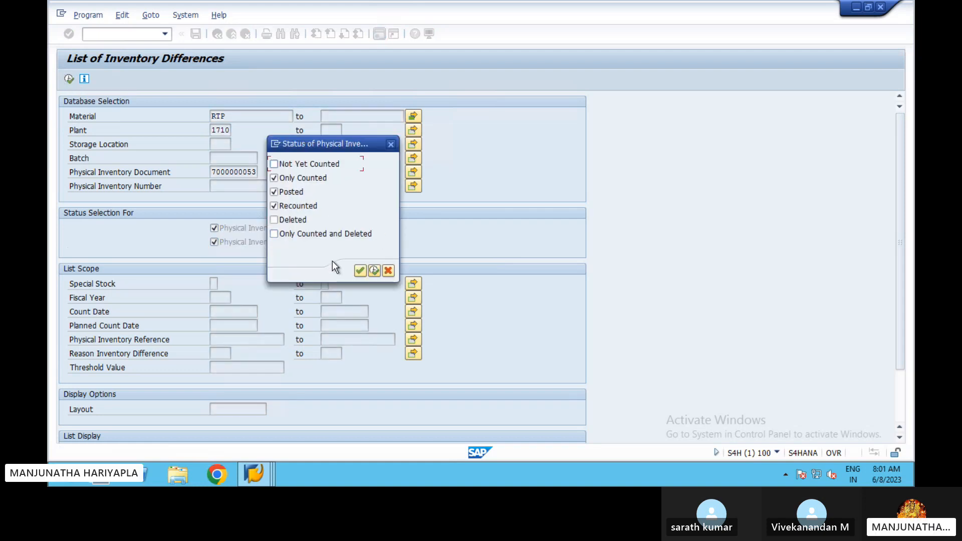
pyautogui.click(361, 271)
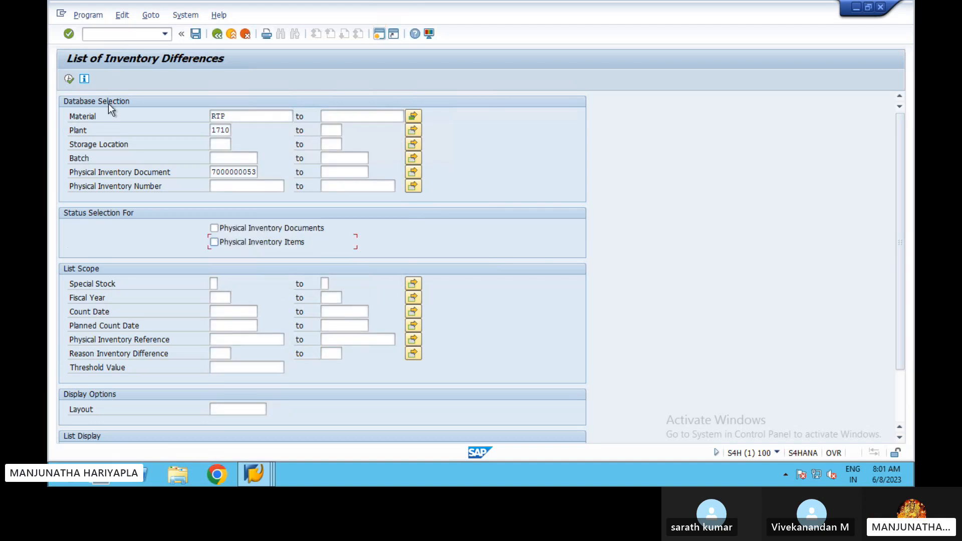
pyautogui.click(68, 78)
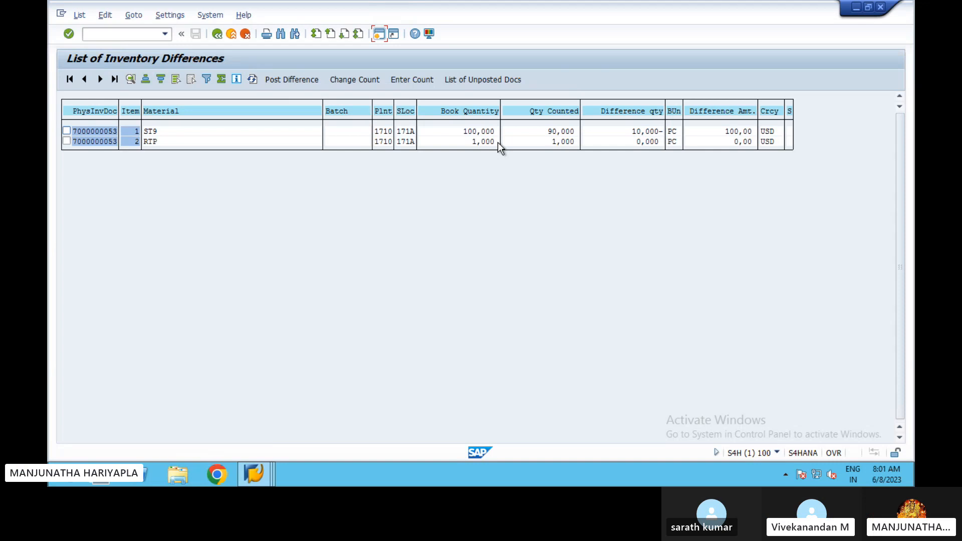
pyautogui.click(403, 131)
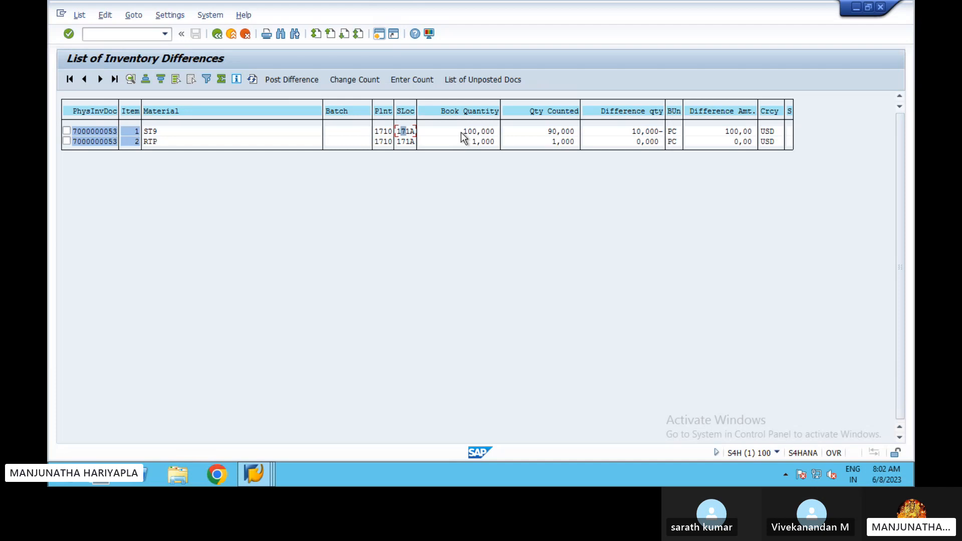
# Examine the book quantity, counted quantity, difference quantity and difference amount for materials ST9 and RTP, and return to the SAP Easy Access menu
pyautogui.click(539, 133)
pyautogui.click(620, 131)
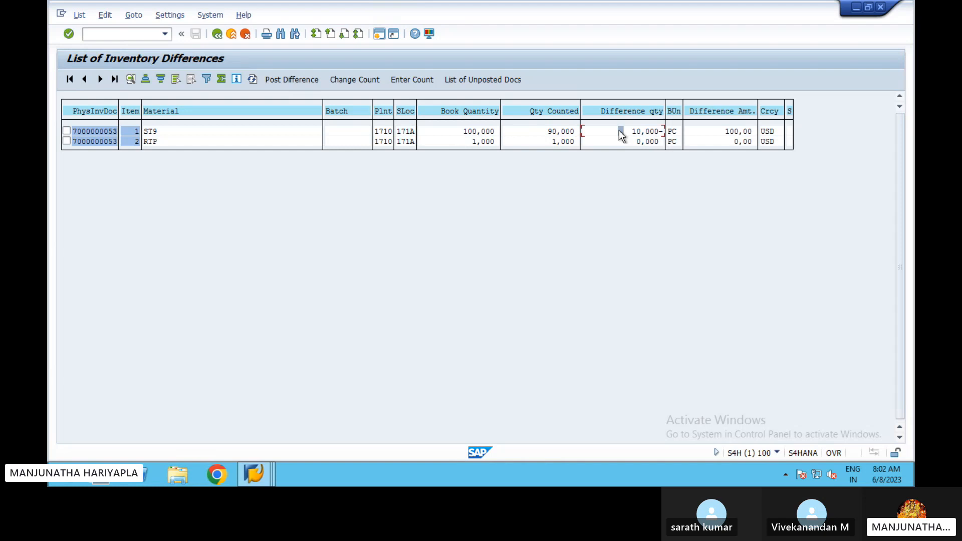
pyautogui.click(724, 132)
pyautogui.click(777, 132)
pyautogui.click(647, 141)
pyautogui.click(479, 142)
pyautogui.click(557, 142)
pyautogui.click(645, 142)
pyautogui.click(733, 143)
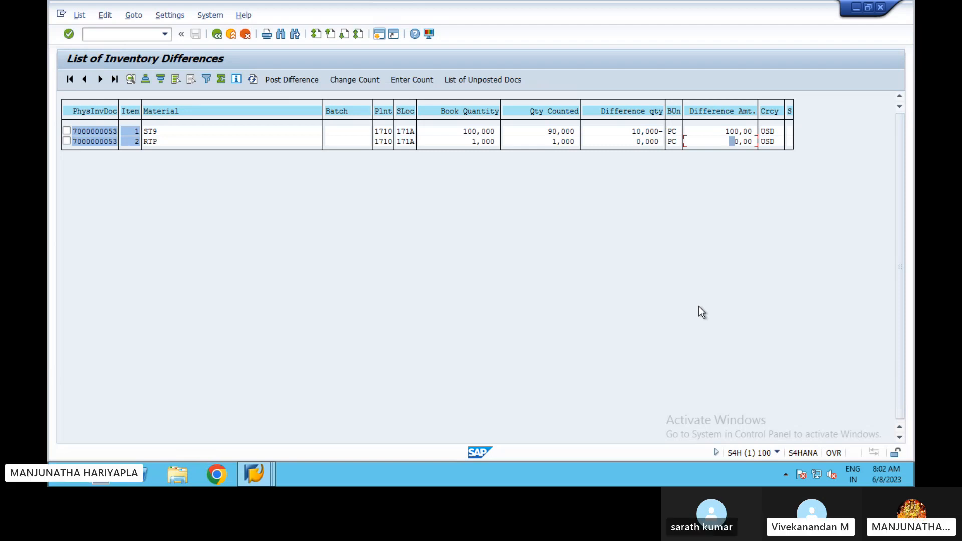
pyautogui.click(217, 36)
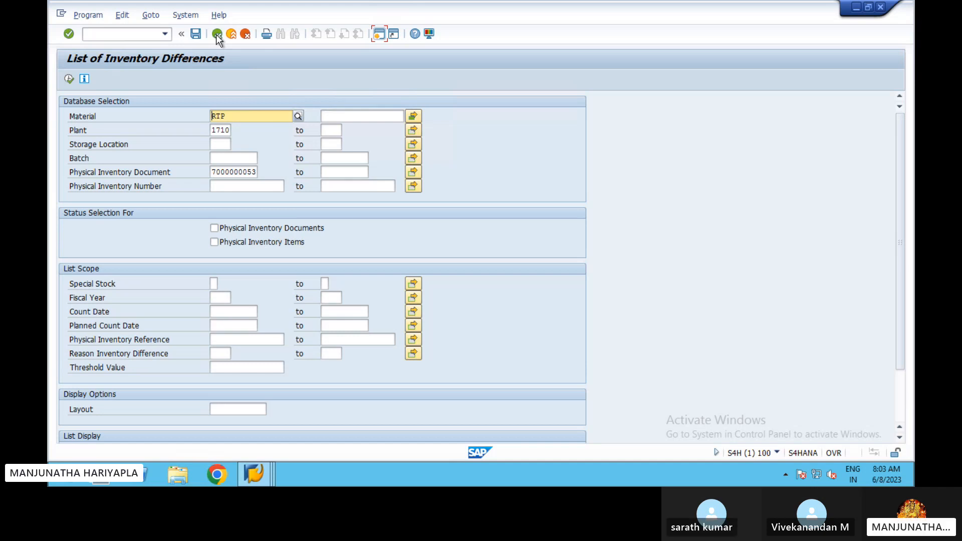
pyautogui.click(217, 35)
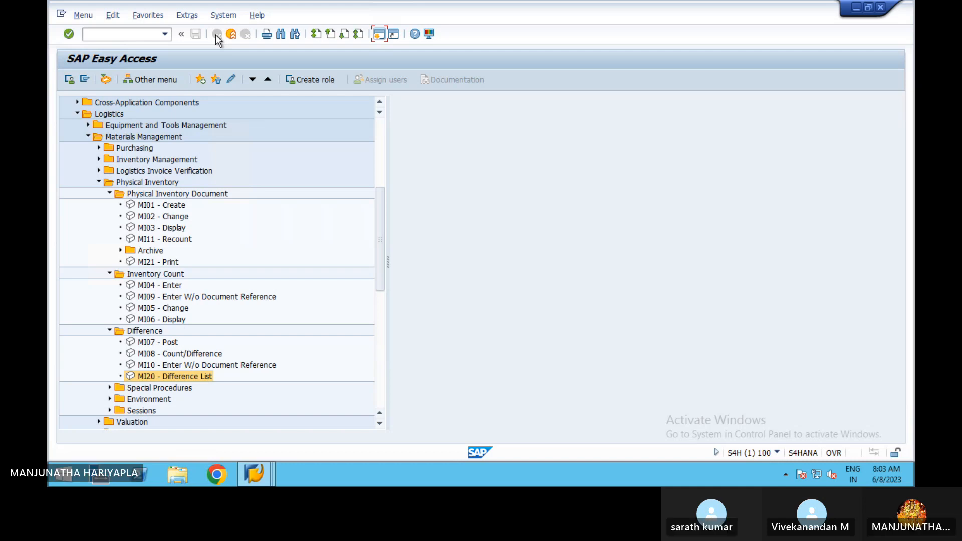
# Start transaction MI20 again and add material ST9 alongside RTP as a single value in the material's multiple selection
pyautogui.doubleClick(131, 376)
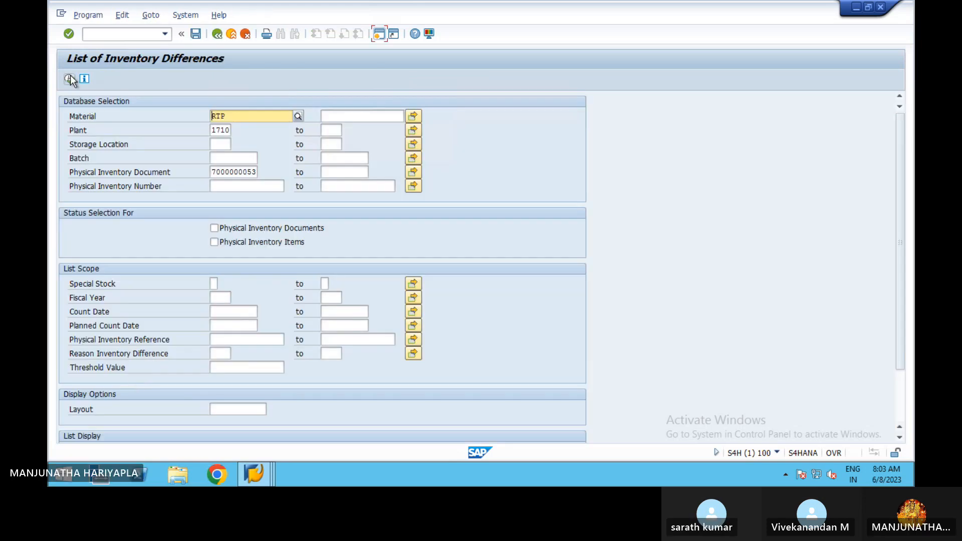
pyautogui.click(413, 116)
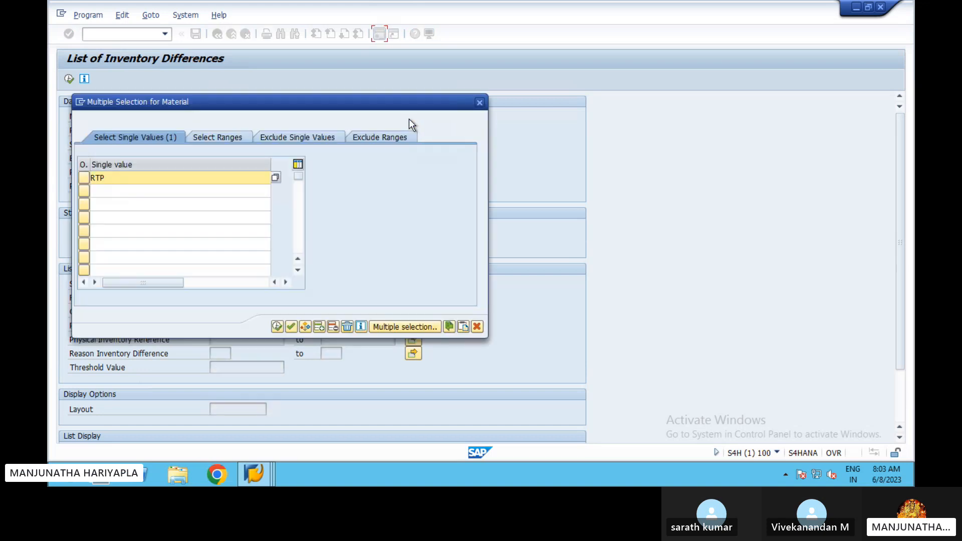
pyautogui.click(115, 190)
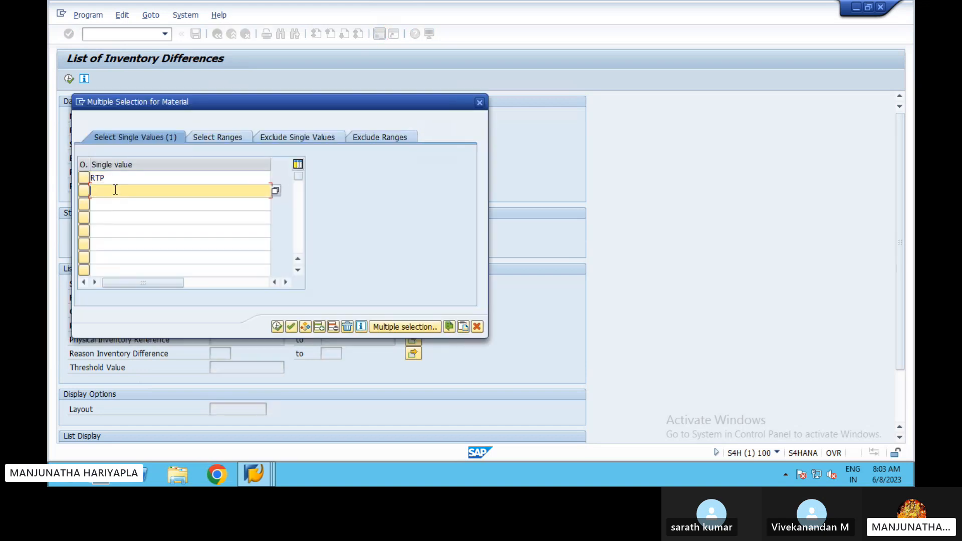
pyautogui.write('ST9')
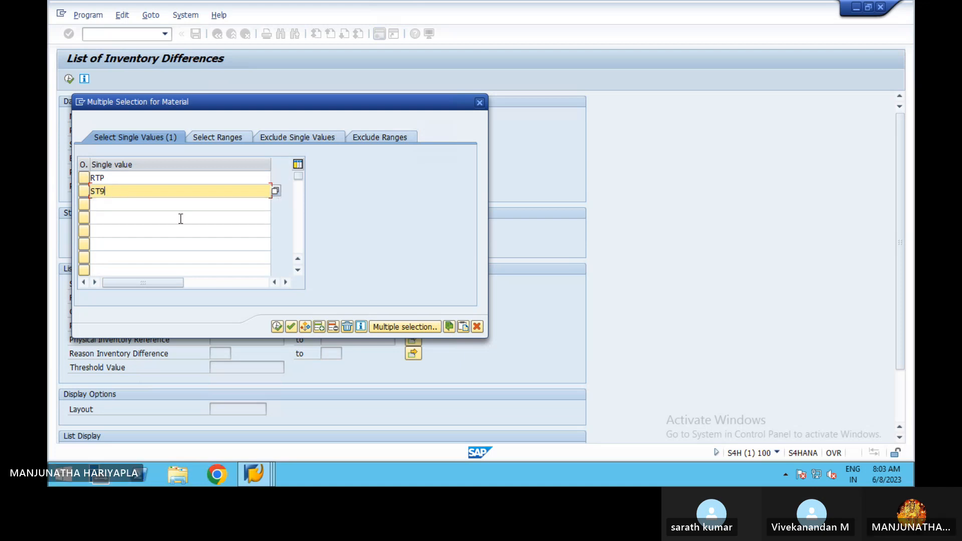
pyautogui.click(277, 327)
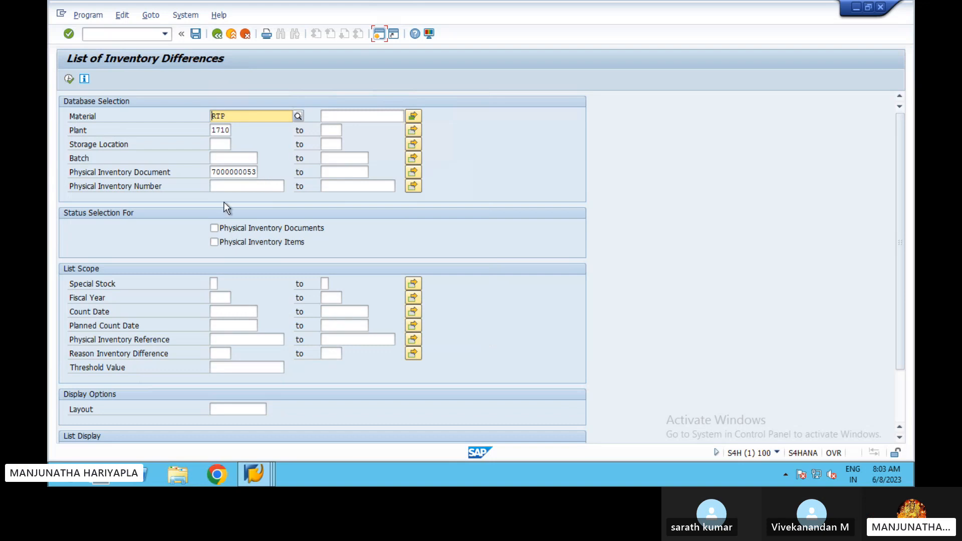
# Run the differences list with document and item status selection, excluding Not yet Counted documents and adding Posted and Recounted items
pyautogui.click(214, 228)
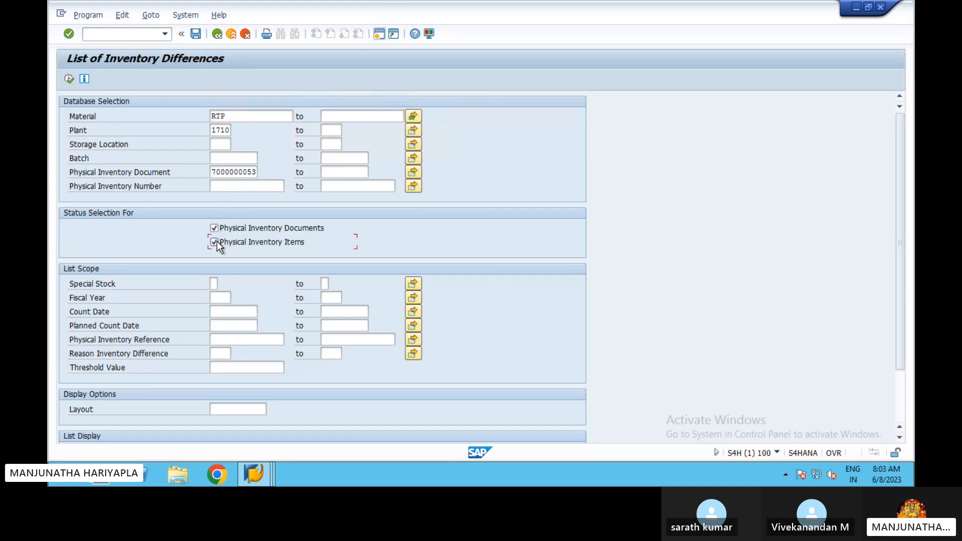
pyautogui.click(68, 79)
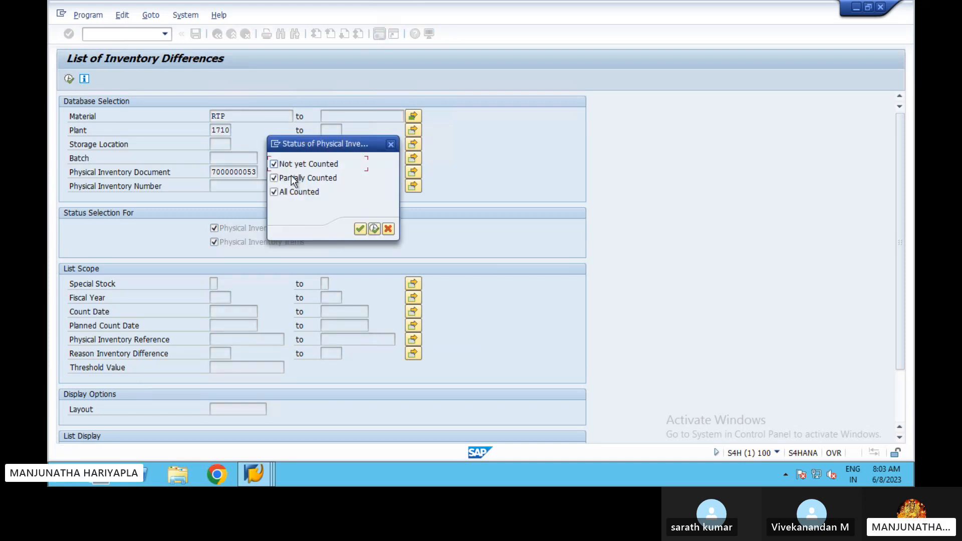
pyautogui.click(275, 164)
pyautogui.click(375, 229)
pyautogui.click(288, 193)
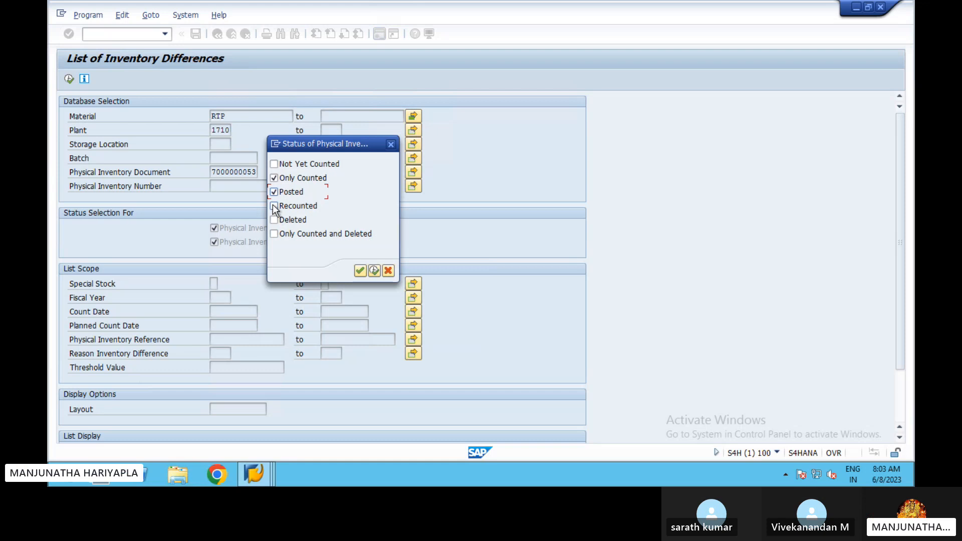
pyautogui.click(274, 206)
pyautogui.click(373, 271)
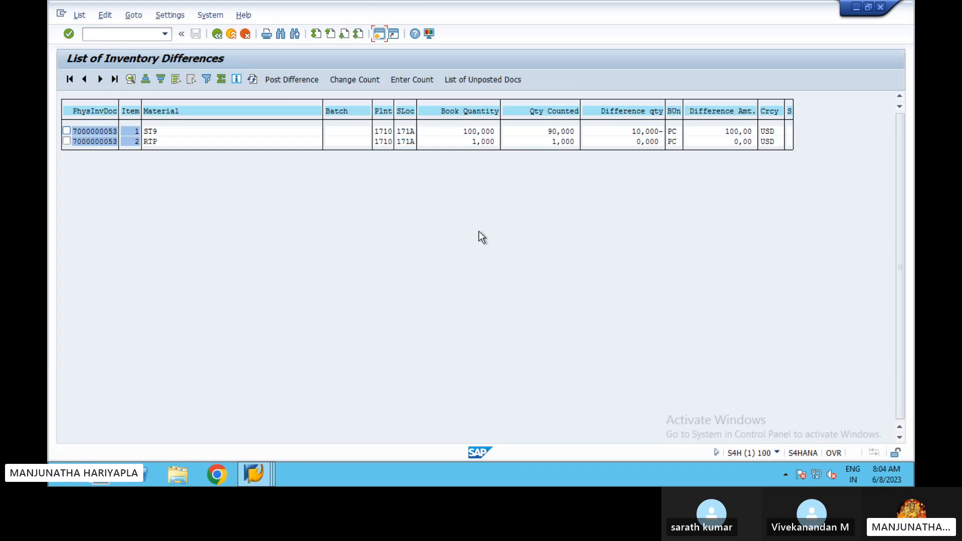
# Leave the inventory differences list, end the transaction with /N and start SAP Easy Access afresh
pyautogui.click(217, 35)
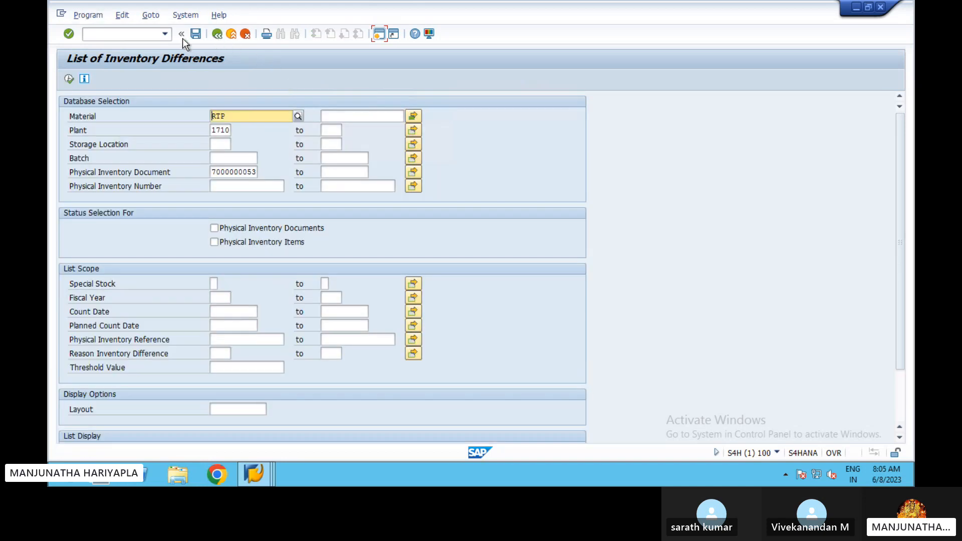
pyautogui.click(126, 35)
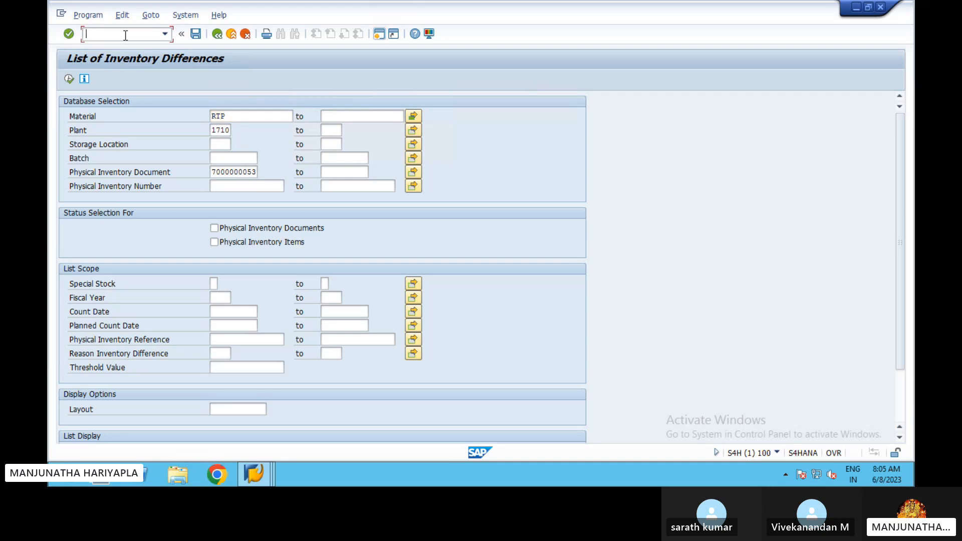
pyautogui.write('/N')
pyautogui.press('Return')
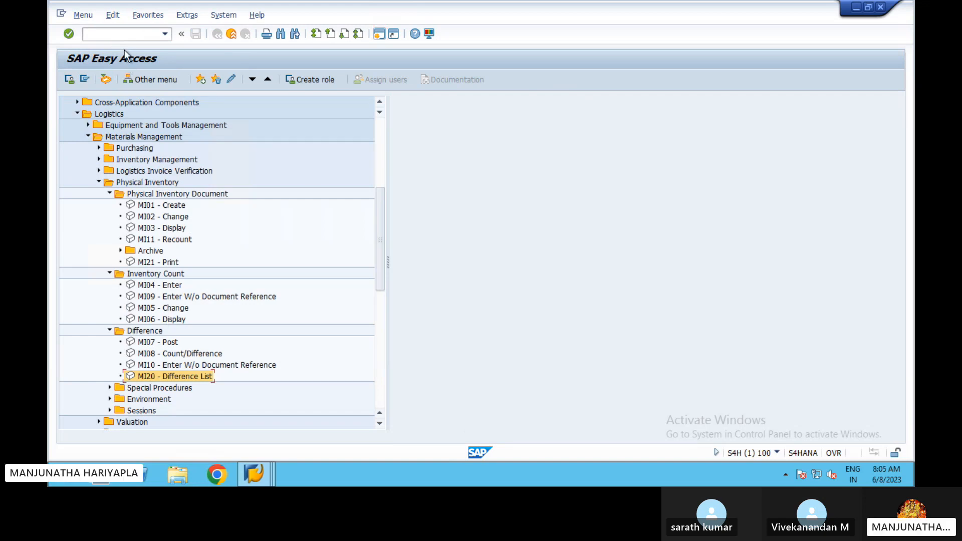
pyautogui.write('/n')
pyautogui.press('Return')
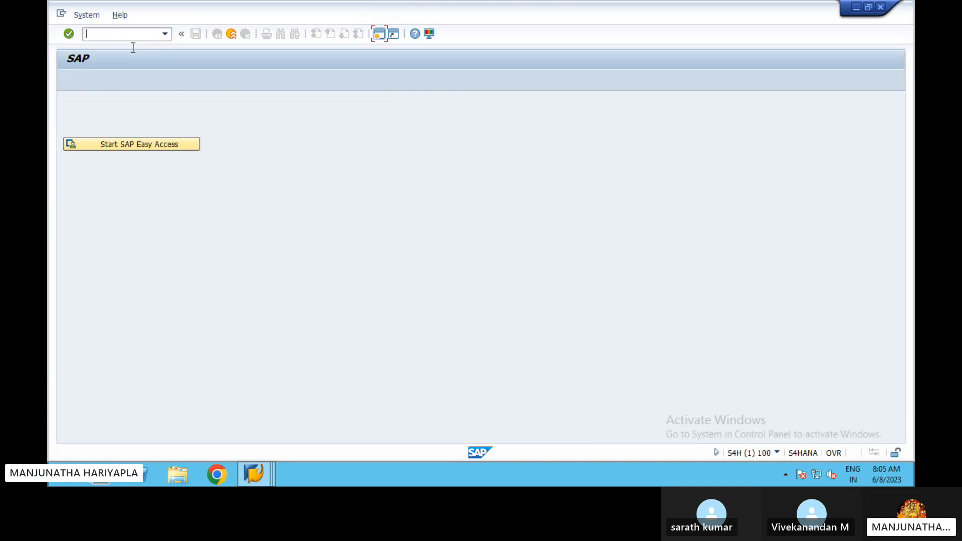
pyautogui.click(126, 144)
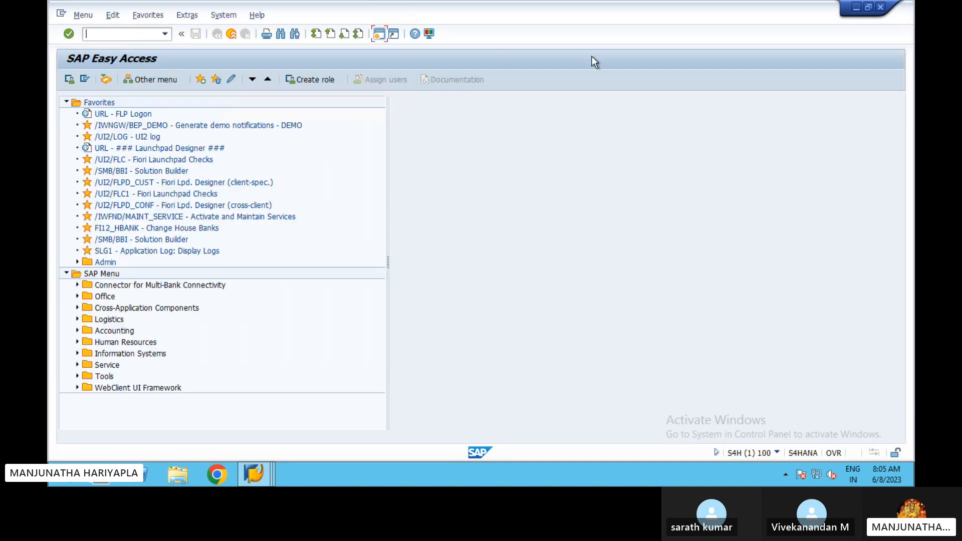
# Minimize the remote session, switch to the 1.DEMO class workbook in Excel and show the Material Ledger in s4hana sheet
pyautogui.moveTo(747, 1)
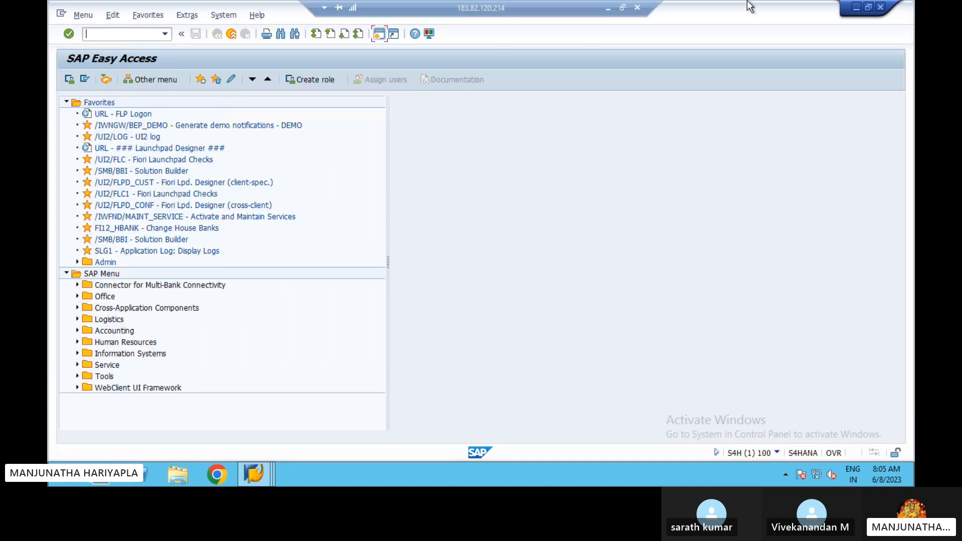
pyautogui.click(608, 9)
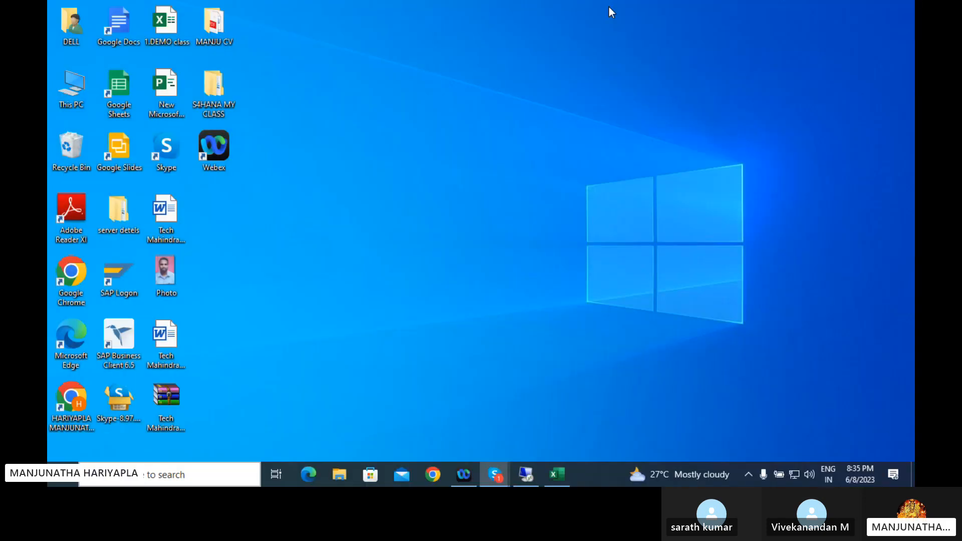
pyautogui.click(558, 475)
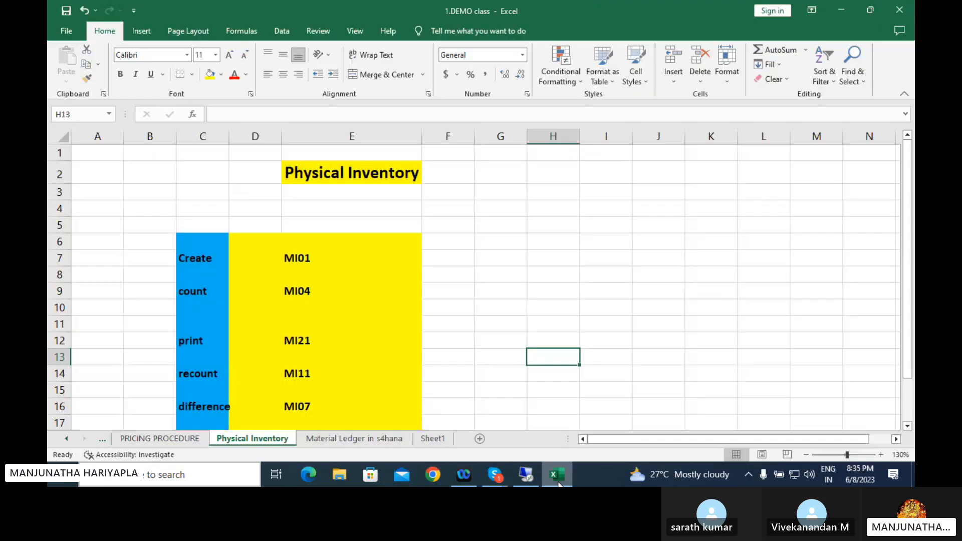
pyautogui.click(366, 441)
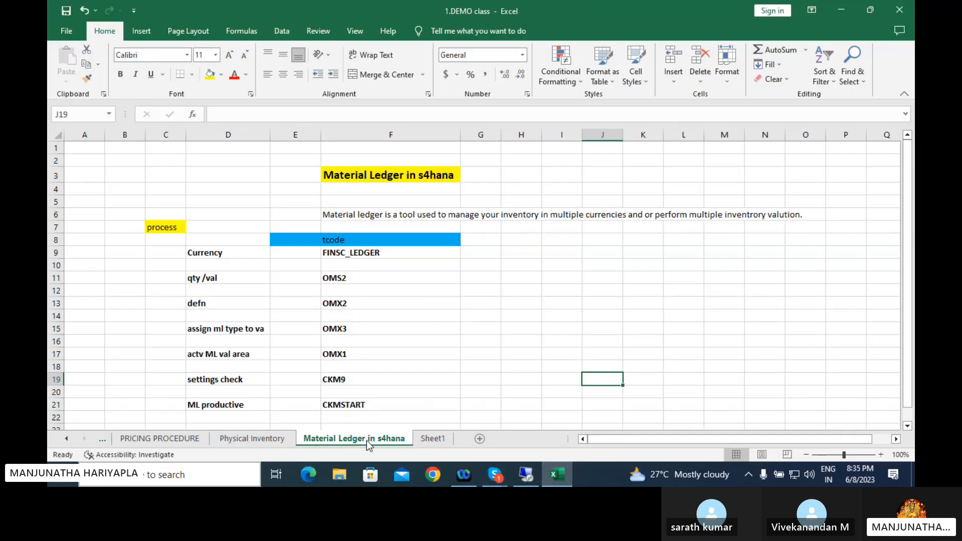
pyautogui.click(474, 341)
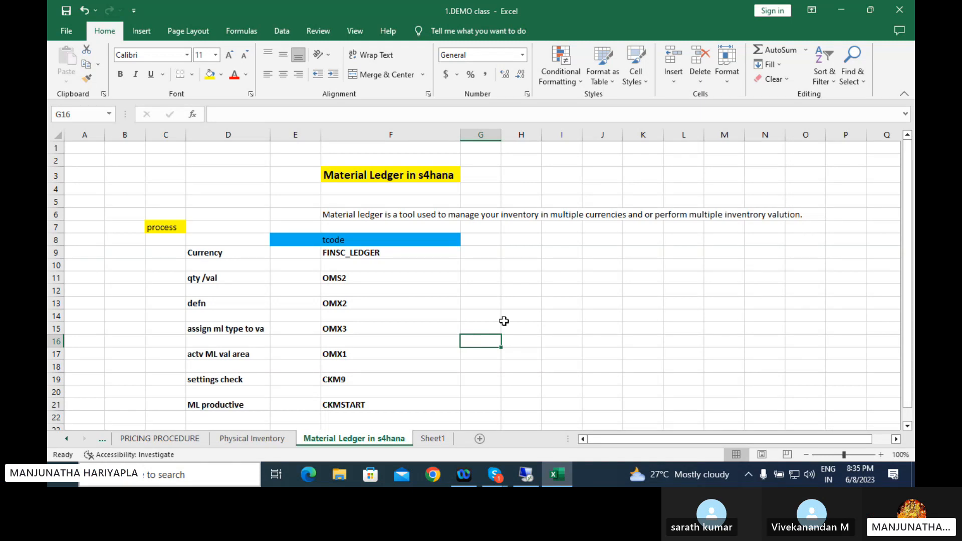
# Enter the note "ECC is not mandtory in s4hana is Mandtory" in cell I3 beside the Material Ledger heading
pyautogui.click(567, 177)
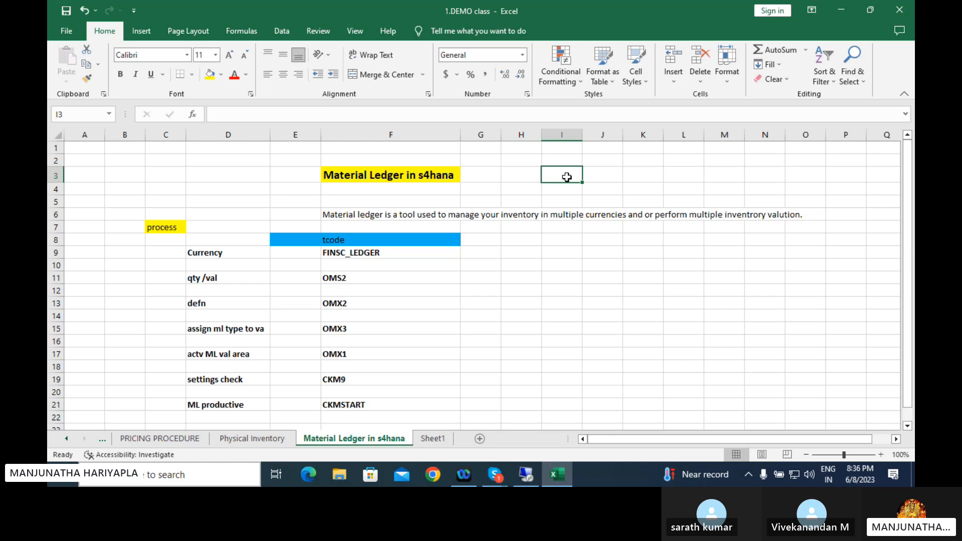
pyautogui.write('N')
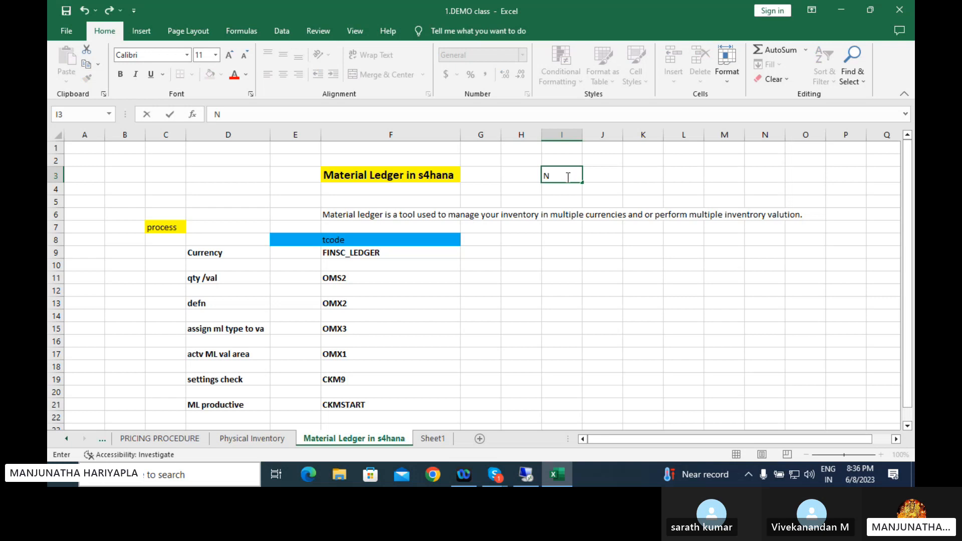
pyautogui.press('BackSpace')
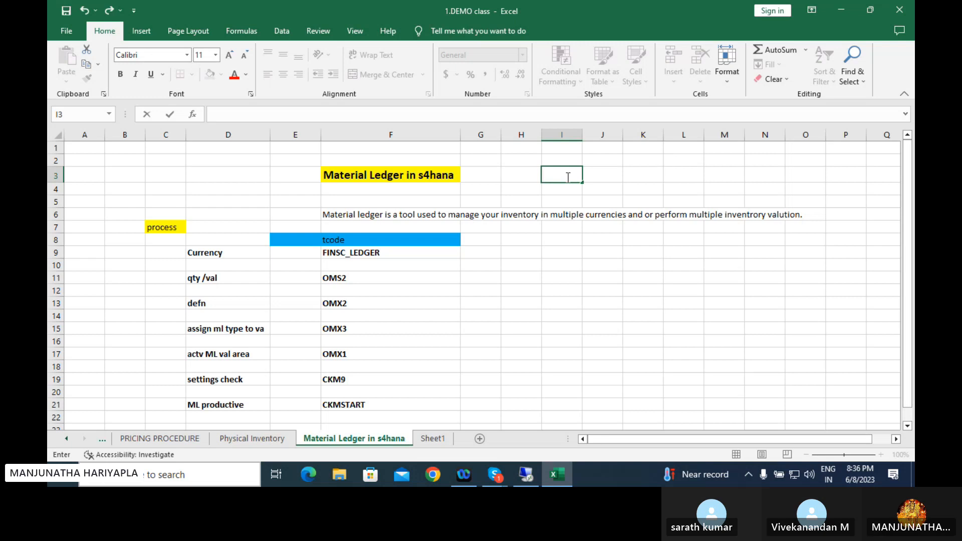
pyautogui.write('ECC is no')
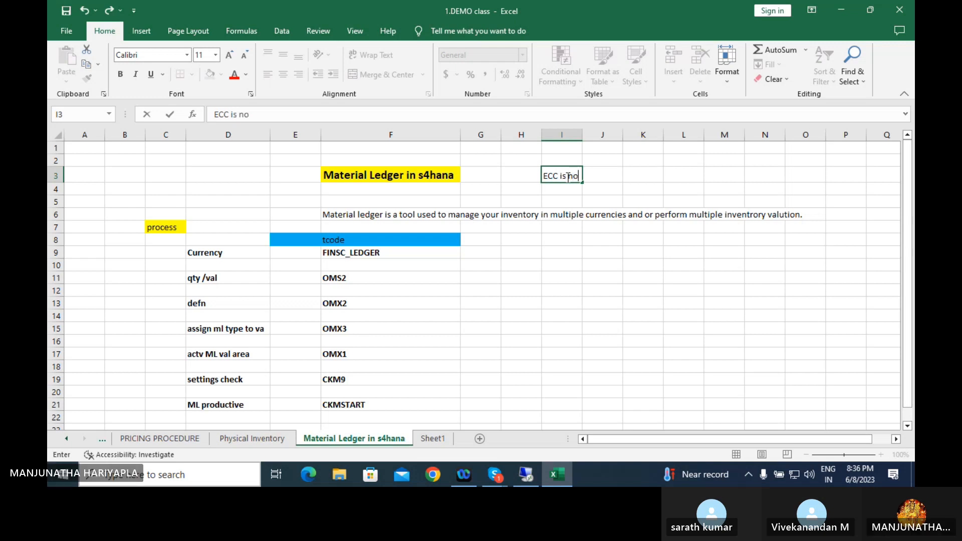
pyautogui.write('t mand')
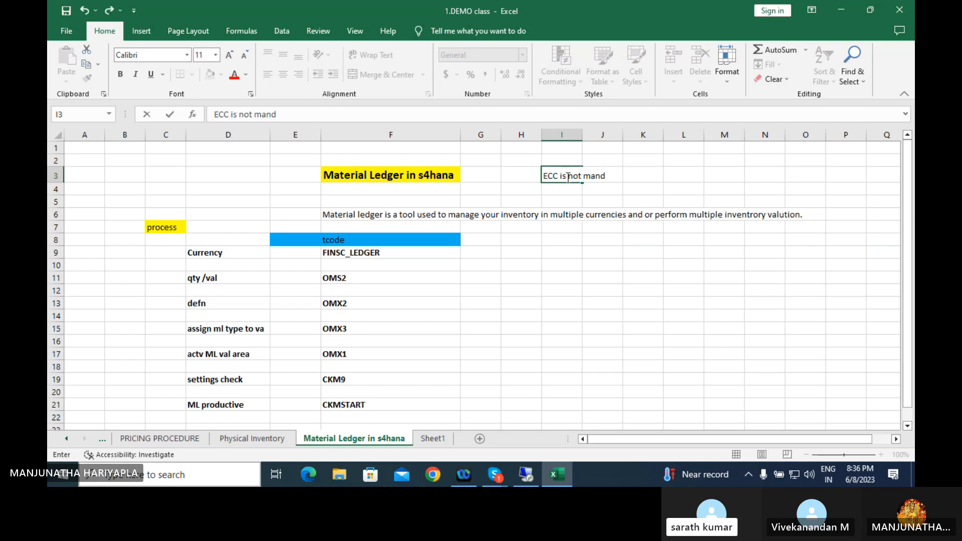
pyautogui.write('tory ')
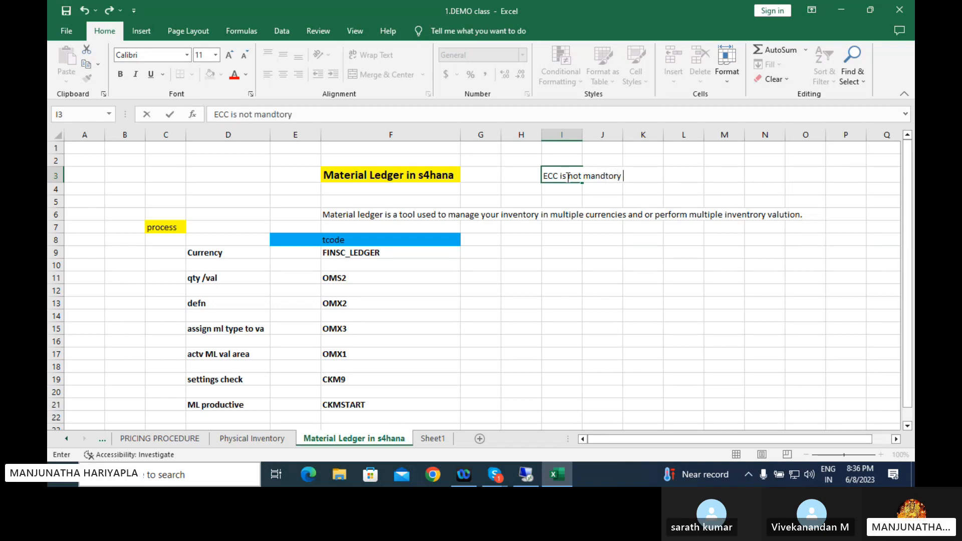
pyautogui.write('o')
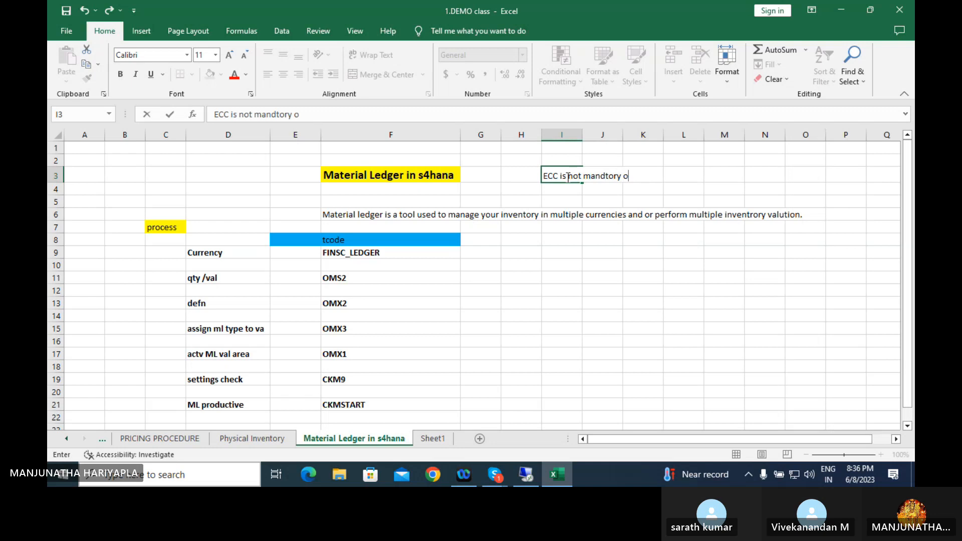
pyautogui.press('BackSpace')
pyautogui.write('in s4hana')
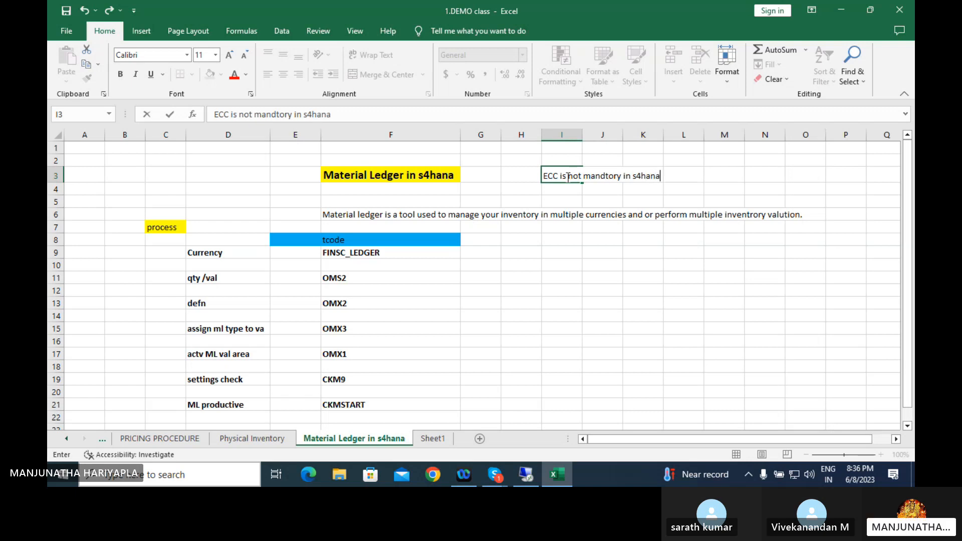
pyautogui.write(' is ')
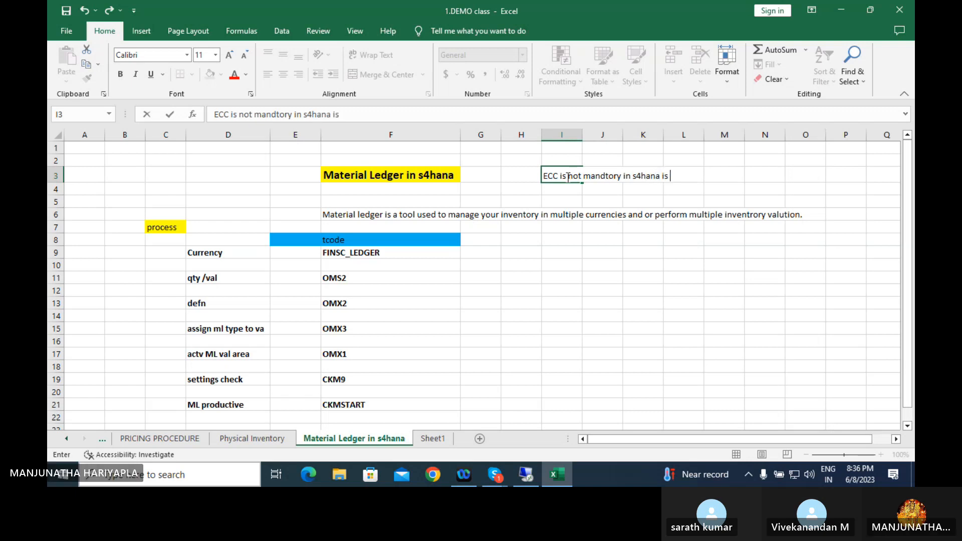
pyautogui.write('Mand')
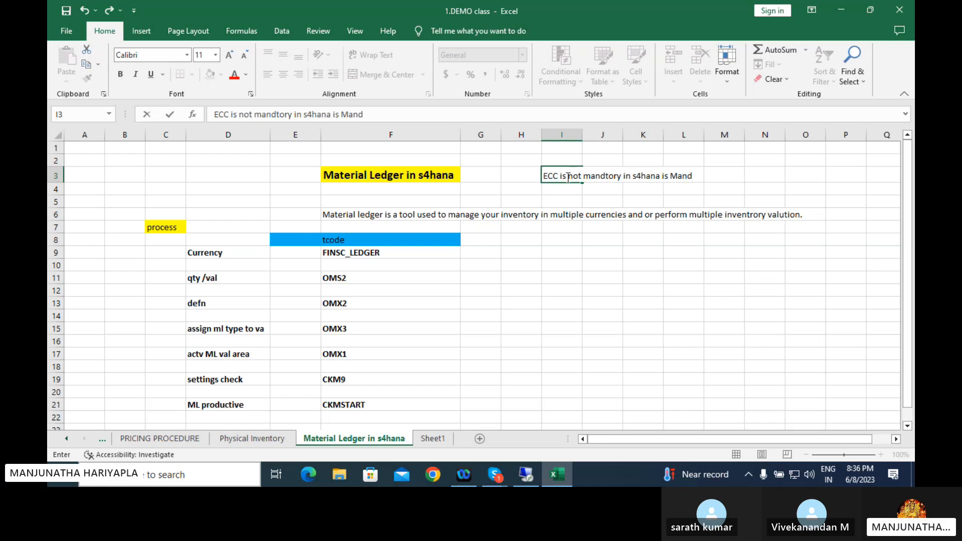
pyautogui.write('tory')
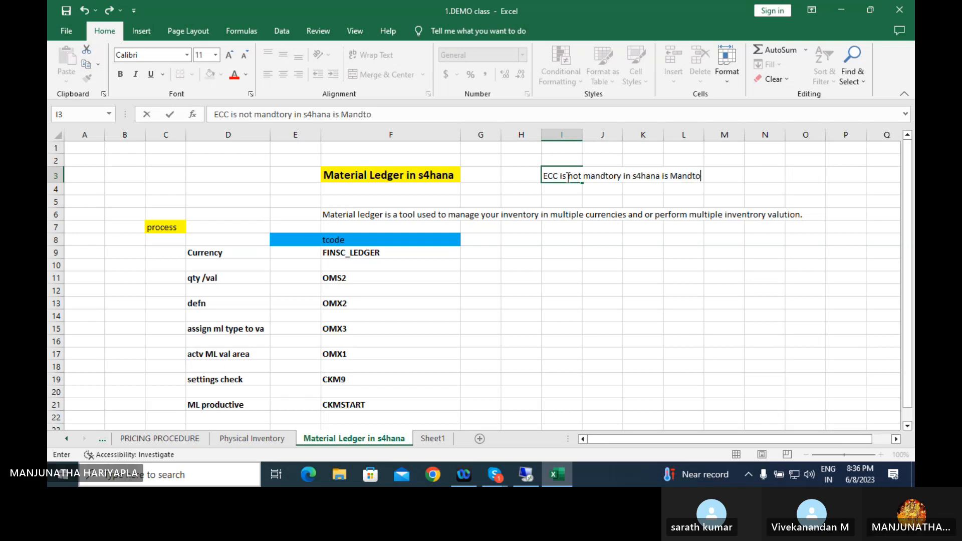
pyautogui.click(562, 264)
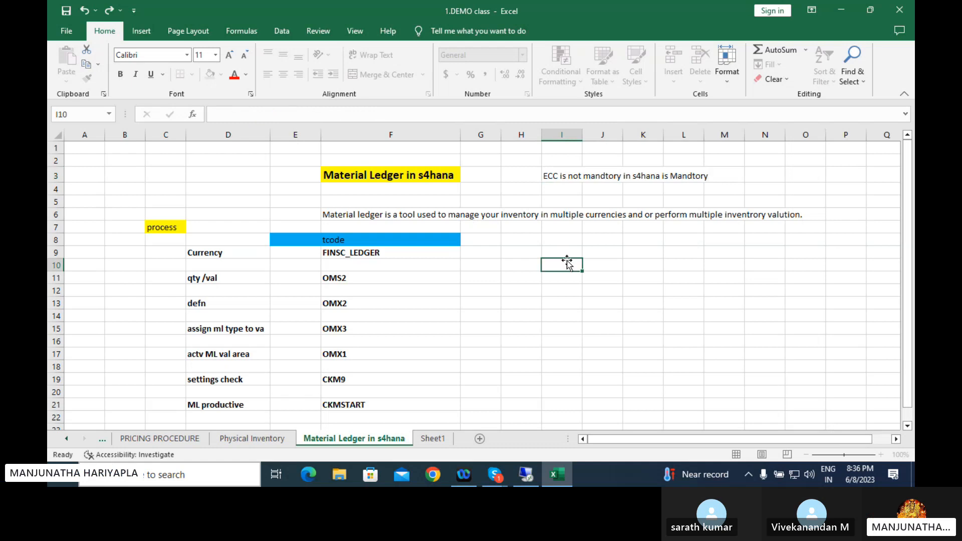
pyautogui.hscroll(5, 367, 217)
pyautogui.click(369, 217)
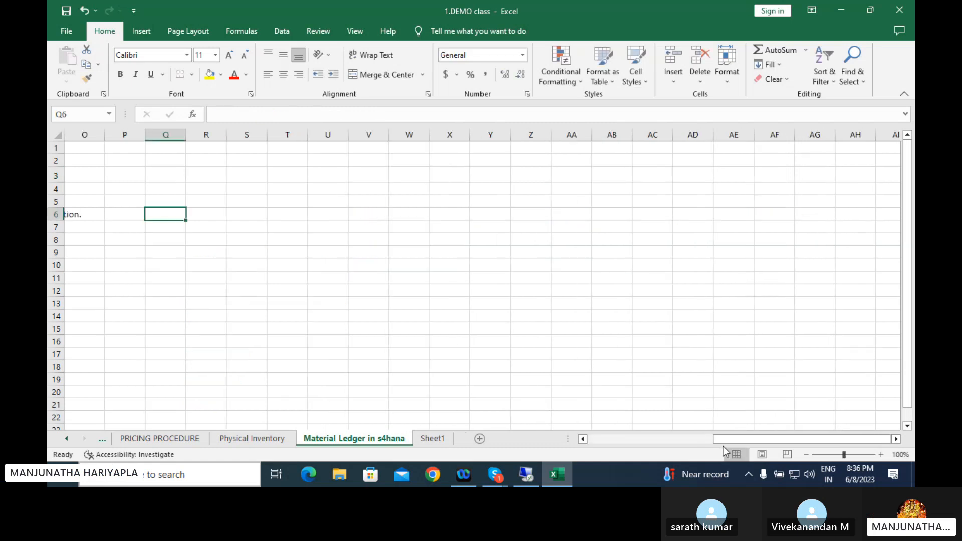
pyautogui.moveTo(724, 441); pyautogui.dragTo(612, 441)
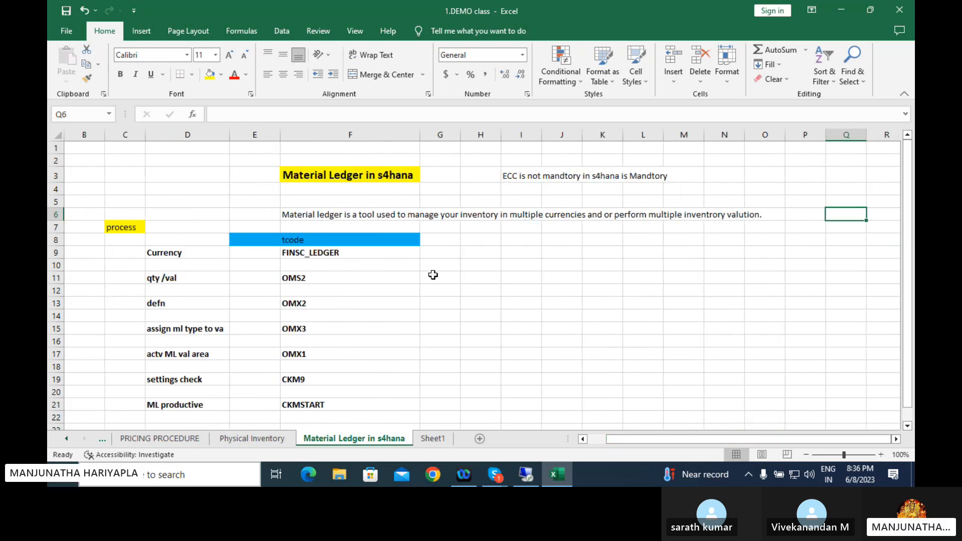
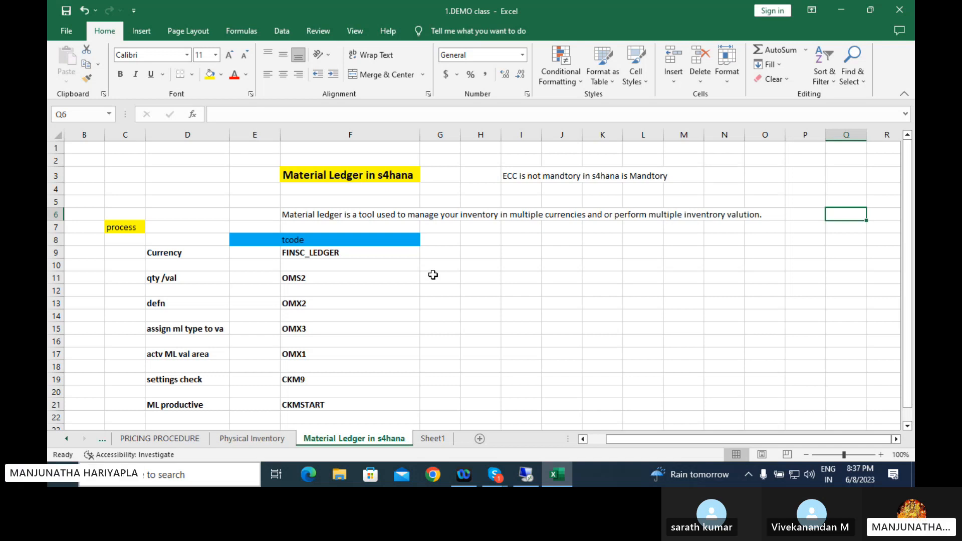
# Switch to the remote SAP session, run MM03 and bring up the view selection for material RTP
pyautogui.click(523, 475)
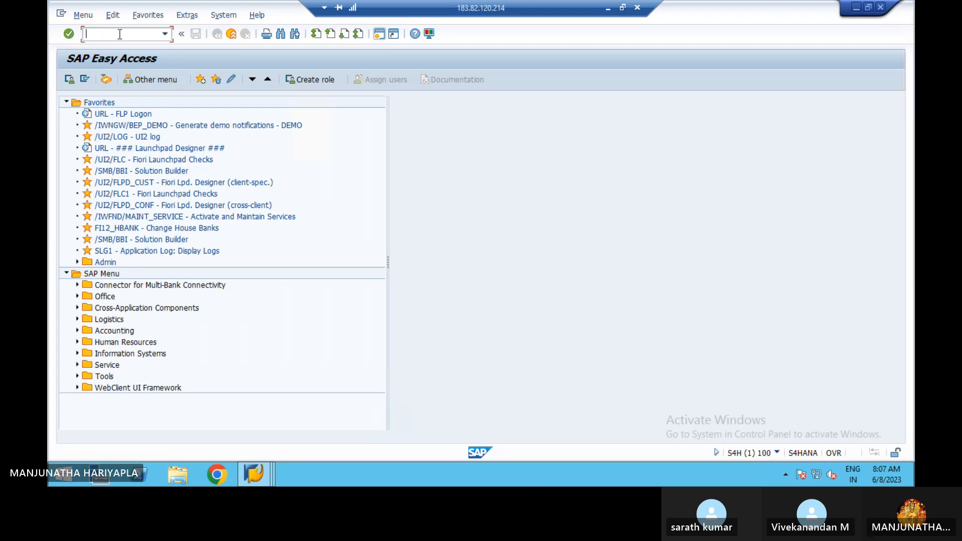
pyautogui.write('mm03')
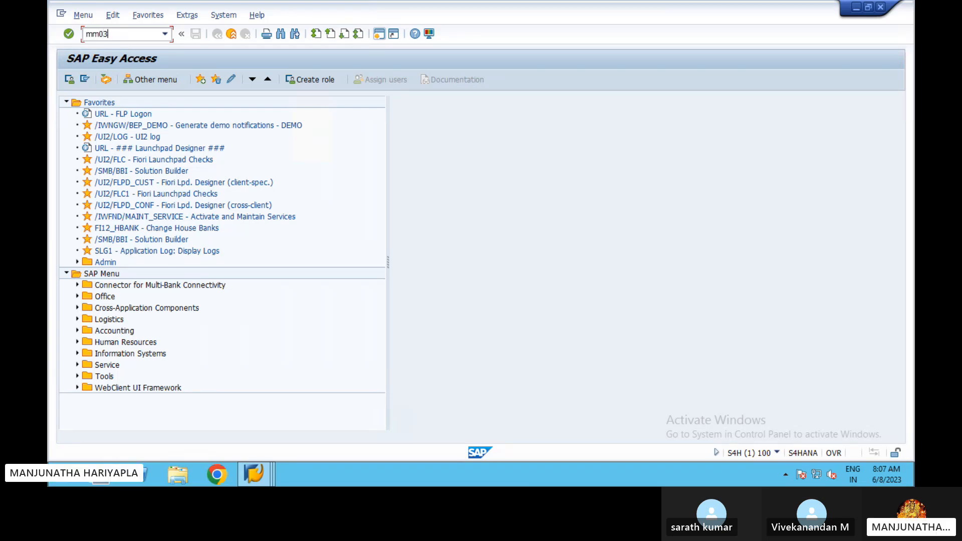
pyautogui.press('Return')
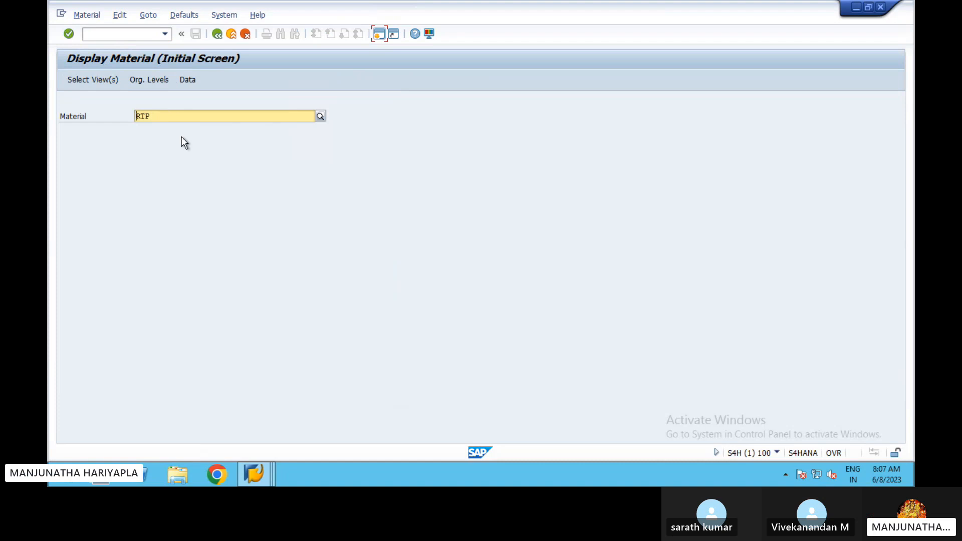
pyautogui.press('Return')
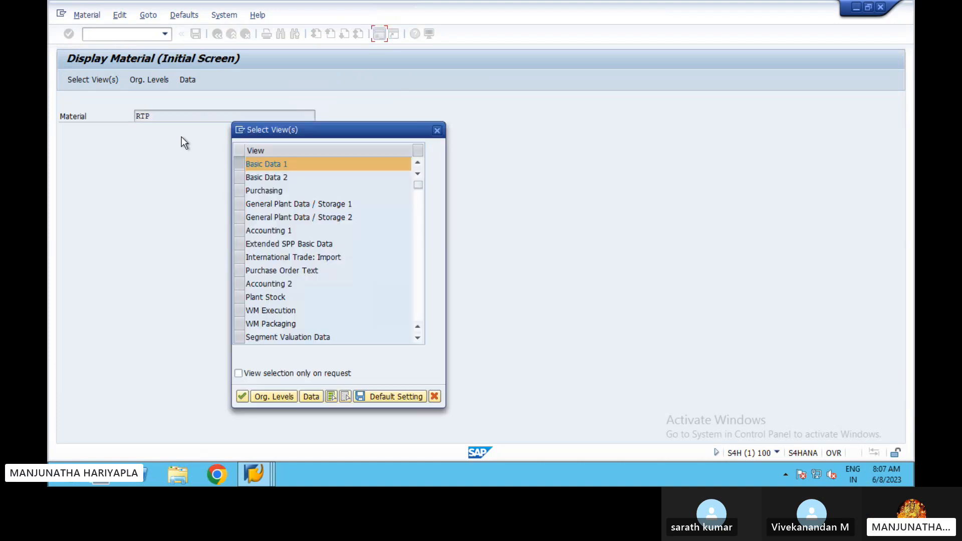
# Add the Accounting 1 view to the selection, choose plant 1710 and show the material's Accounting 1 data
pyautogui.click(239, 231)
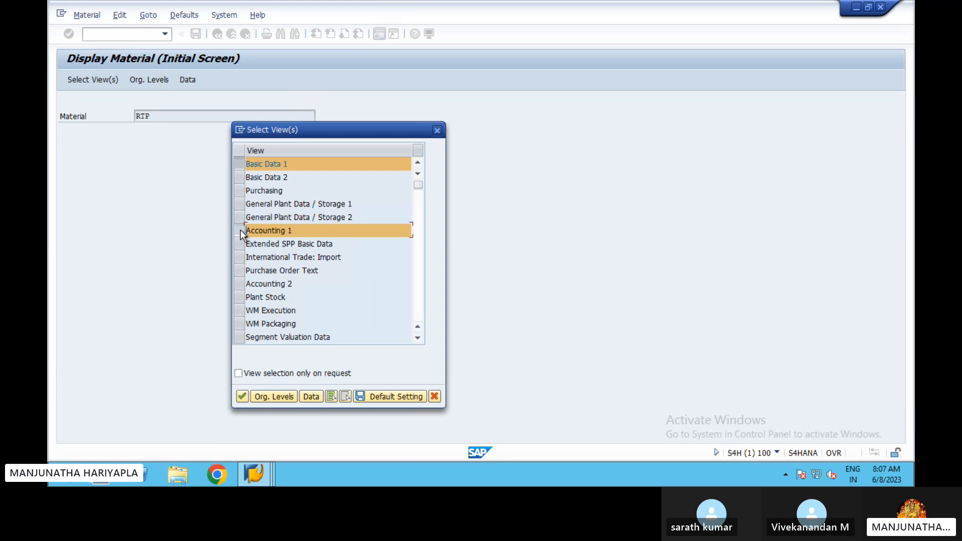
pyautogui.click(241, 396)
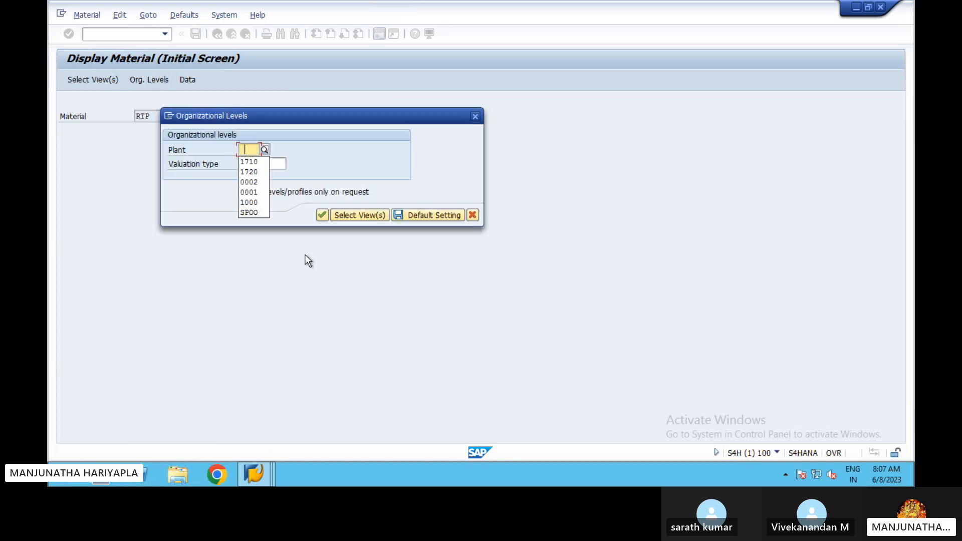
pyautogui.click(259, 163)
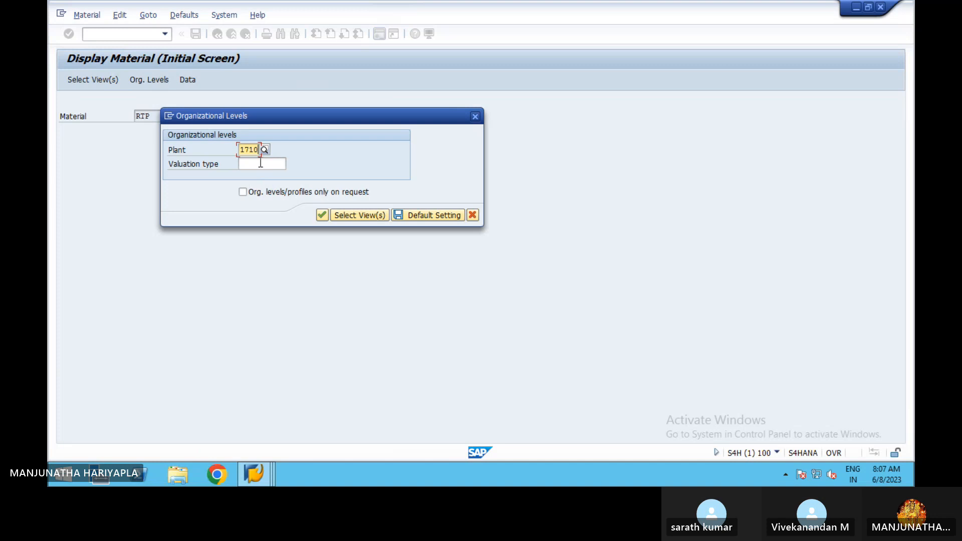
pyautogui.click(321, 215)
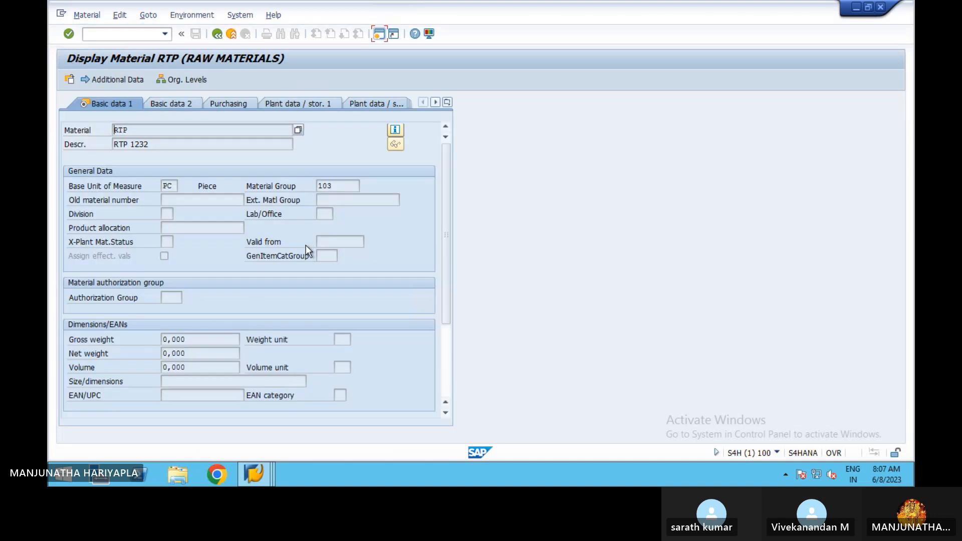
pyautogui.click(447, 103)
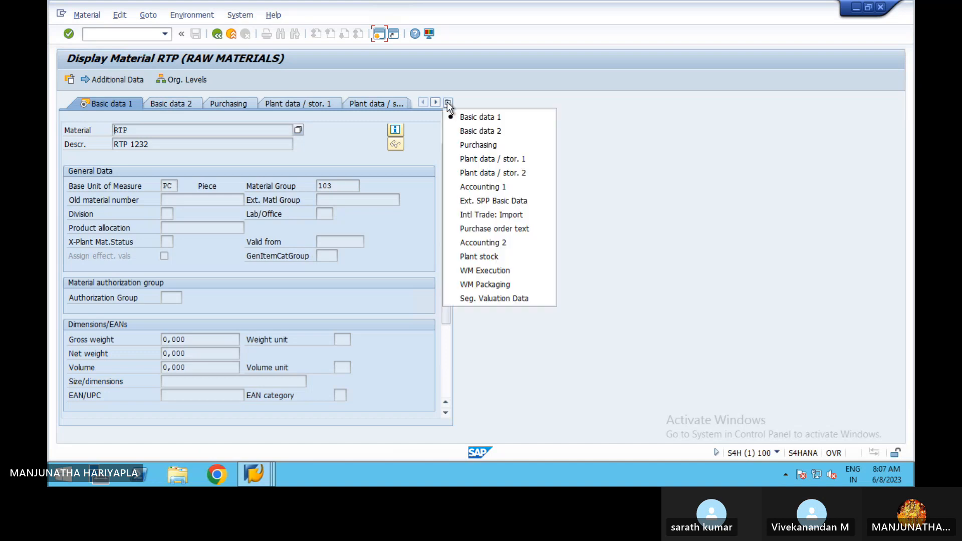
pyautogui.click(458, 187)
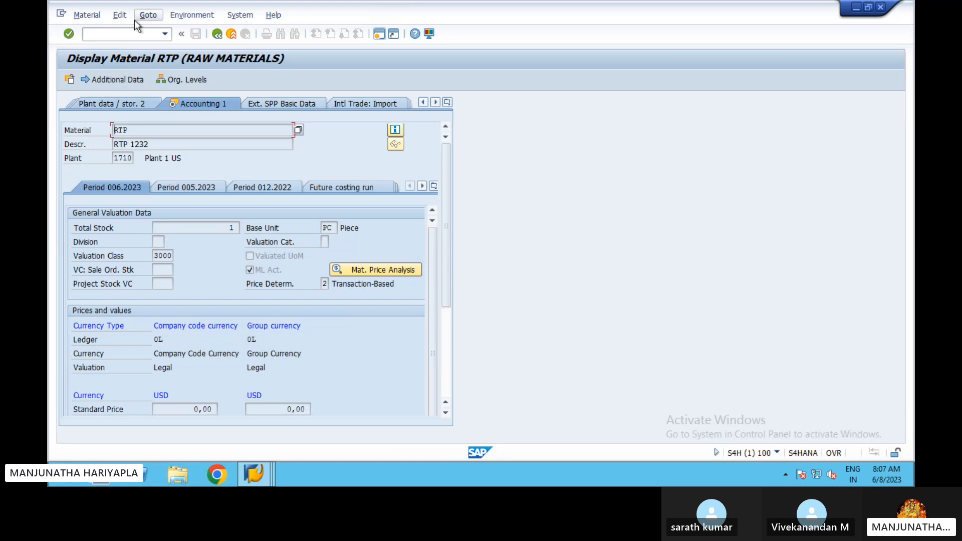
# End the material display with /n and return to SAP Easy Access
pyautogui.click(122, 33)
pyautogui.write('/n')
pyautogui.press('Return')
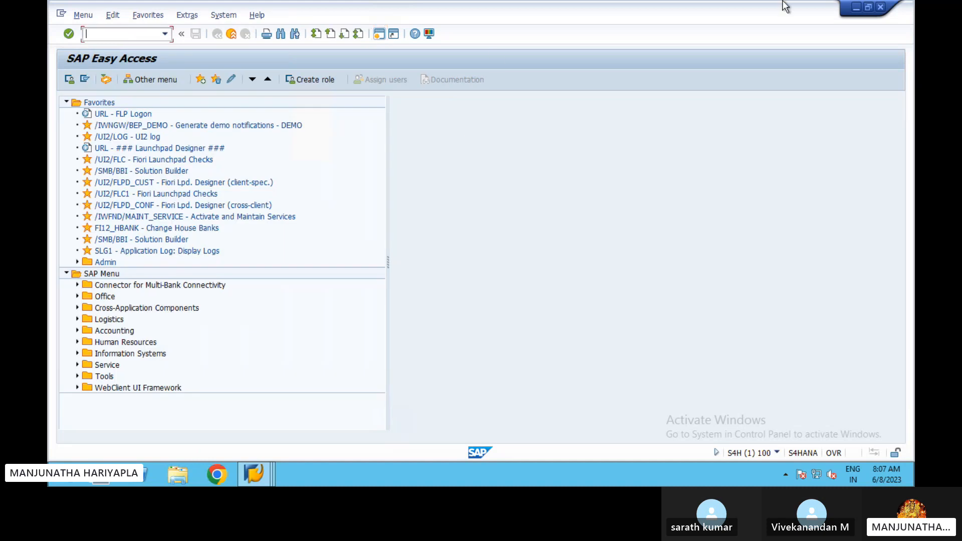
# Switch to the Excel workbook and go through the material ledger transaction codes listed from FINSC_LEDGER to CKM9
pyautogui.moveTo(554, 6)
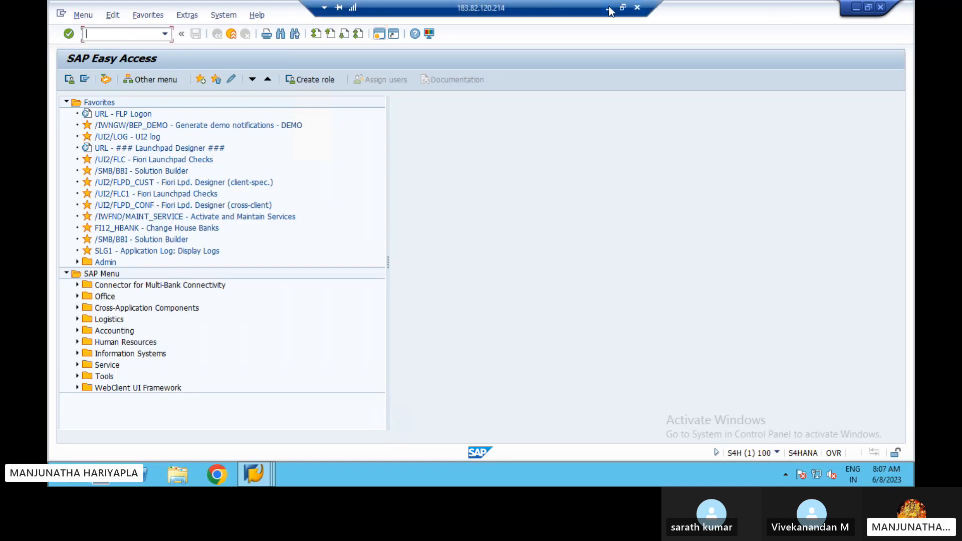
pyautogui.click(608, 8)
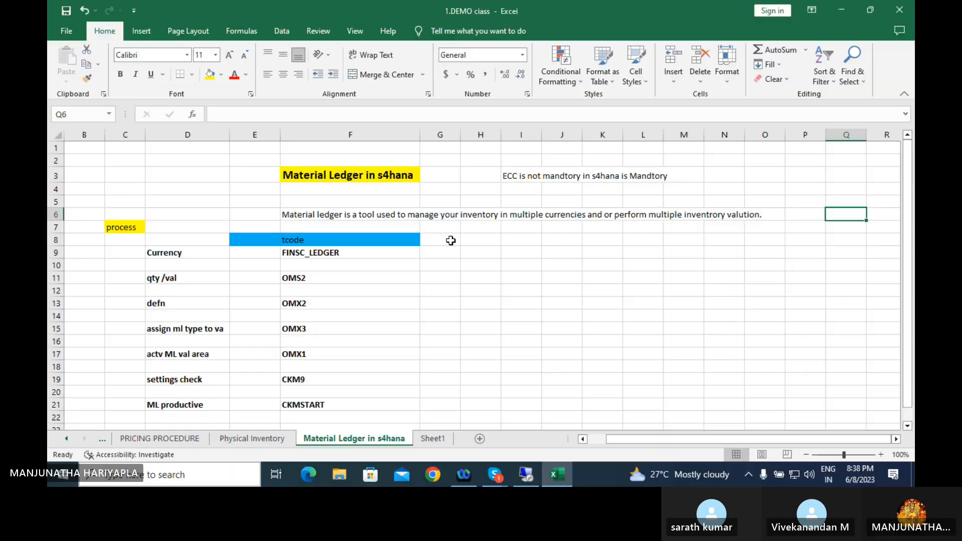
pyautogui.click(479, 252)
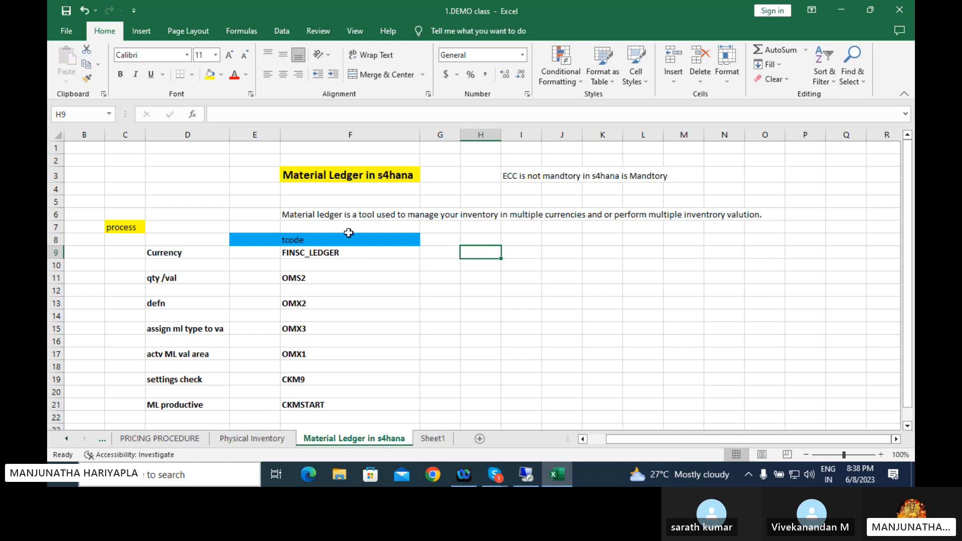
pyautogui.click(340, 253)
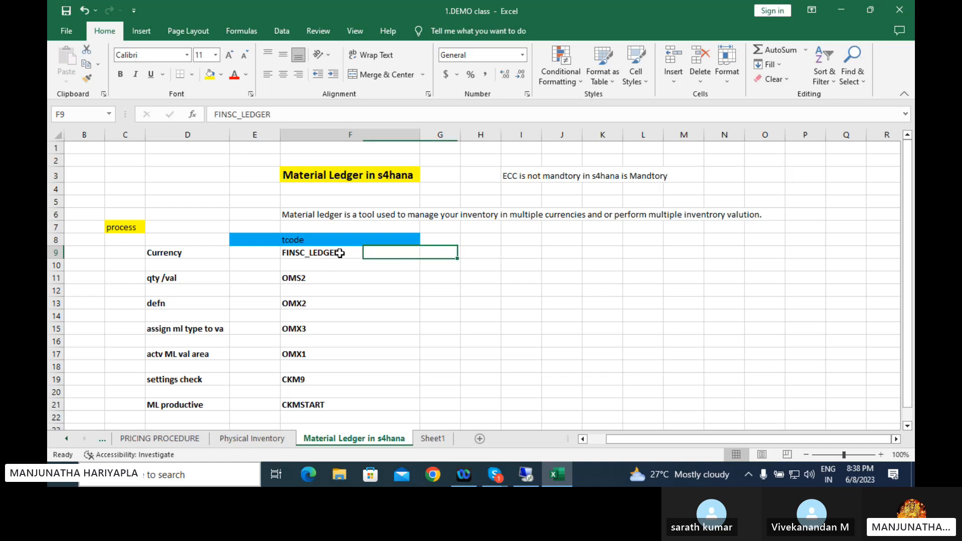
pyautogui.click(325, 281)
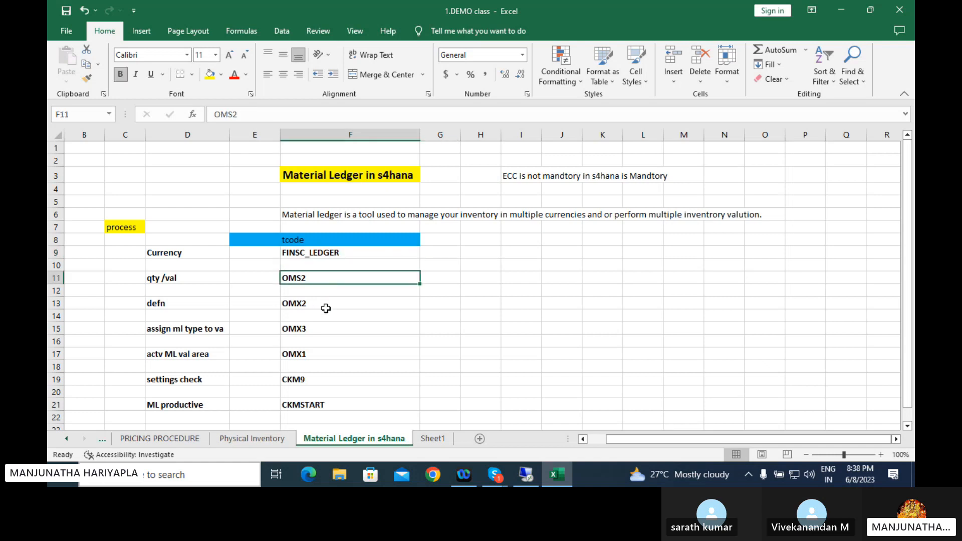
pyautogui.click(326, 306)
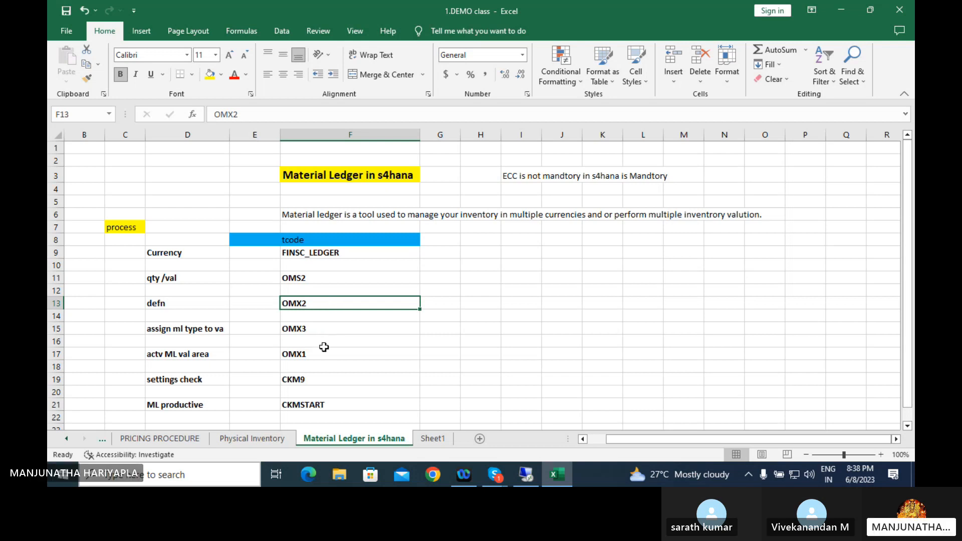
pyautogui.click(320, 354)
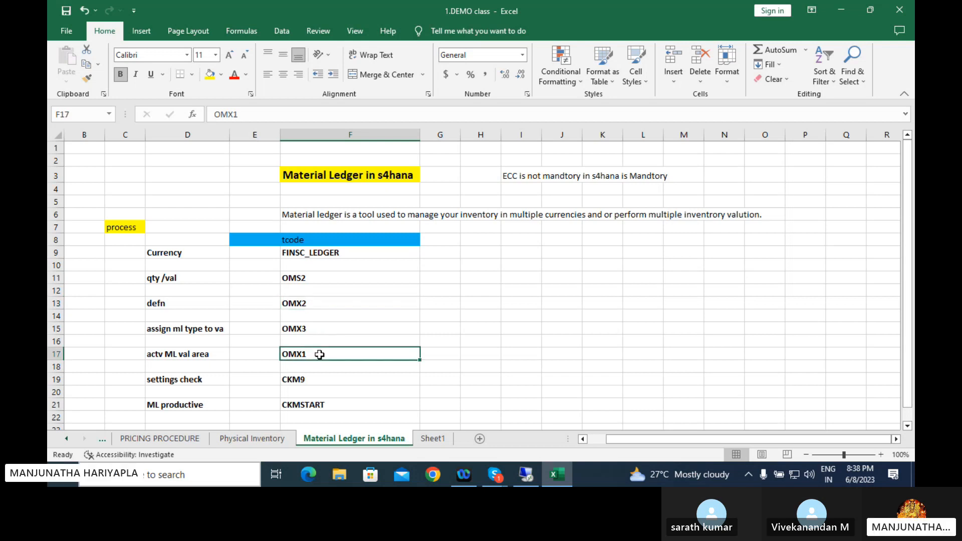
pyautogui.click(324, 383)
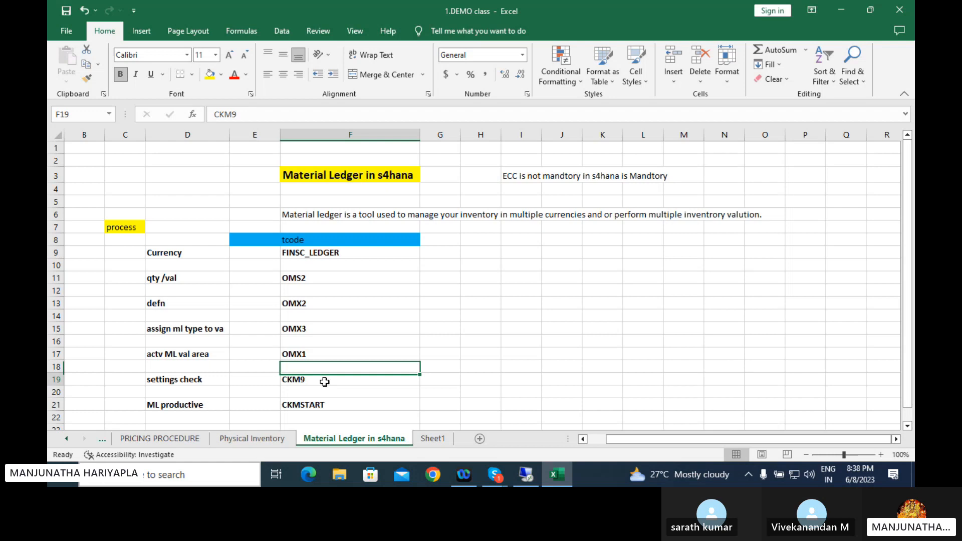
pyautogui.click(345, 330)
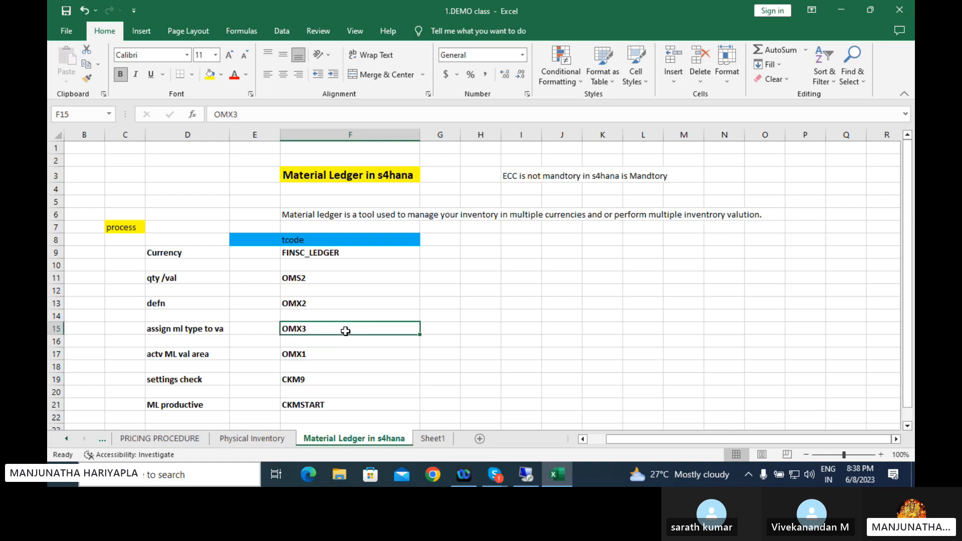
pyautogui.click(482, 266)
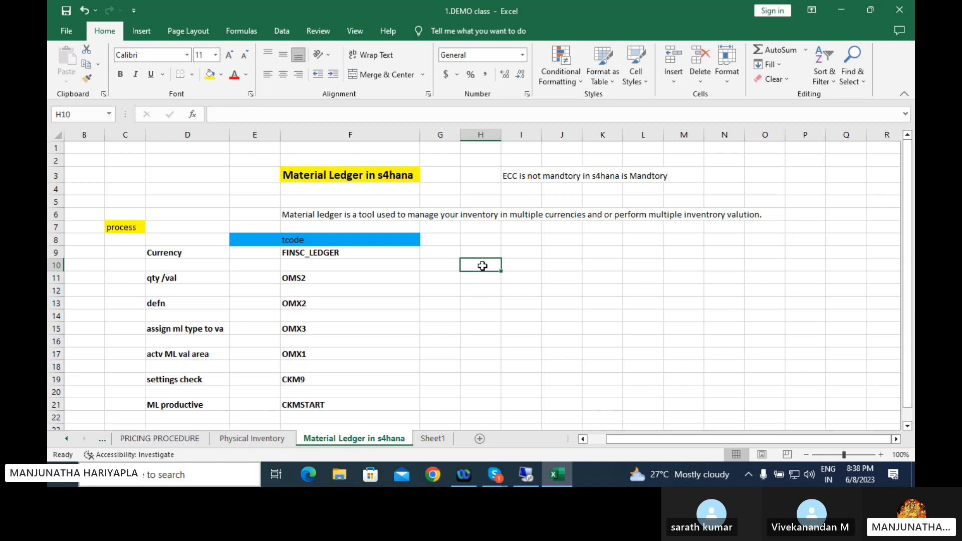
pyautogui.write('1')
pyautogui.press('Return')
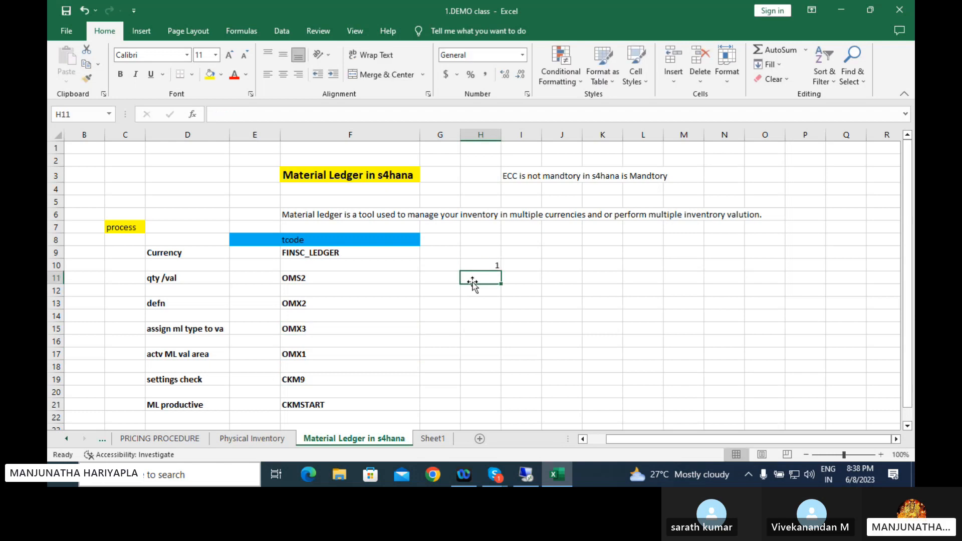
pyautogui.click(496, 267)
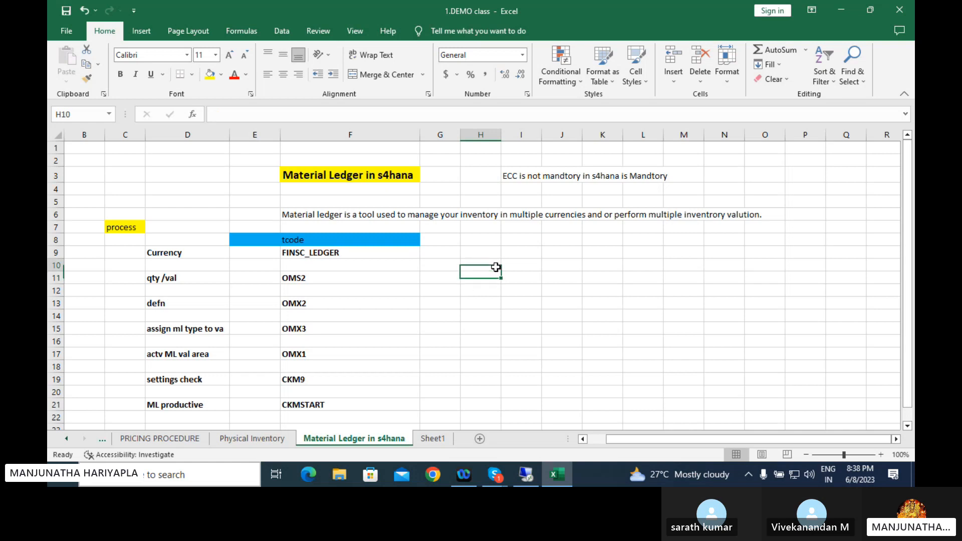
pyautogui.press('BackSpace')
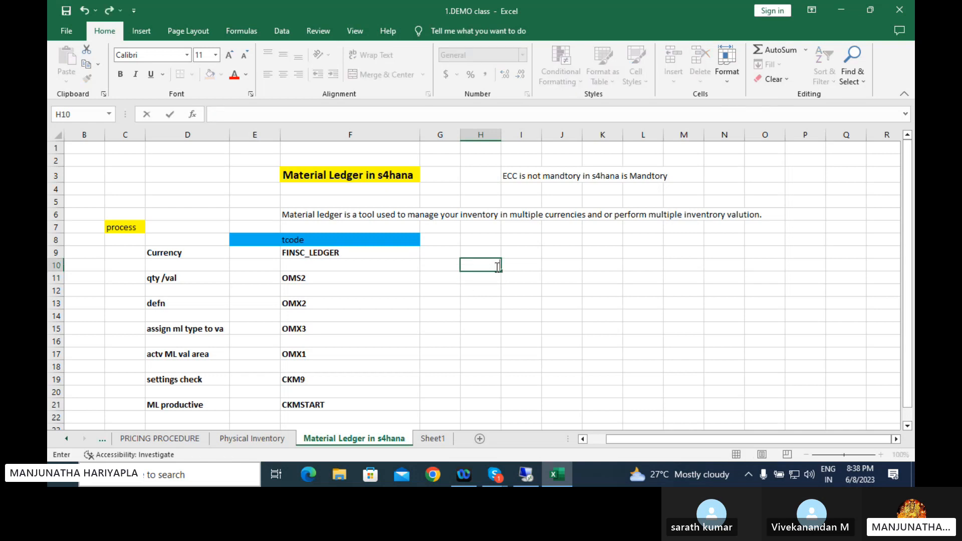
pyautogui.click(489, 309)
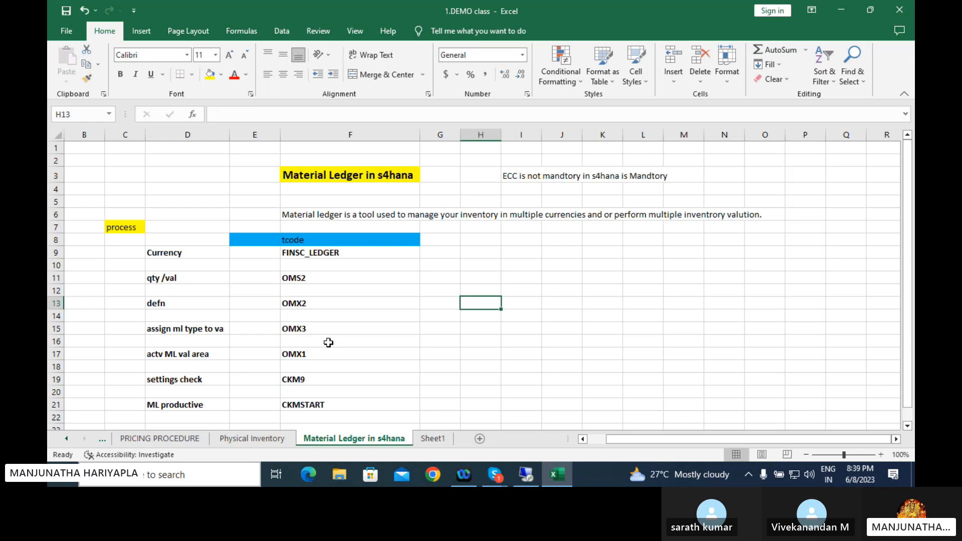
# Fill the process names in D9:D21, from Currency to ML productive, with green
pyautogui.click(207, 255)
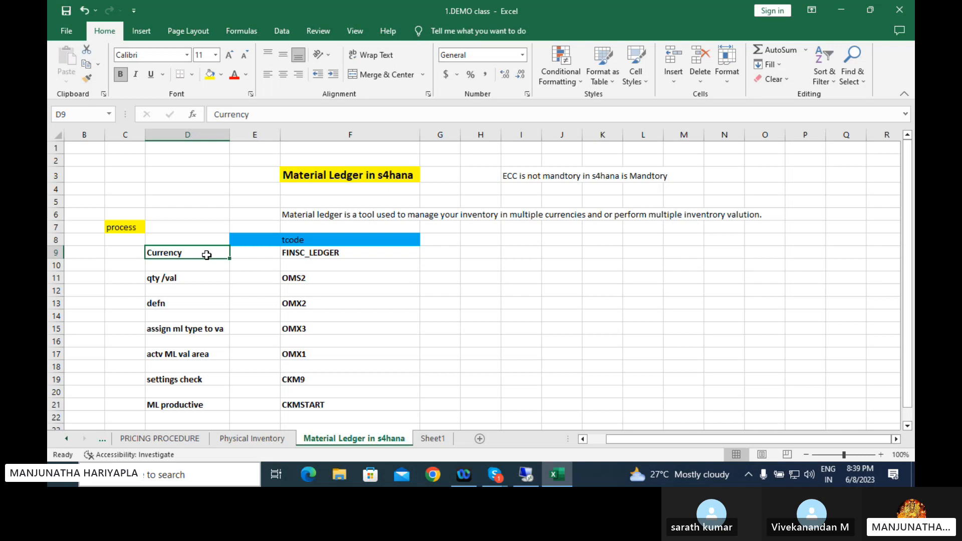
pyautogui.click(301, 283)
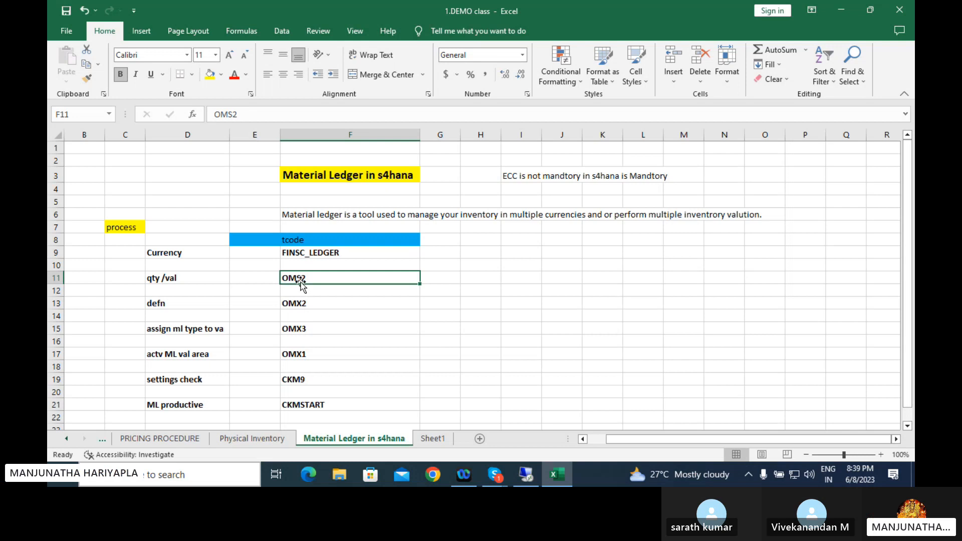
pyautogui.moveTo(181, 252); pyautogui.dragTo(181, 409)
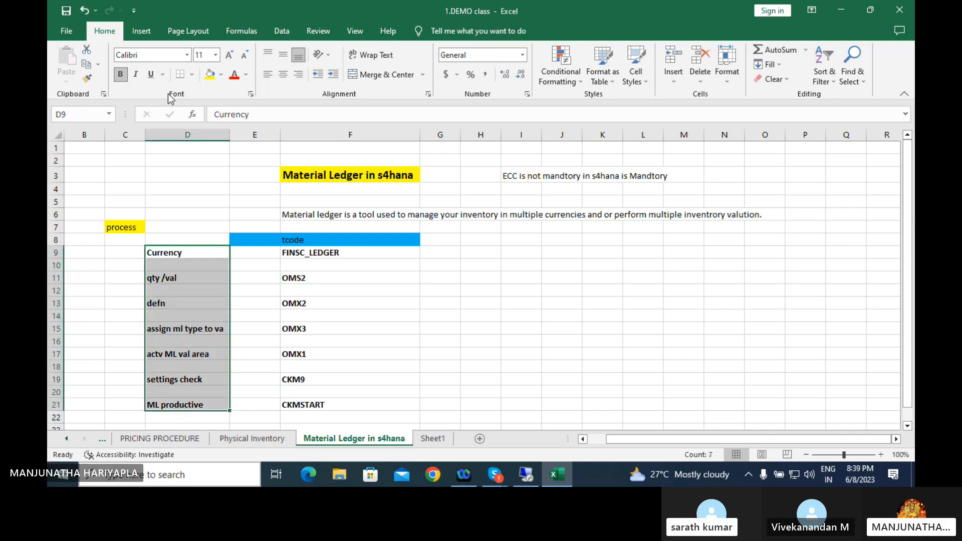
pyautogui.click(222, 76)
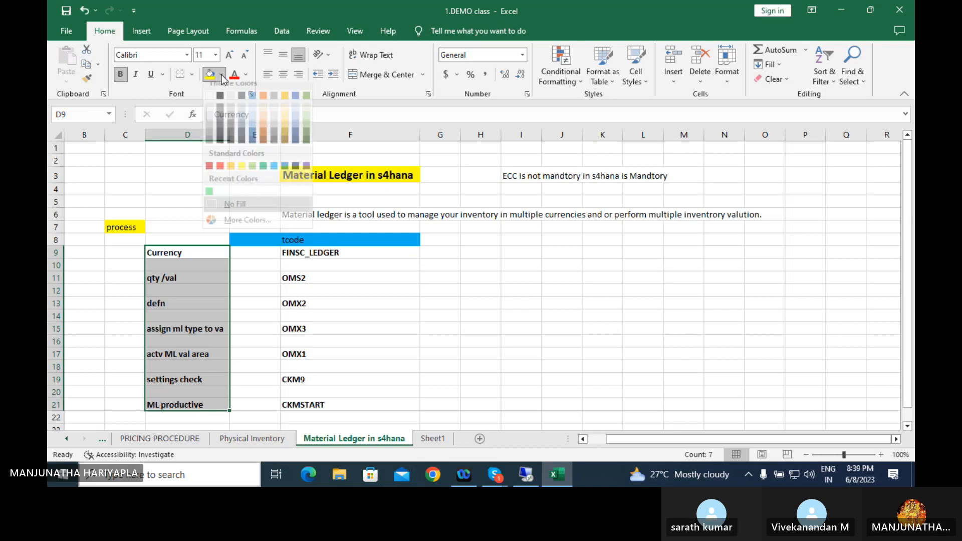
pyautogui.click(250, 176)
pyautogui.moveTo(338, 275)
pyautogui.mouseDown()
pyautogui.moveTo(339, 329)
pyautogui.moveTo(339, 276)
pyautogui.mouseUp()
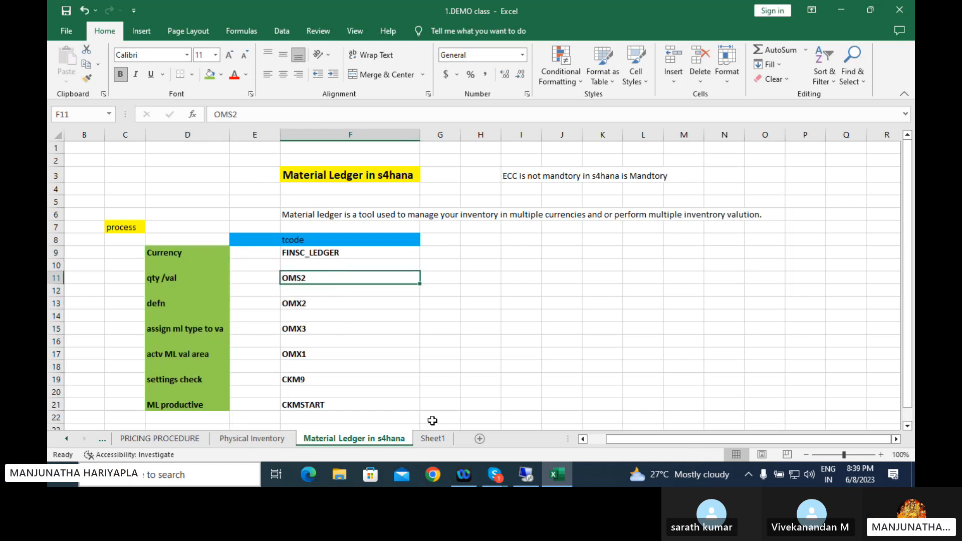
# Switch to the remote SAP session and run transaction OMS2
pyautogui.click(523, 474)
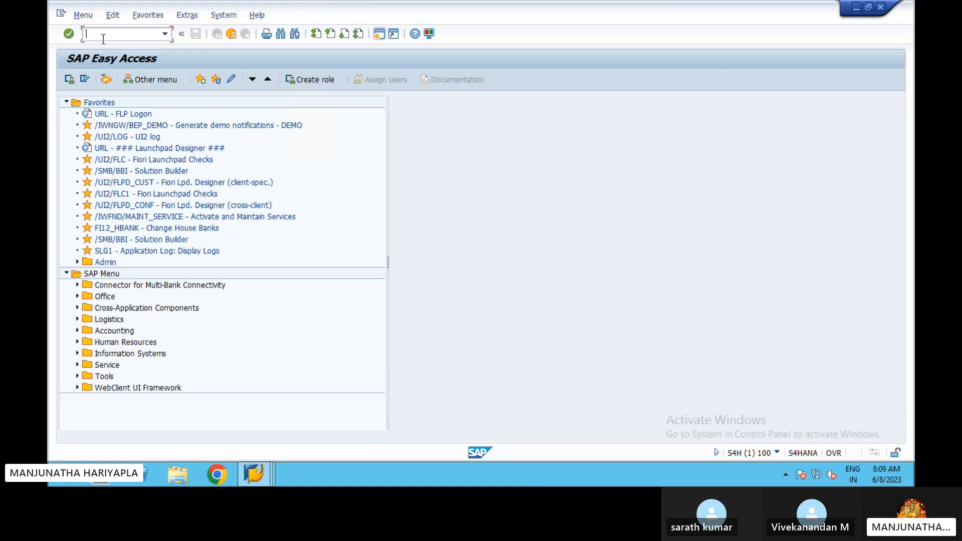
pyautogui.write('oms2')
pyautogui.press('Return')
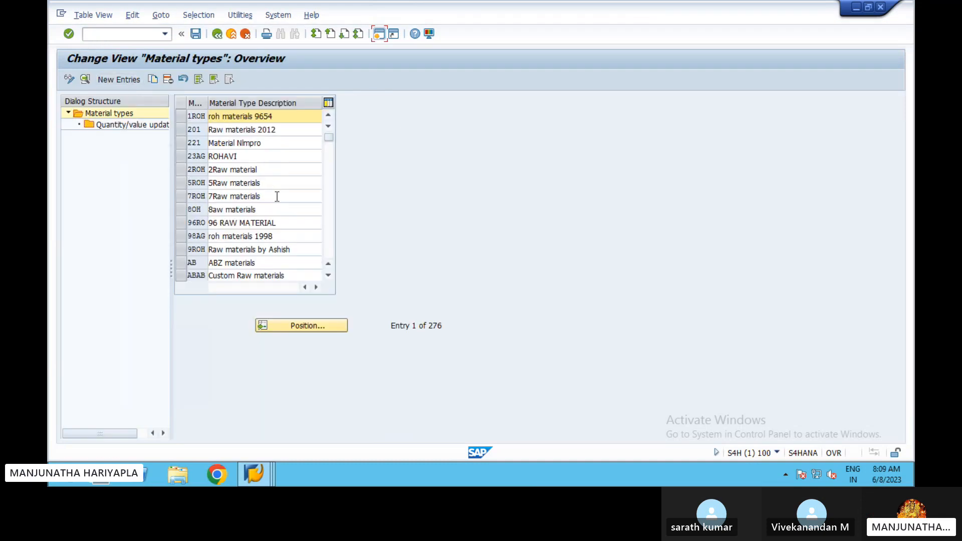
# Position the material types list on ROH and open the Quantity/value updating view for that material type
pyautogui.click(299, 326)
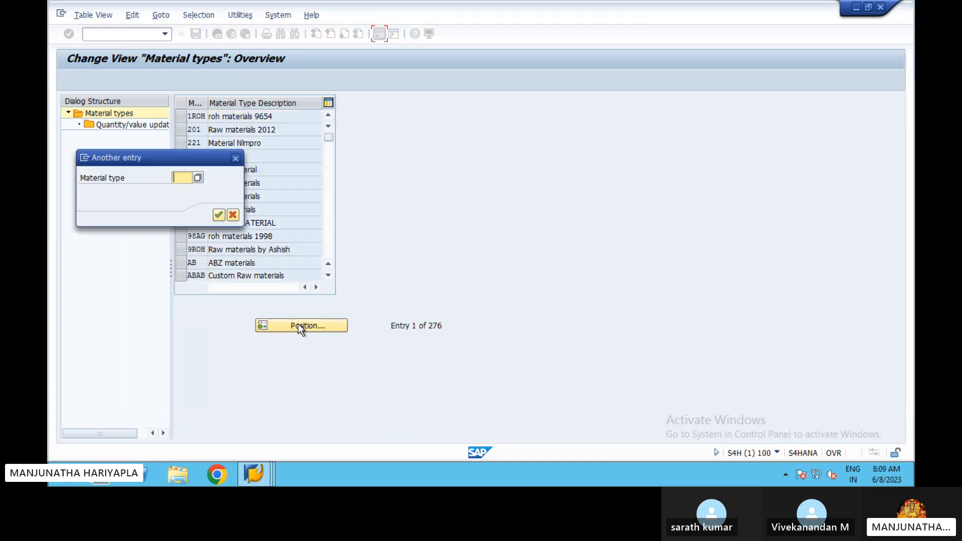
pyautogui.write('roh')
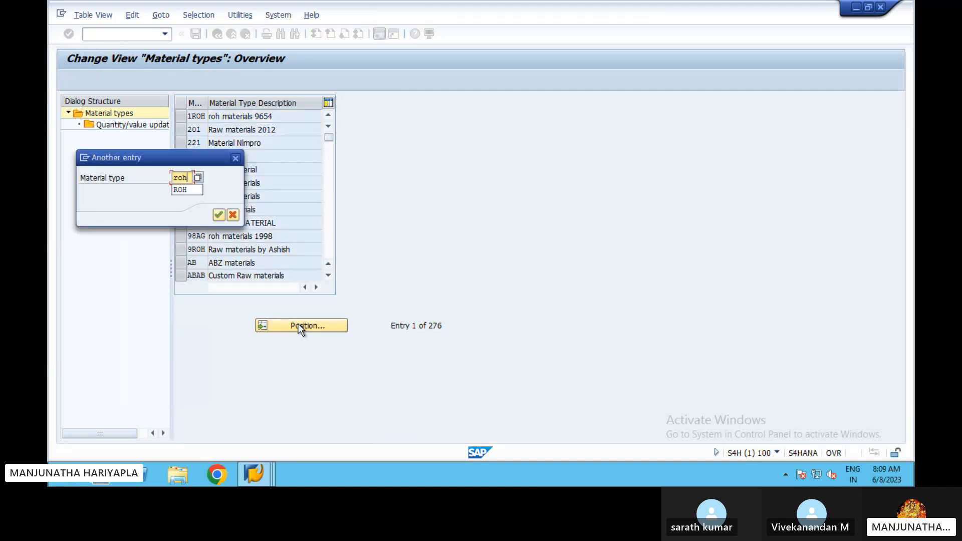
pyautogui.press('Return')
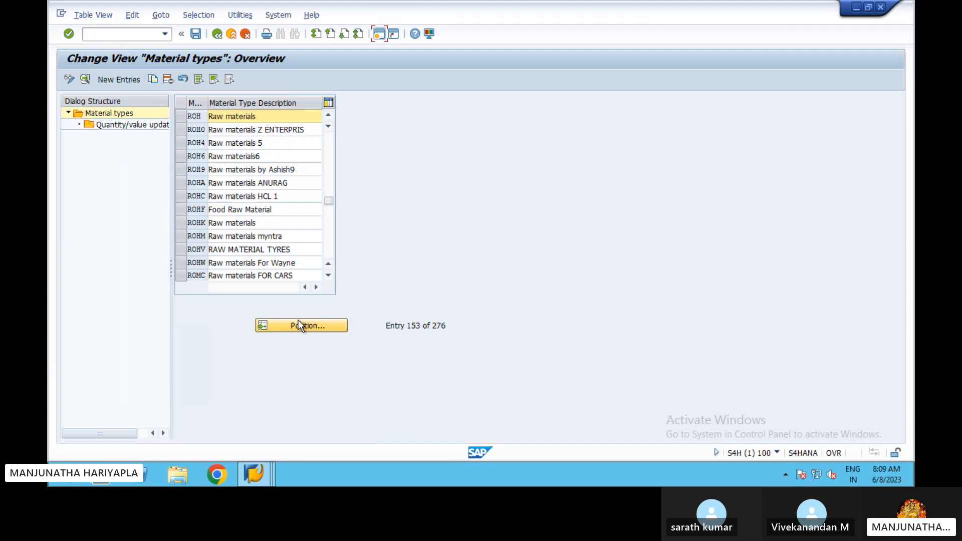
pyautogui.click(182, 119)
pyautogui.click(116, 126)
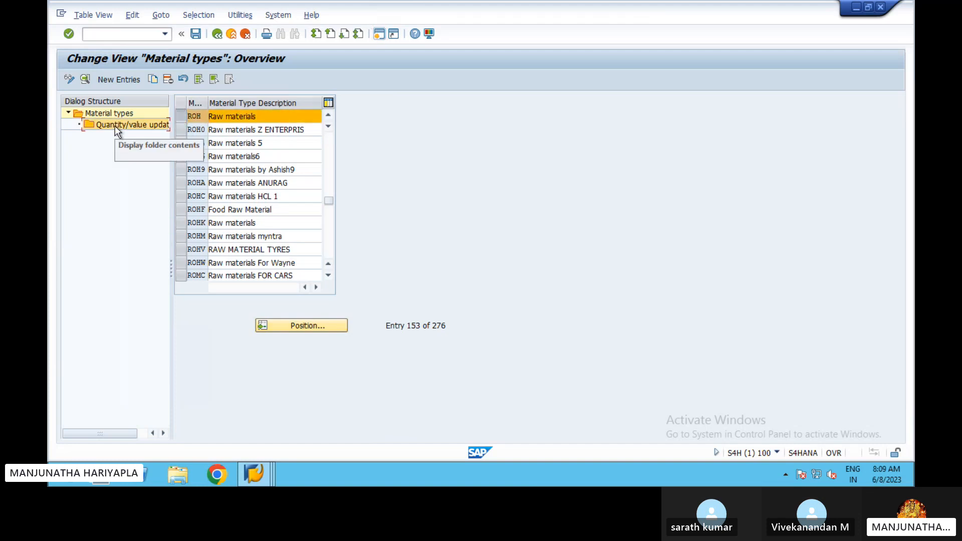
pyautogui.doubleClick(116, 128)
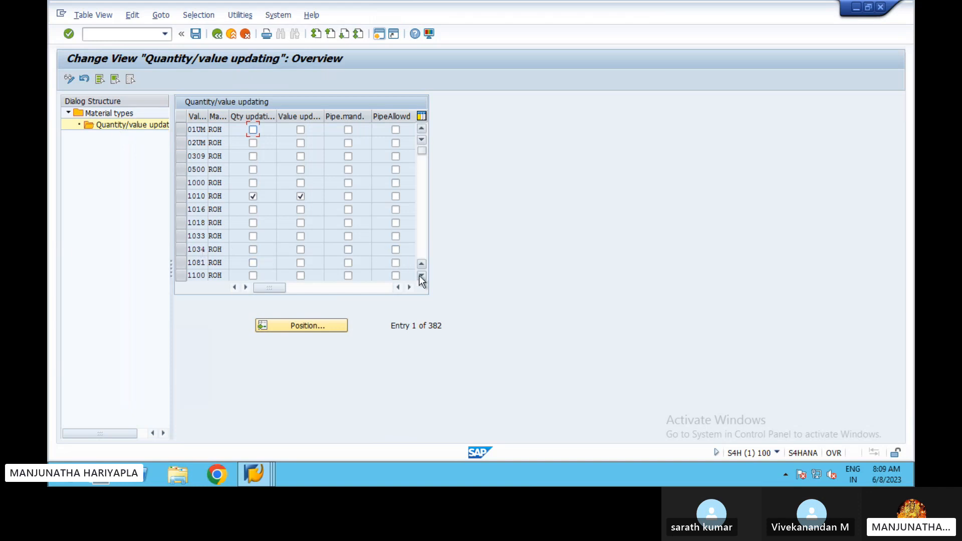
# Examine the quantity and value updating flags of the ROH valuation areas, including 1710, and return to SAP Easy Access
pyautogui.click(422, 276)
pyautogui.doubleClick(422, 277)
pyautogui.click(421, 276)
pyautogui.click(422, 276)
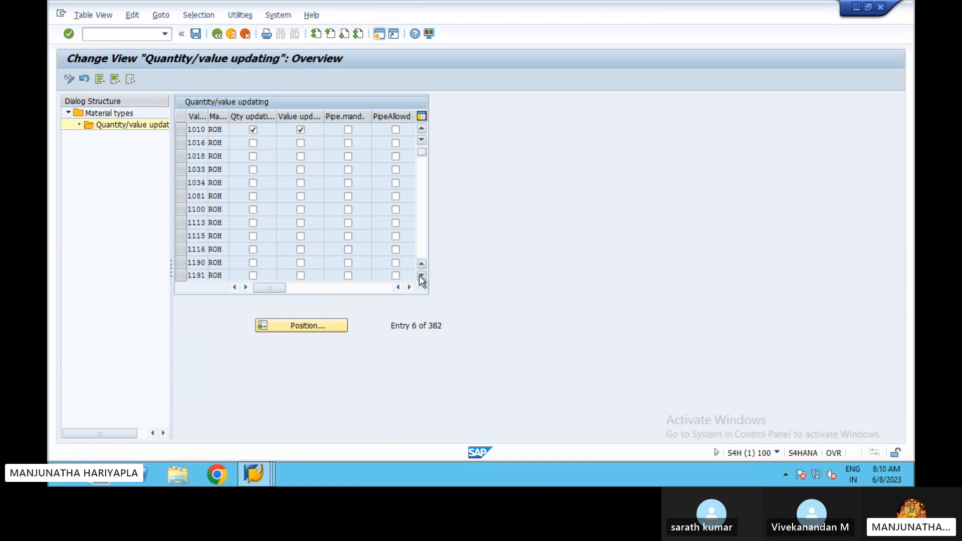
pyautogui.doubleClick(422, 276)
pyautogui.click(422, 276)
pyautogui.doubleClick(421, 277)
pyautogui.click(422, 276)
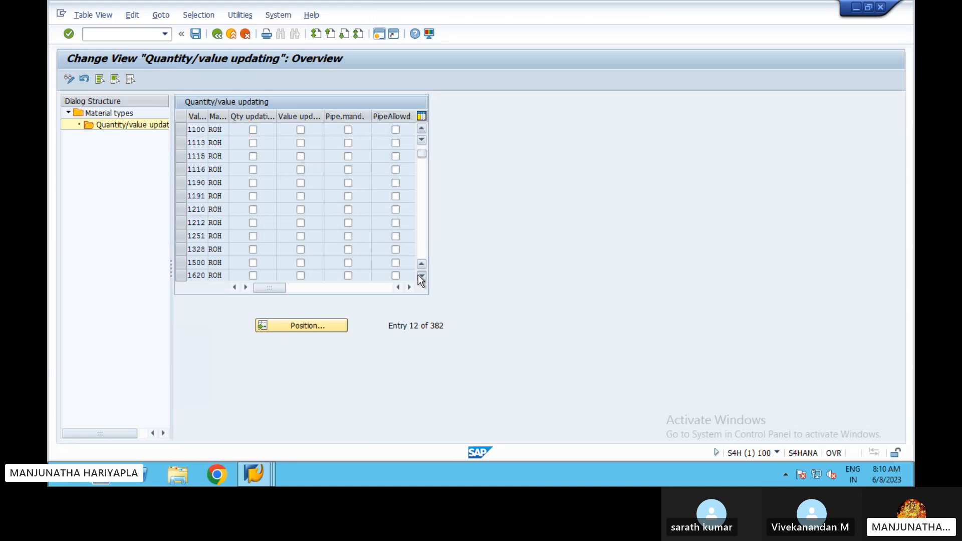
pyautogui.doubleClick(422, 276)
pyautogui.click(422, 276)
pyautogui.click(422, 276)
pyautogui.click(422, 277)
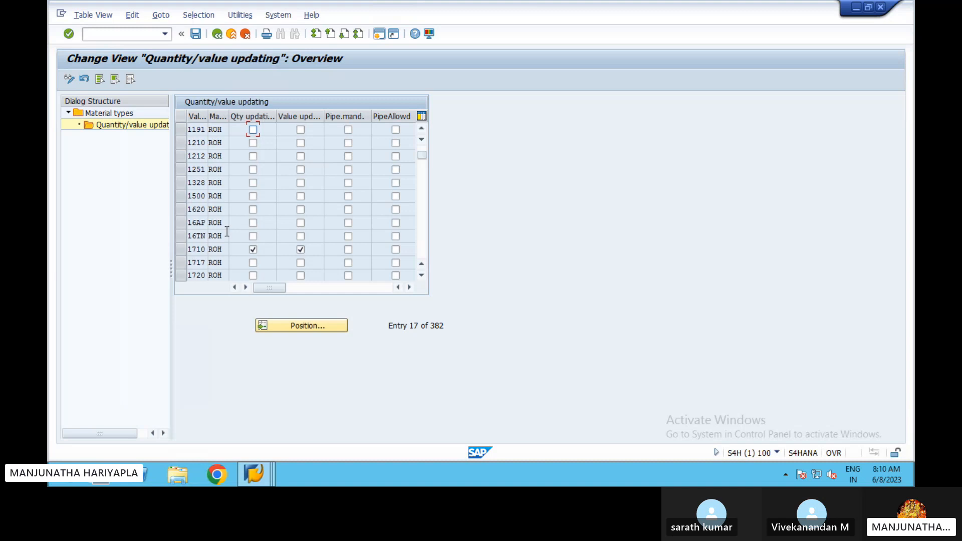
pyautogui.click(300, 250)
pyautogui.click(216, 34)
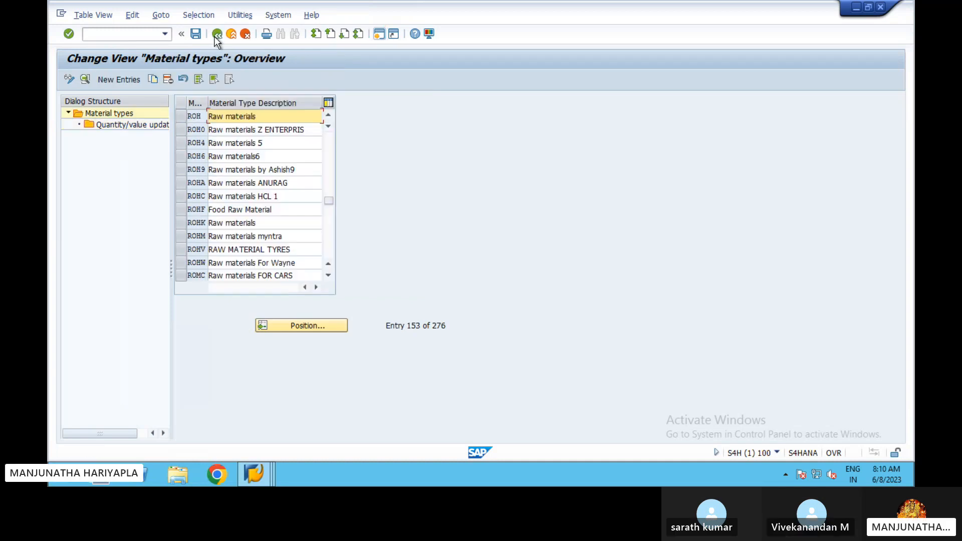
pyautogui.click(216, 34)
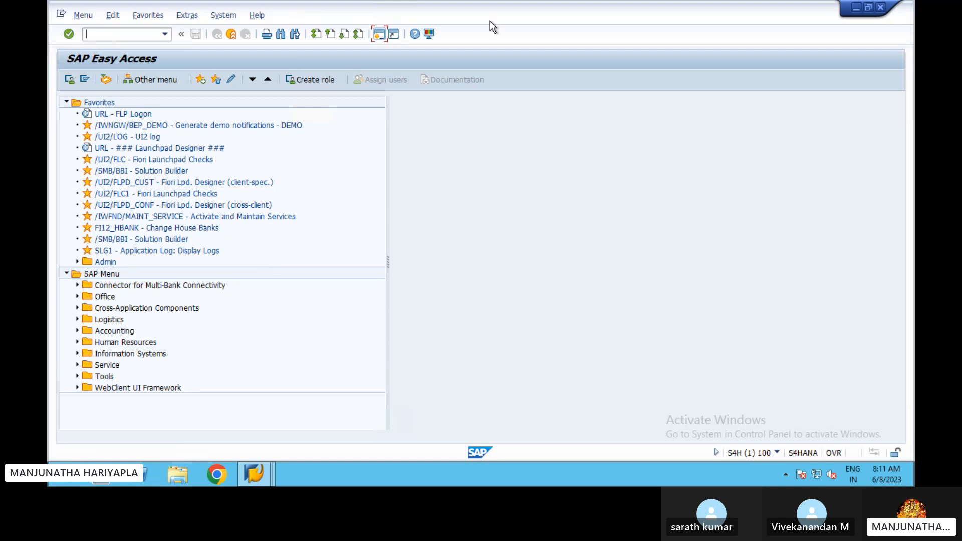
# Switch back to the Excel workbook and review the OMX2 and OMS2 transaction codes
pyautogui.moveTo(551, 1)
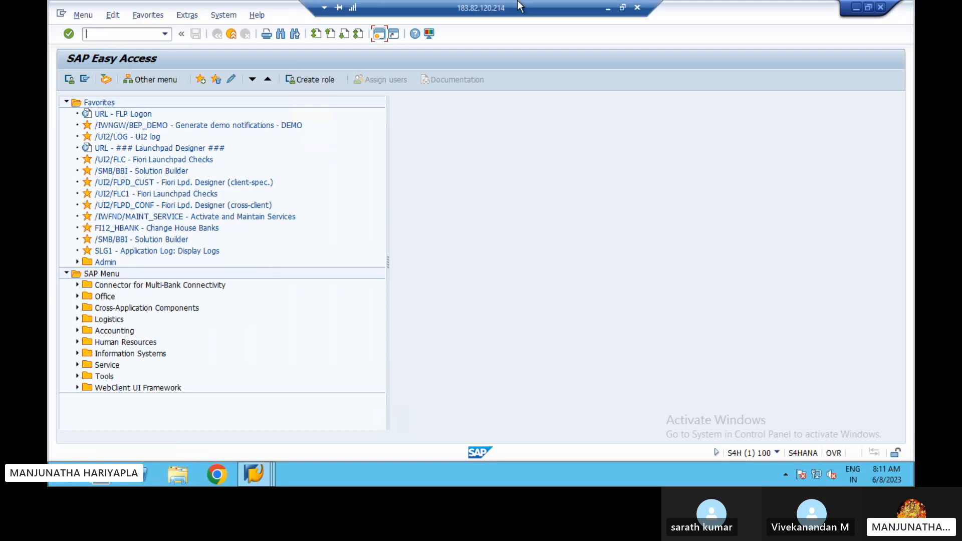
pyautogui.click(608, 9)
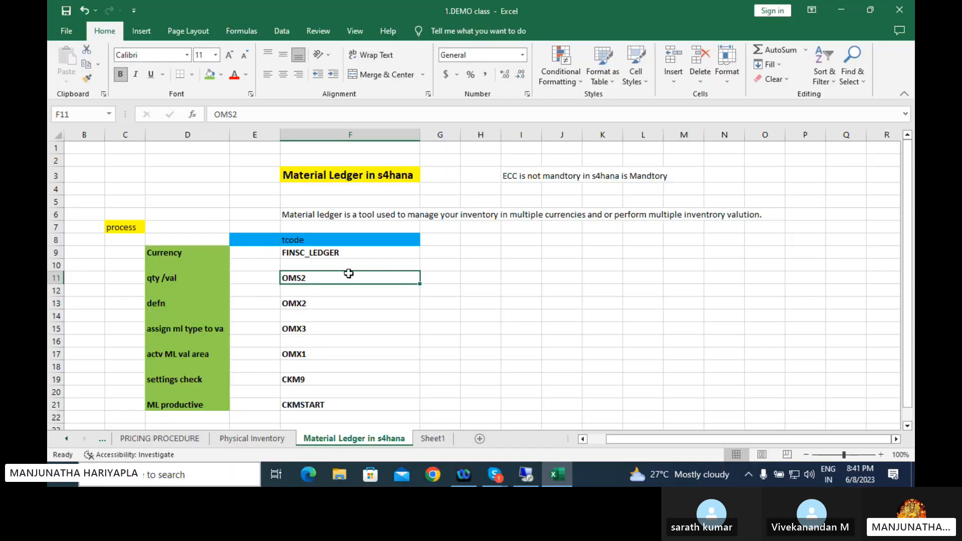
pyautogui.click(313, 303)
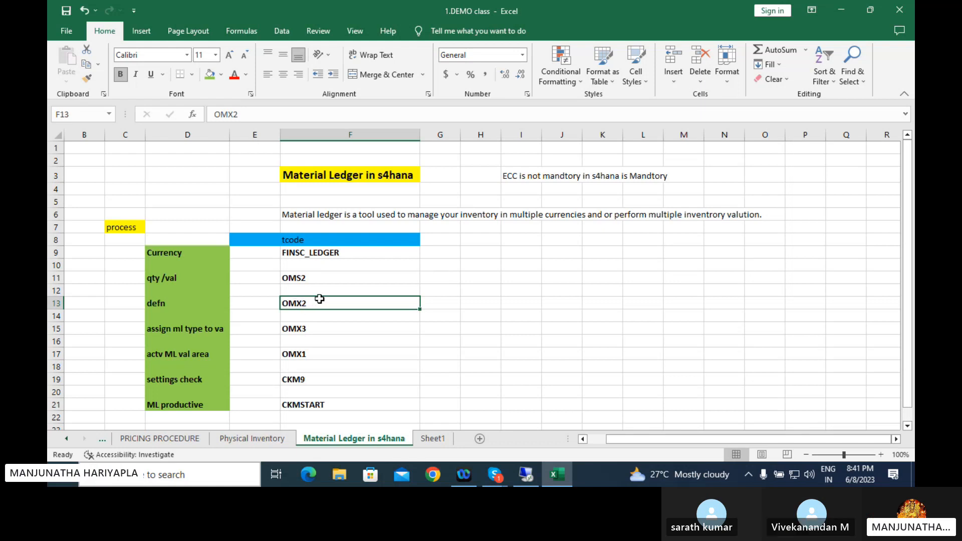
pyautogui.click(316, 277)
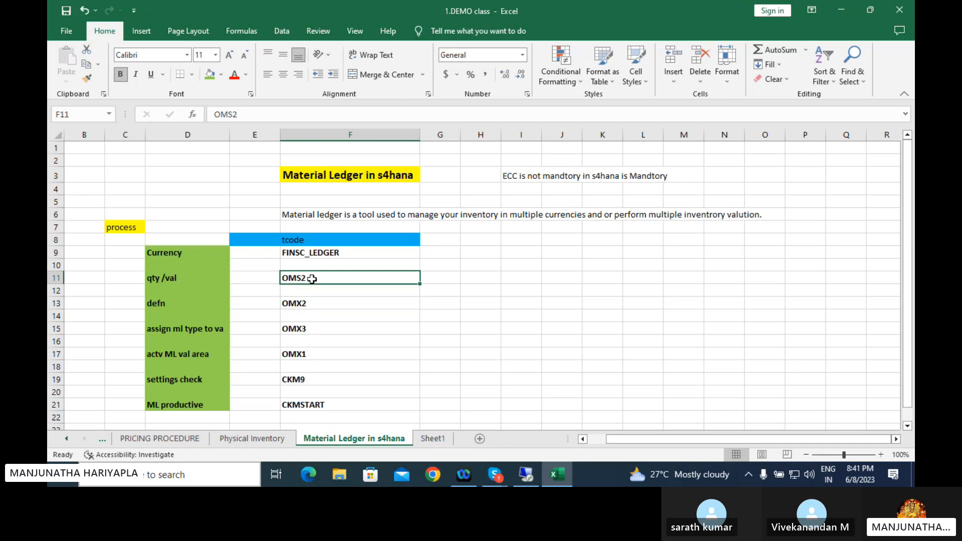
# Review the CKM9 and OMX2 entries in the transaction code list
pyautogui.click(310, 379)
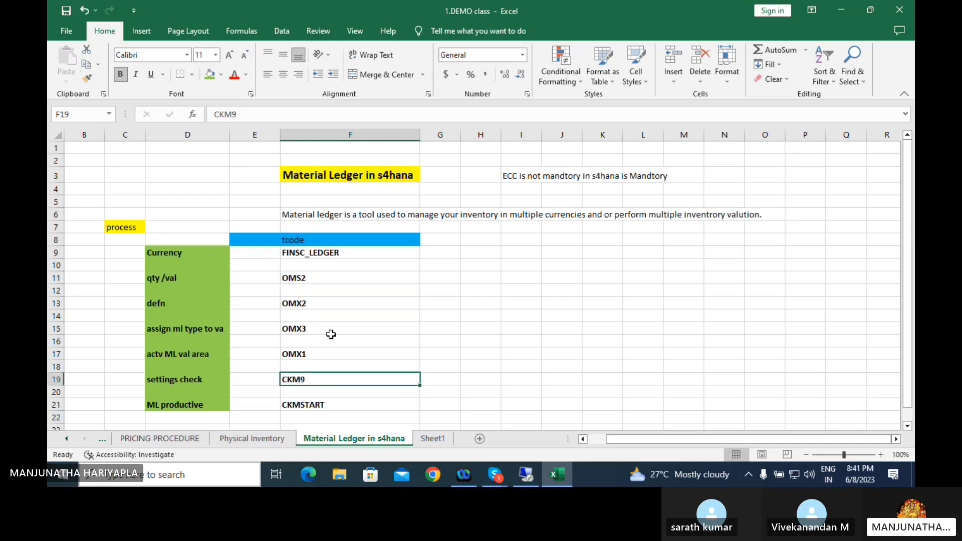
pyautogui.click(327, 304)
pyautogui.click(306, 318)
pyautogui.click(306, 340)
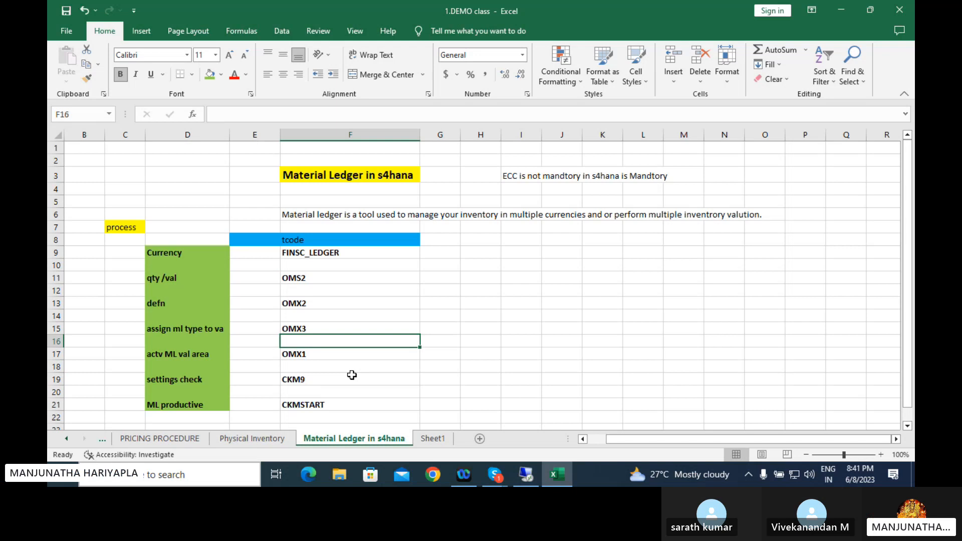
pyautogui.click(321, 306)
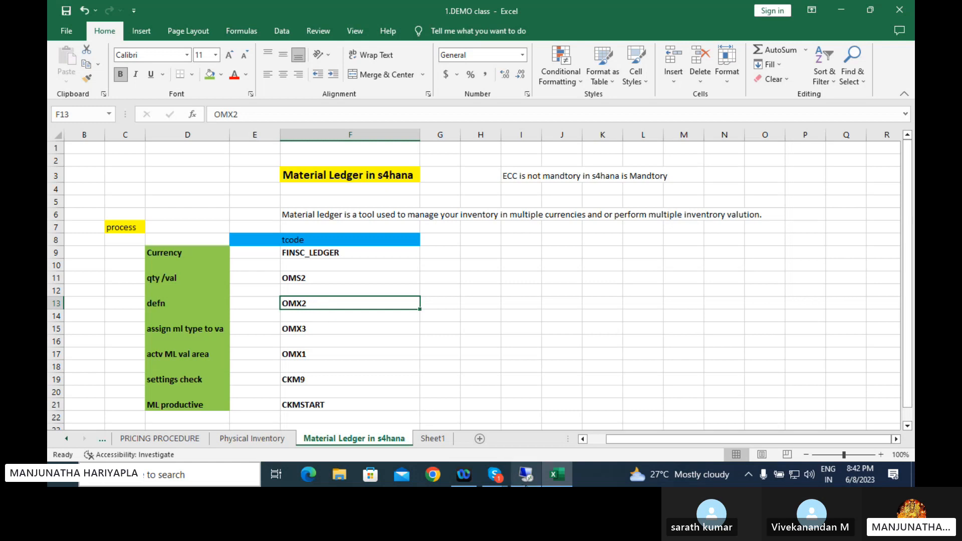
# Switch to the remote SAP session and run transaction OMX2
pyautogui.click(526, 476)
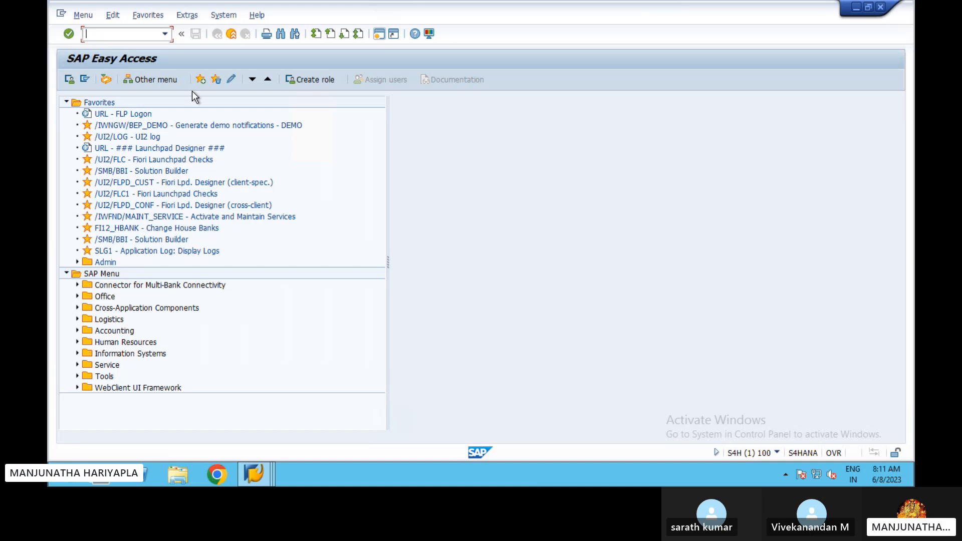
pyautogui.write('omx2')
pyautogui.press('Return')
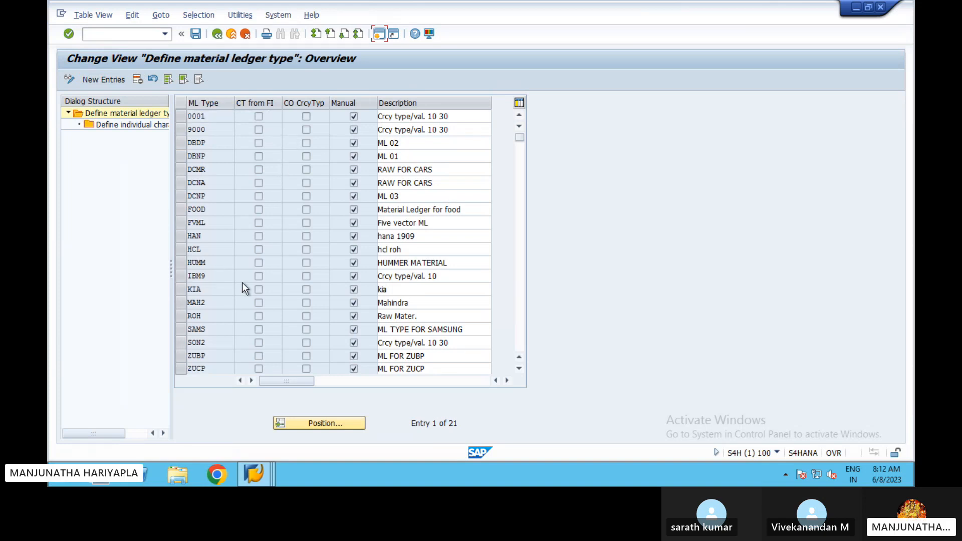
# Check the individual characteristics of material ledger type DCMR and return to the ledger type list
pyautogui.click(184, 168)
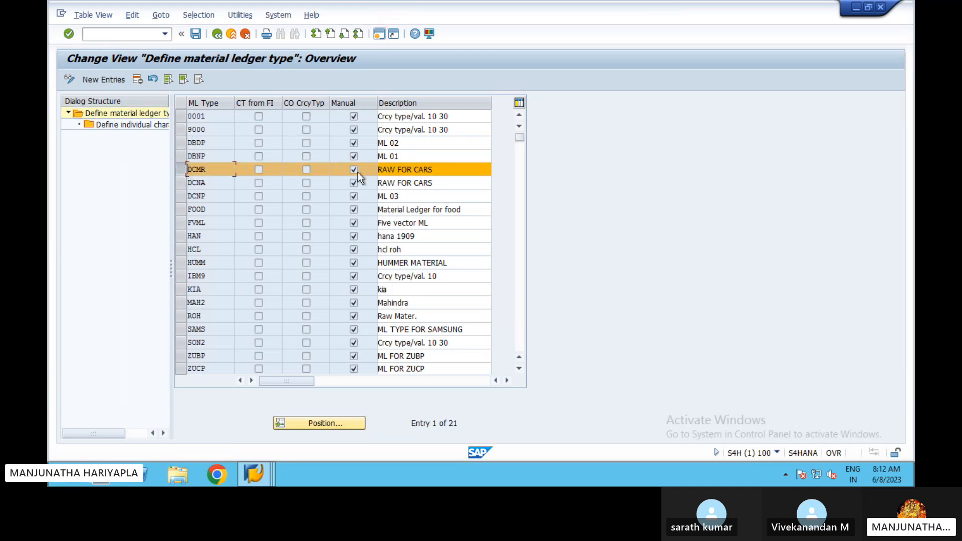
pyautogui.doubleClick(143, 125)
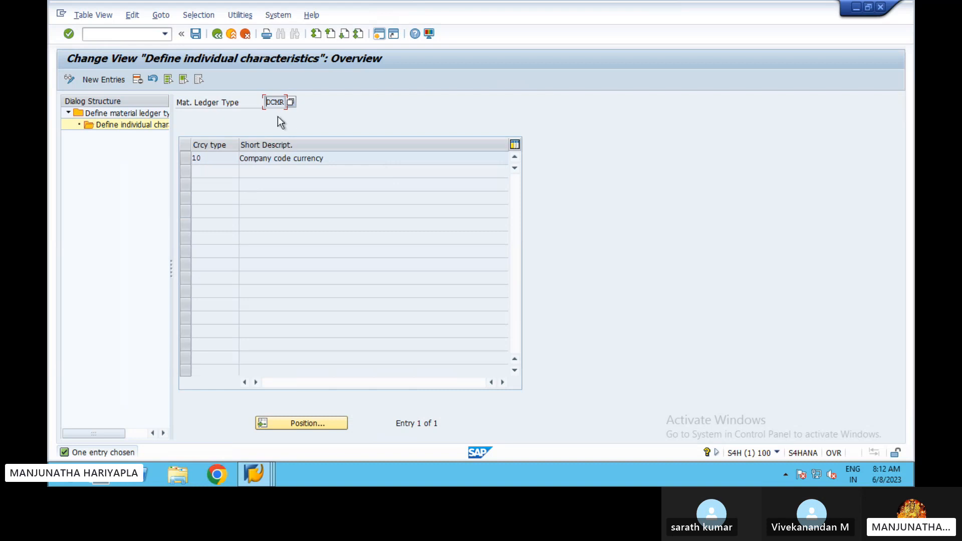
pyautogui.click(217, 35)
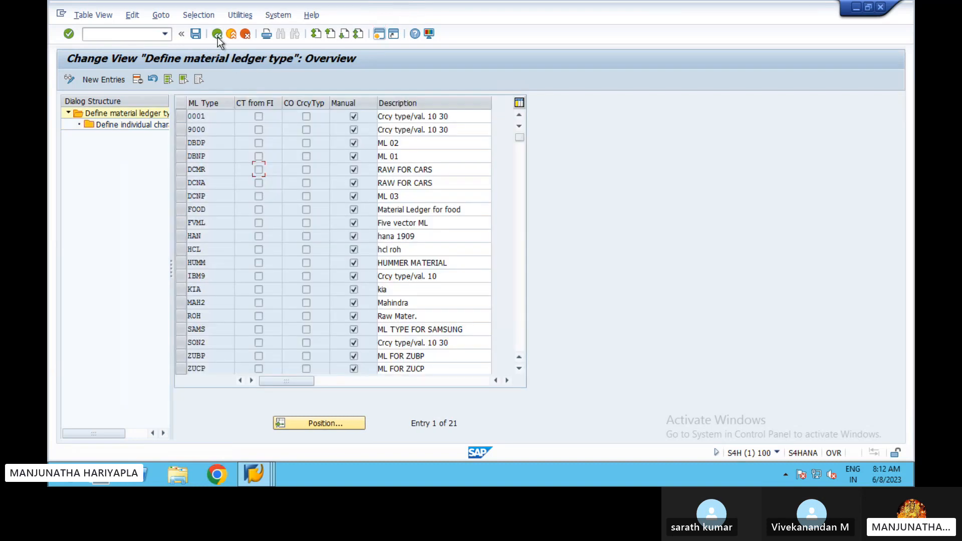
# Examine the currency types defined for material ledger type 0001 and return to the ledger type list
pyautogui.click(216, 116)
pyautogui.click(184, 116)
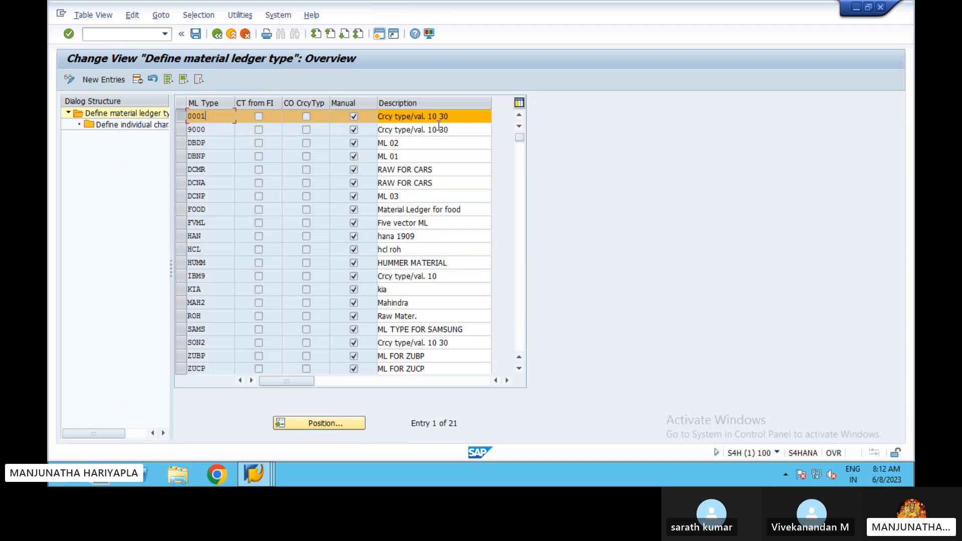
pyautogui.doubleClick(125, 125)
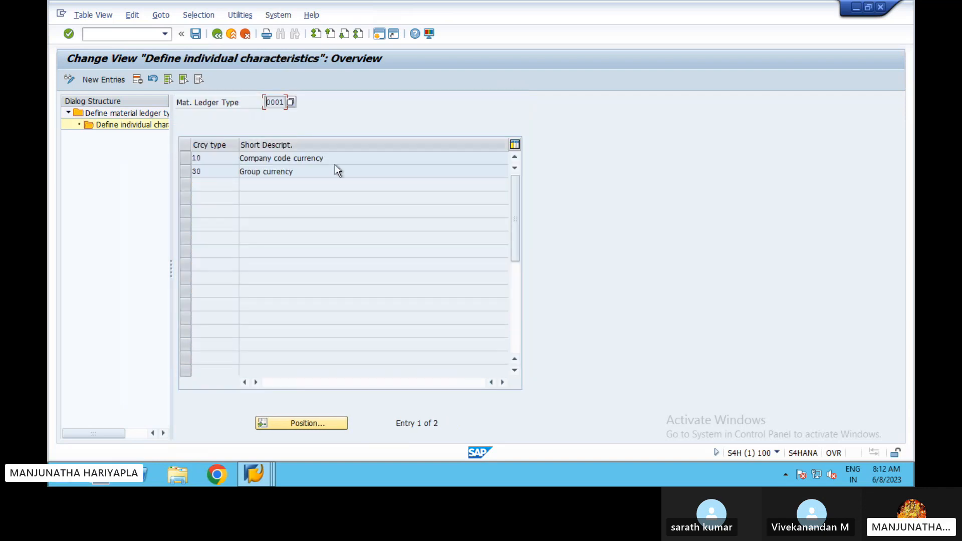
pyautogui.click(312, 171)
pyautogui.click(218, 36)
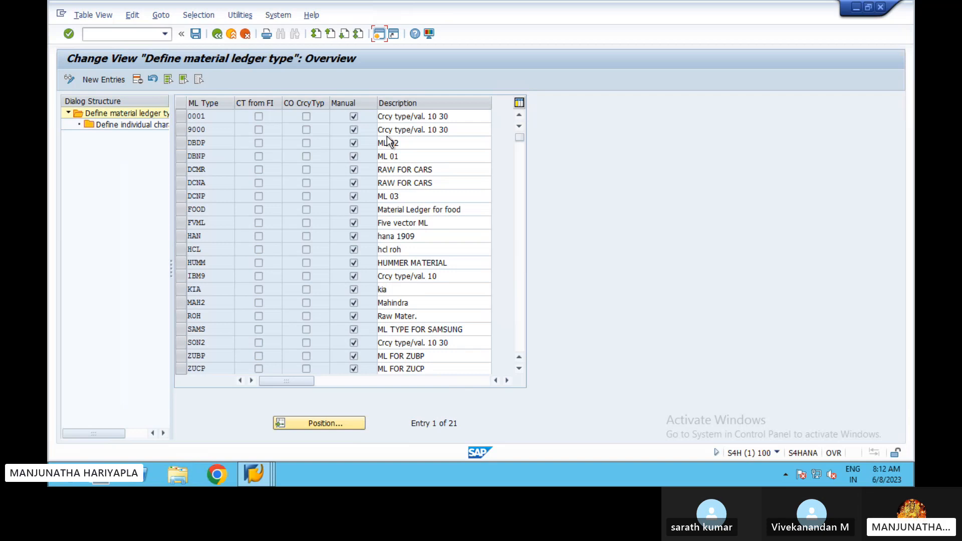
# Switch to the Excel workbook and enter 10, 20, 30 and 40 in cells G13 to J13 beside OMX2
pyautogui.moveTo(700, 2)
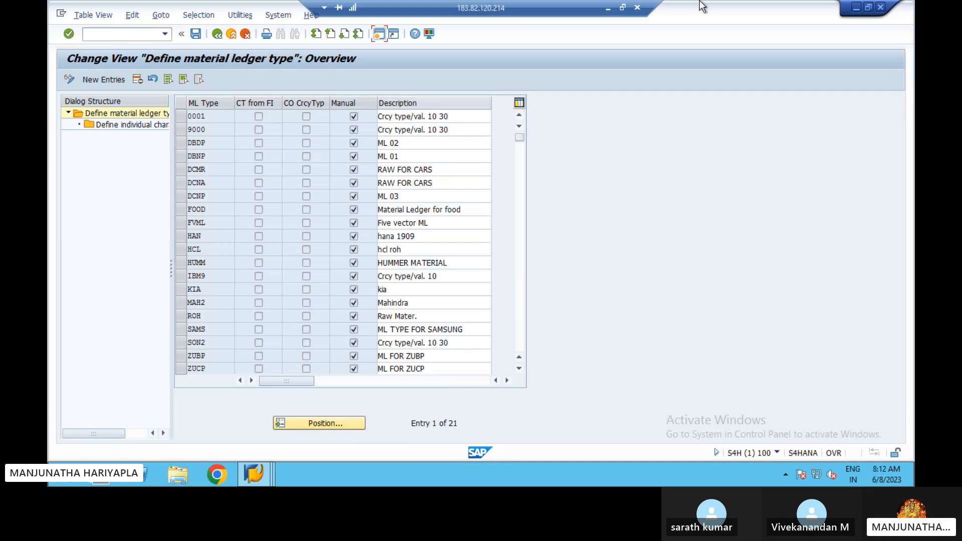
pyautogui.click(607, 7)
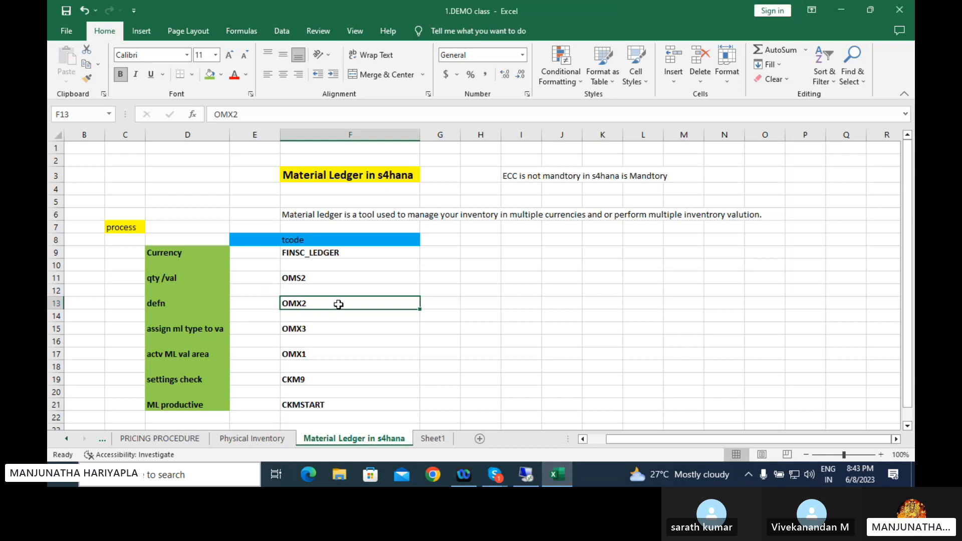
pyautogui.click(440, 302)
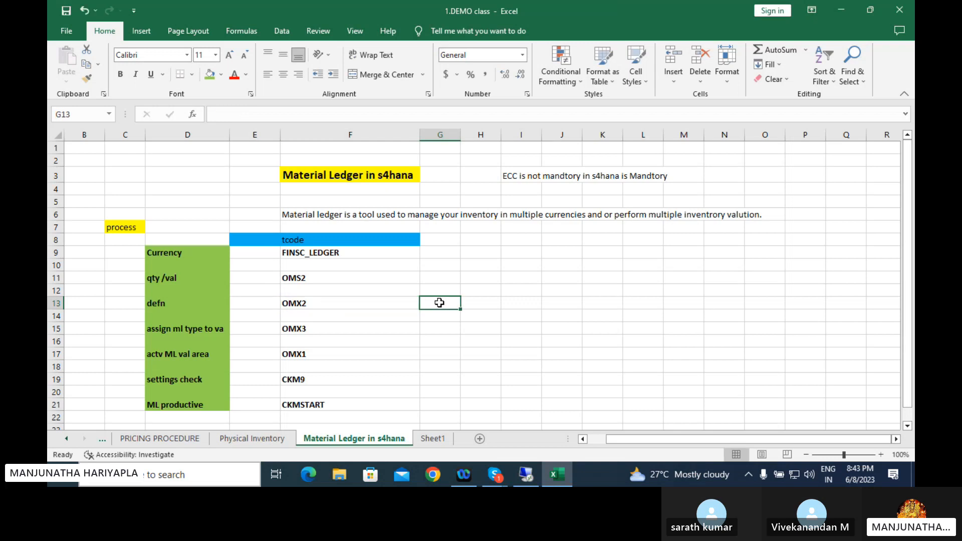
pyautogui.write('10')
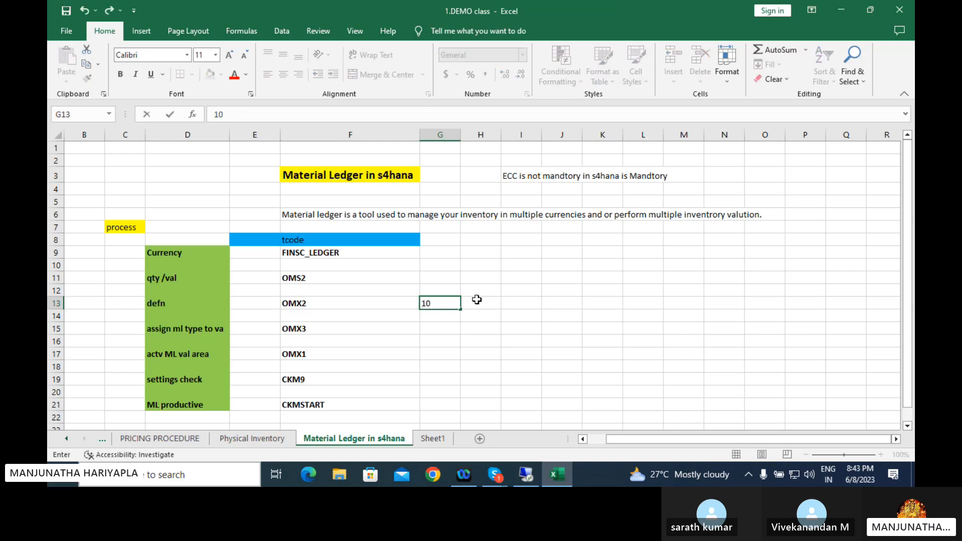
pyautogui.click(477, 303)
pyautogui.write('20')
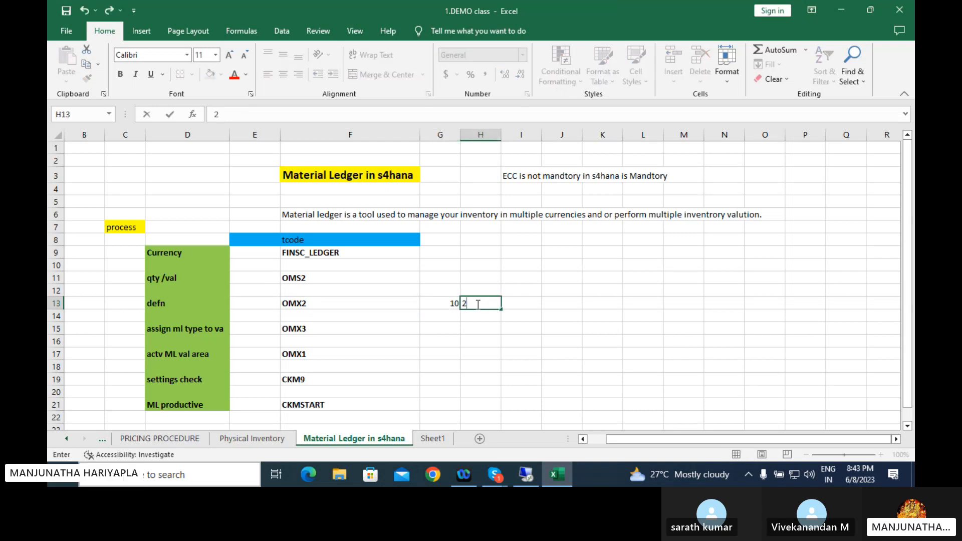
pyautogui.click(517, 306)
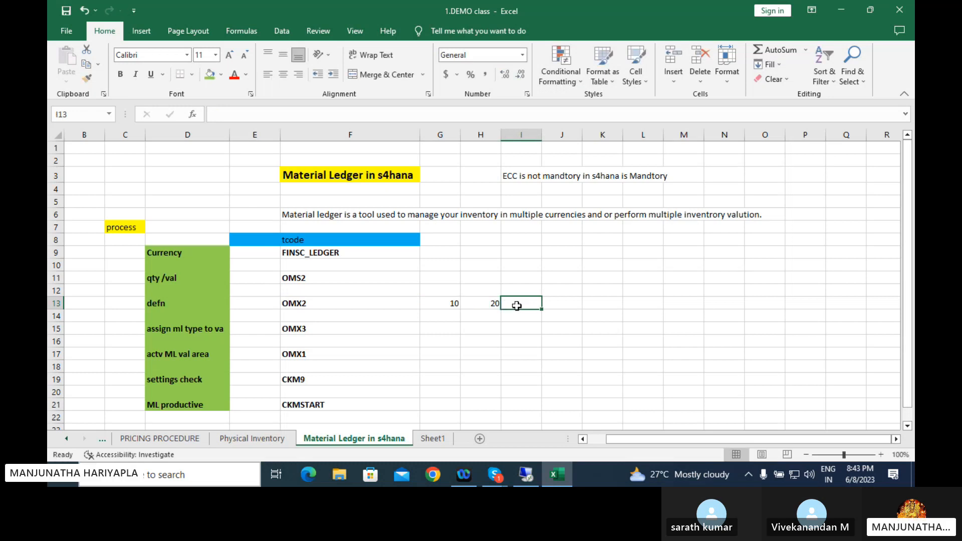
pyautogui.write('30')
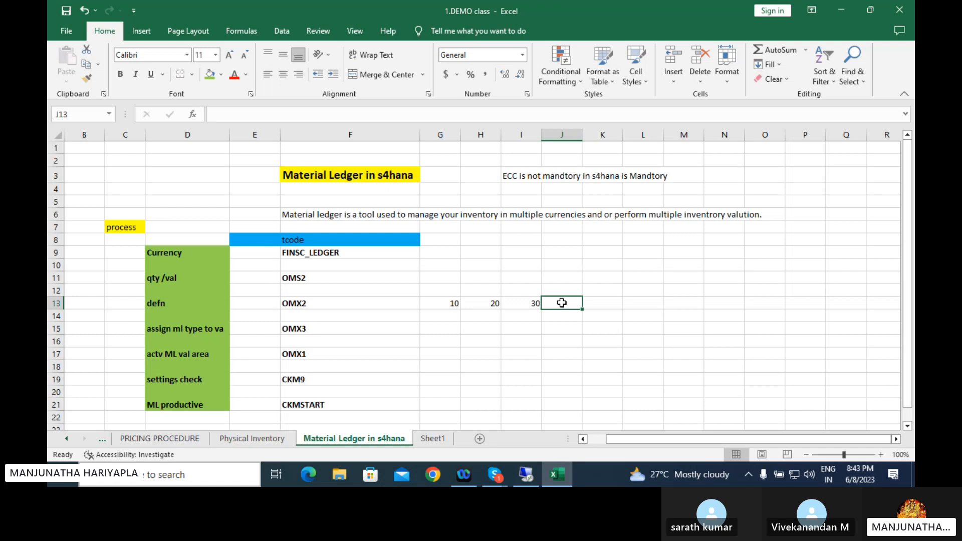
pyautogui.write('40')
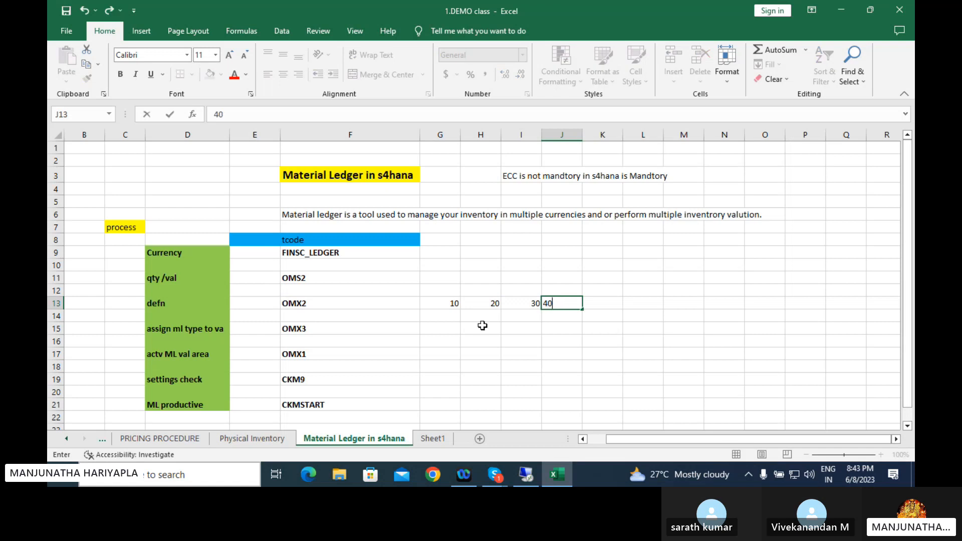
pyautogui.click(452, 325)
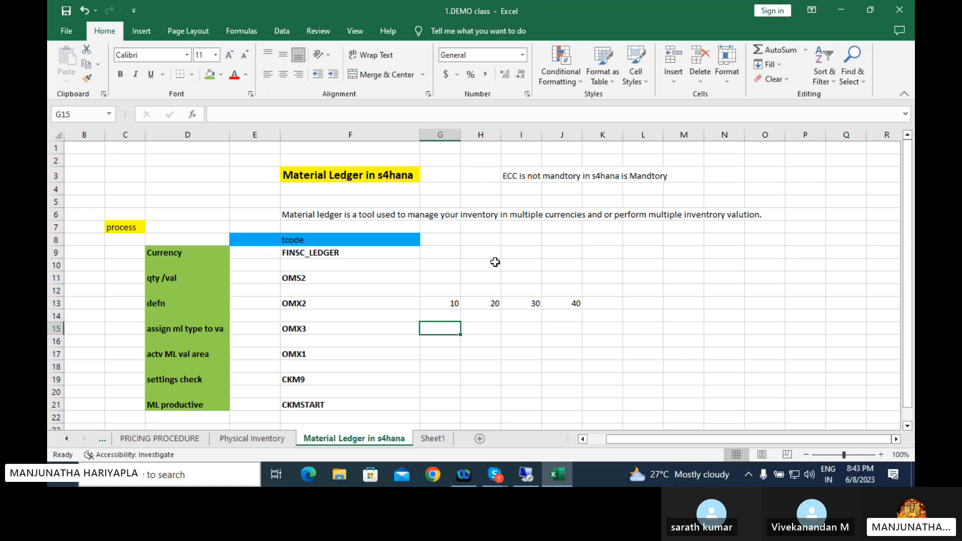
# Switch back to the SAP session, recheck the currency types of material ledger type 0001 and return to SAP Easy Access
pyautogui.click(528, 474)
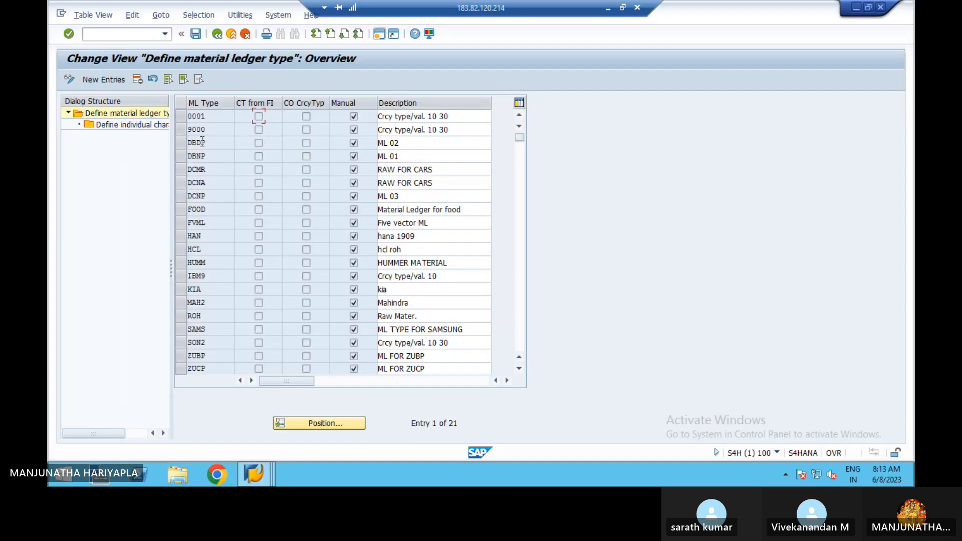
pyautogui.click(179, 113)
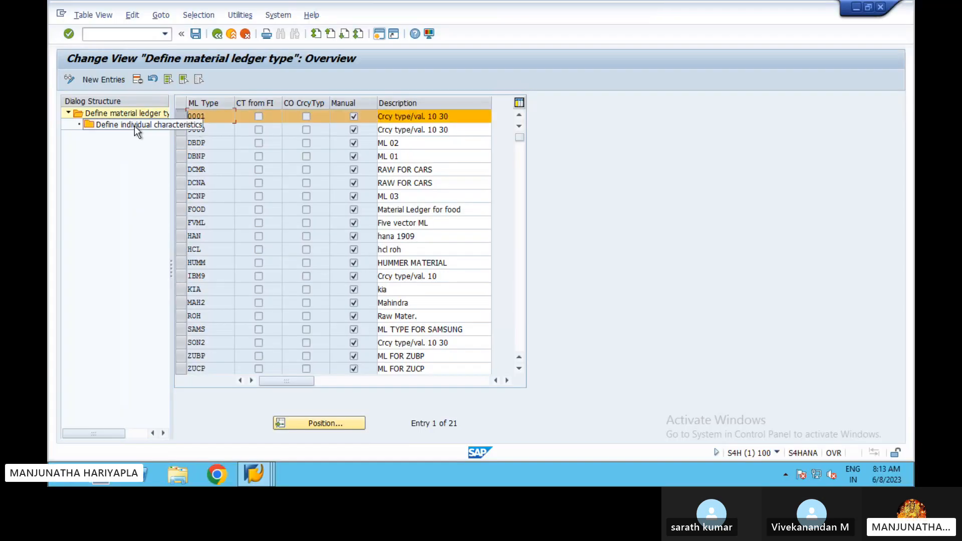
pyautogui.doubleClick(134, 125)
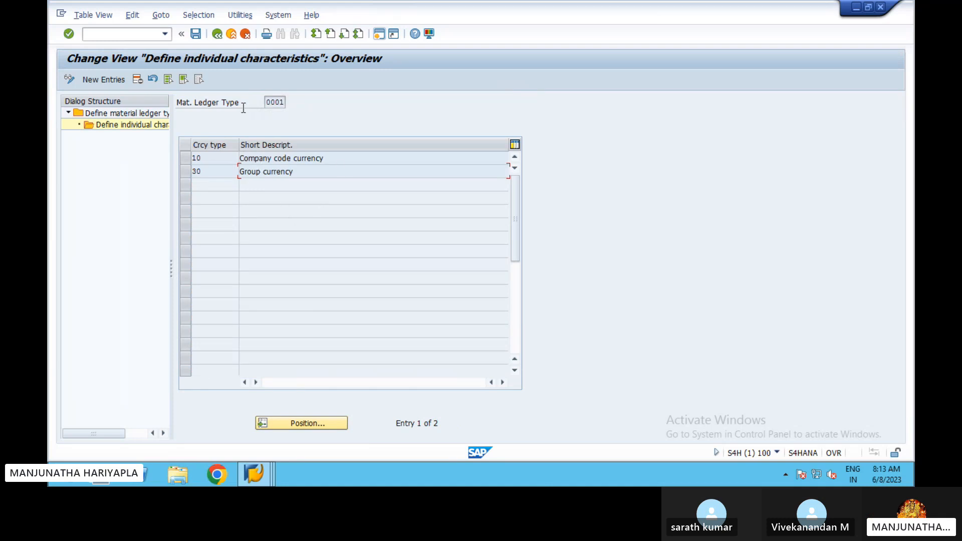
pyautogui.click(217, 34)
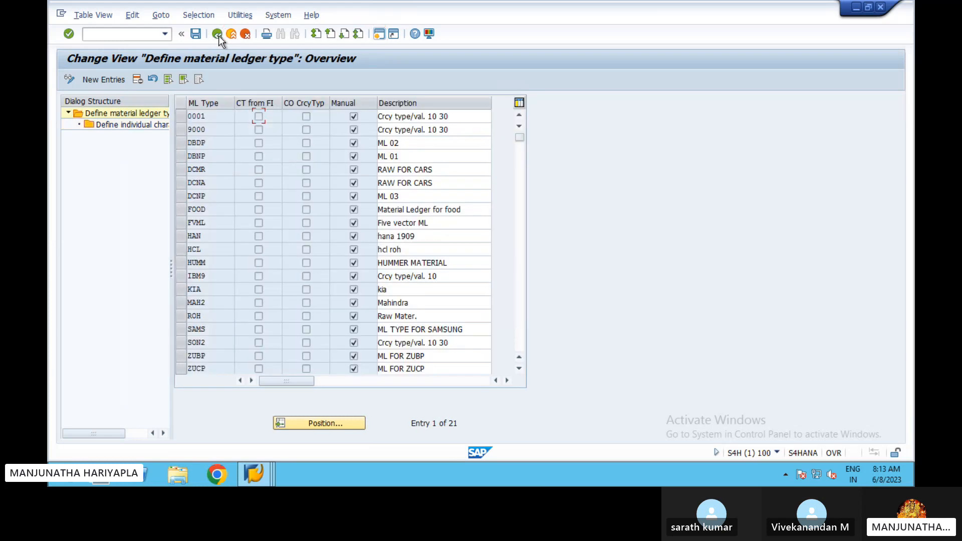
pyautogui.click(218, 35)
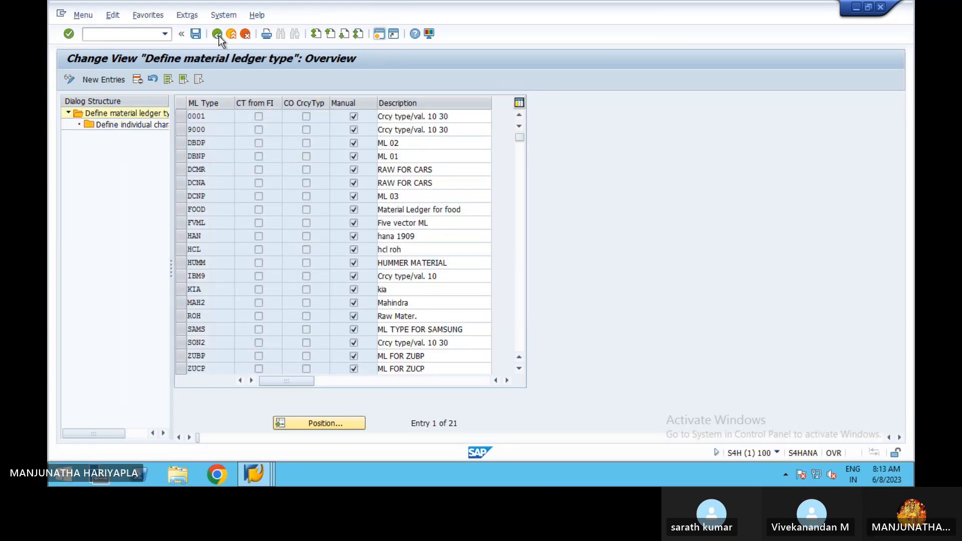
# Run transaction OMX3 to open the assignment of material ledger types to valuation areas
pyautogui.click(140, 36)
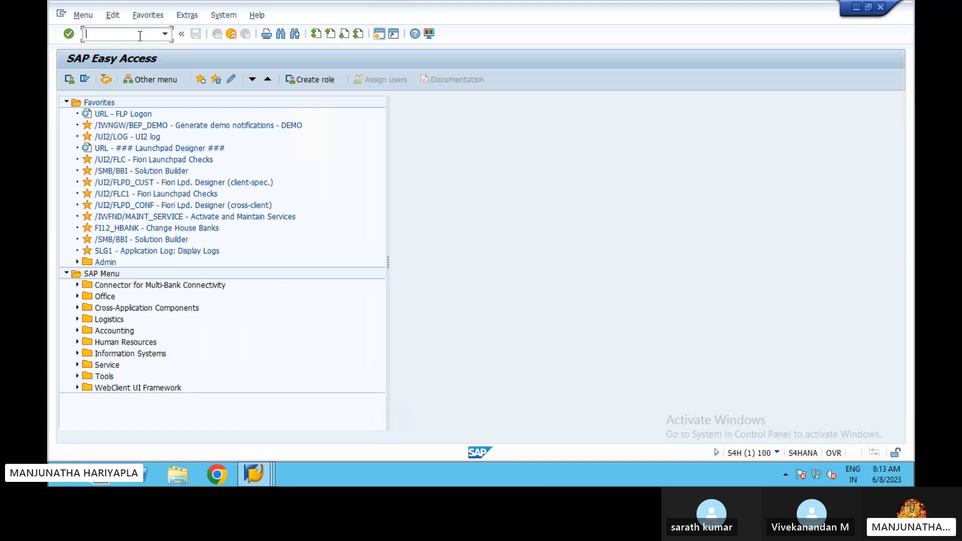
pyautogui.write('om')
pyautogui.press('BackSpace')
pyautogui.press('BackSpace')
pyautogui.write('OMX3')
pyautogui.press('Return')
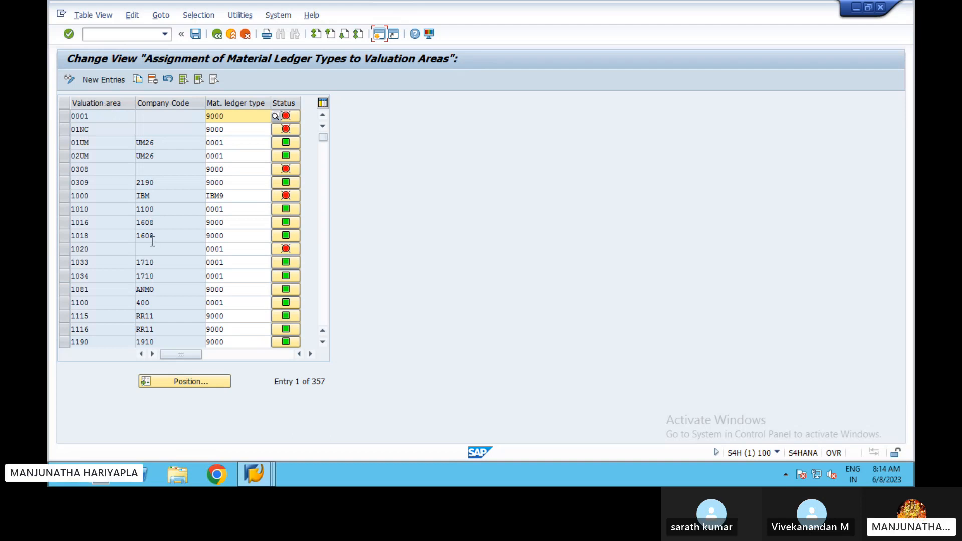
# Browse the valuation areas down to 1710 and examine the status detail of valuation area 1717
pyautogui.click(322, 342)
pyautogui.click(322, 342)
pyautogui.click(323, 341)
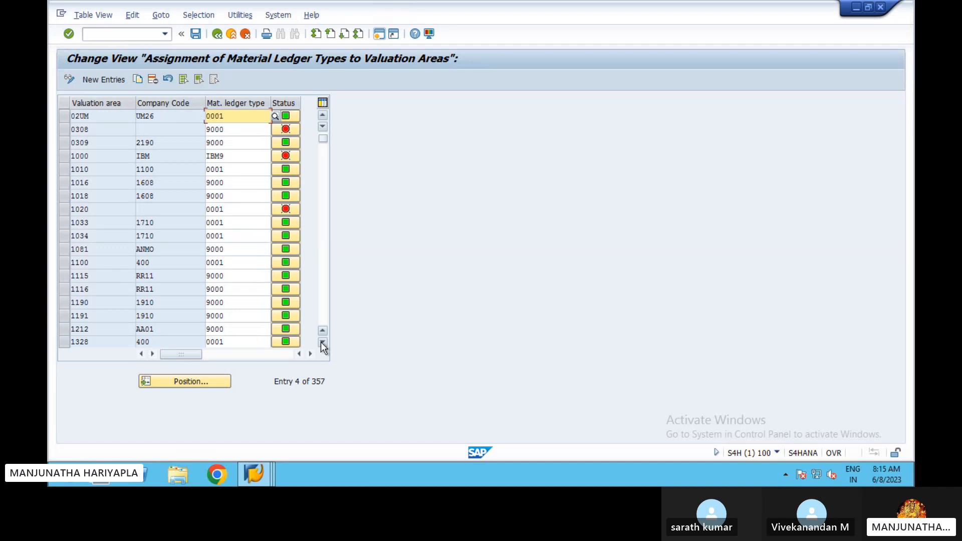
pyautogui.click(322, 343)
pyautogui.click(323, 343)
pyautogui.click(323, 343)
pyautogui.click(323, 343)
pyautogui.click(322, 343)
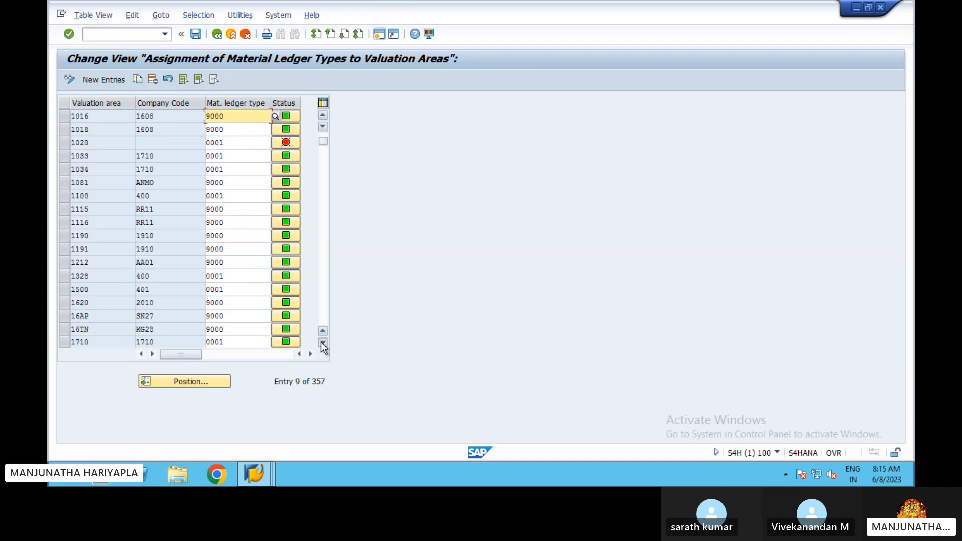
pyautogui.click(323, 343)
pyautogui.click(322, 342)
pyautogui.click(322, 343)
pyautogui.click(323, 343)
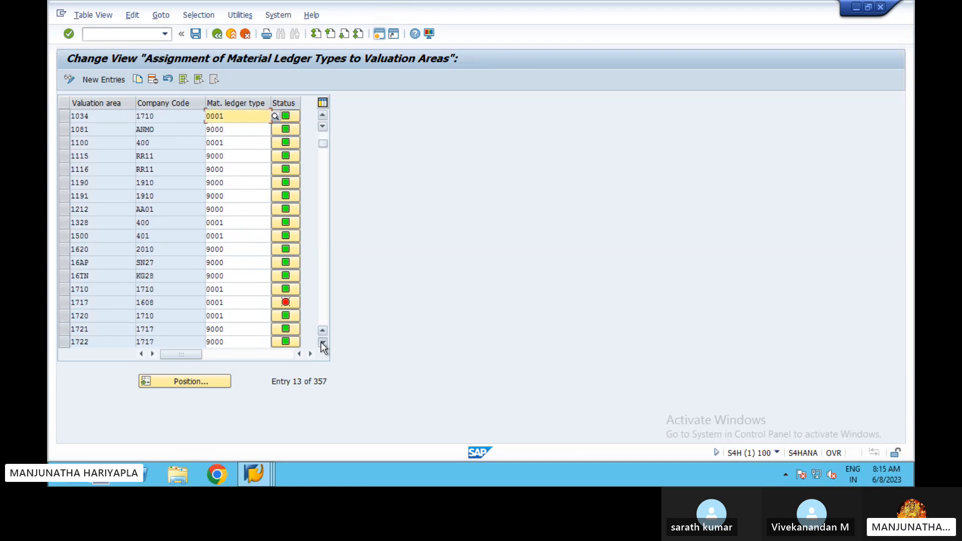
pyautogui.click(323, 343)
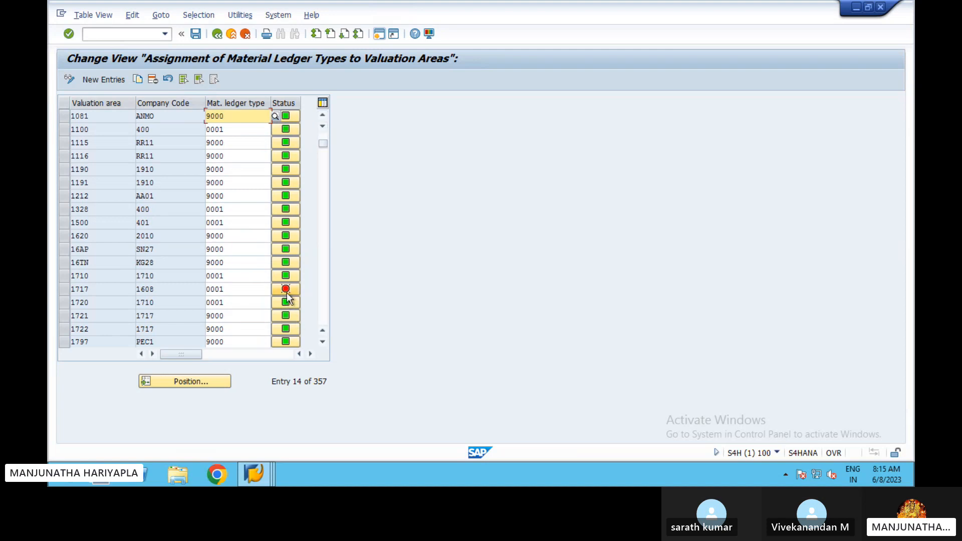
pyautogui.moveTo(287, 294)
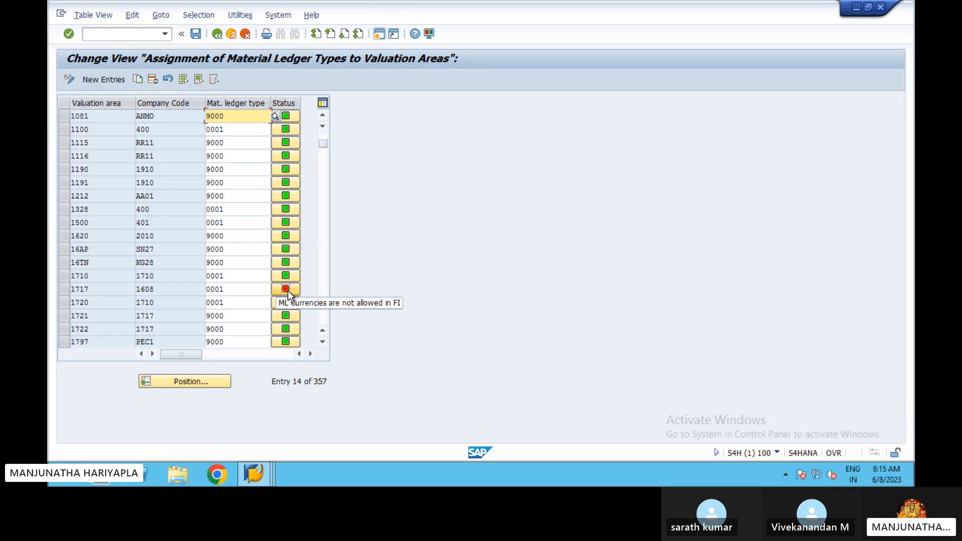
# Check the company code and material ledger type assigned to valuation area 1710
pyautogui.click(230, 276)
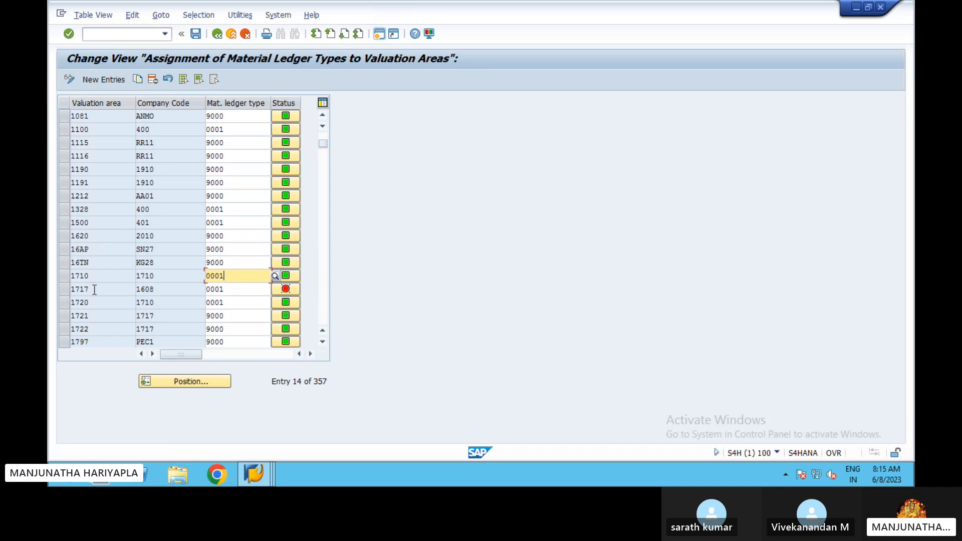
pyautogui.click(100, 274)
pyautogui.click(202, 278)
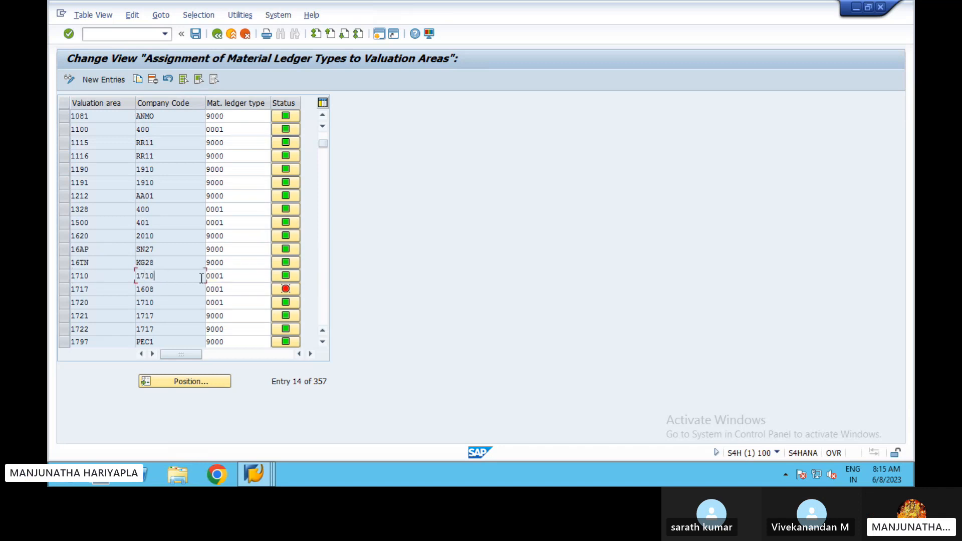
pyautogui.click(233, 276)
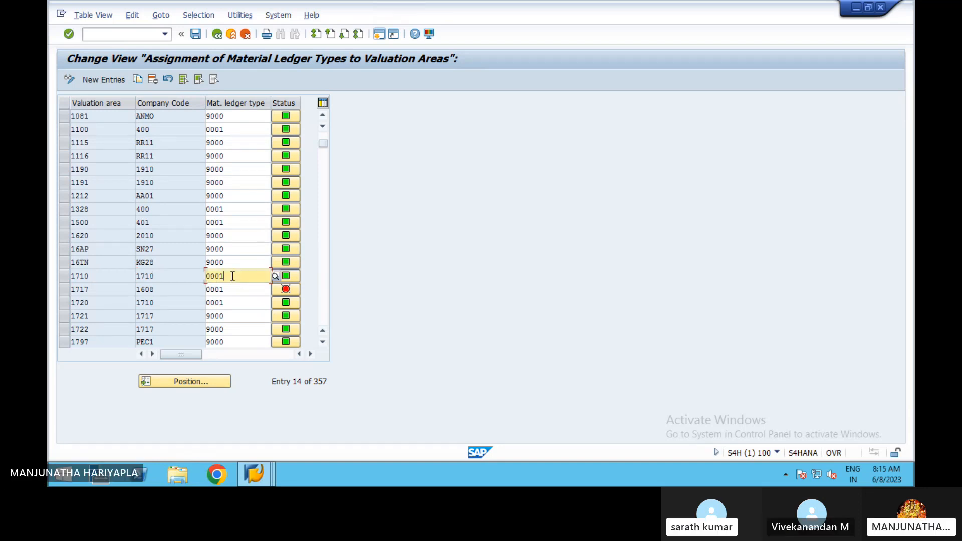
# Review the company code, material ledger type and status assigned to valuation area 1710, and return to SAP Easy Access
pyautogui.click(65, 278)
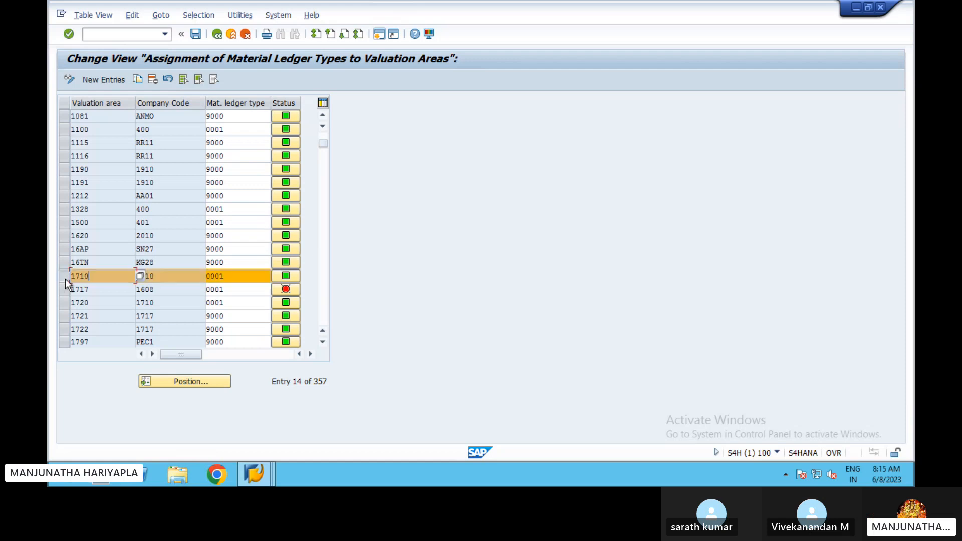
pyautogui.click(262, 283)
pyautogui.click(252, 274)
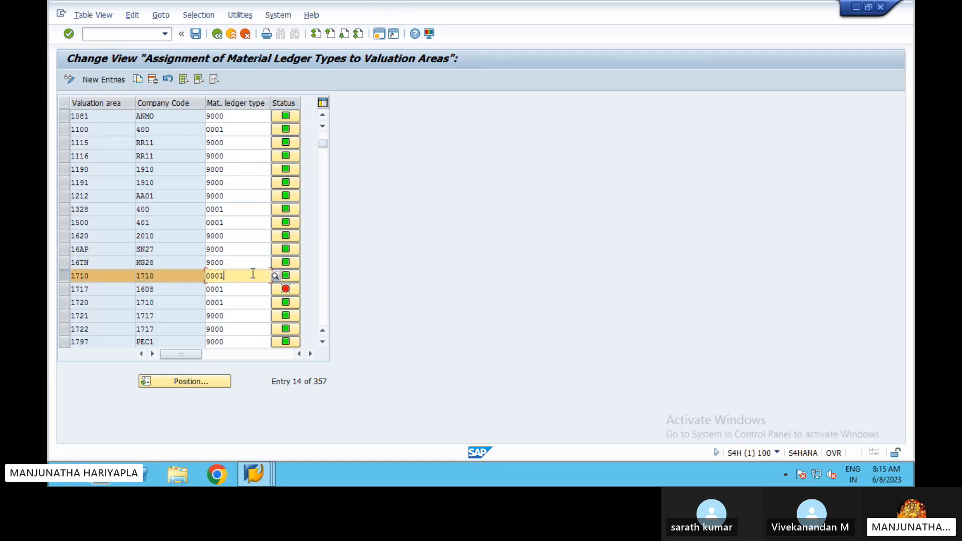
pyautogui.click(62, 275)
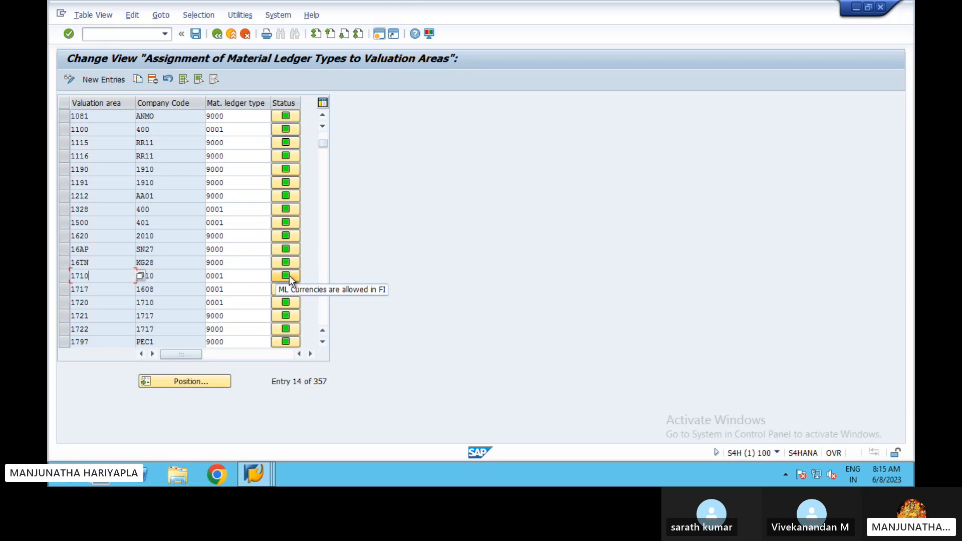
pyautogui.click(247, 275)
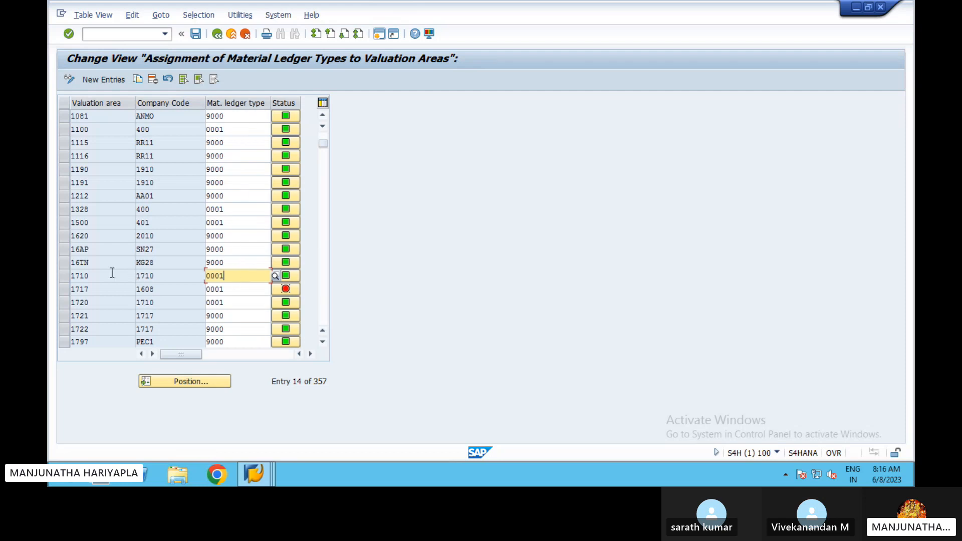
pyautogui.click(218, 34)
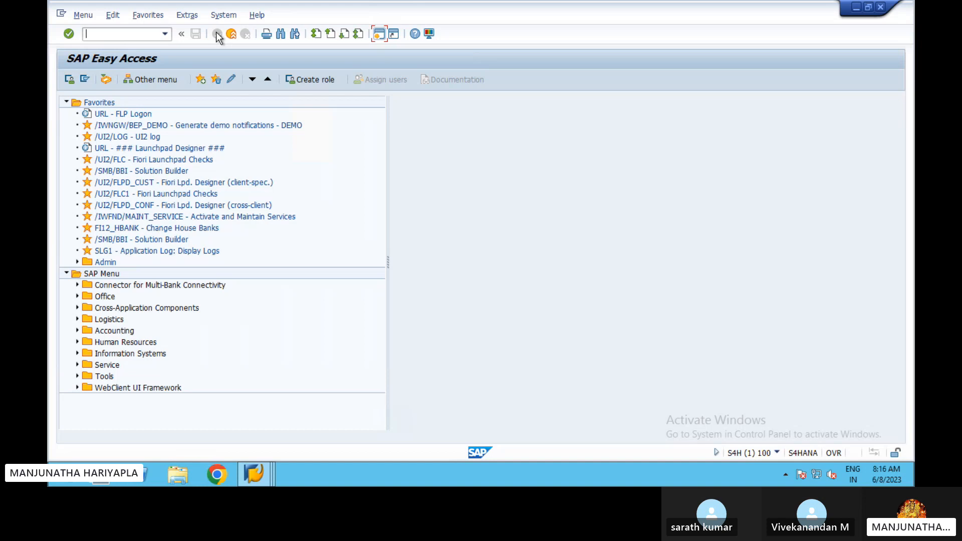
# Run transaction OMX1 and browse the material ledger activation overview down to valuation area 1710
pyautogui.write('OMX1')
pyautogui.press('Return')
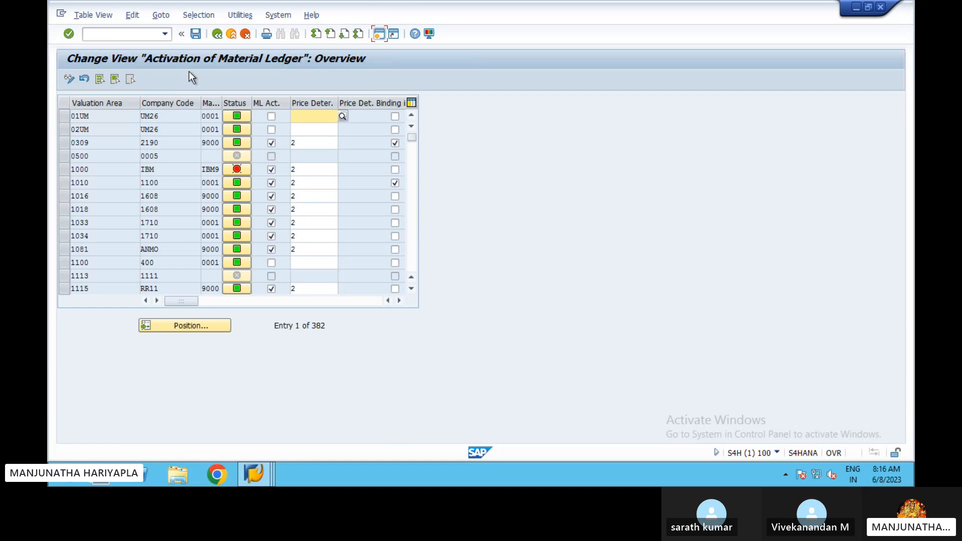
pyautogui.click(314, 118)
pyautogui.click(411, 289)
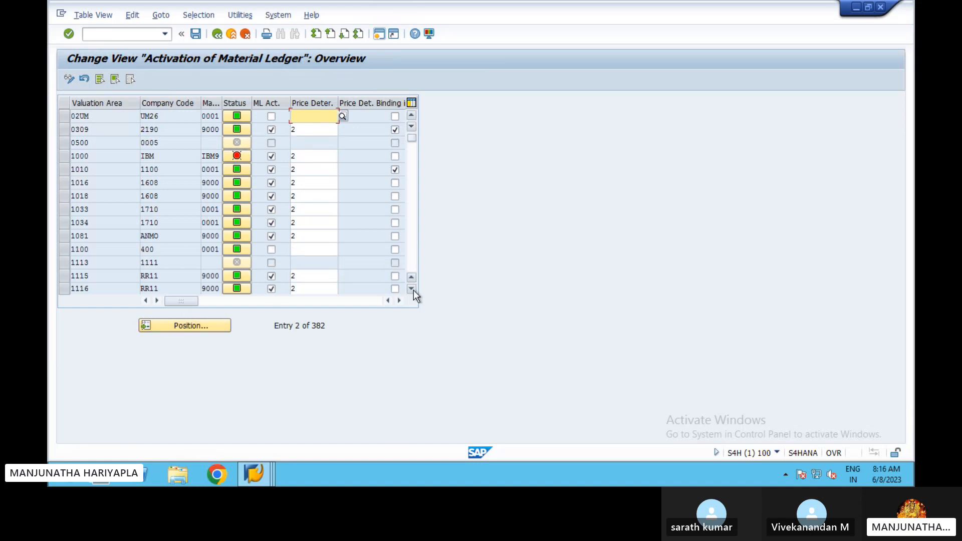
pyautogui.click(412, 289)
pyautogui.click(412, 289)
pyautogui.click(412, 289)
pyautogui.click(412, 289)
pyautogui.click(412, 289)
pyautogui.click(412, 289)
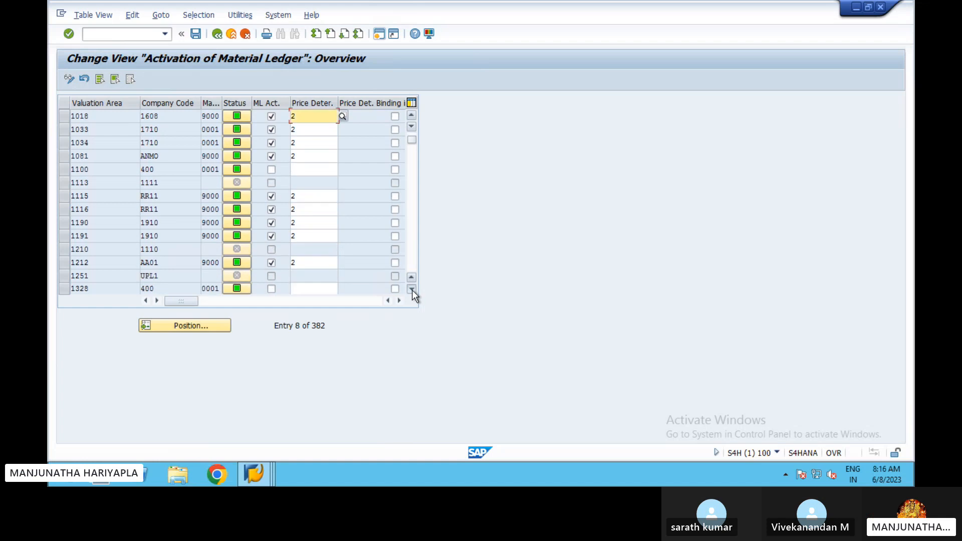
pyautogui.click(411, 289)
pyautogui.click(411, 290)
pyautogui.click(411, 290)
pyautogui.click(411, 289)
pyautogui.click(412, 289)
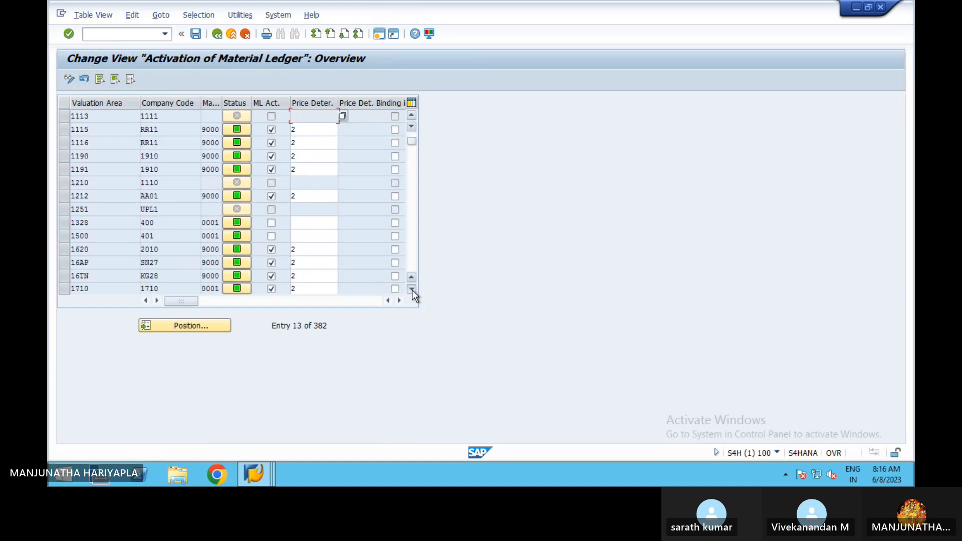
pyautogui.click(411, 289)
pyautogui.click(412, 290)
pyautogui.click(411, 290)
pyautogui.click(411, 290)
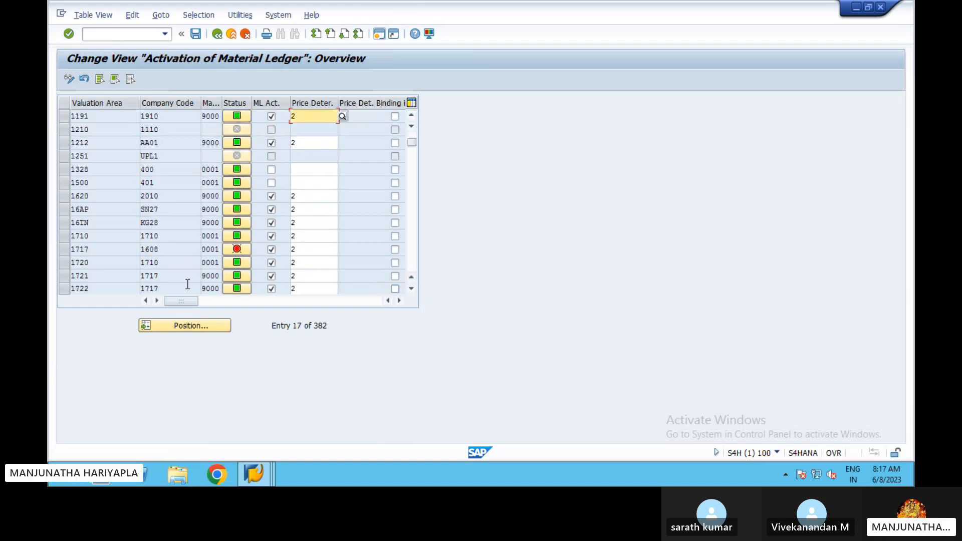
# Check valuation area 1710's company code, ledger type and activation, and look up the possible price determination values
pyautogui.click(110, 241)
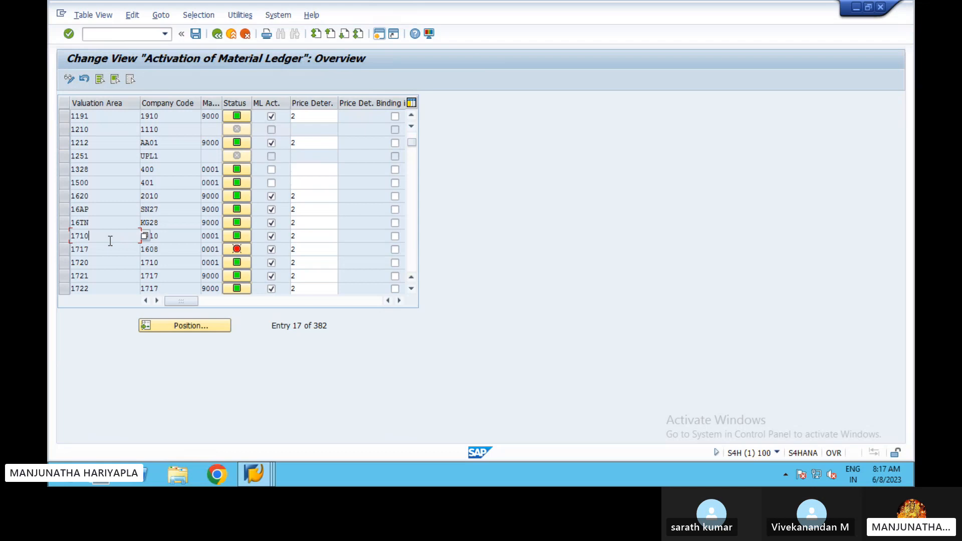
pyautogui.click(170, 239)
pyautogui.click(218, 240)
pyautogui.click(302, 237)
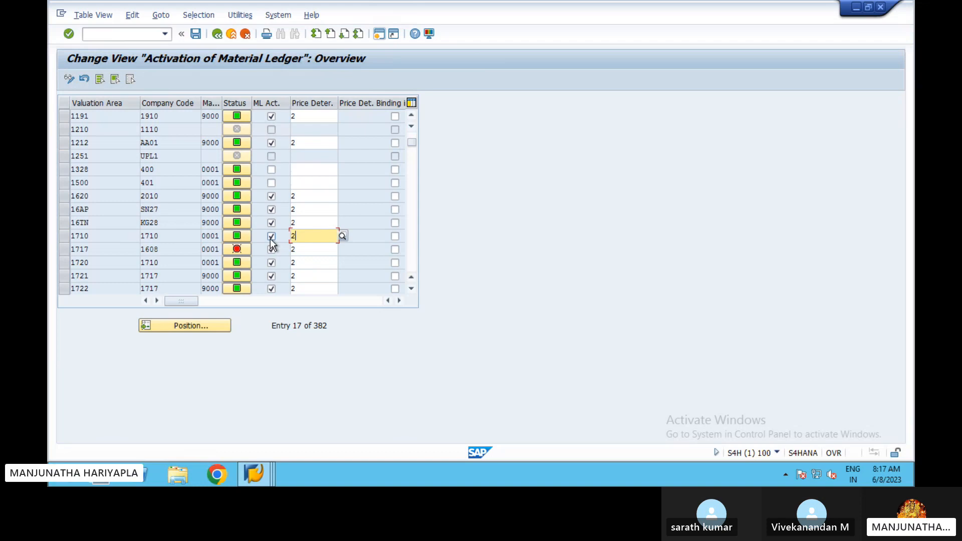
pyautogui.click(343, 235)
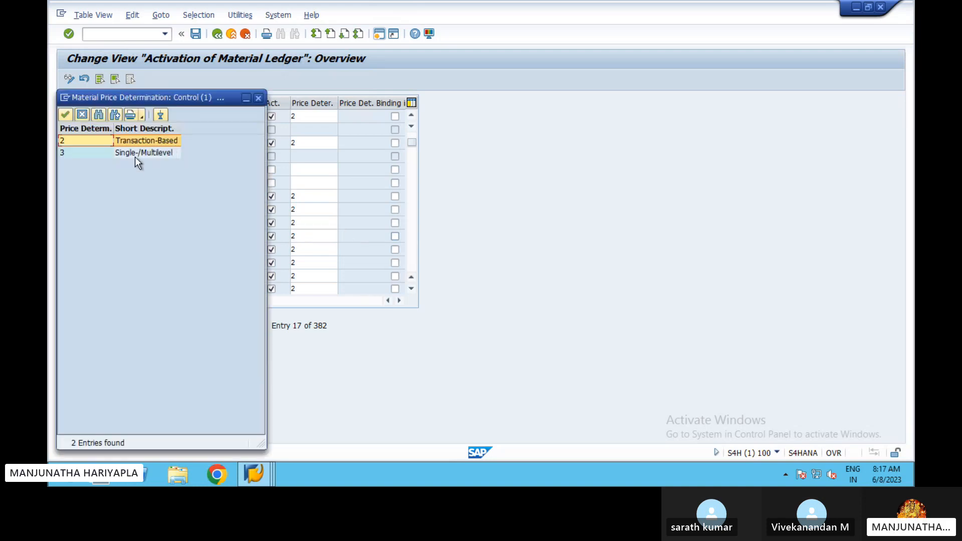
pyautogui.click(81, 119)
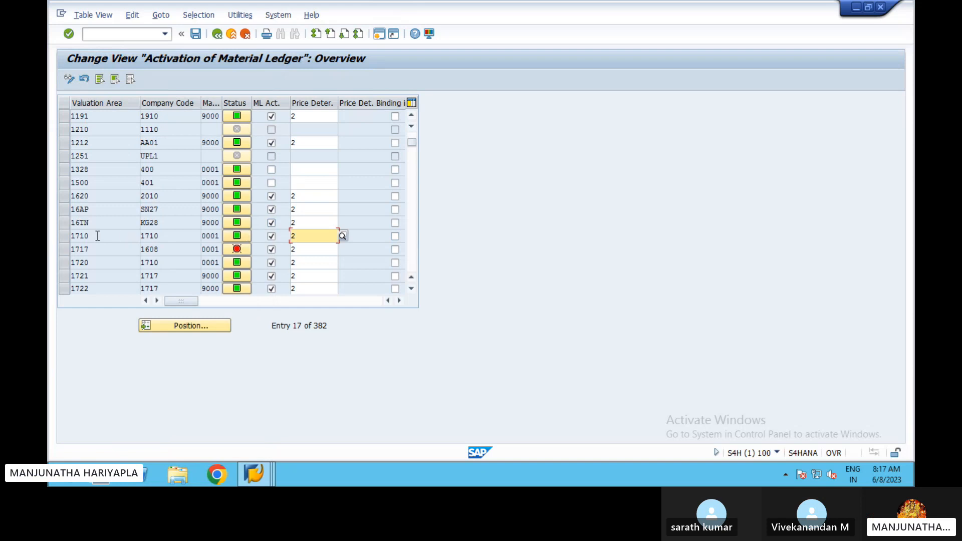
# Select the valuation area 1710 entry, save the activation settings and return to SAP Easy Access
pyautogui.click(65, 236)
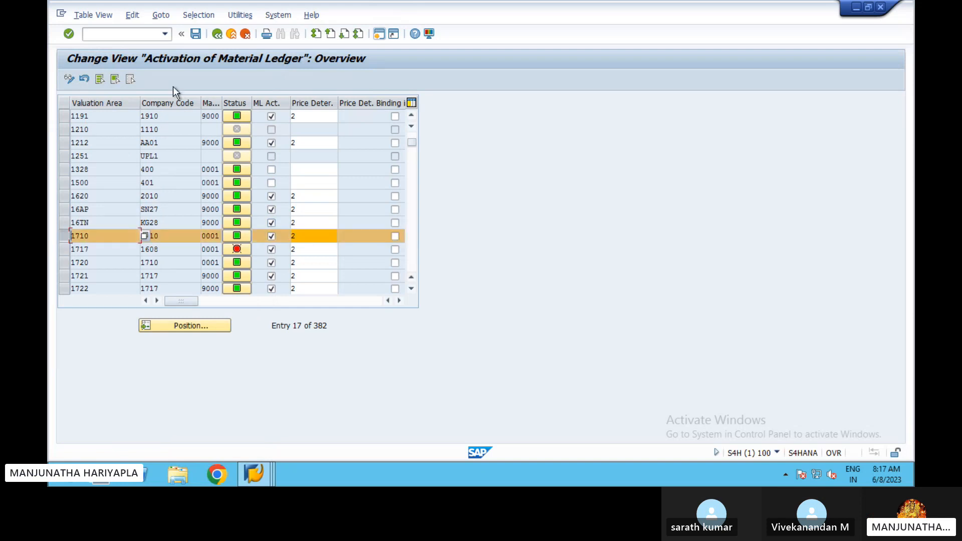
pyautogui.click(195, 35)
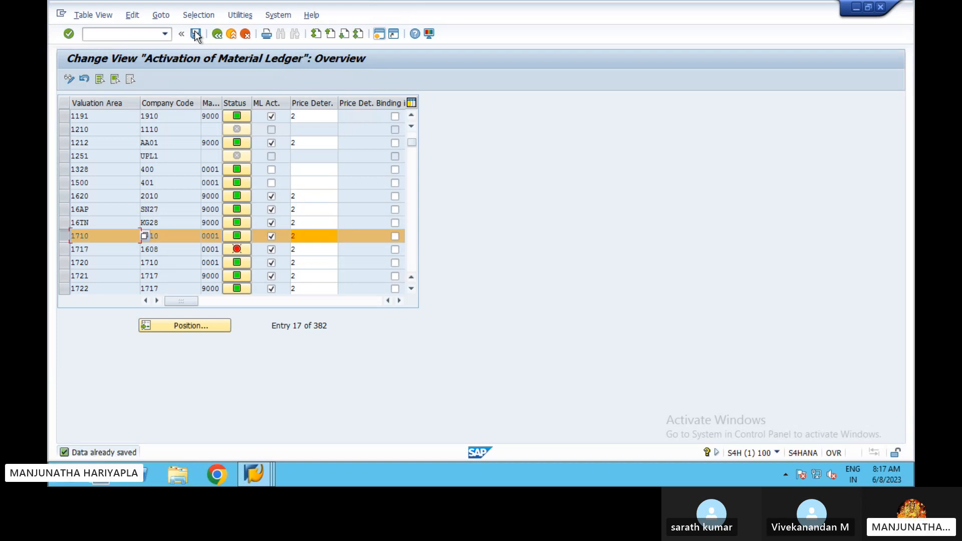
pyautogui.click(216, 34)
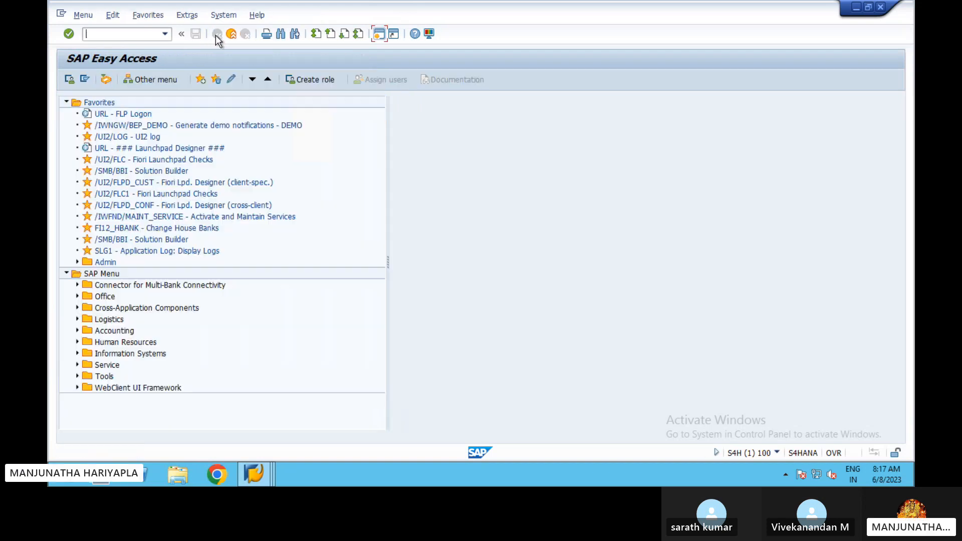
# Run transaction MM03 and display the Accounting 1 view of material RTP for plant 1710
pyautogui.write('/NMM03')
pyautogui.press('Return')
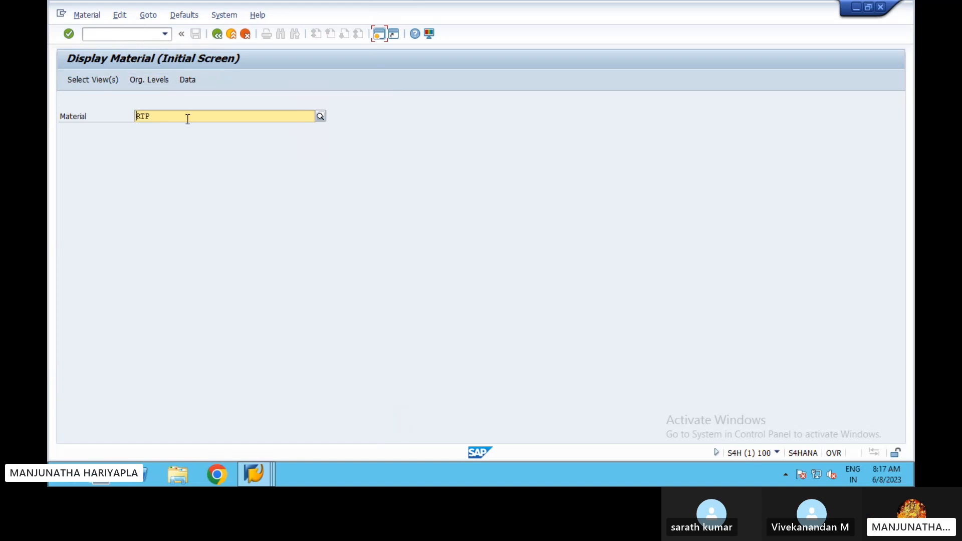
pyautogui.press('Return')
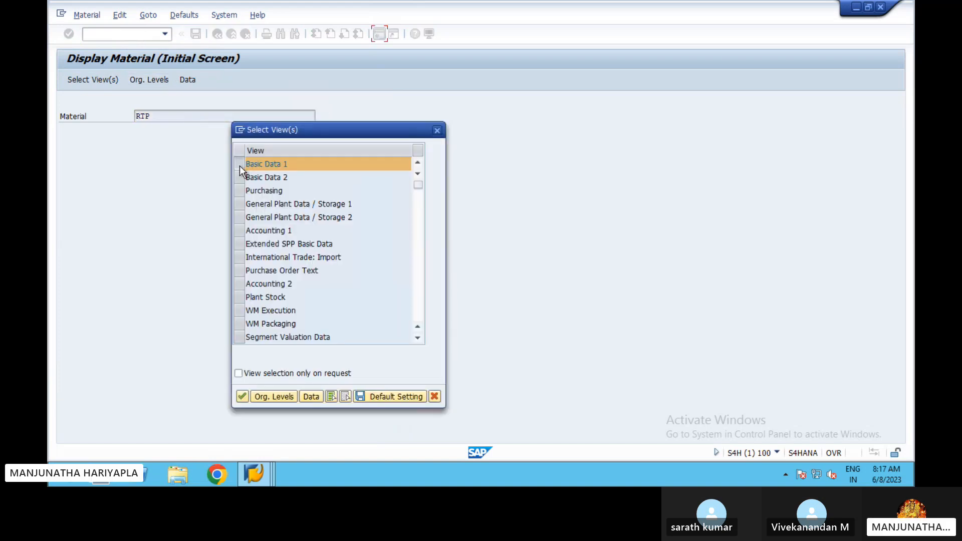
pyautogui.click(239, 165)
pyautogui.click(238, 232)
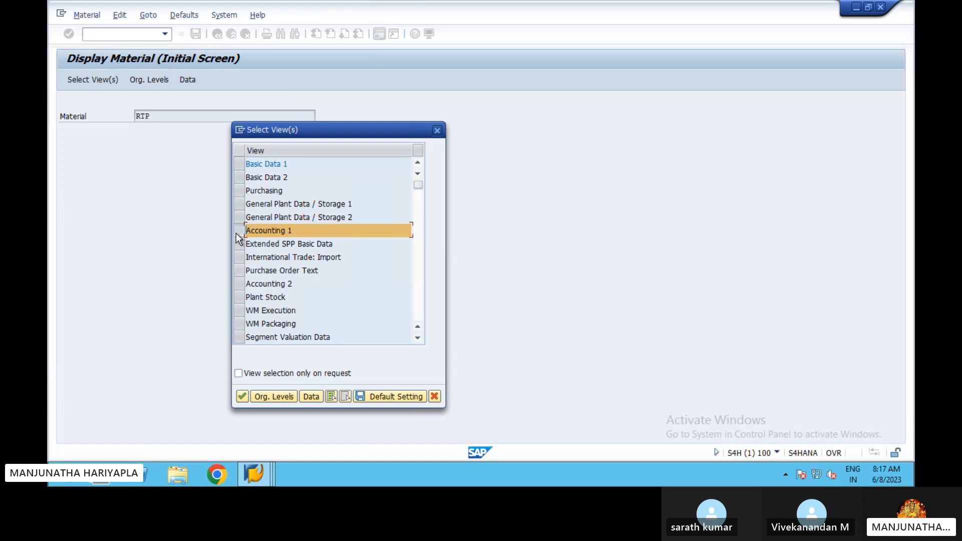
pyautogui.click(242, 398)
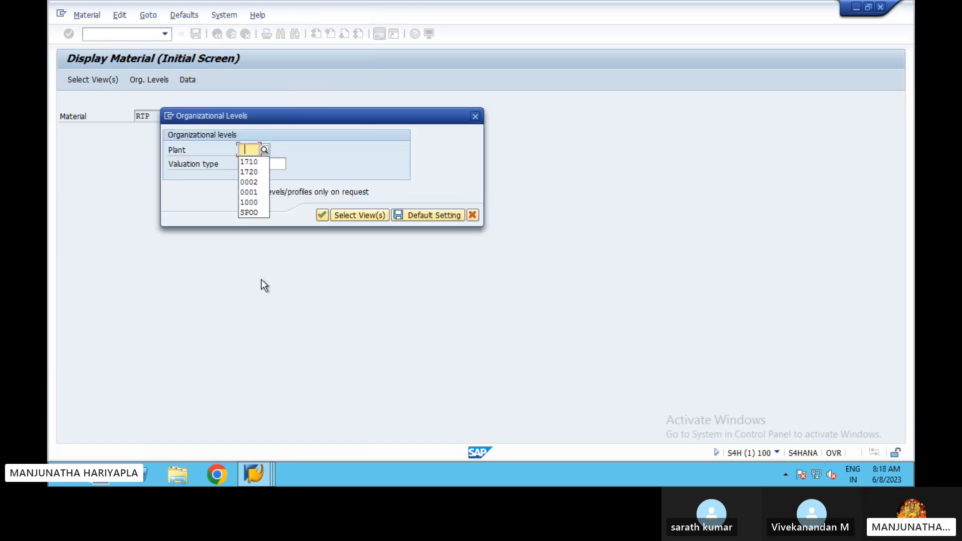
pyautogui.click(250, 162)
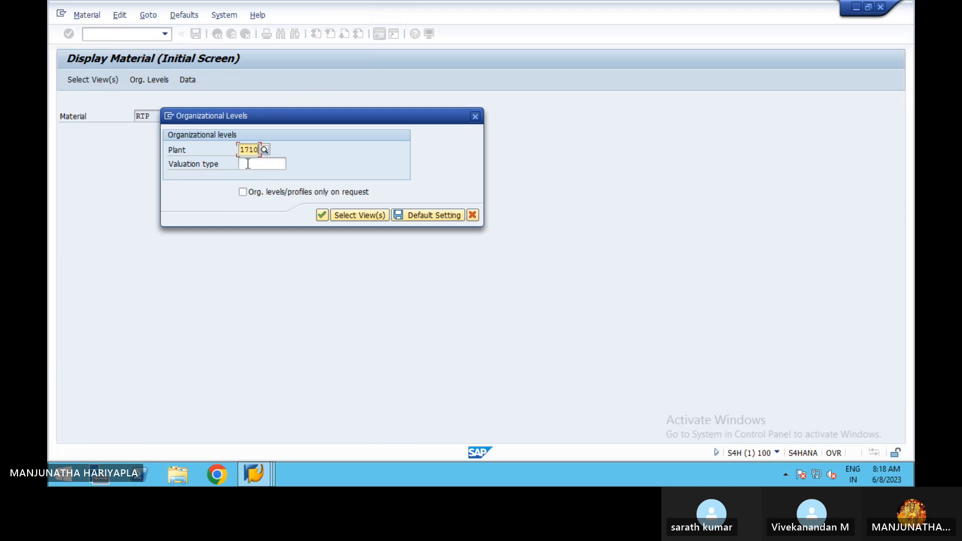
pyautogui.click(321, 215)
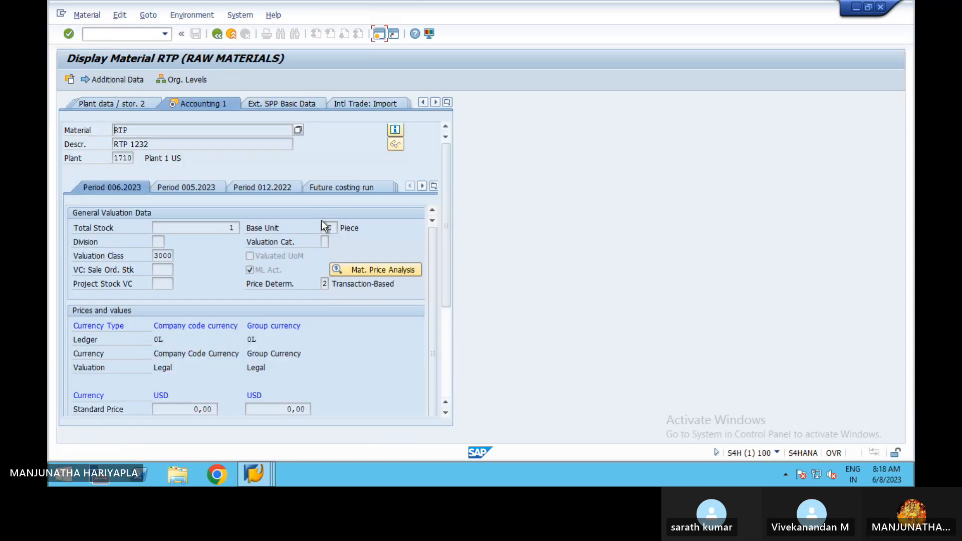
# Look up the price determination options for material RTP and close the list without changing anything
pyautogui.click(327, 285)
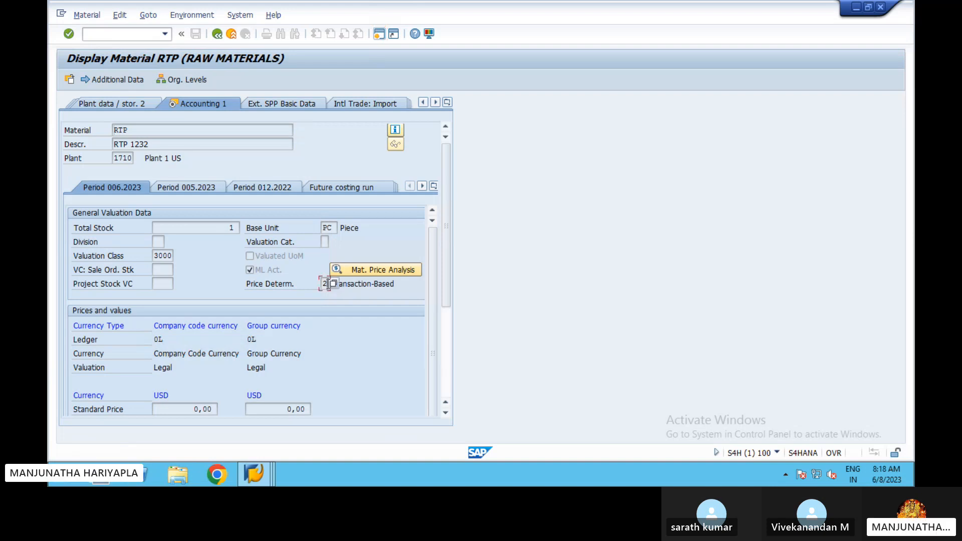
pyautogui.click(333, 283)
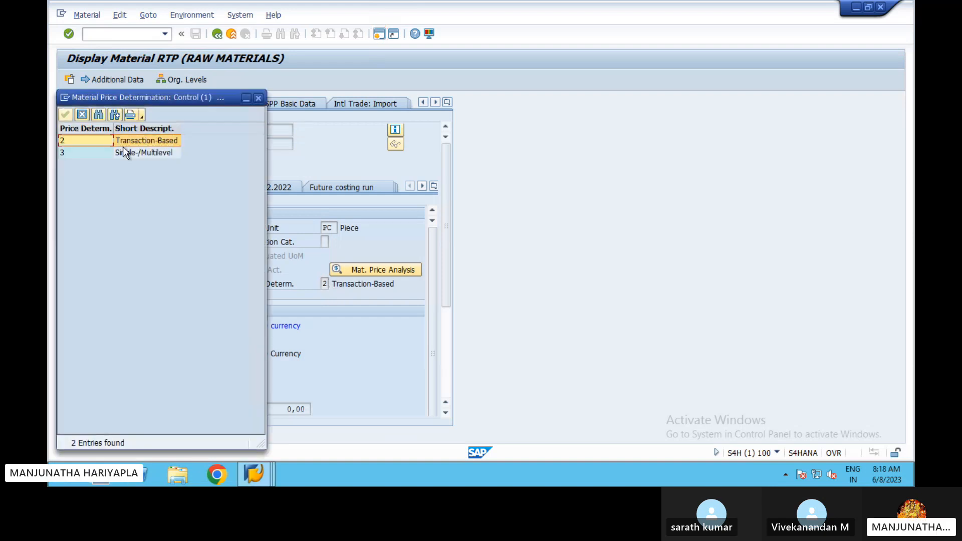
pyautogui.click(83, 116)
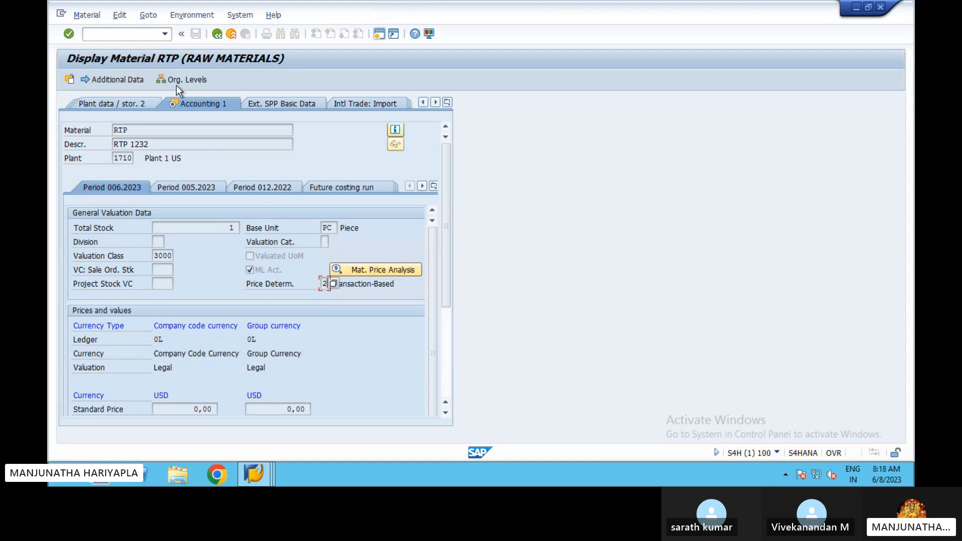
# Leave the material display and reopen the Activation of Material Ledger overview with transaction OMX1
pyautogui.click(127, 33)
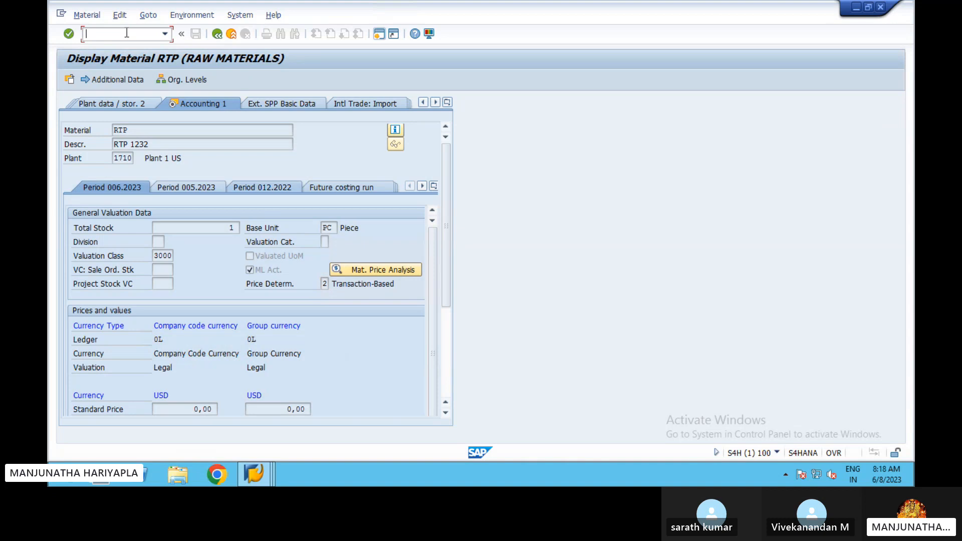
pyautogui.write('/N')
pyautogui.write('MM03')
pyautogui.press('Return')
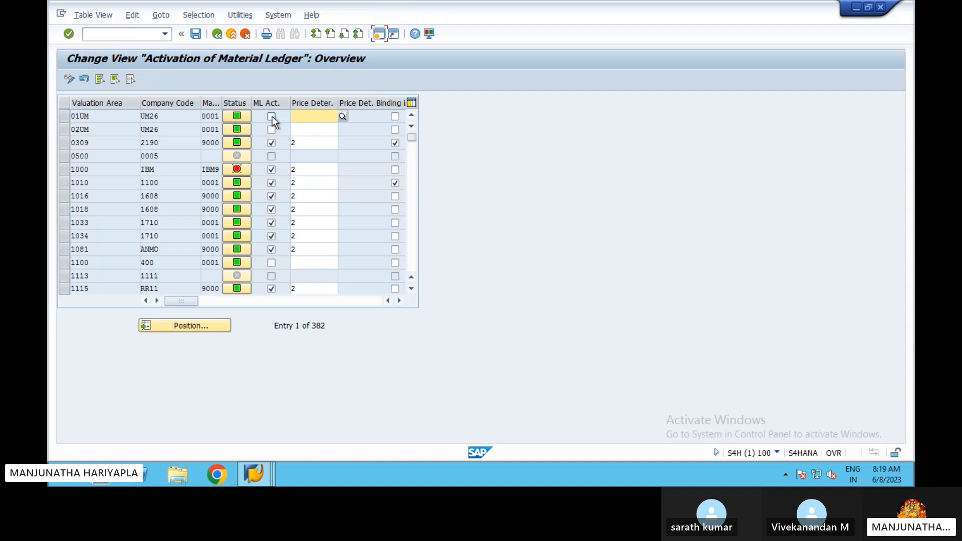
# Run transaction CKM9 for plant 1710 with accounts displayed and review the ML-relevant customizing settings down to transactions and account determination
pyautogui.click(138, 36)
pyautogui.write('/n')
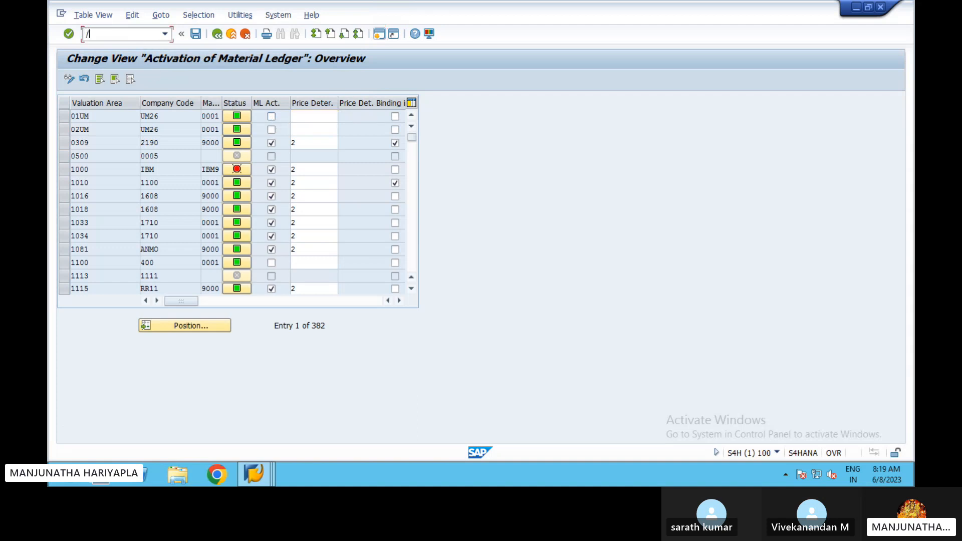
pyautogui.press('Return')
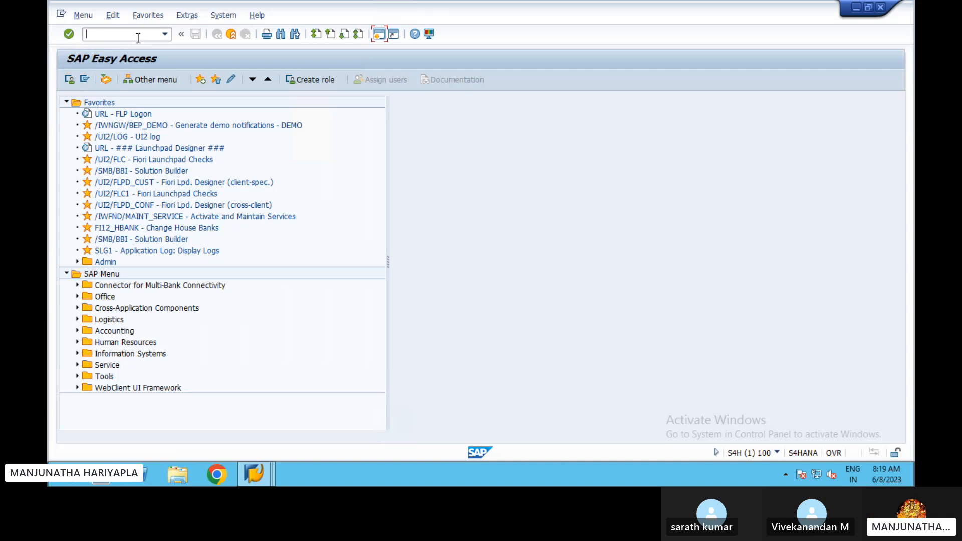
pyautogui.write('CKM9')
pyautogui.press('Return')
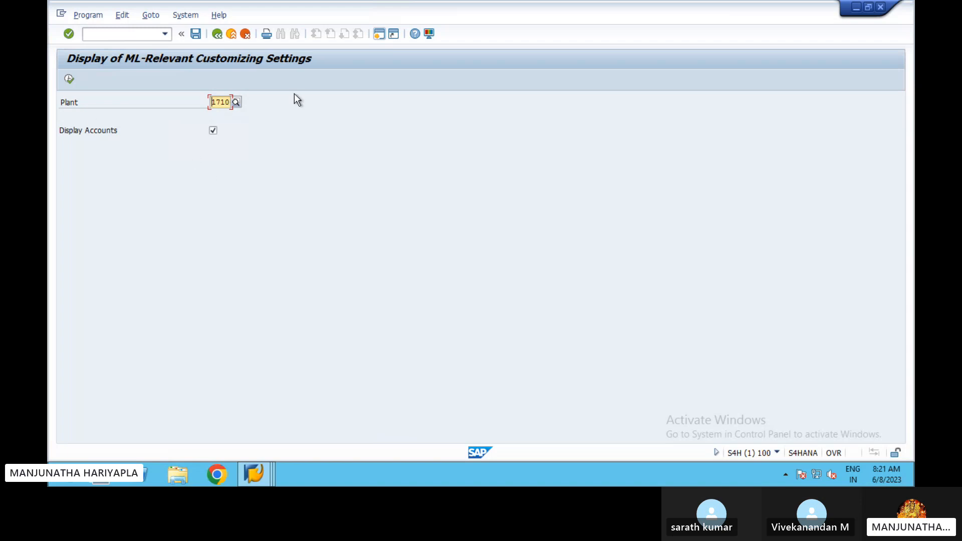
pyautogui.click(70, 79)
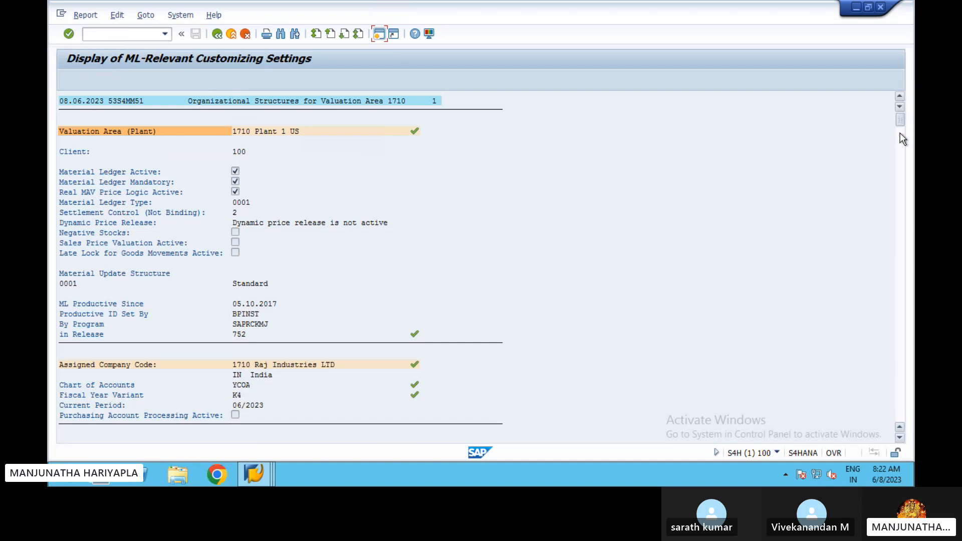
pyautogui.moveTo(901, 118); pyautogui.dragTo(900, 170)
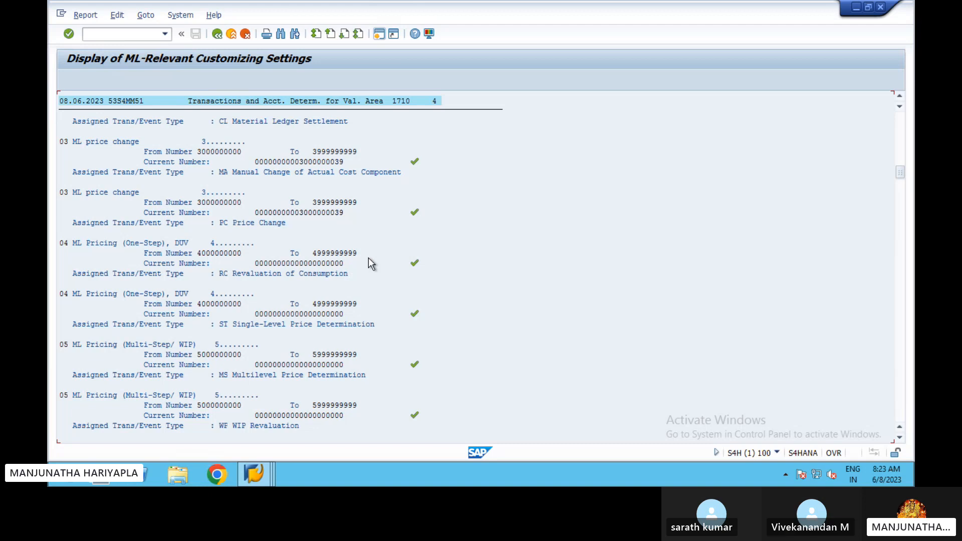
# Close the customizing settings report and switch to the Excel sheet with the material ledger transaction codes
pyautogui.click(129, 33)
pyautogui.write('/n')
pyautogui.press('Return')
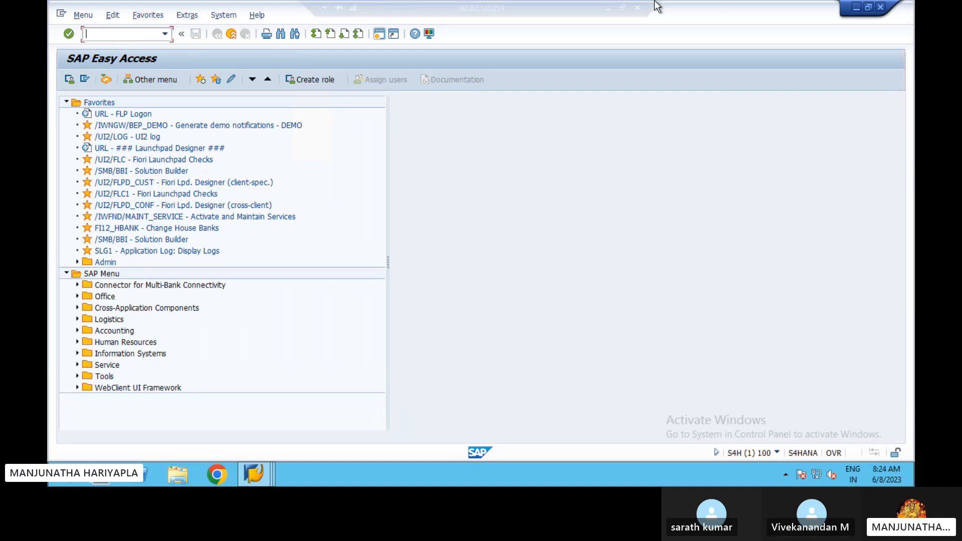
pyautogui.click(609, 8)
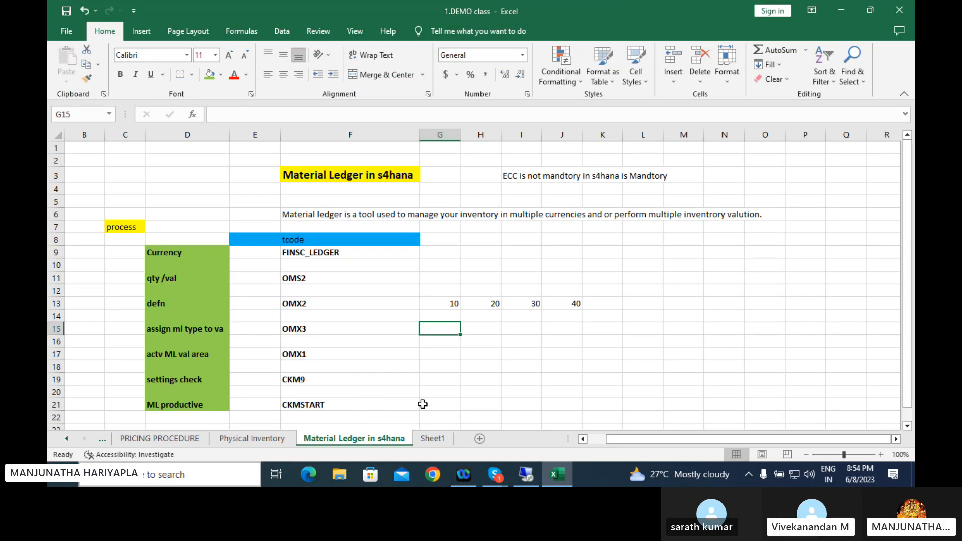
# Note the transaction codes CKM3 in cell G21 and MIGO in cell H21, beside the CKMSTART entry
pyautogui.click(445, 403)
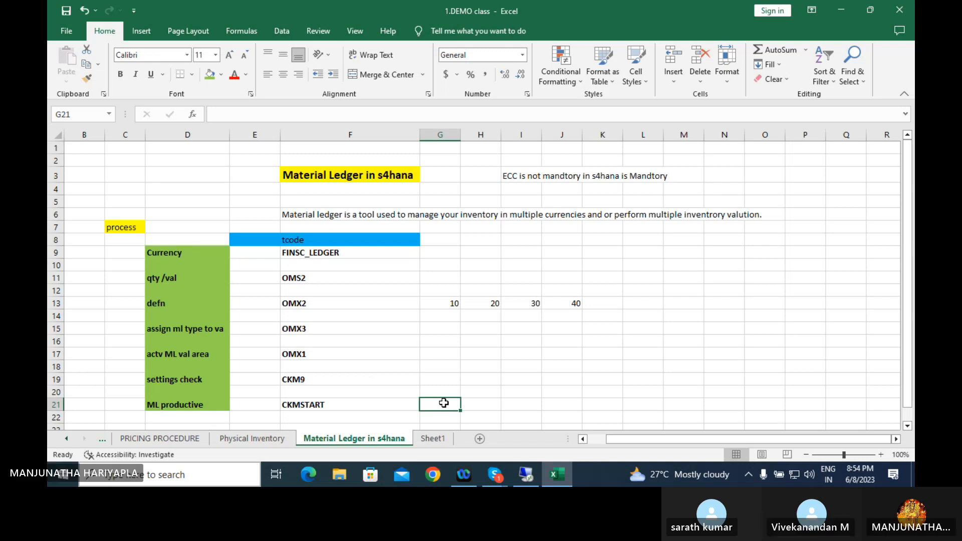
pyautogui.write('CKM3')
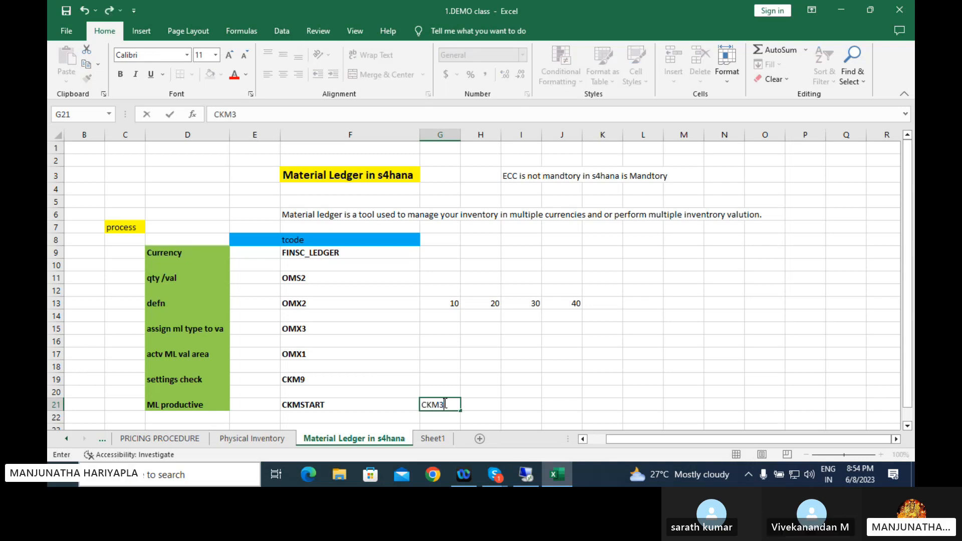
pyautogui.click(491, 404)
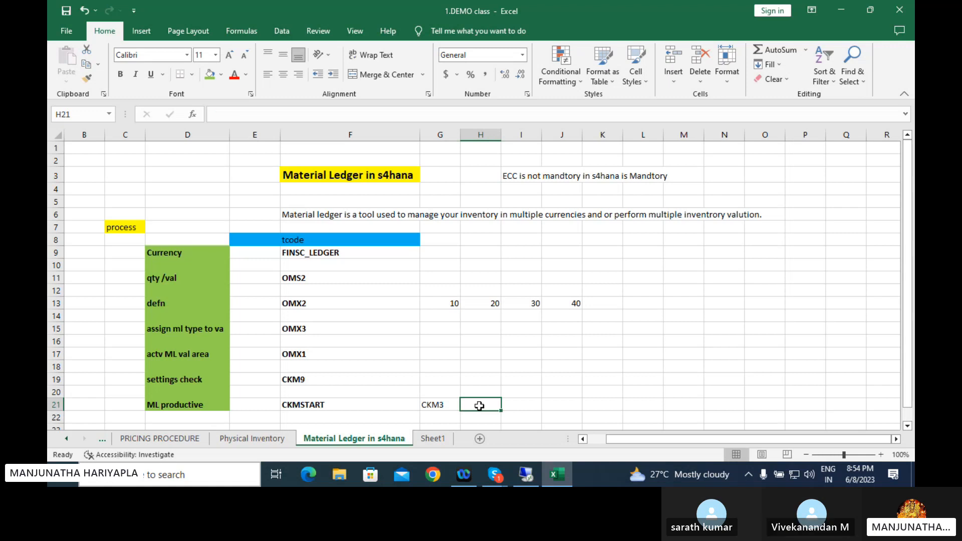
pyautogui.write('MIGO')
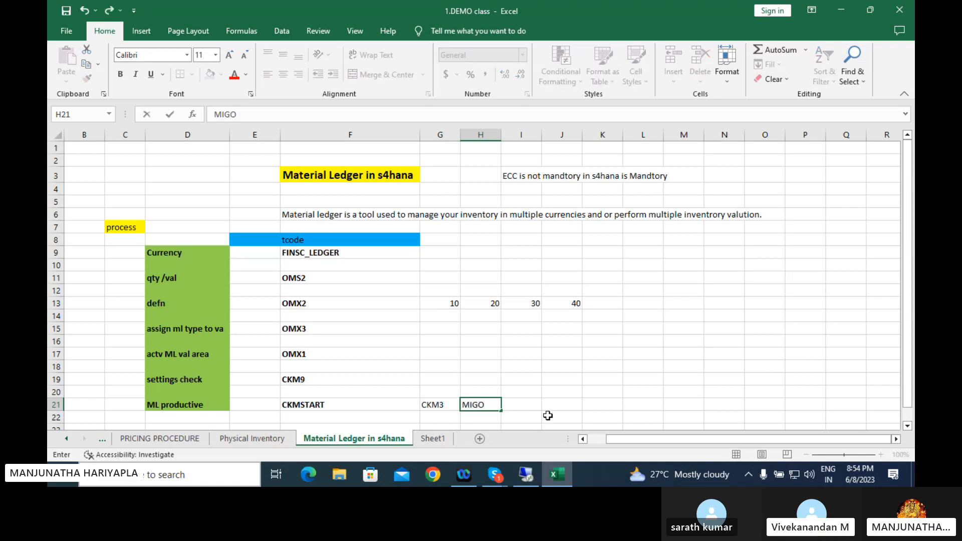
pyautogui.click(525, 394)
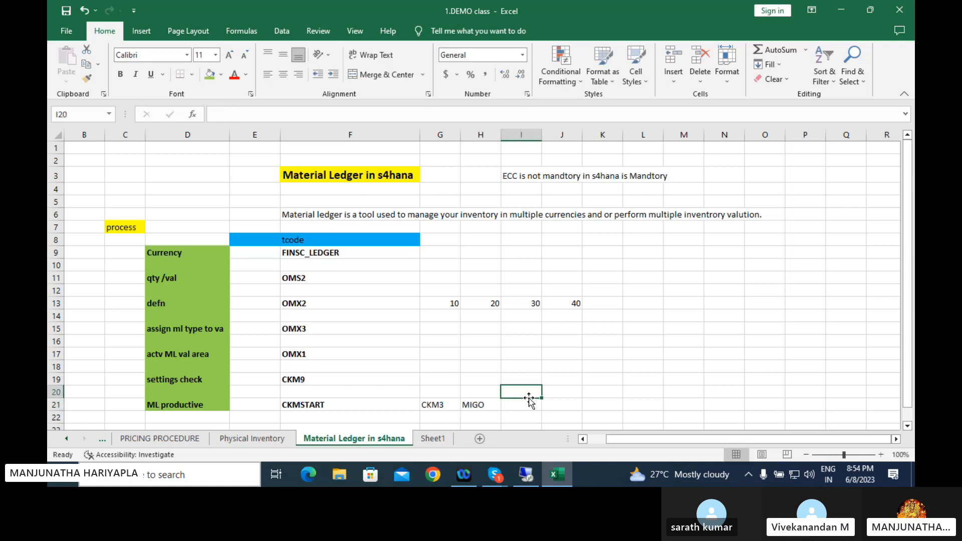
pyautogui.click(442, 406)
pyautogui.click(480, 407)
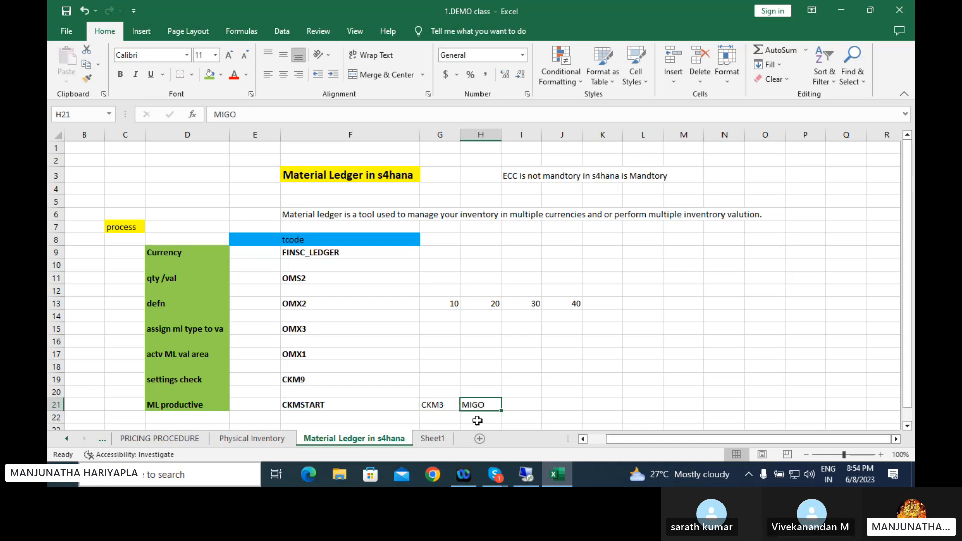
pyautogui.click(448, 406)
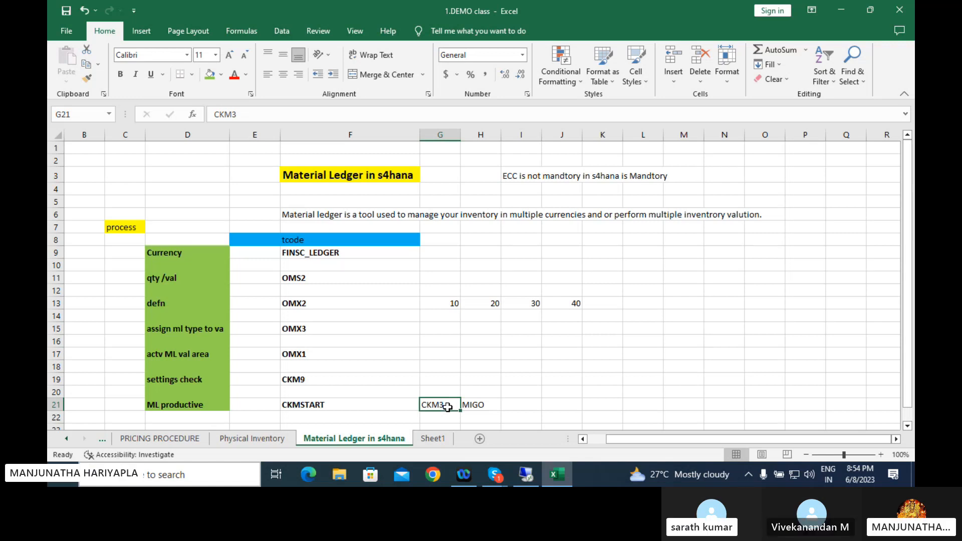
pyautogui.click(532, 479)
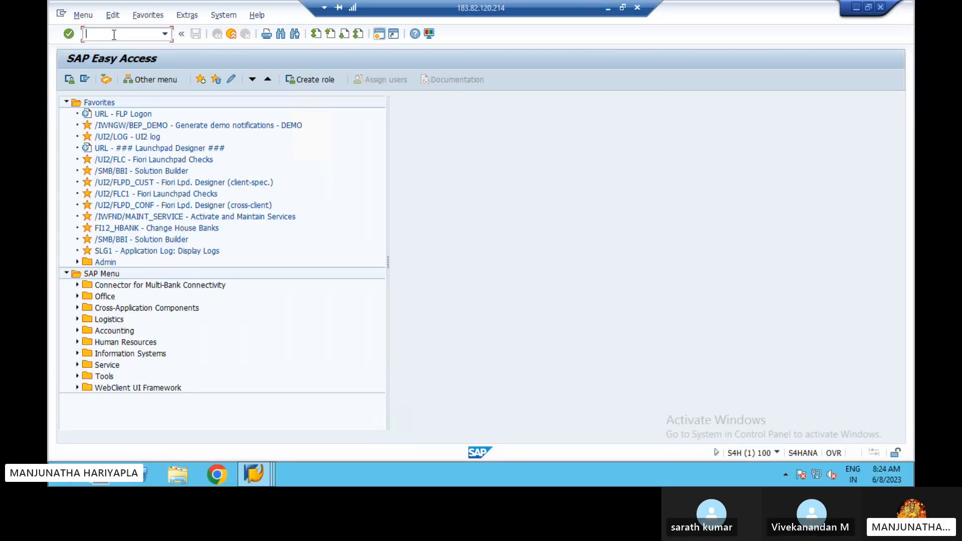
pyautogui.write('MIGO')
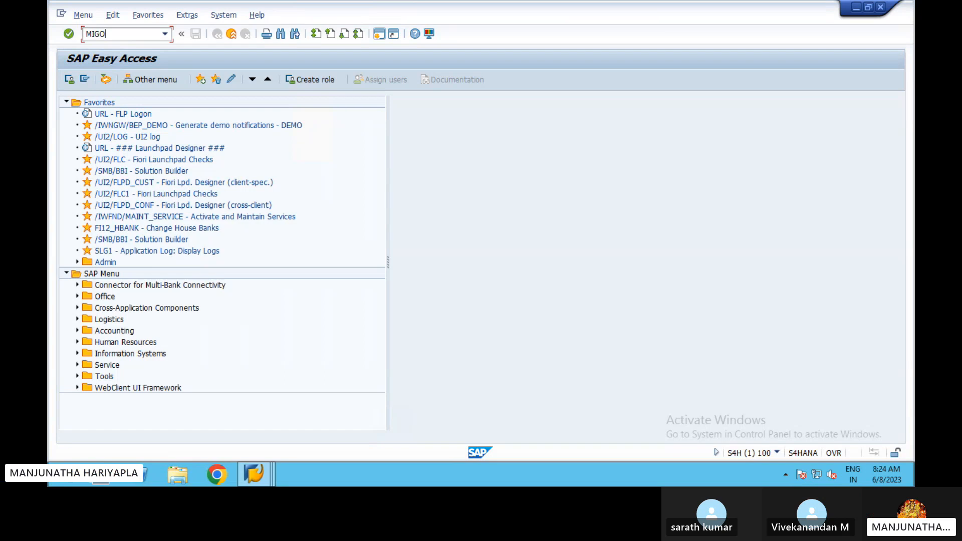
pyautogui.press('Return')
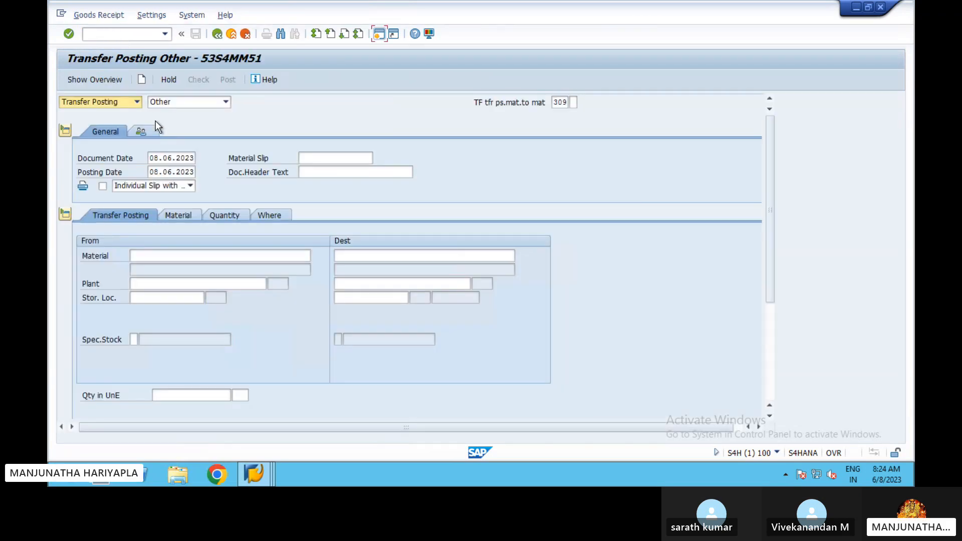
pyautogui.click(135, 100)
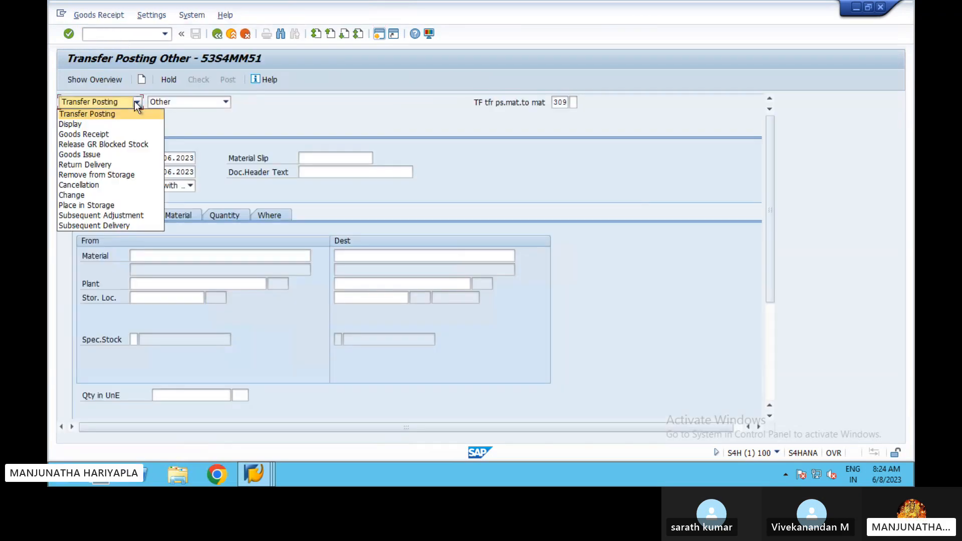
pyautogui.click(100, 122)
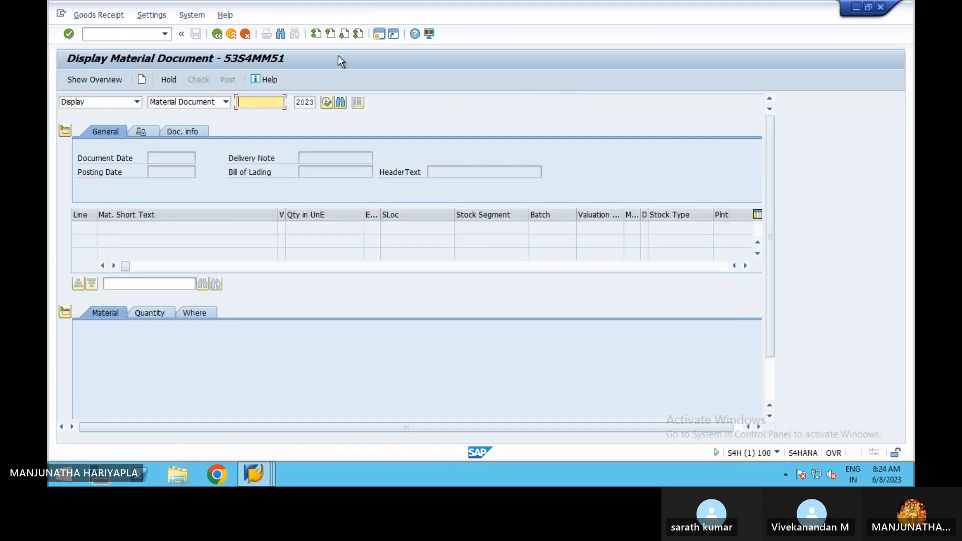
pyautogui.click(252, 103)
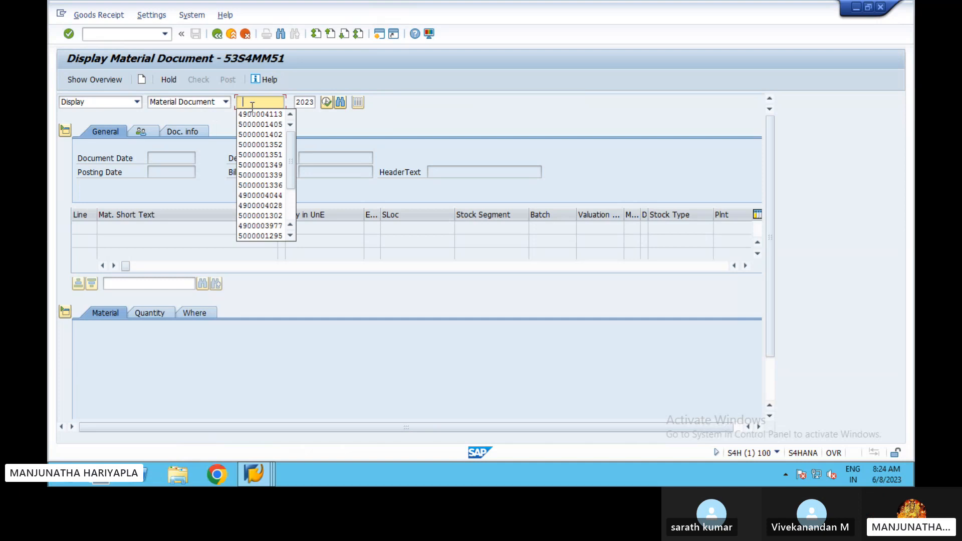
pyautogui.click(257, 115)
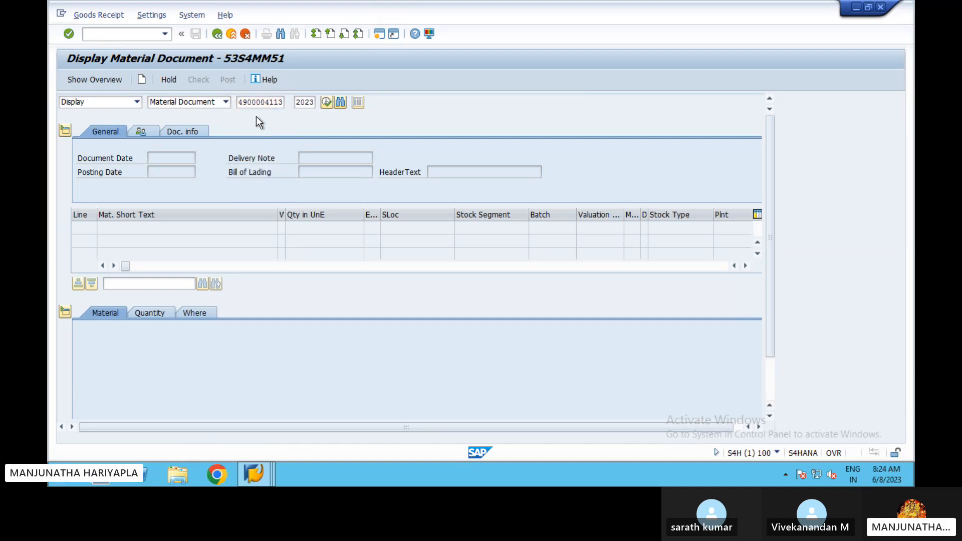
pyautogui.press('Return')
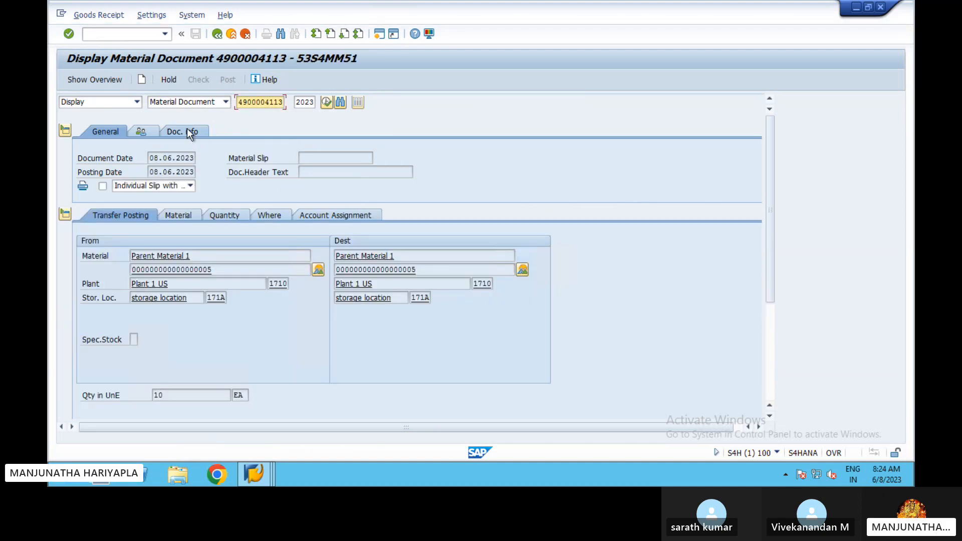
# Look up the FI documents from the material document's document information, and return to SAP Easy Access
pyautogui.click(188, 131)
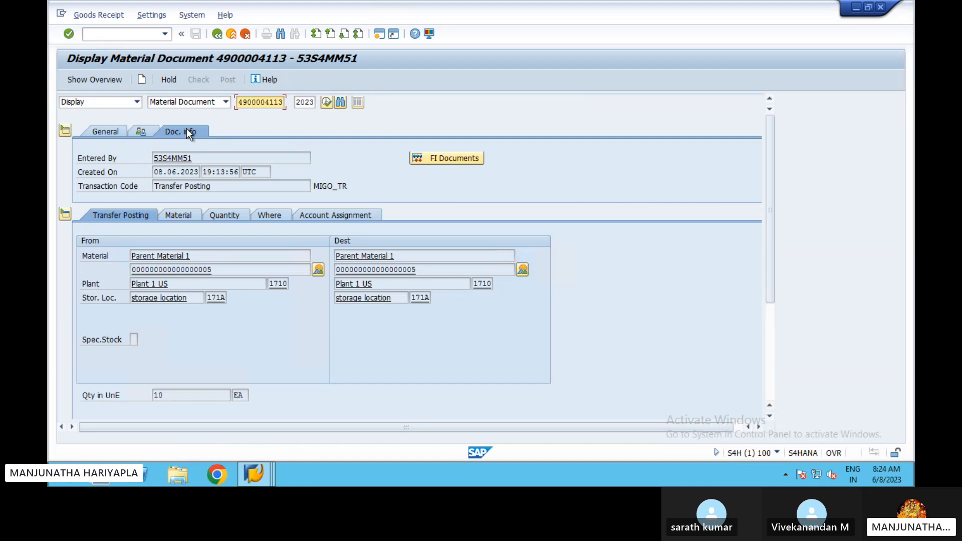
pyautogui.click(436, 157)
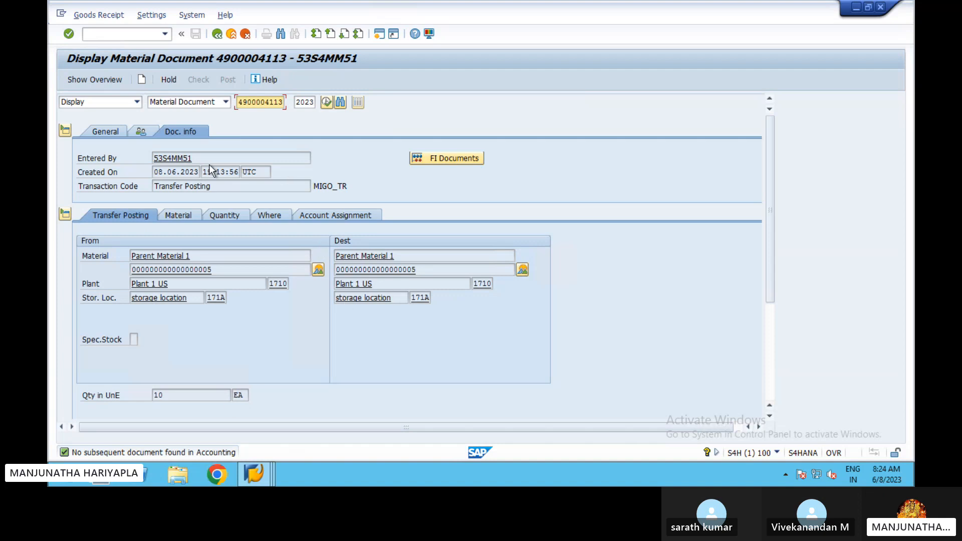
pyautogui.click(142, 35)
pyautogui.write('/n')
pyautogui.press('Return')
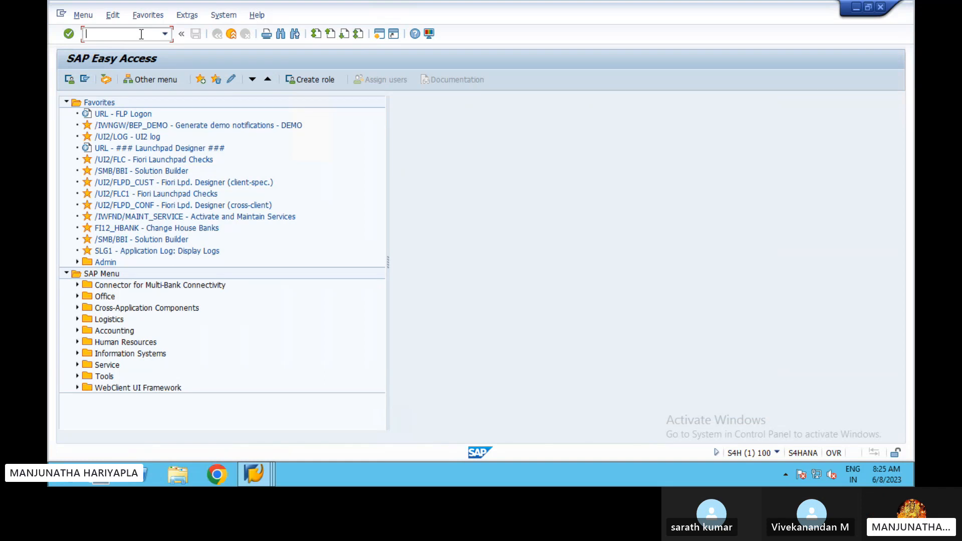
# Run transaction CKM3 for material RTP in plant 1710 and show the price analysis for period 6 of 2023
pyautogui.write('CKM3')
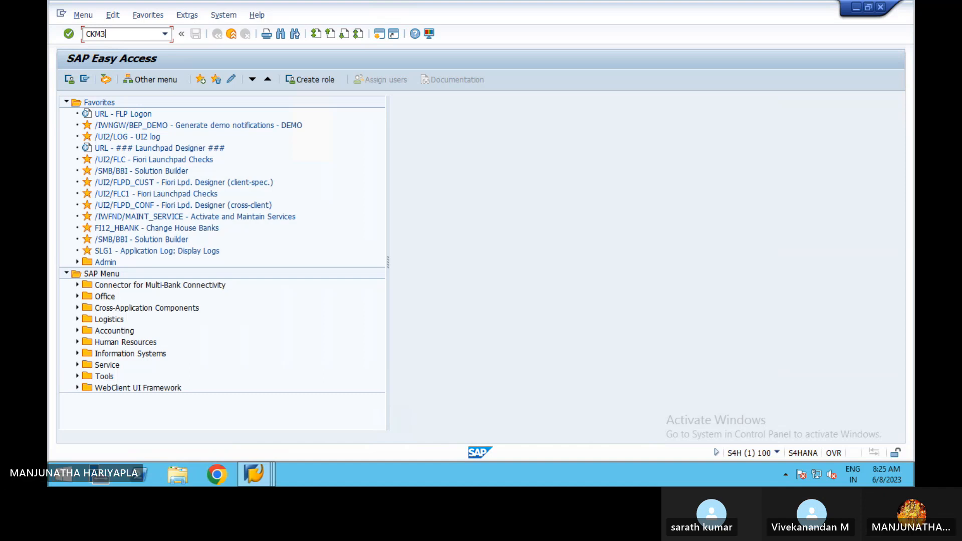
pyautogui.press('Return')
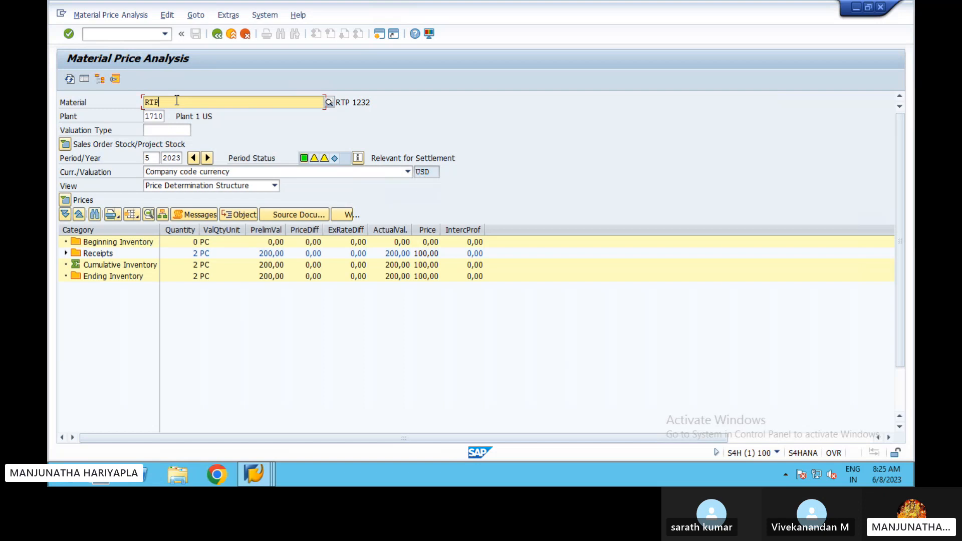
pyautogui.press('BackSpace')
pyautogui.press('BackSpace')
pyautogui.press('BackSpace')
pyautogui.write('RTP')
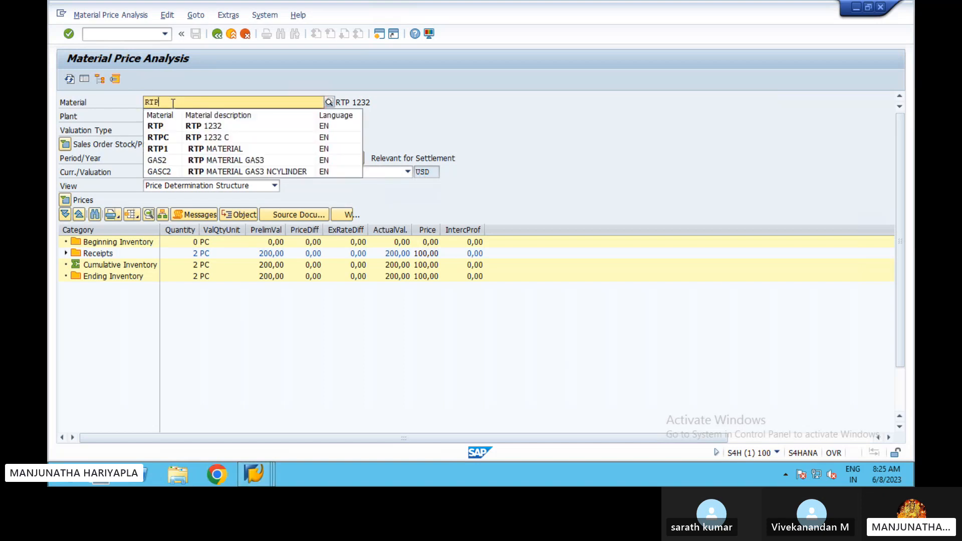
pyautogui.press('Return')
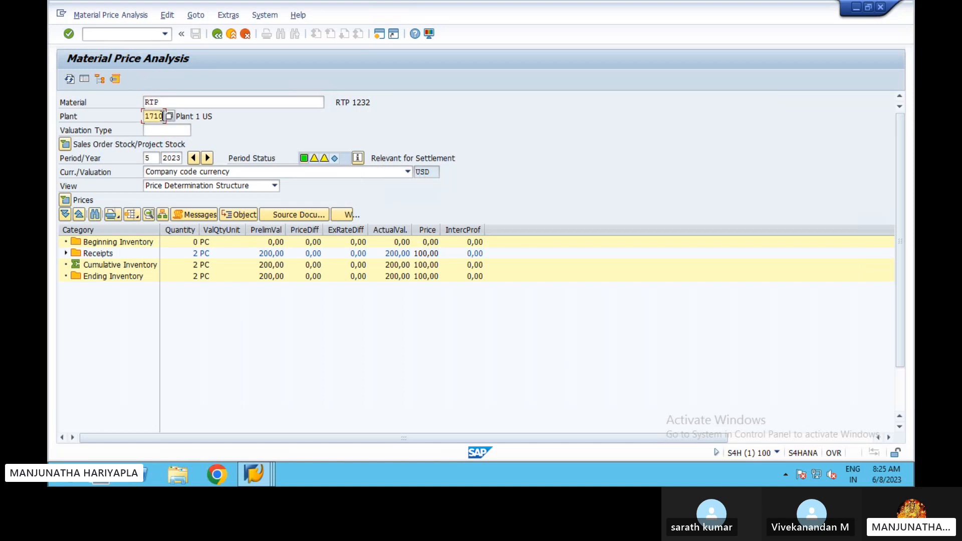
pyautogui.click(153, 158)
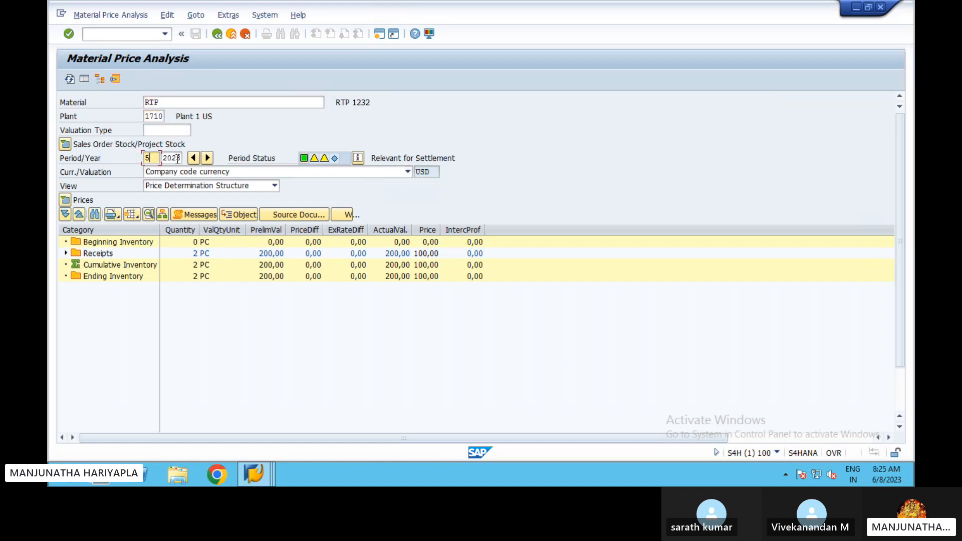
pyautogui.click(207, 157)
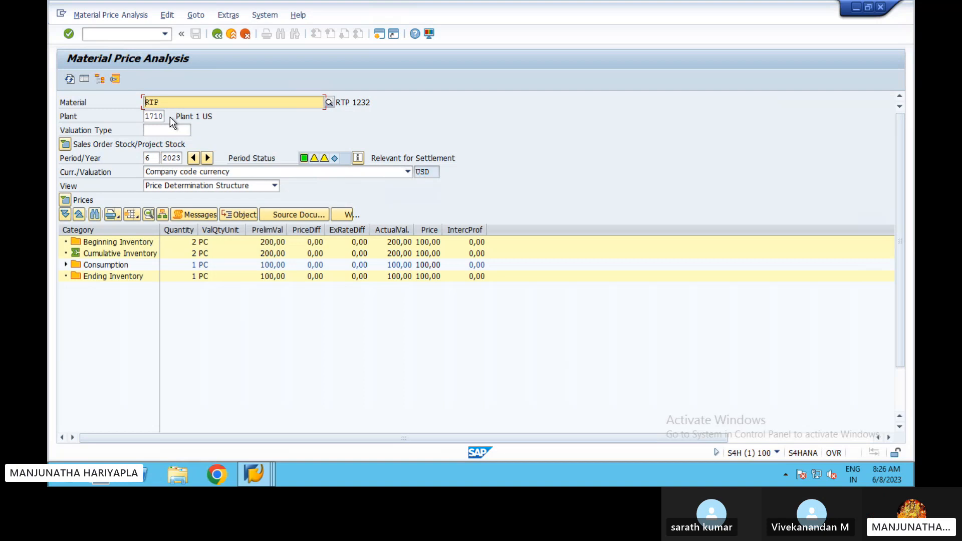
# Show the price analysis in group currency and expand the Consumption category down to the cost center
pyautogui.click(407, 171)
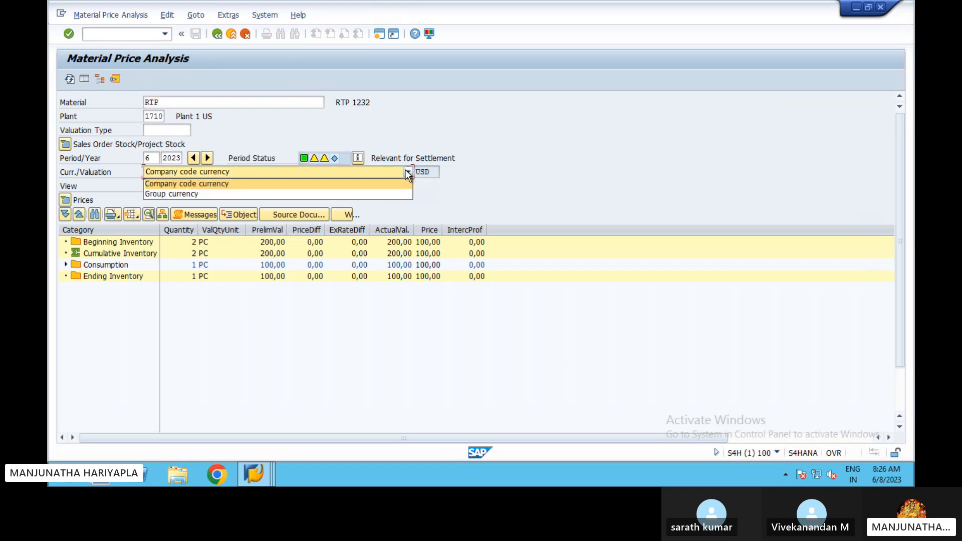
pyautogui.click(272, 184)
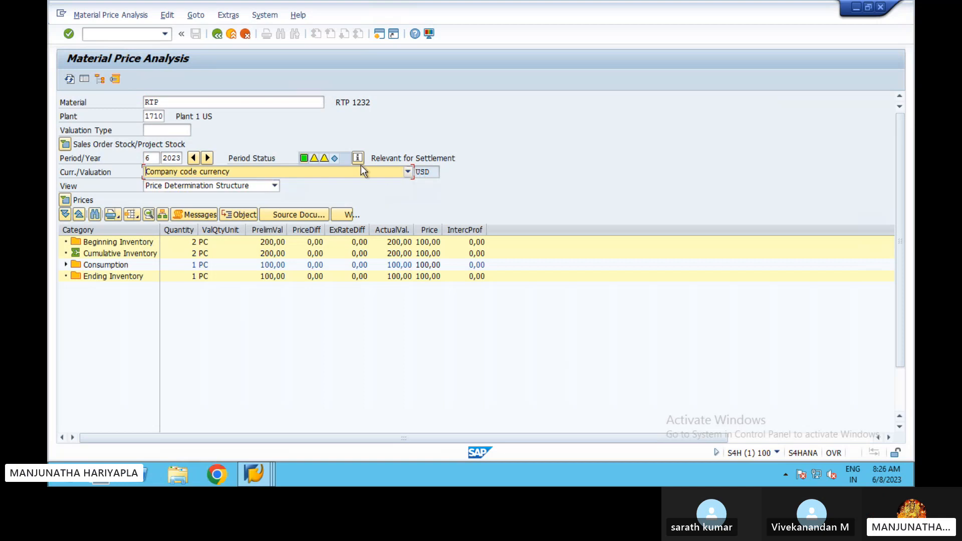
pyautogui.click(395, 173)
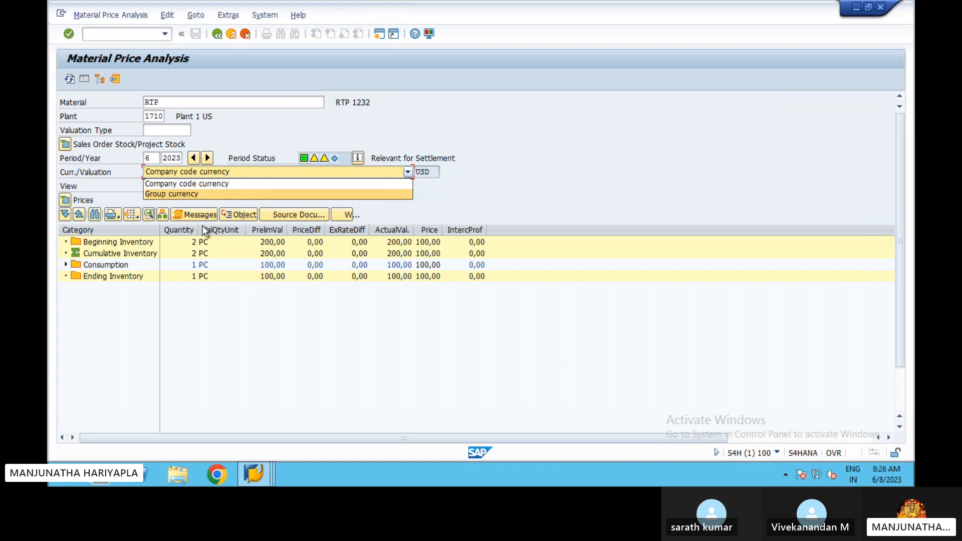
pyautogui.click(183, 194)
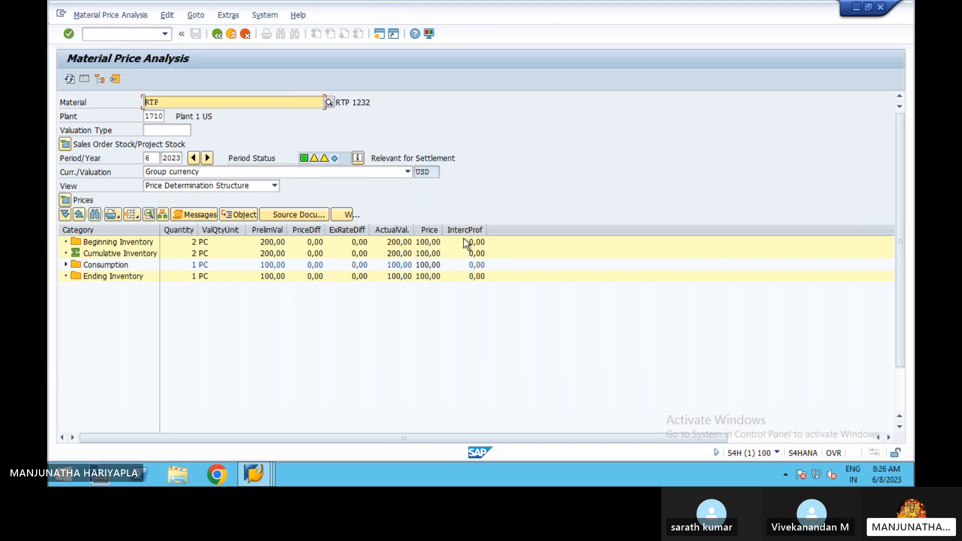
pyautogui.click(65, 265)
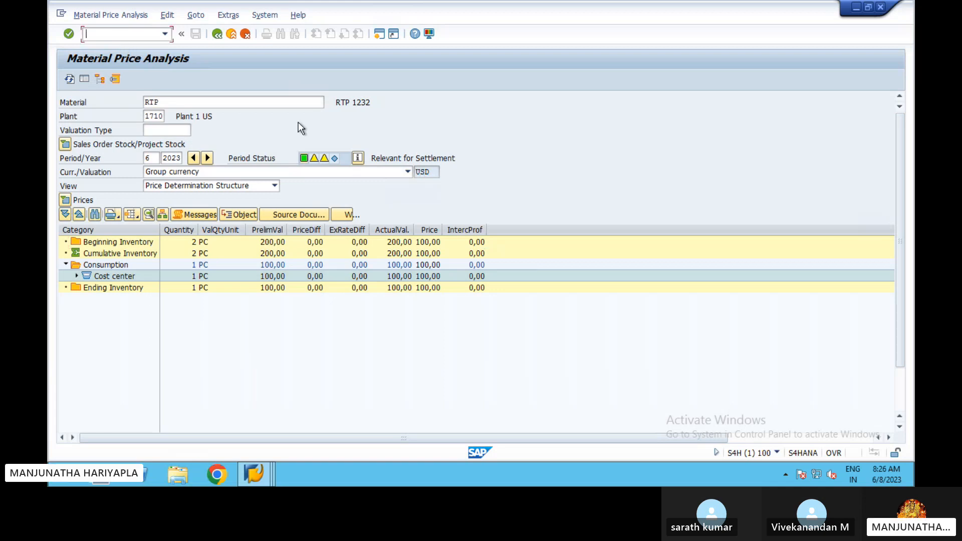
# Compare the inventory and receipt values of material RTP across periods 3 to 5 of 2023, ending on period 4
pyautogui.click(194, 158)
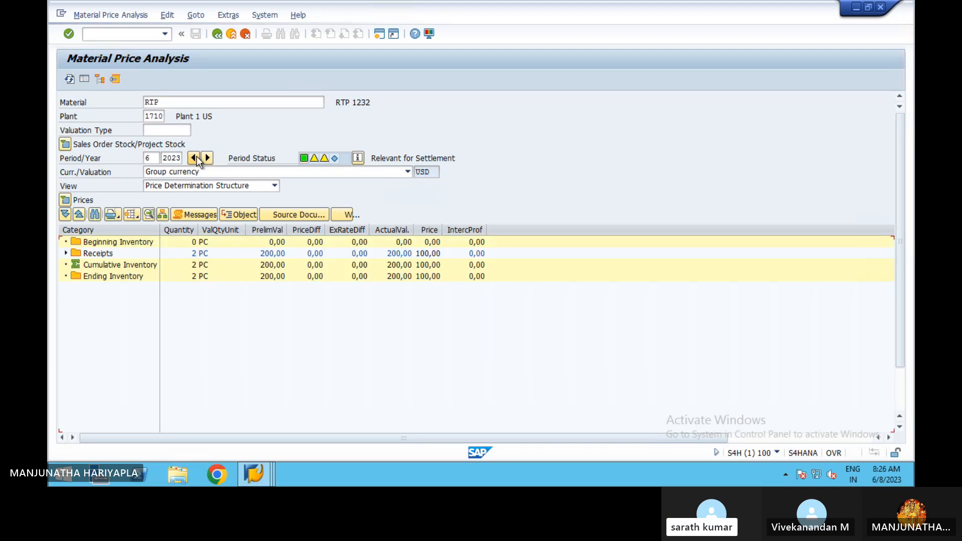
pyautogui.click(194, 158)
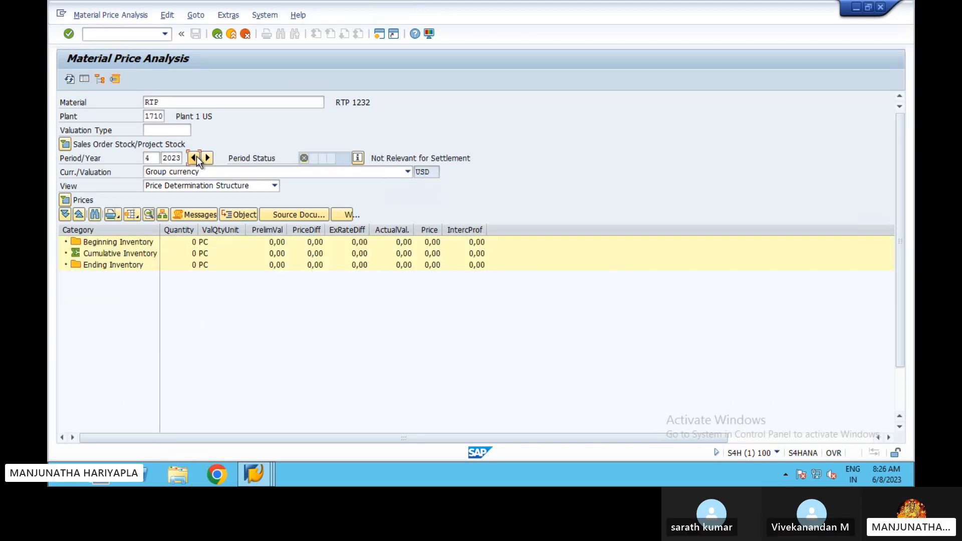
pyautogui.click(194, 158)
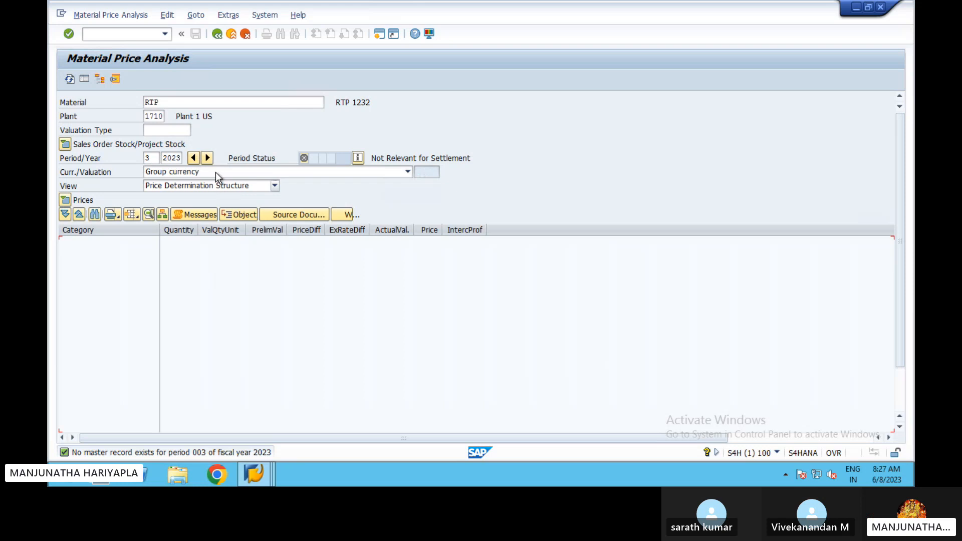
pyautogui.click(208, 159)
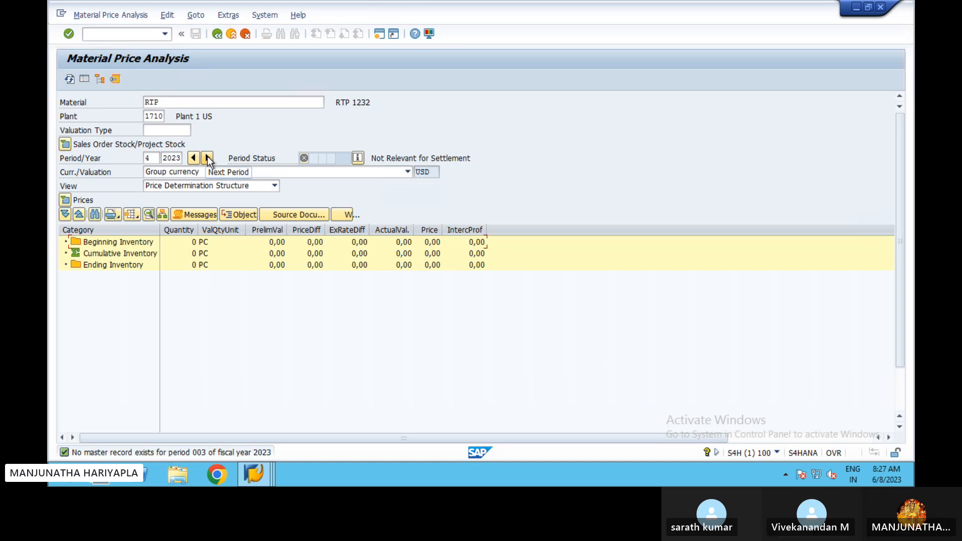
pyautogui.click(208, 158)
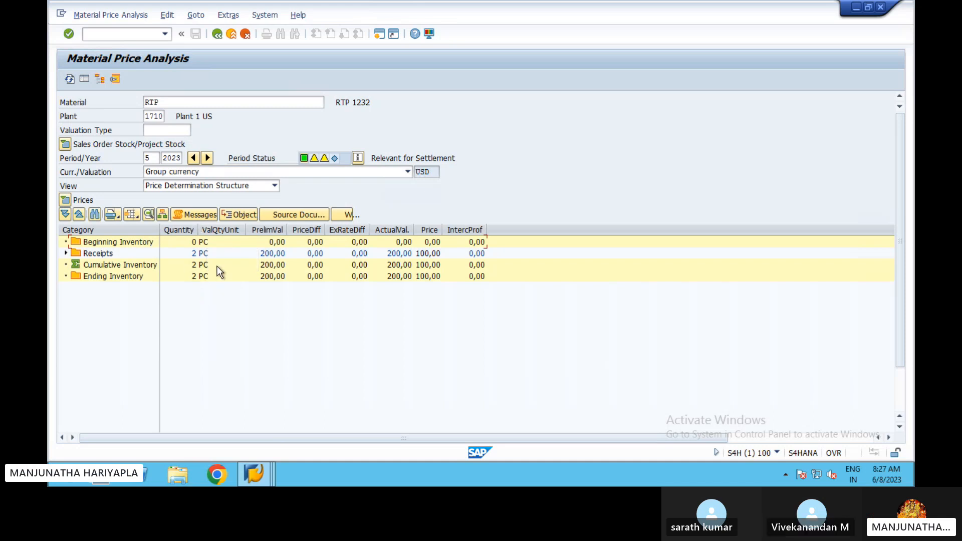
pyautogui.click(192, 158)
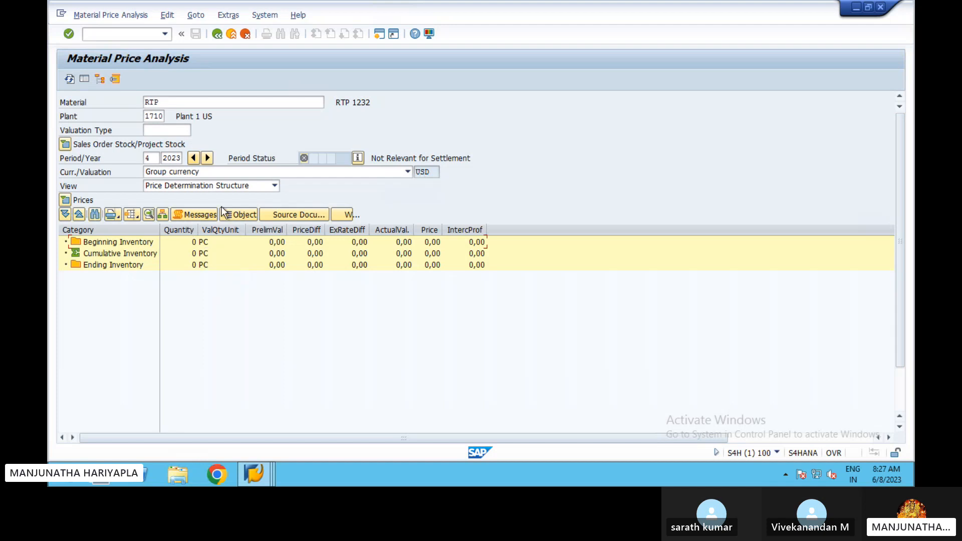
# Show the price analysis for period 5 of 2023 and expand Receipts down to the purchase order's goods receipts
pyautogui.click(207, 159)
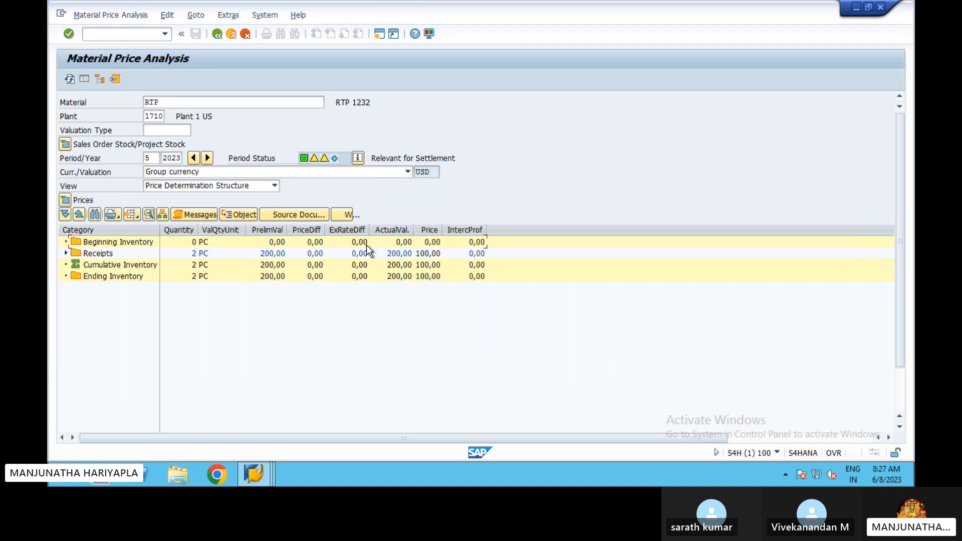
pyautogui.click(67, 253)
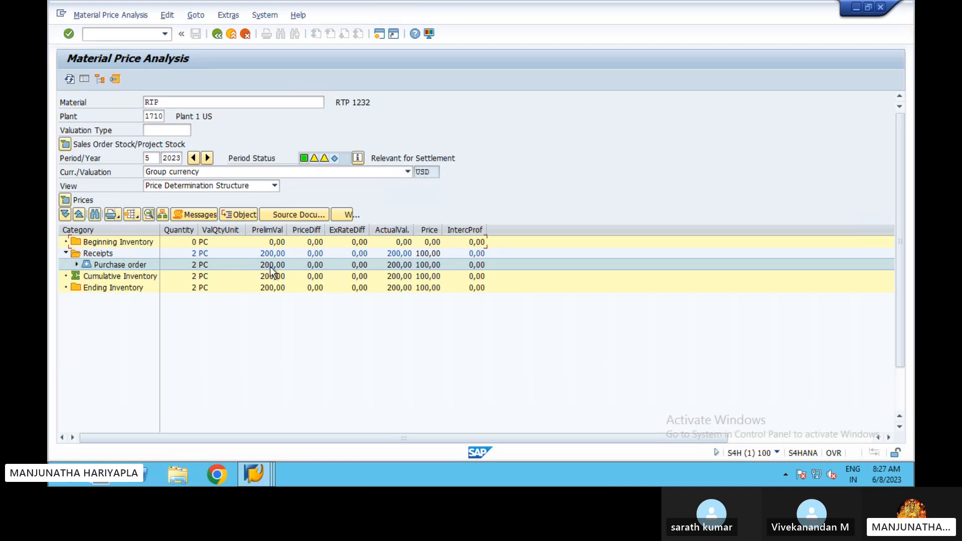
pyautogui.click(77, 265)
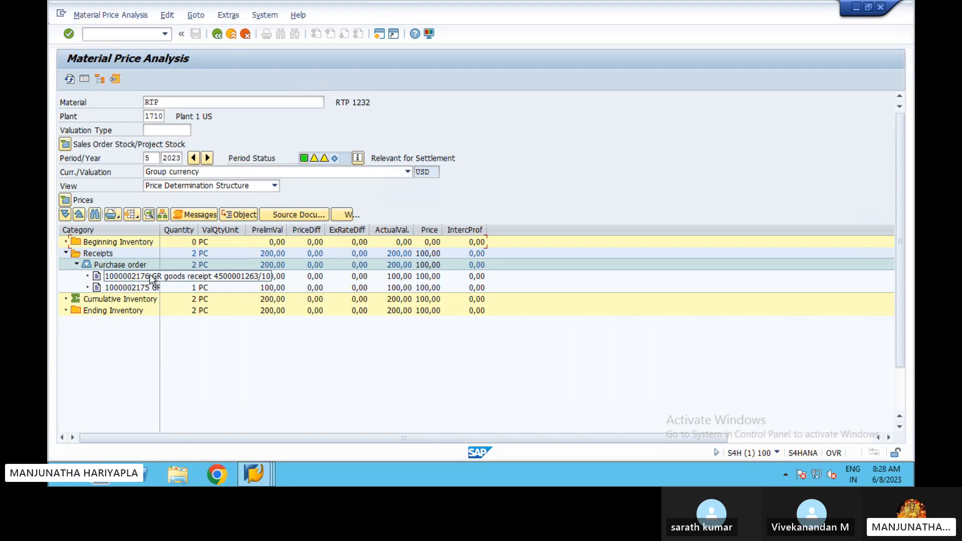
# Inspect the material ledger documents of both goods receipts, including the first one's item details, and return to the price analysis
pyautogui.click(118, 275)
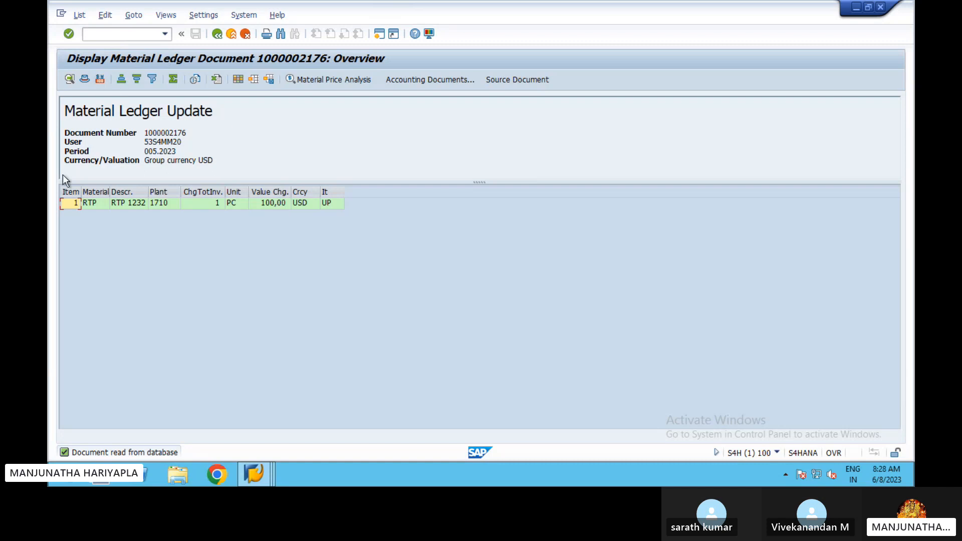
pyautogui.click(71, 79)
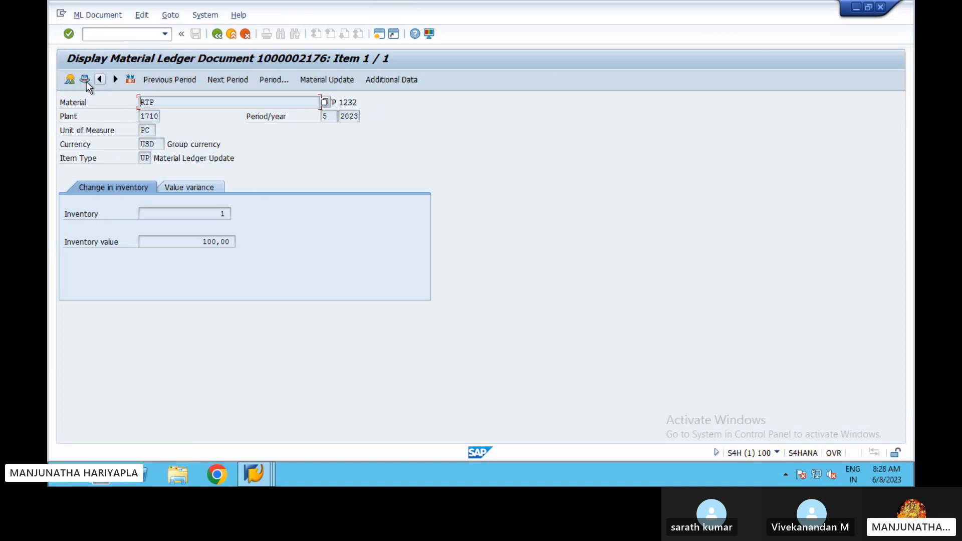
pyautogui.click(69, 79)
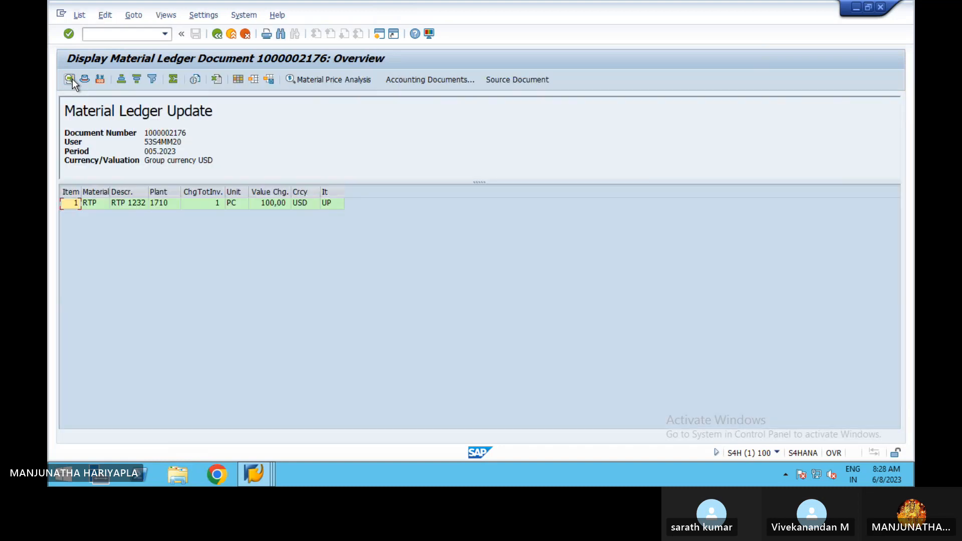
pyautogui.click(218, 34)
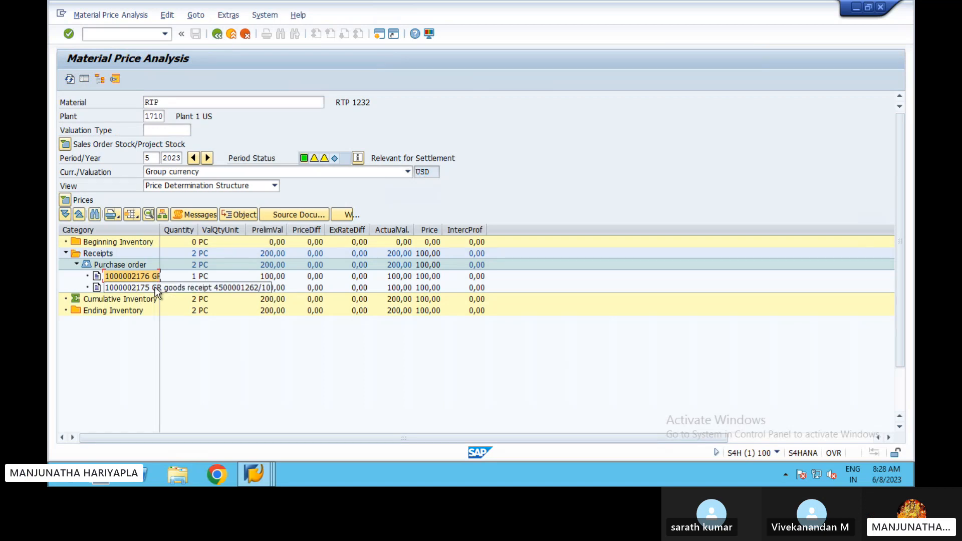
pyautogui.doubleClick(156, 289)
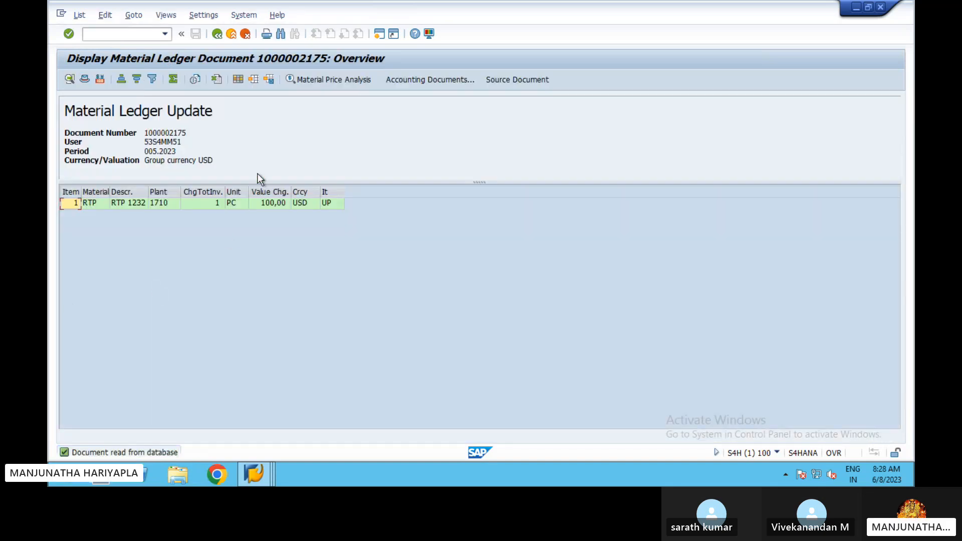
pyautogui.click(218, 38)
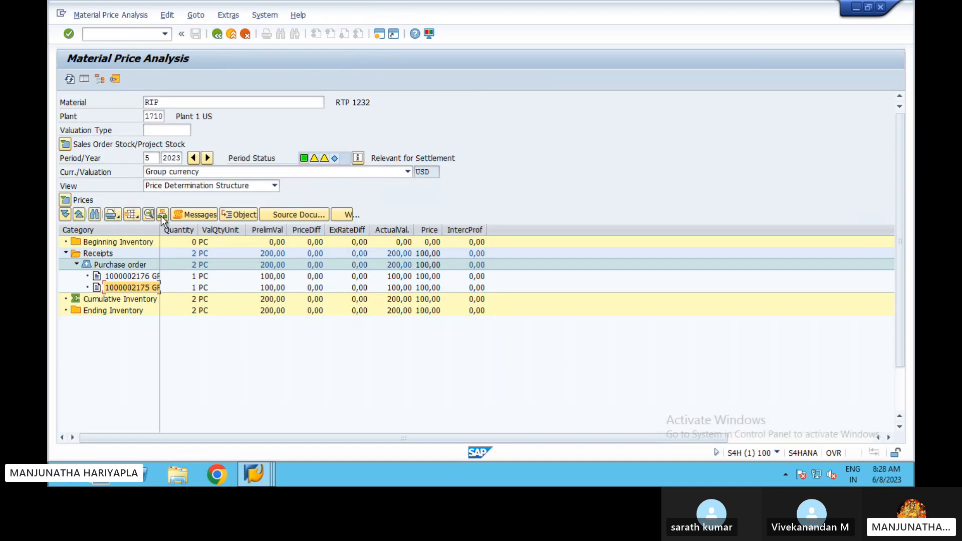
# Show the price analysis for period 6 of 2023, and leave the transaction with /N
pyautogui.click(207, 158)
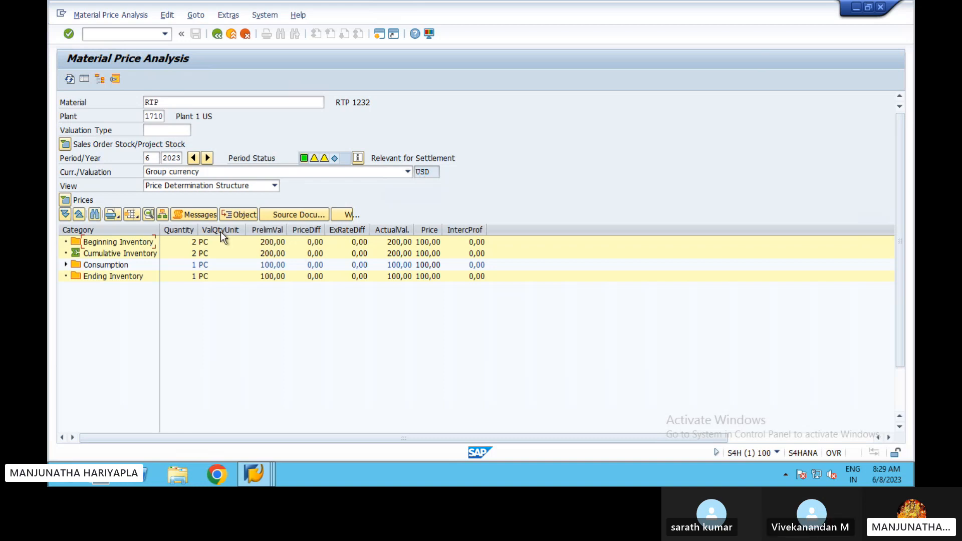
pyautogui.click(121, 34)
pyautogui.write('/N')
pyautogui.press('Return')
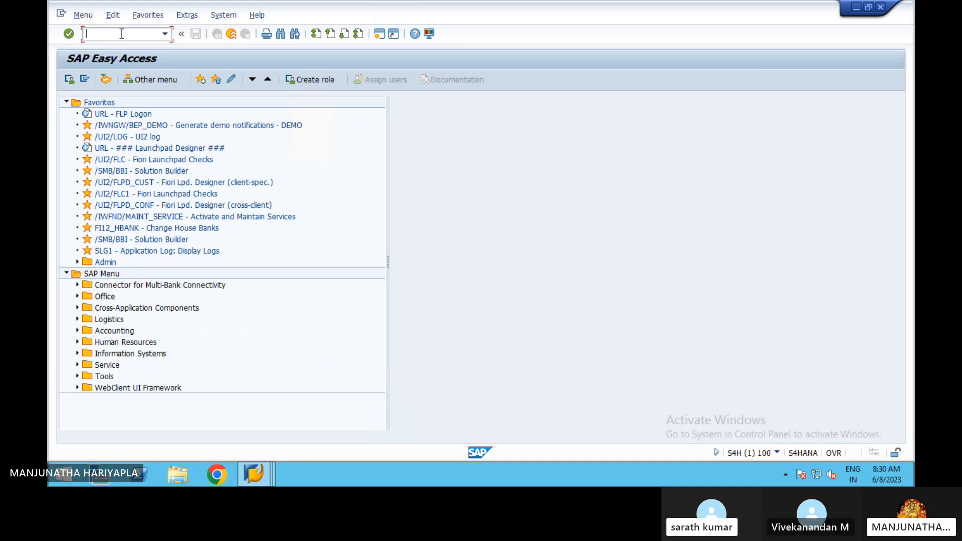
# Switch to the Excel workbook and look through the Physical Inventory, Material Ledger in s4hana and PRICING PROCEDURE sheets
pyautogui.moveTo(646, 6)
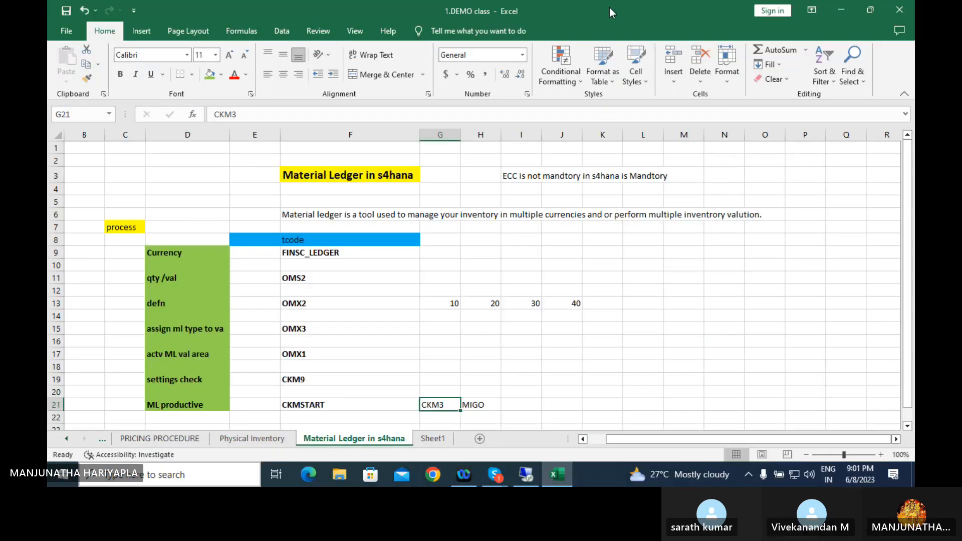
pyautogui.click(608, 8)
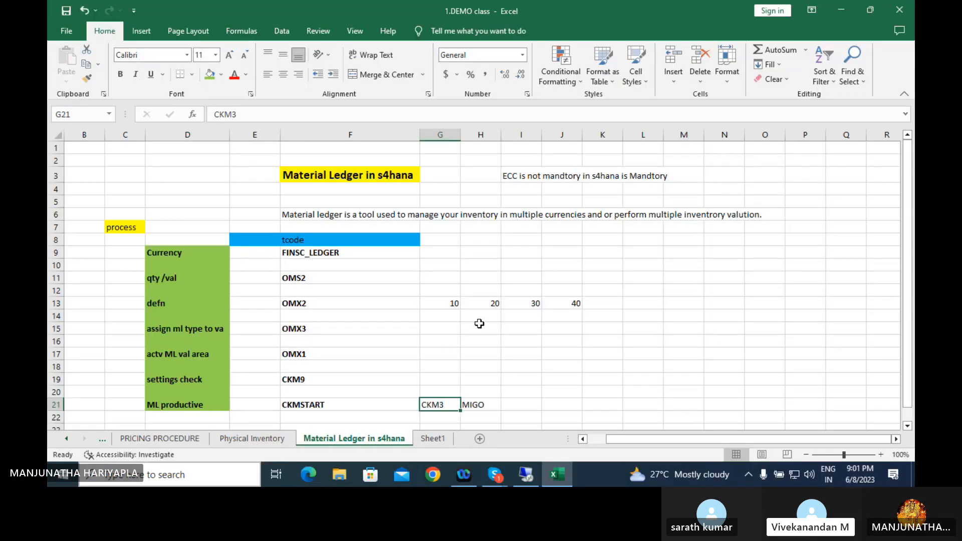
pyautogui.click(253, 440)
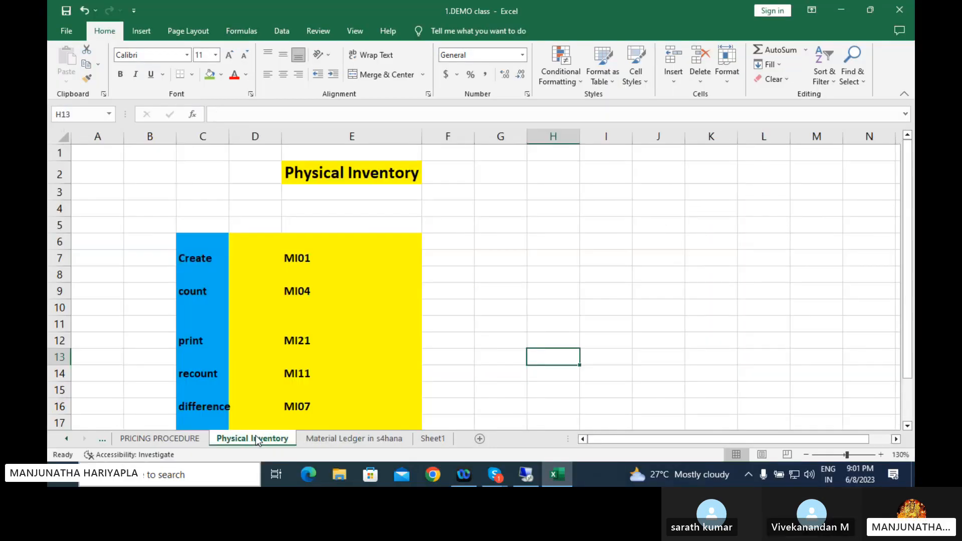
pyautogui.click(312, 439)
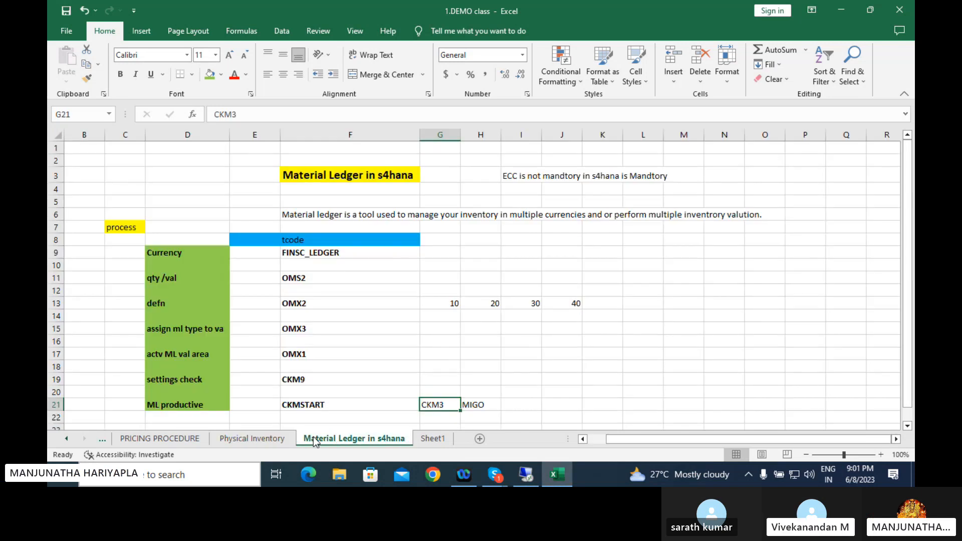
pyautogui.click(265, 439)
pyautogui.click(170, 444)
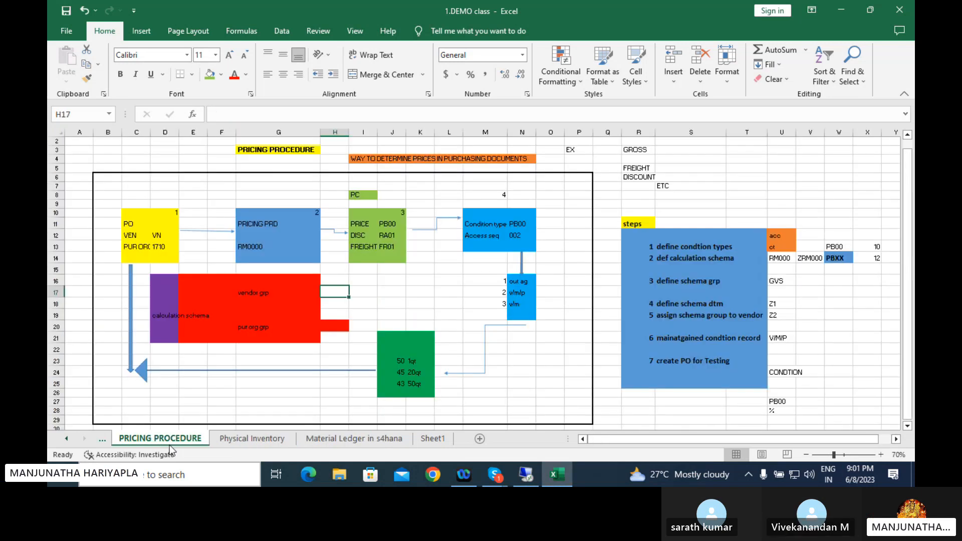
# Review the output media on the Output Message determination sheet and the process list on the Batch management sheet
pyautogui.click(67, 439)
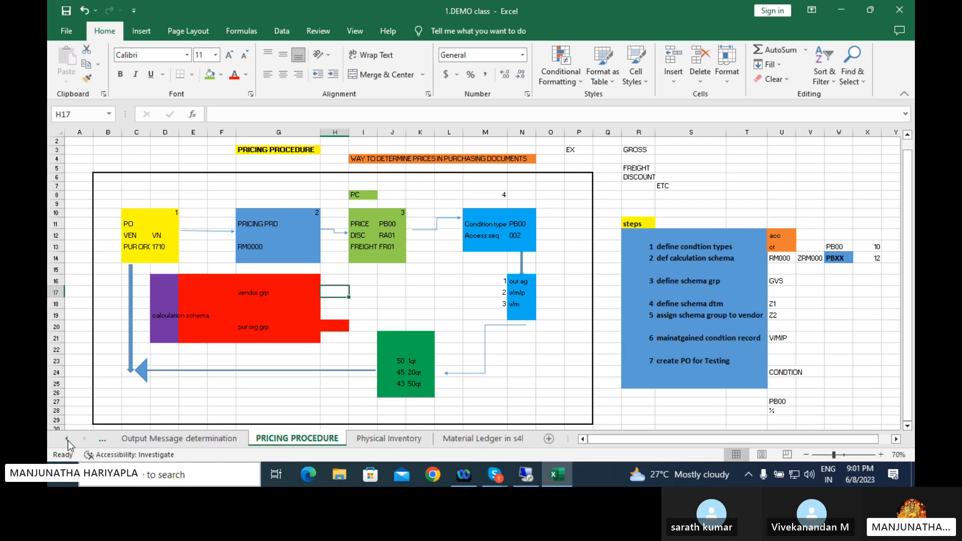
pyautogui.click(164, 439)
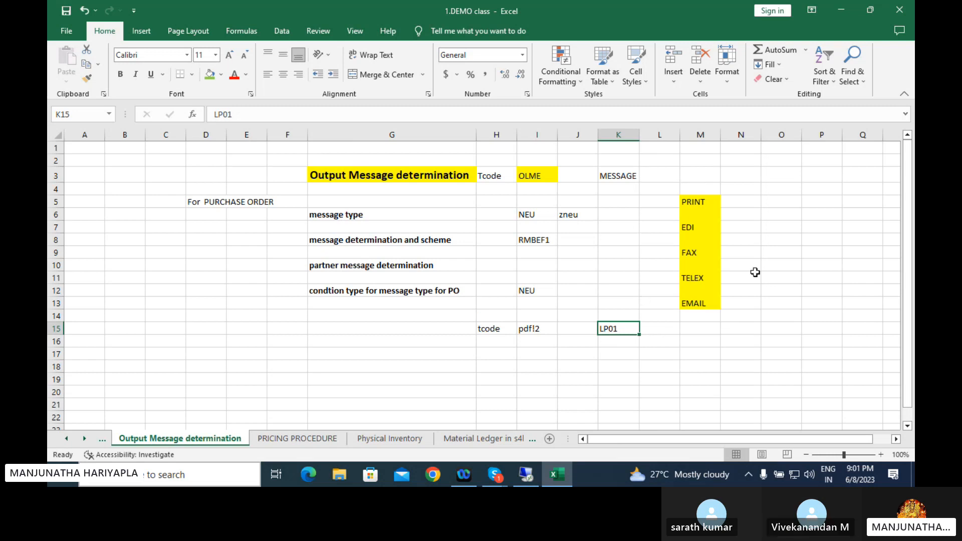
pyautogui.click(666, 205)
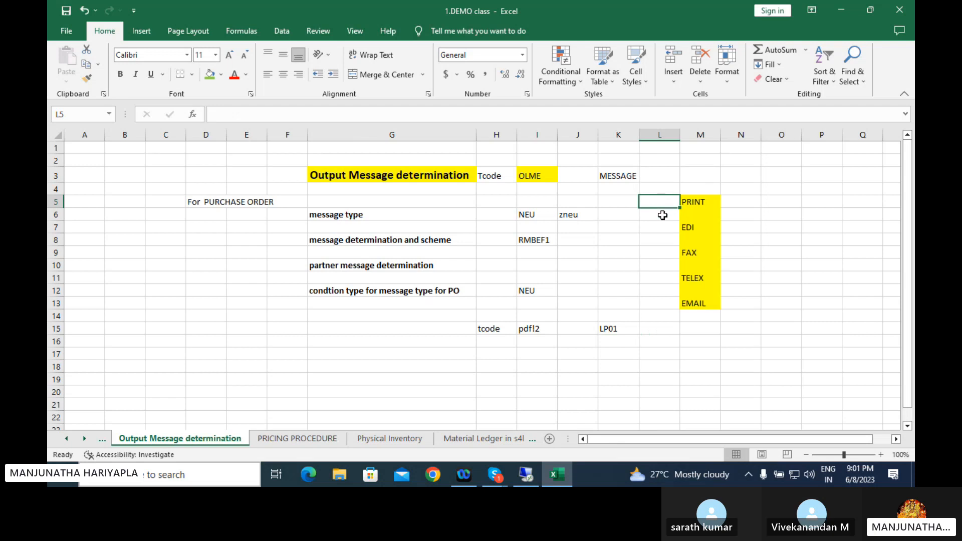
pyautogui.click(659, 226)
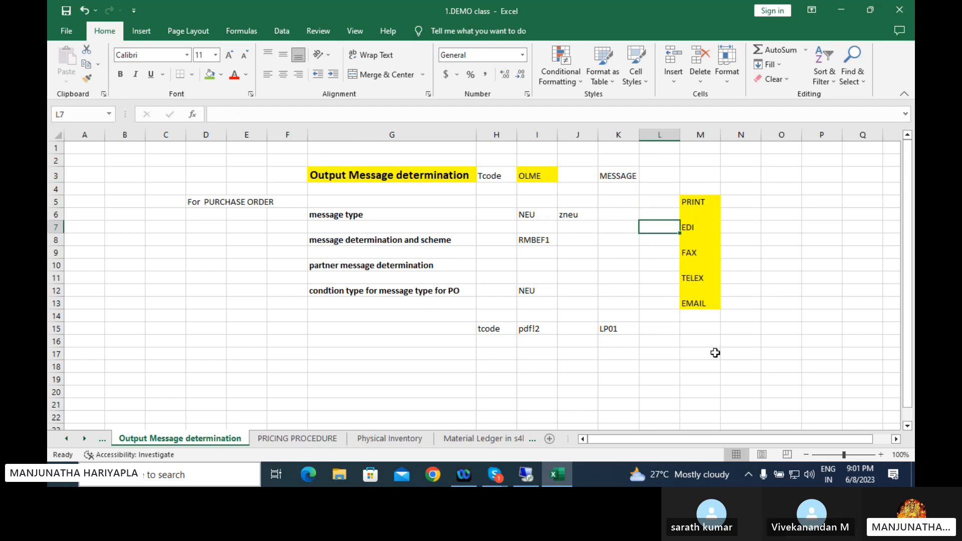
pyautogui.click(67, 441)
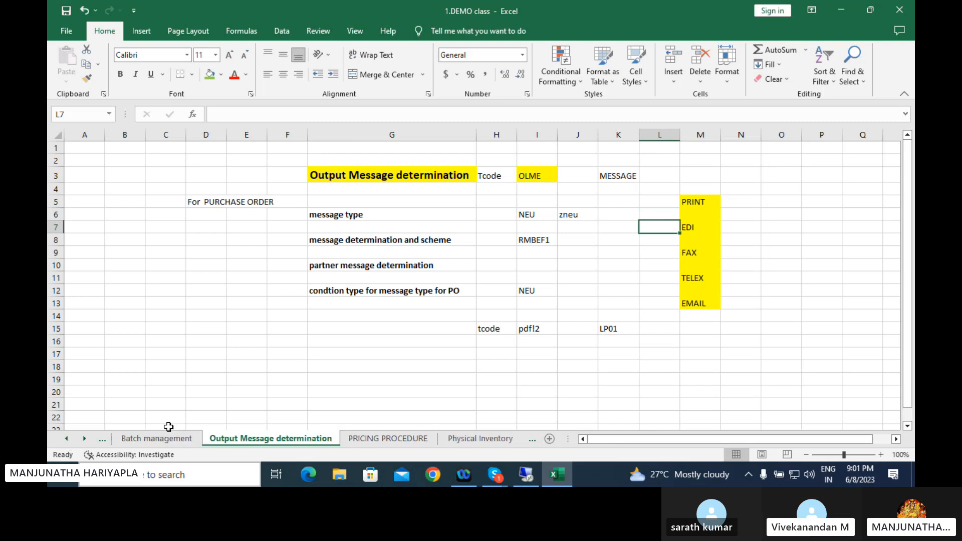
pyautogui.click(157, 439)
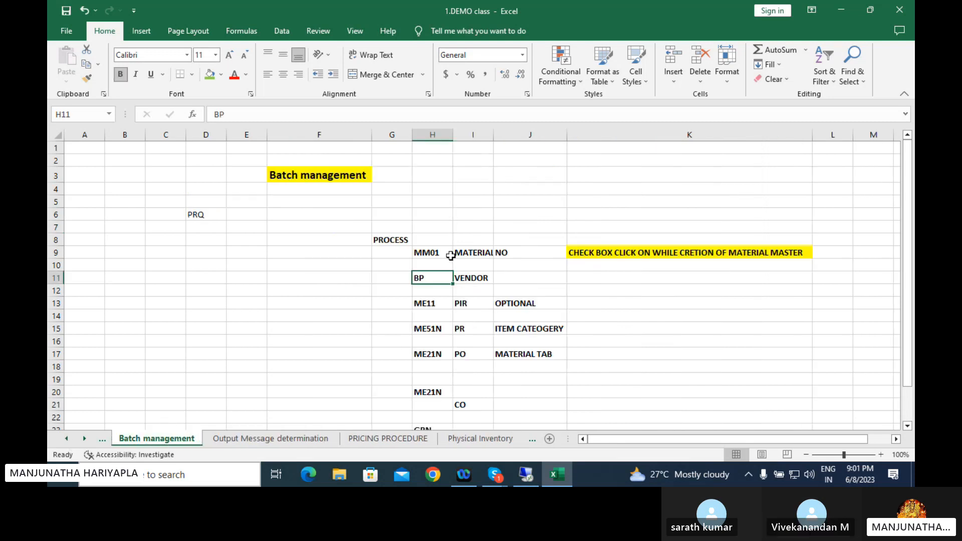
pyautogui.click(397, 239)
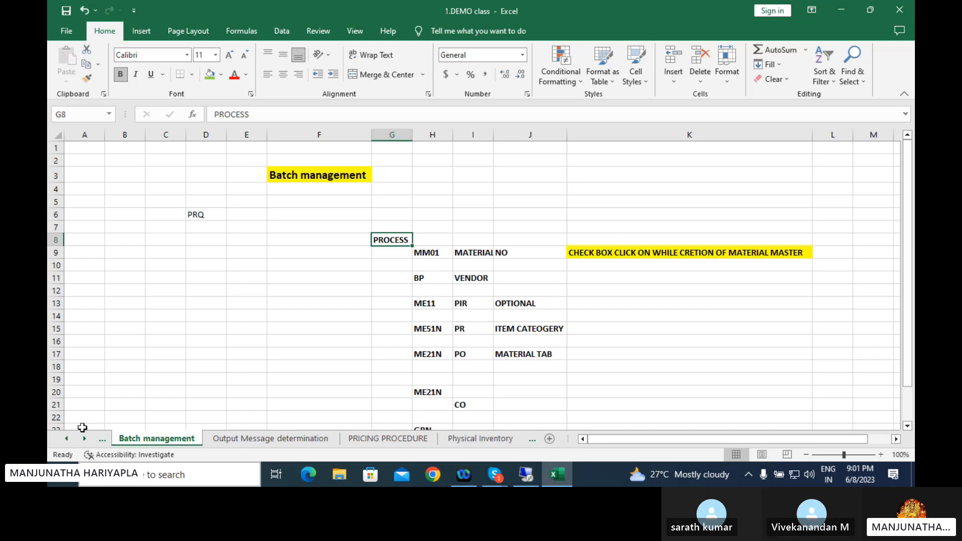
# Open the SPLIT VALUATION sheet and examine the entries 3001 and 3002 in cells I2 and J2
pyautogui.click(67, 439)
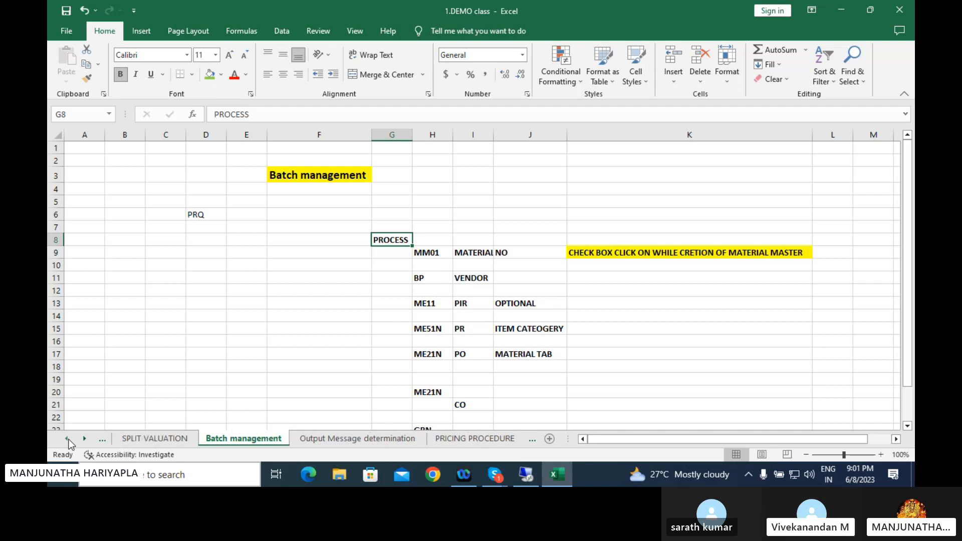
pyautogui.click(154, 439)
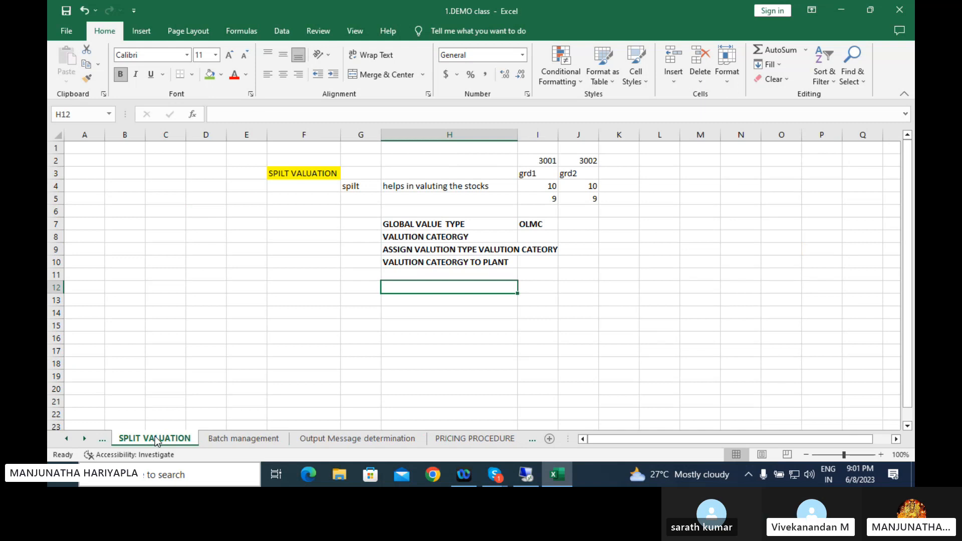
pyautogui.click(66, 439)
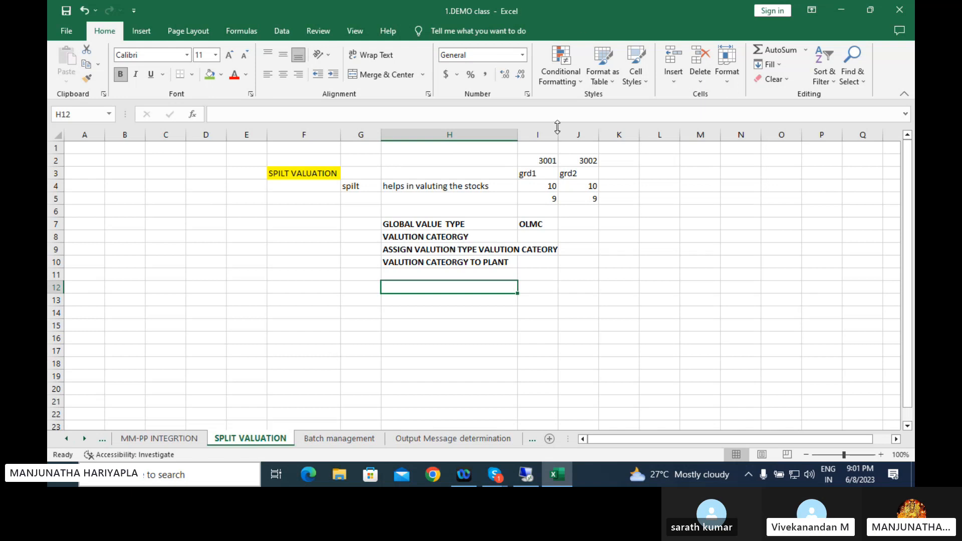
pyautogui.click(556, 157)
pyautogui.click(592, 159)
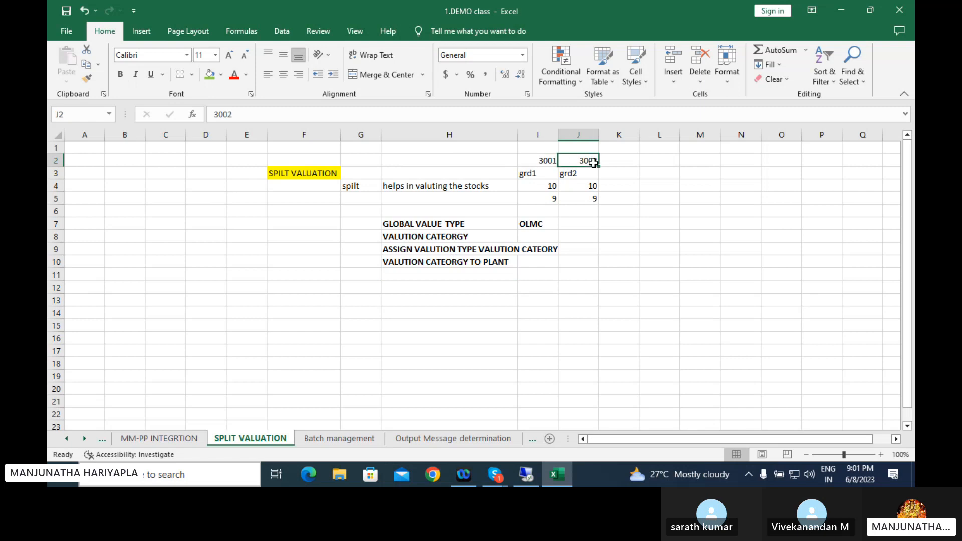
pyautogui.click(539, 162)
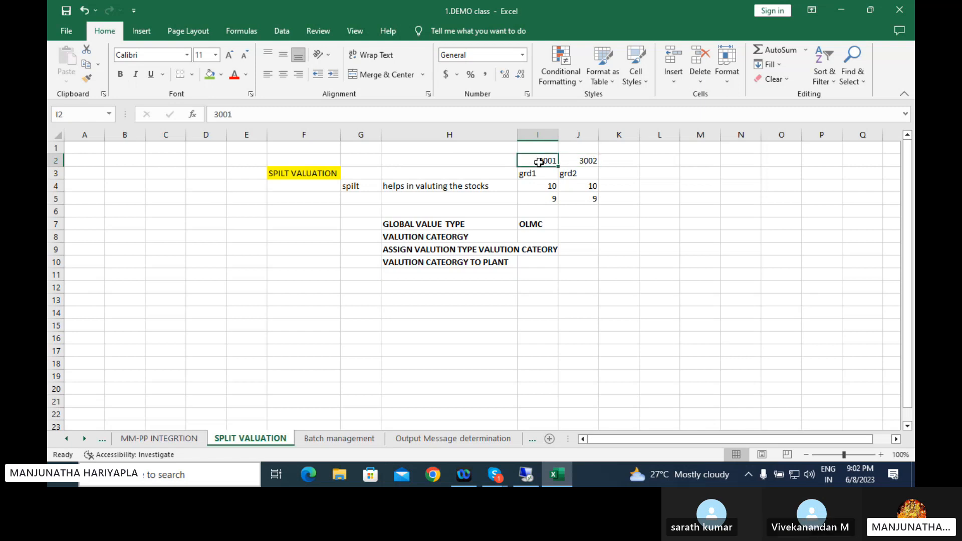
# View the MM-PP INTEGRTION sheet, and go back to the workbook's 1.org.structure sheet
pyautogui.click(146, 441)
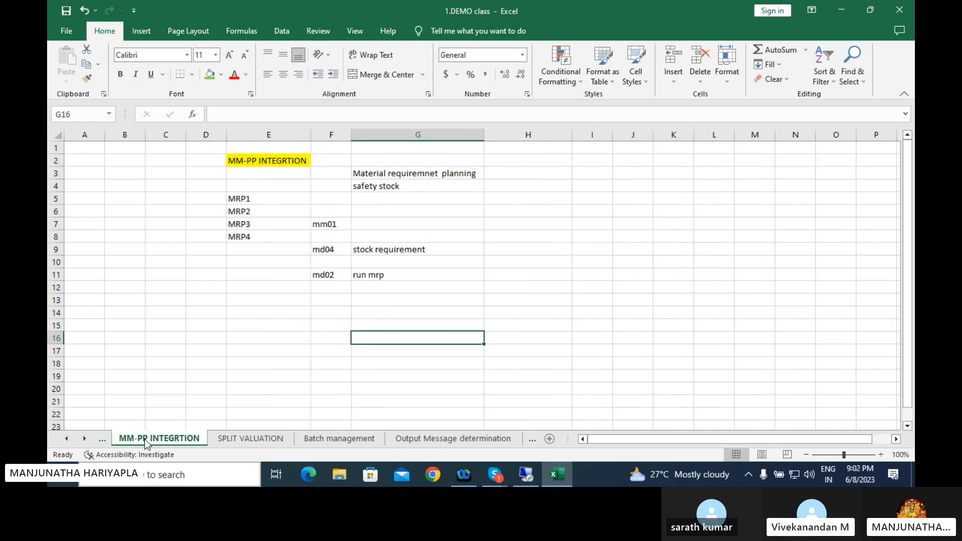
pyautogui.click(68, 440)
pyautogui.click(68, 440)
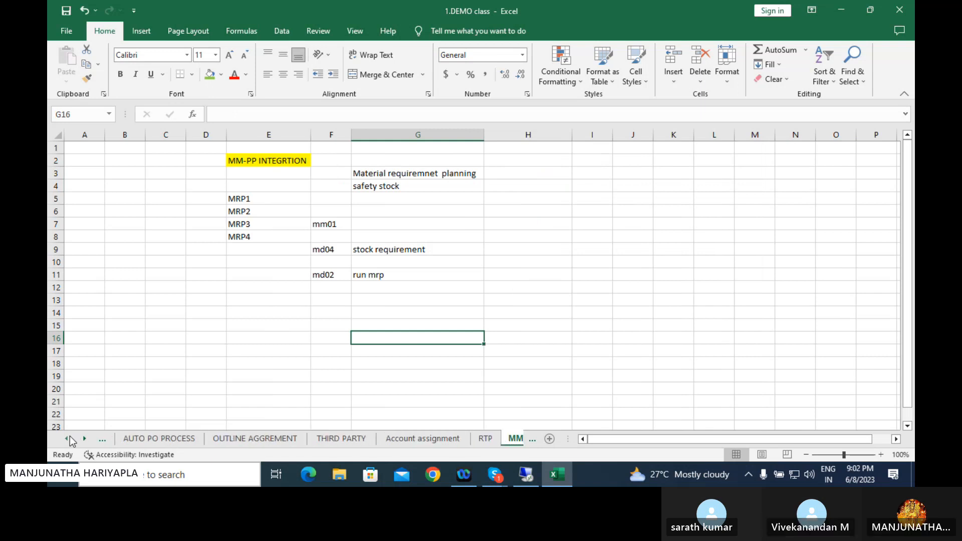
pyautogui.click(68, 439)
pyautogui.click(68, 439)
pyautogui.click(68, 439)
pyautogui.click(68, 439)
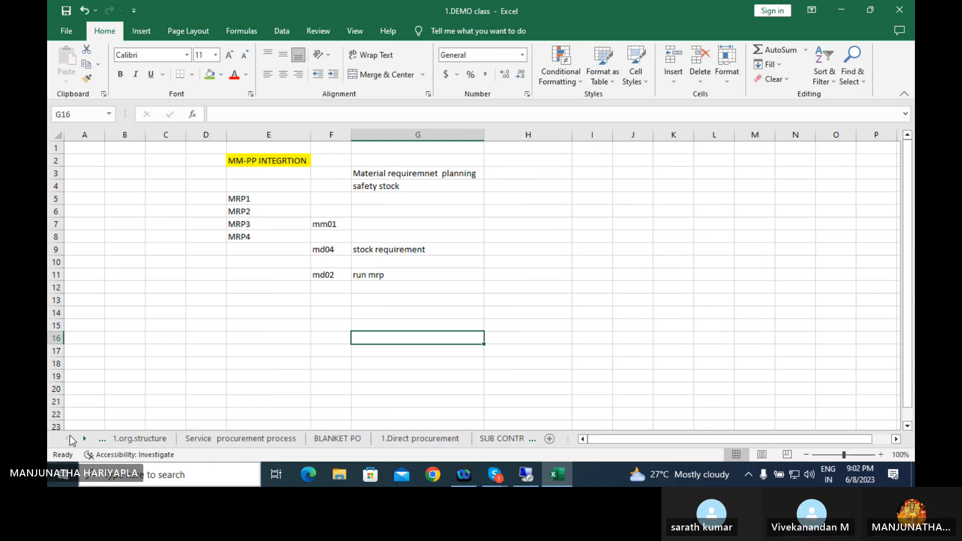
pyautogui.click(158, 440)
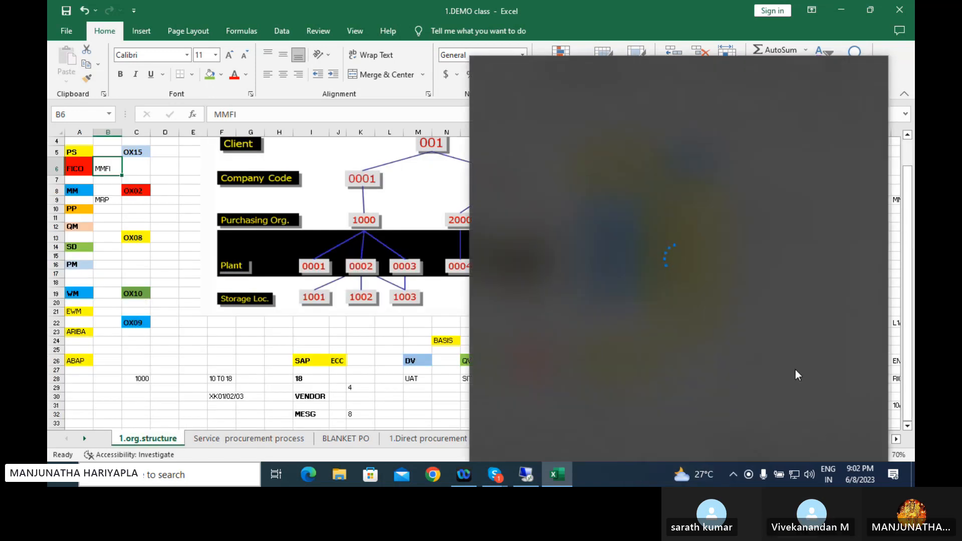
# Dismiss the news and weather pane that covers the 1.org.structure sheet
pyautogui.click(441, 306)
pyautogui.click(390, 333)
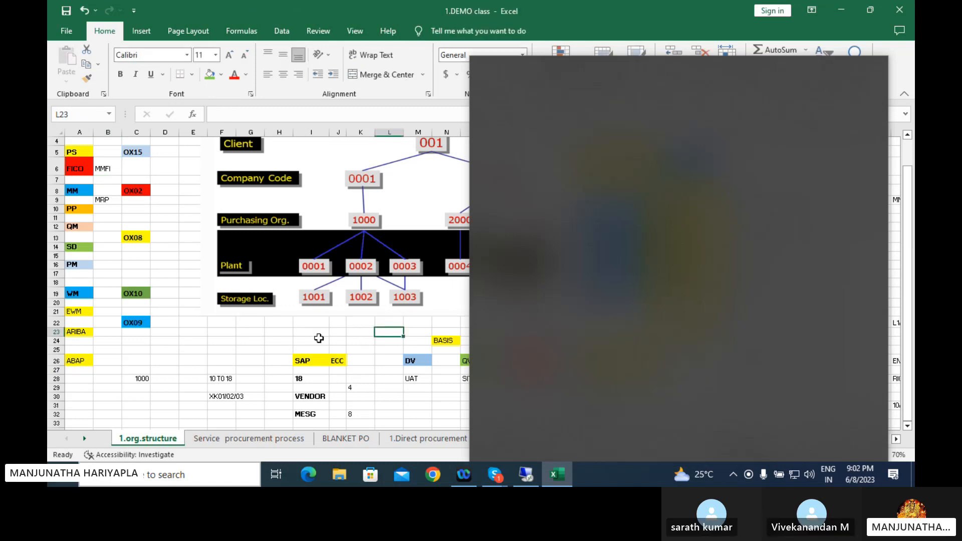
pyautogui.click(305, 342)
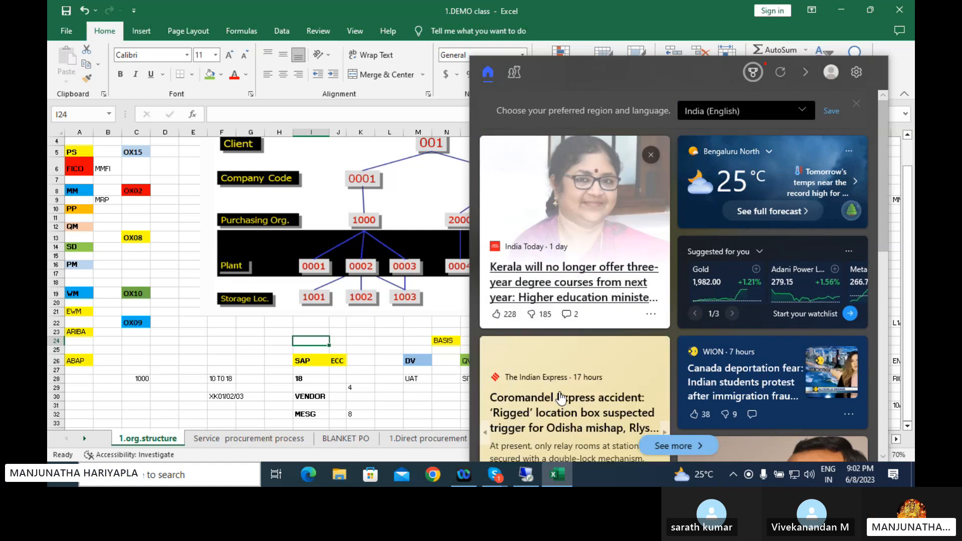
pyautogui.click(709, 474)
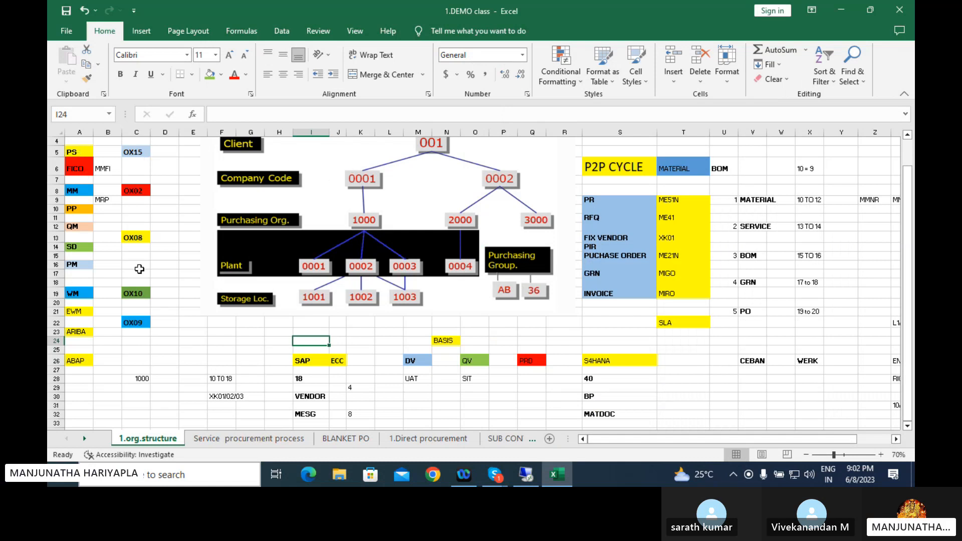
# Review the MM module row on the 1.org.structure sheet alongside the MRP entry and the PS row
pyautogui.click(102, 192)
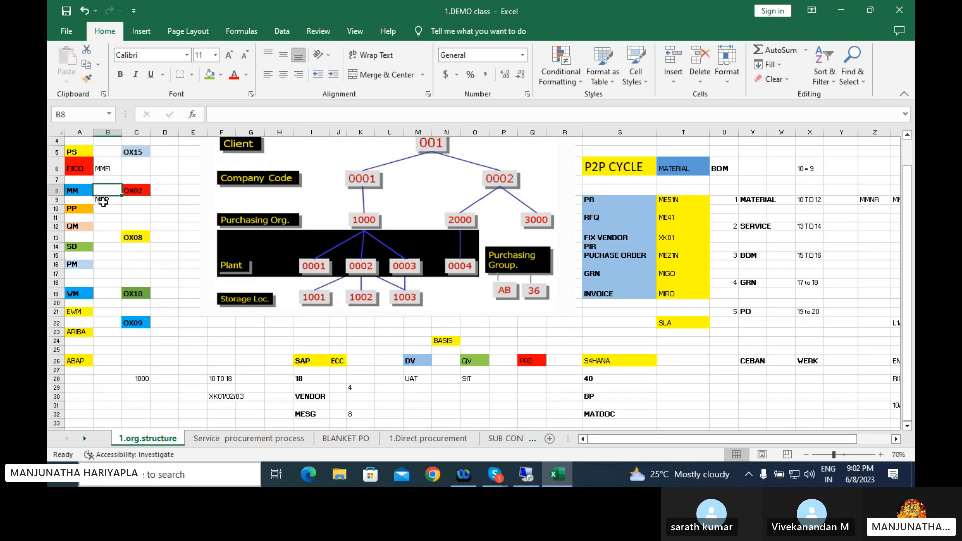
pyautogui.click(103, 201)
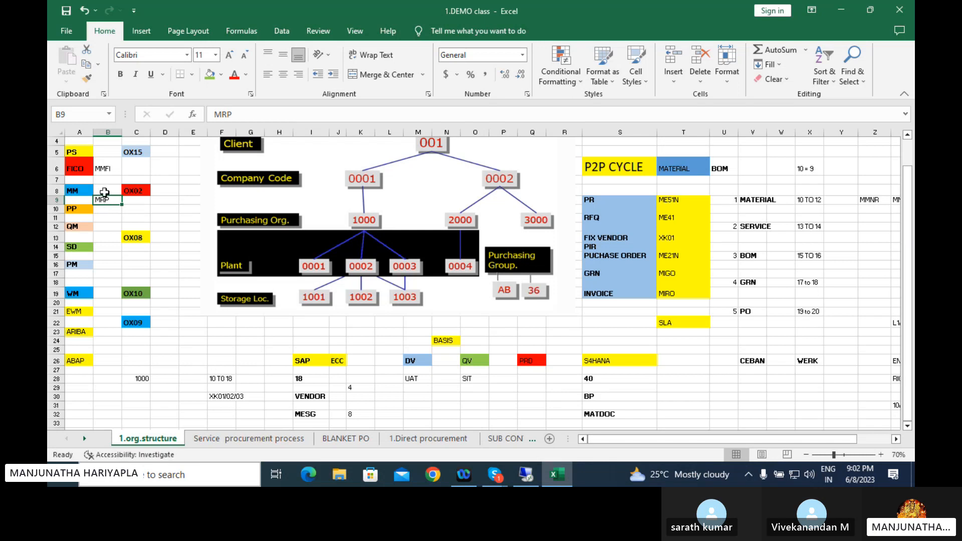
pyautogui.click(105, 189)
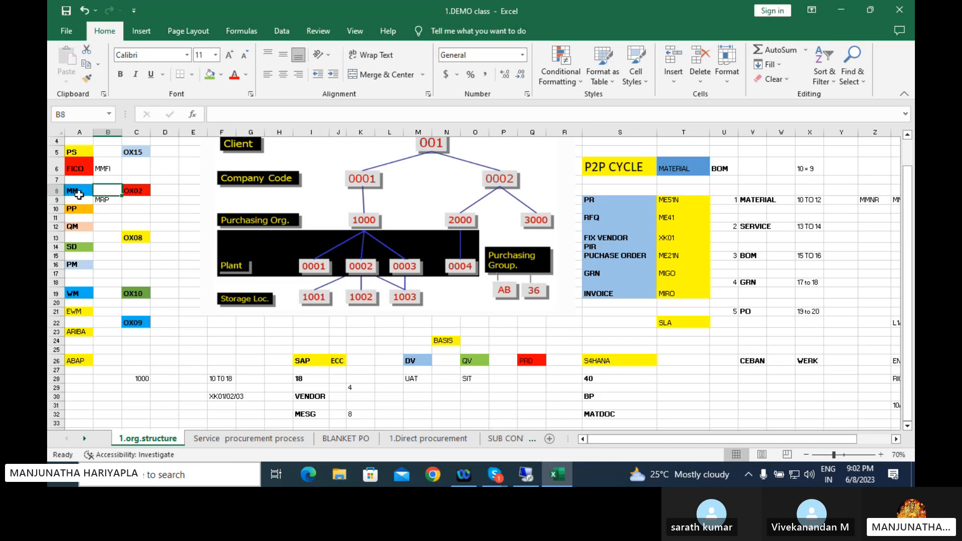
pyautogui.click(103, 151)
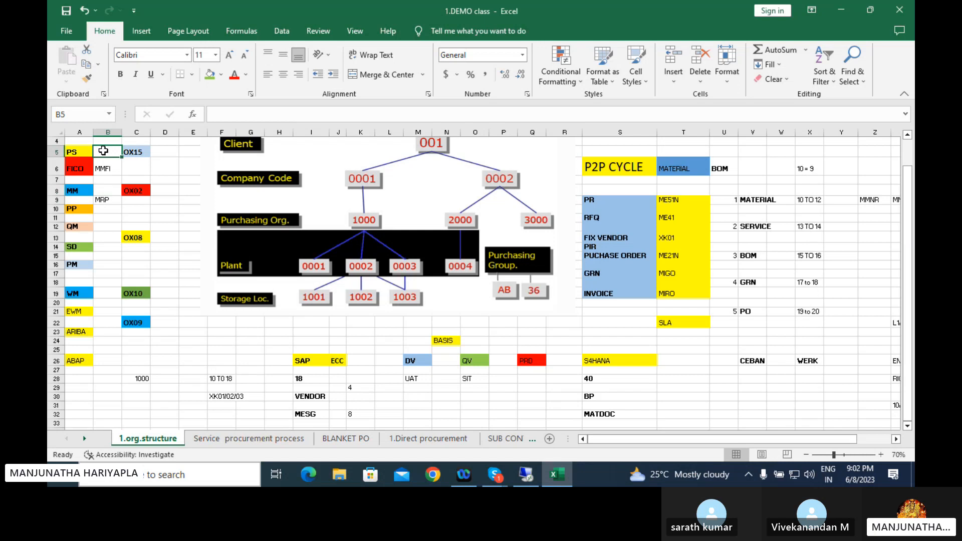
pyautogui.click(105, 191)
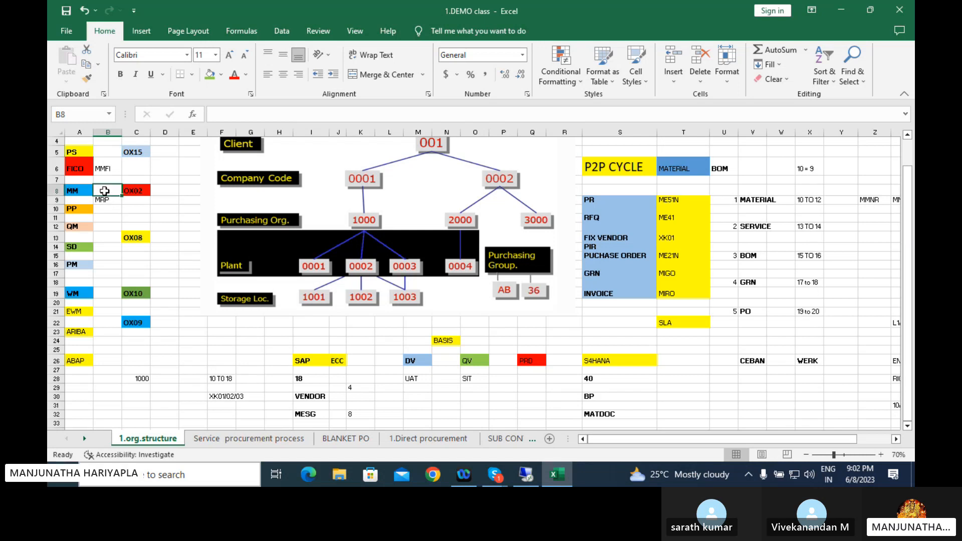
pyautogui.click(104, 153)
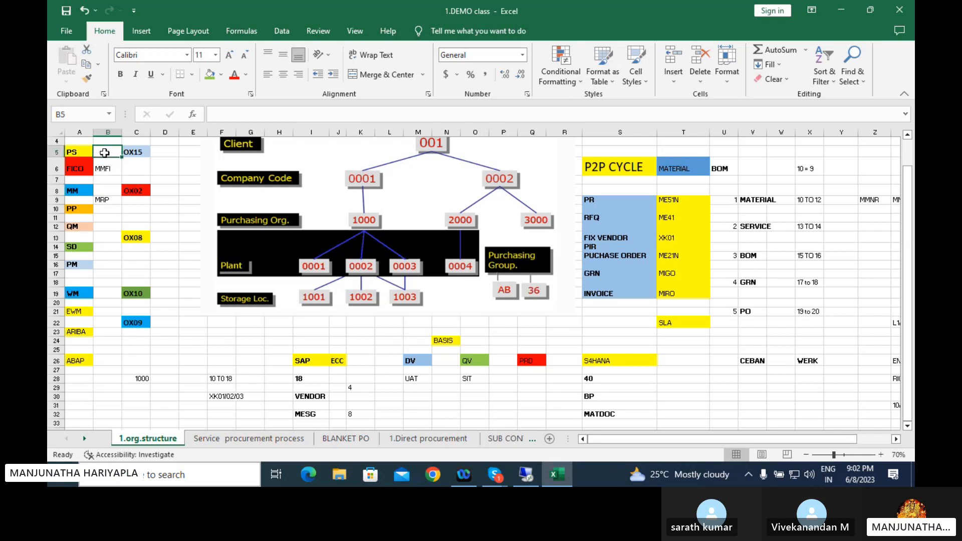
pyautogui.click(103, 191)
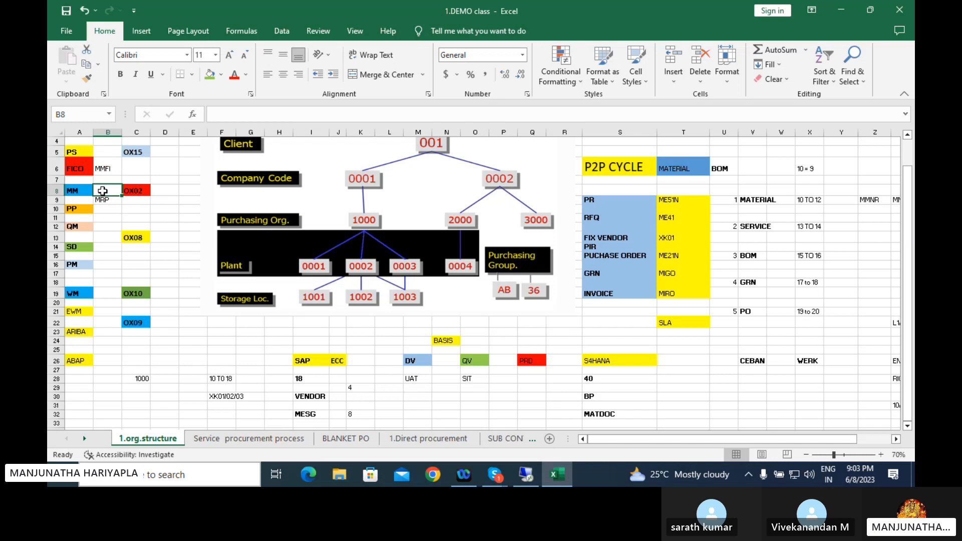
# Compare the MM and PP module rows on the 1.org.structure sheet to review their integration
pyautogui.click(106, 208)
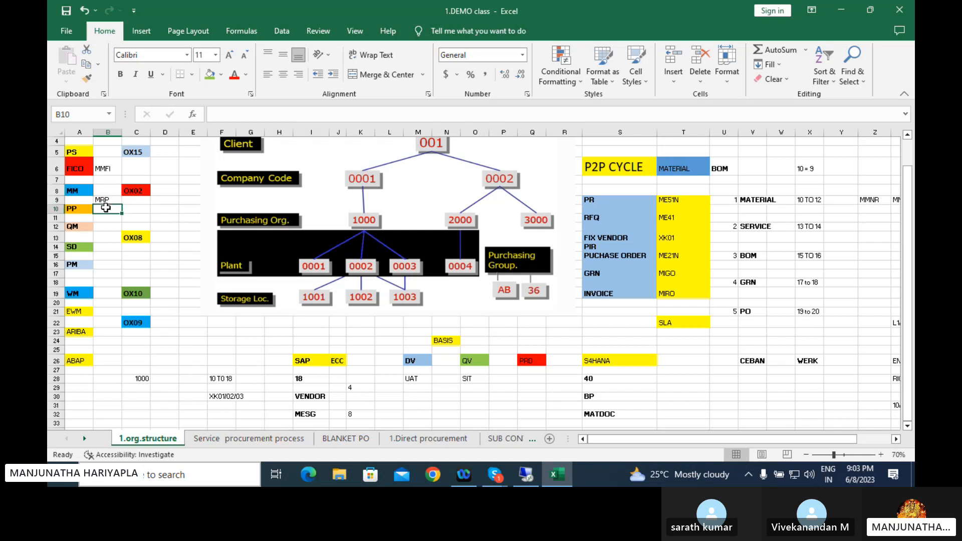
pyautogui.click(104, 189)
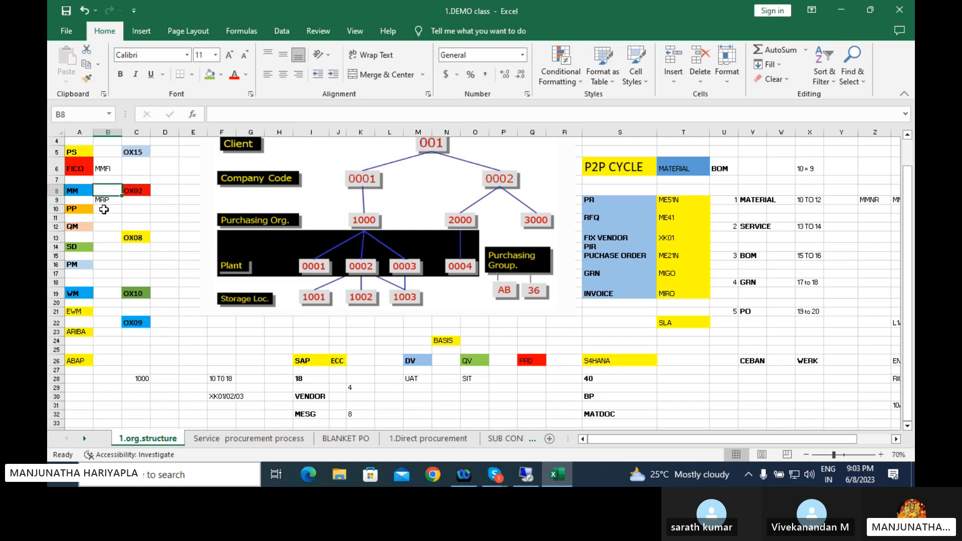
pyautogui.click(104, 211)
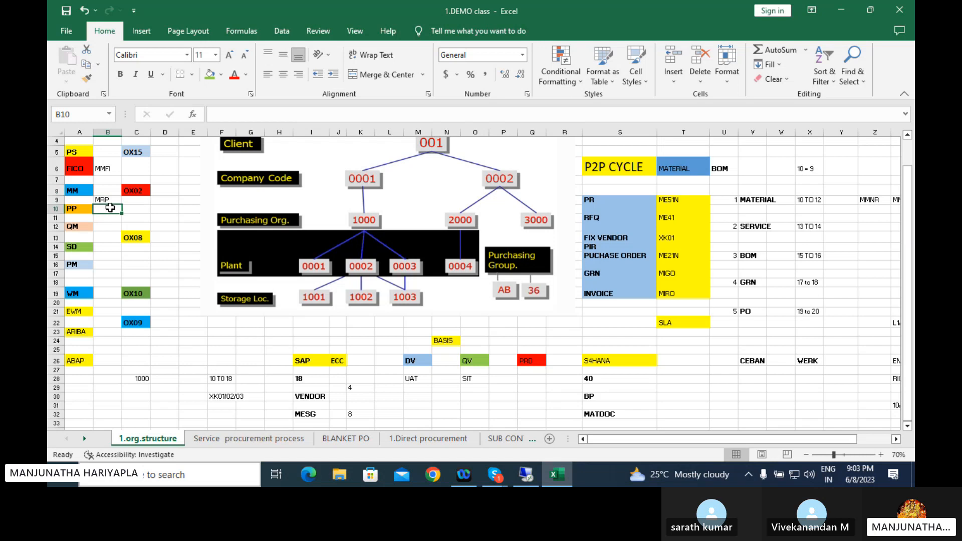
pyautogui.click(108, 192)
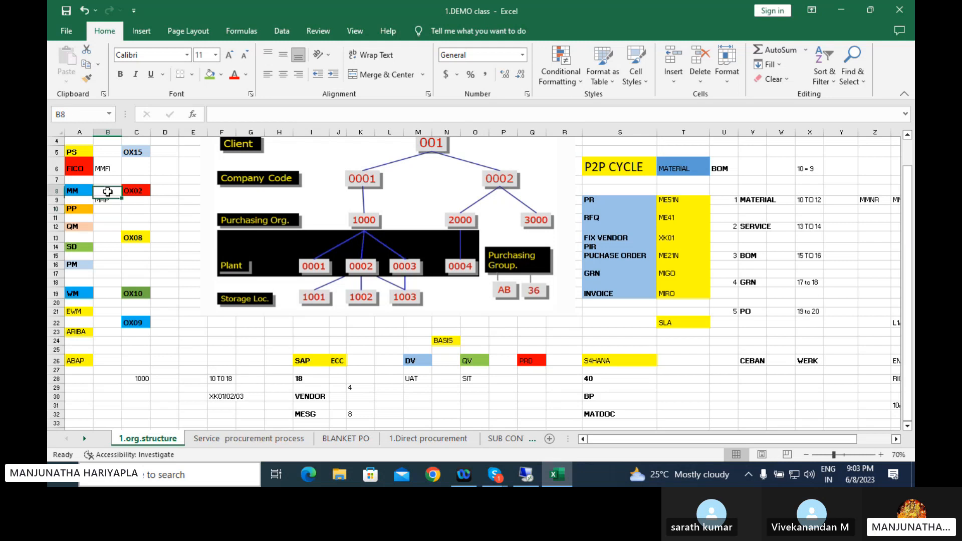
pyautogui.click(104, 207)
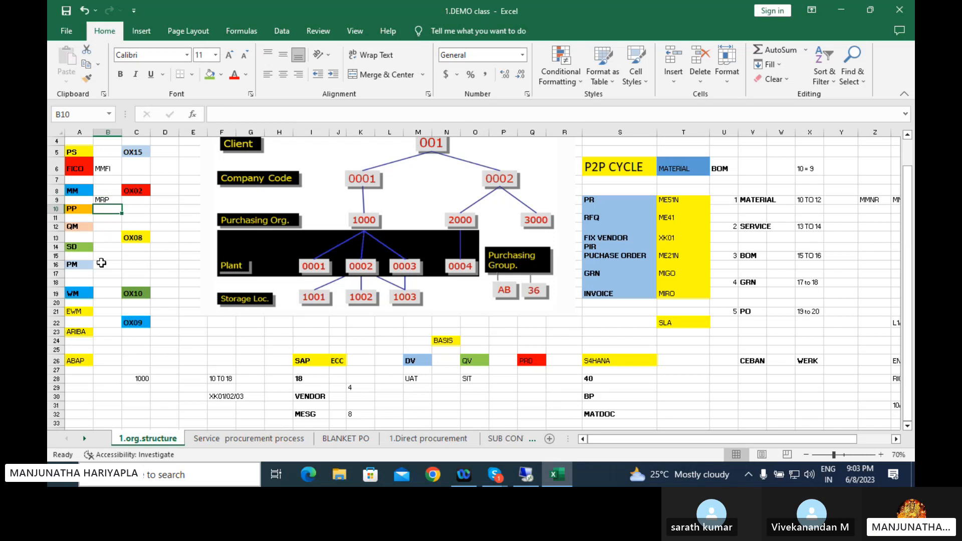
# Compare the SD module entry in cell A14 with the MM row on the 1.org.structure sheet
pyautogui.click(105, 247)
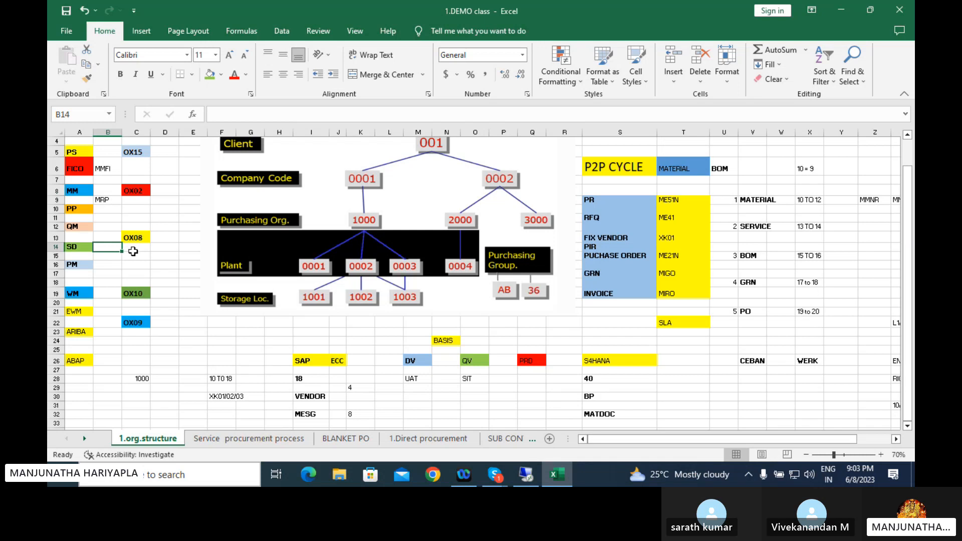
pyautogui.click(78, 249)
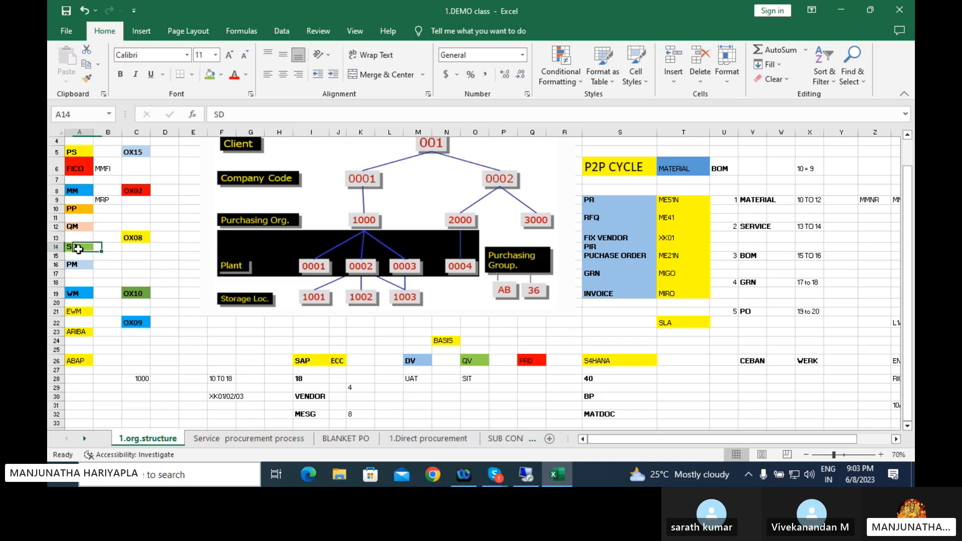
pyautogui.click(109, 189)
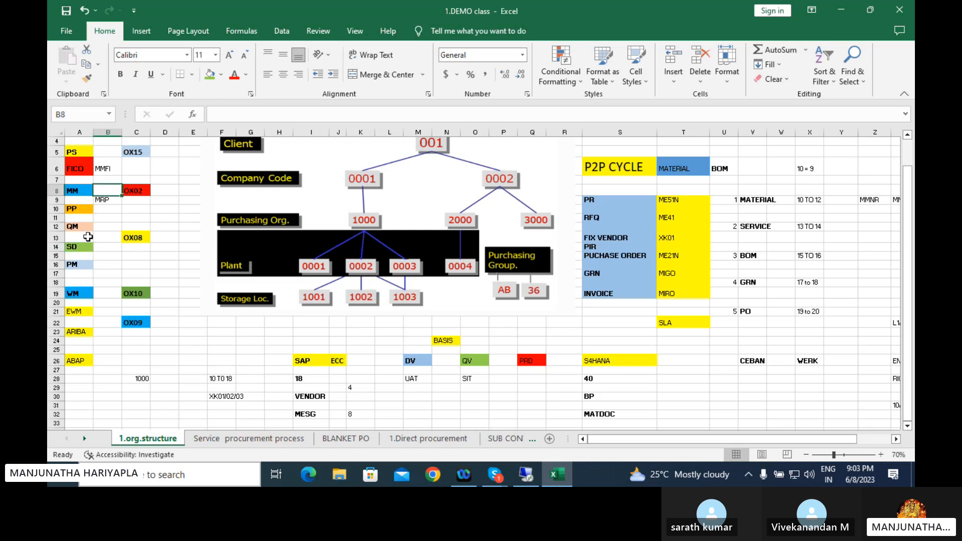
pyautogui.click(100, 247)
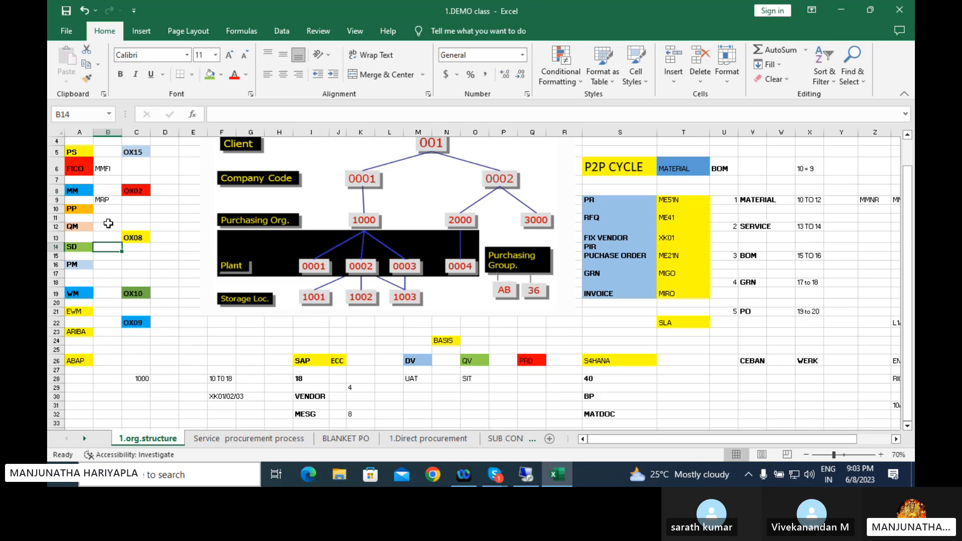
pyautogui.click(102, 191)
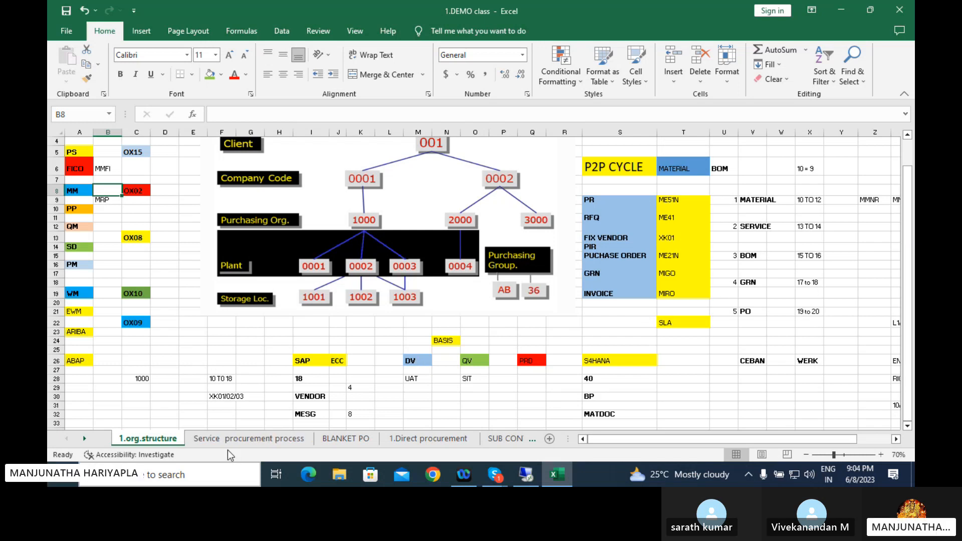
# Browse forward through the workbook's sheets from 1.org.structure to Material Ledger in s4hana
pyautogui.click(532, 439)
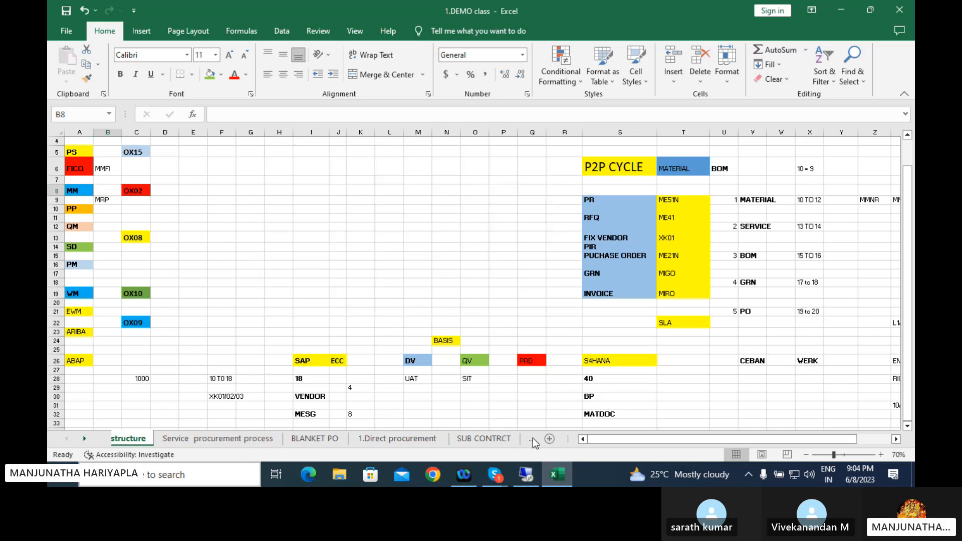
pyautogui.click(532, 439)
pyautogui.click(532, 439)
pyautogui.click(533, 438)
pyautogui.click(534, 438)
pyautogui.click(533, 438)
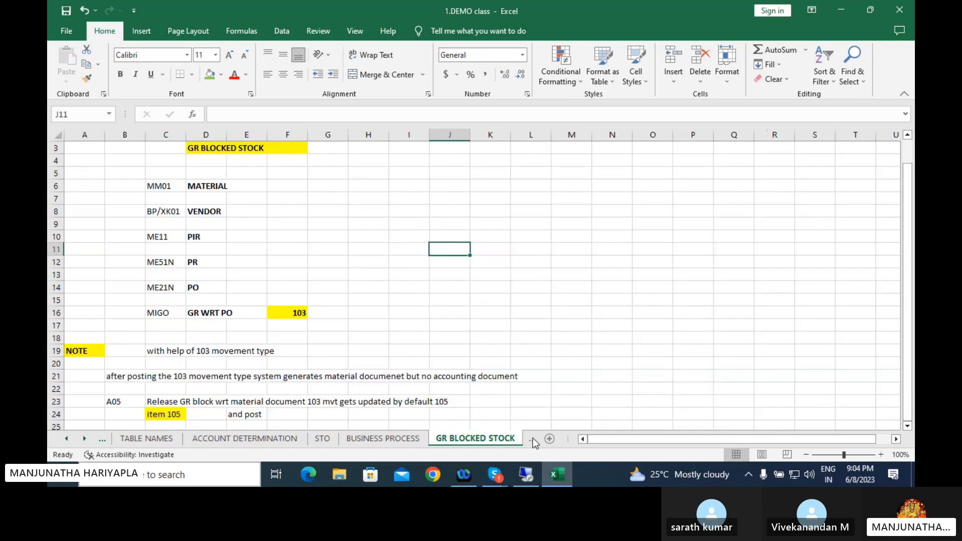
pyautogui.click(533, 438)
pyautogui.click(534, 438)
pyautogui.click(533, 438)
pyautogui.click(533, 438)
pyautogui.click(533, 438)
pyautogui.click(534, 439)
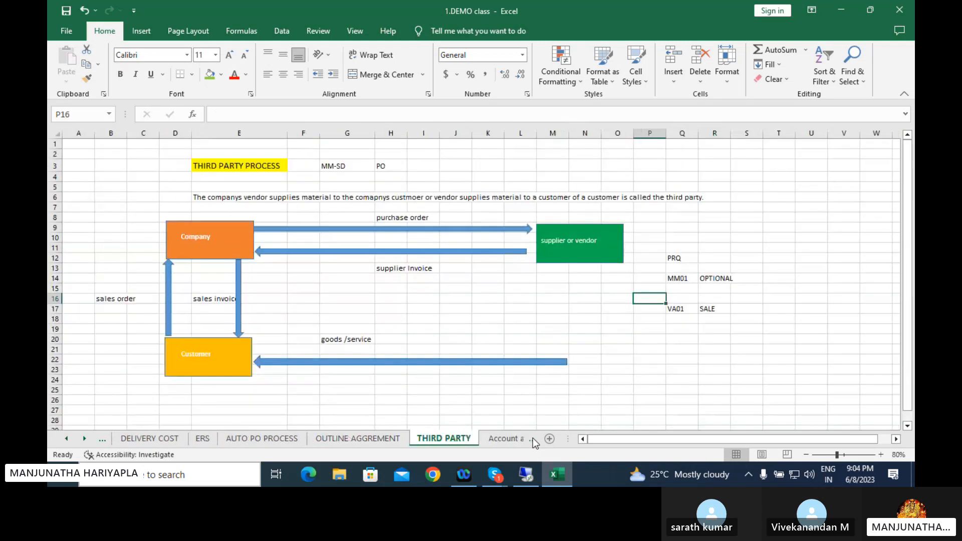
pyautogui.click(533, 438)
pyautogui.click(534, 438)
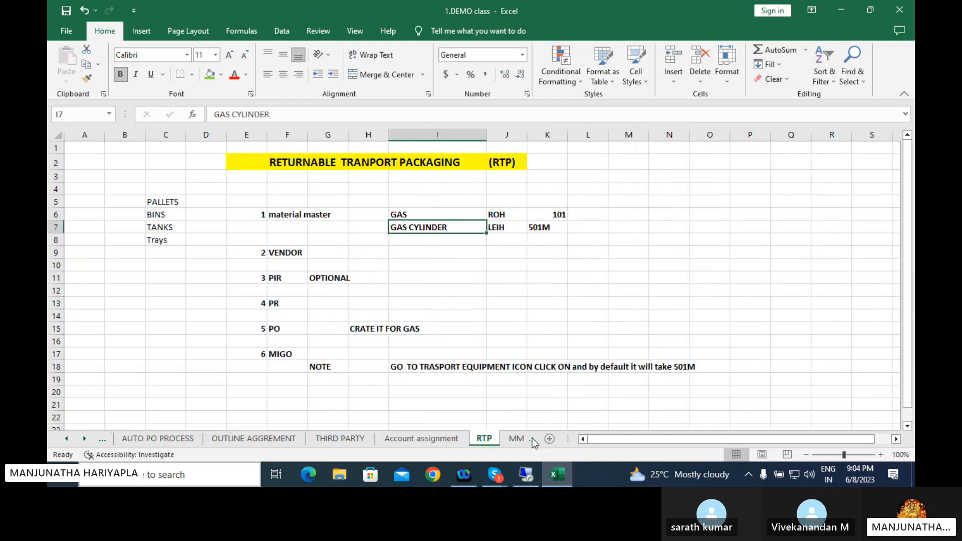
pyautogui.click(532, 438)
pyautogui.click(532, 438)
pyautogui.click(533, 438)
pyautogui.click(532, 438)
pyautogui.click(532, 438)
pyautogui.click(532, 438)
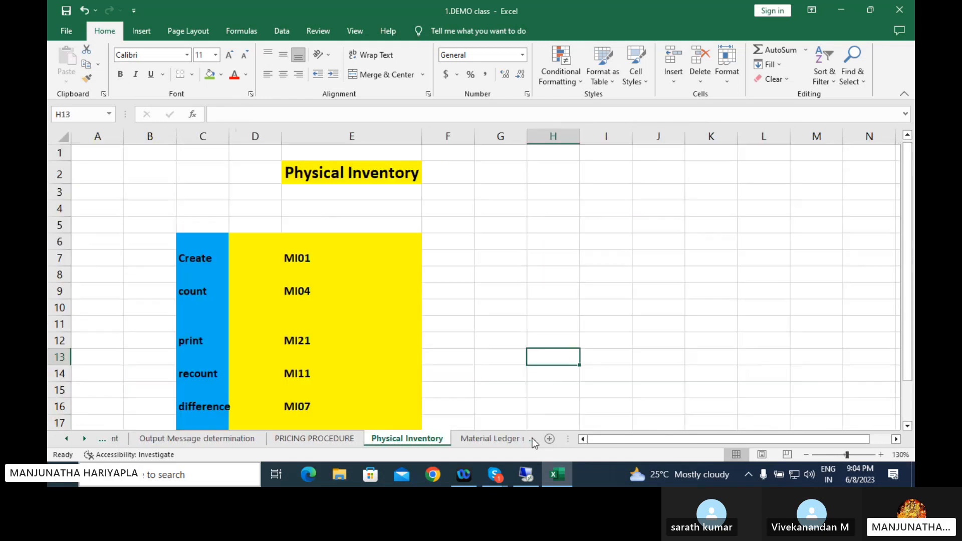
pyautogui.click(532, 438)
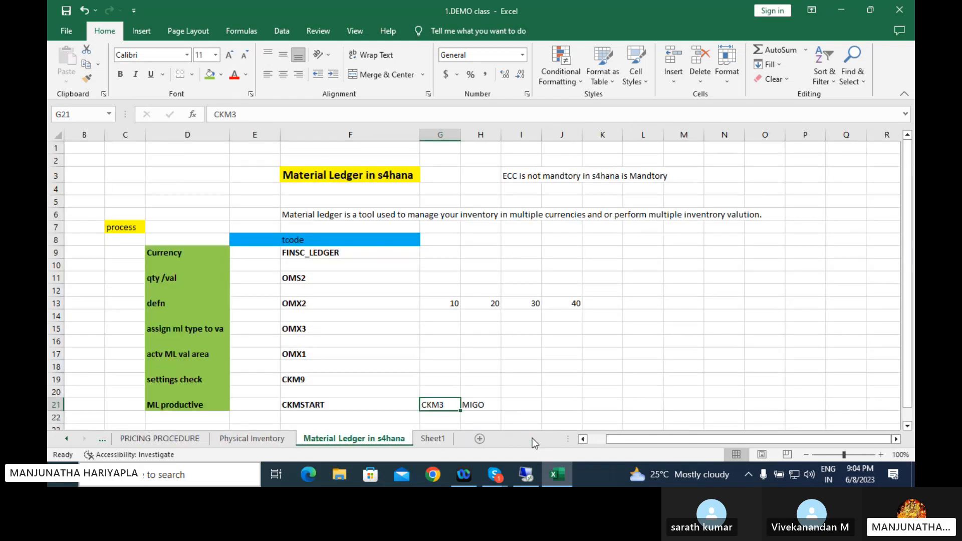
# View the Physical Inventory sheet, and examine the settings check code CKM9 in cell F19 on the Material Ledger in s4hana sheet
pyautogui.click(244, 442)
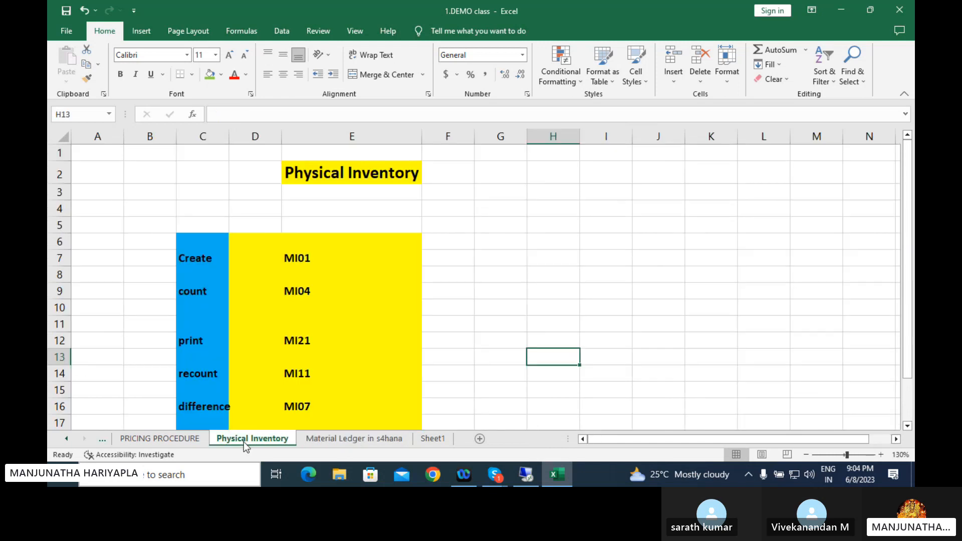
pyautogui.click(334, 438)
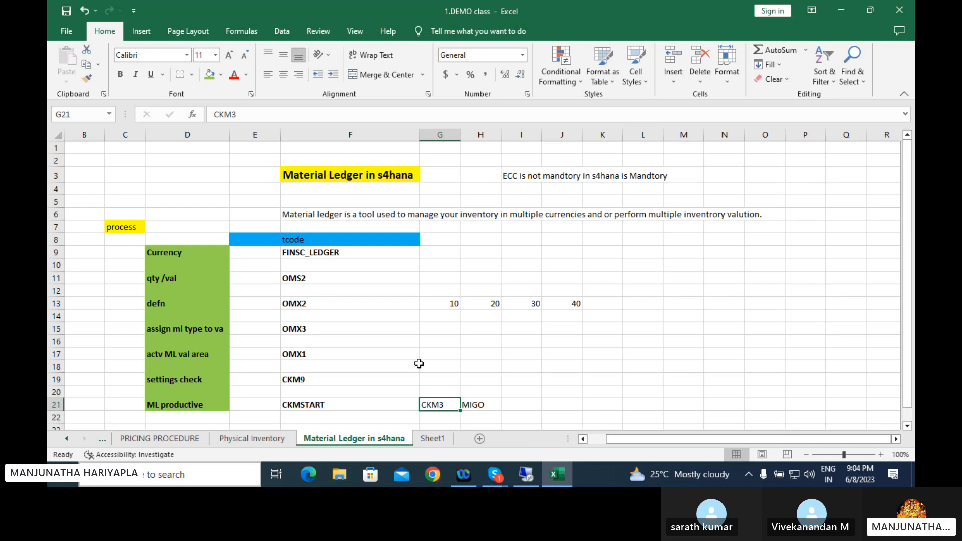
pyautogui.click(383, 296)
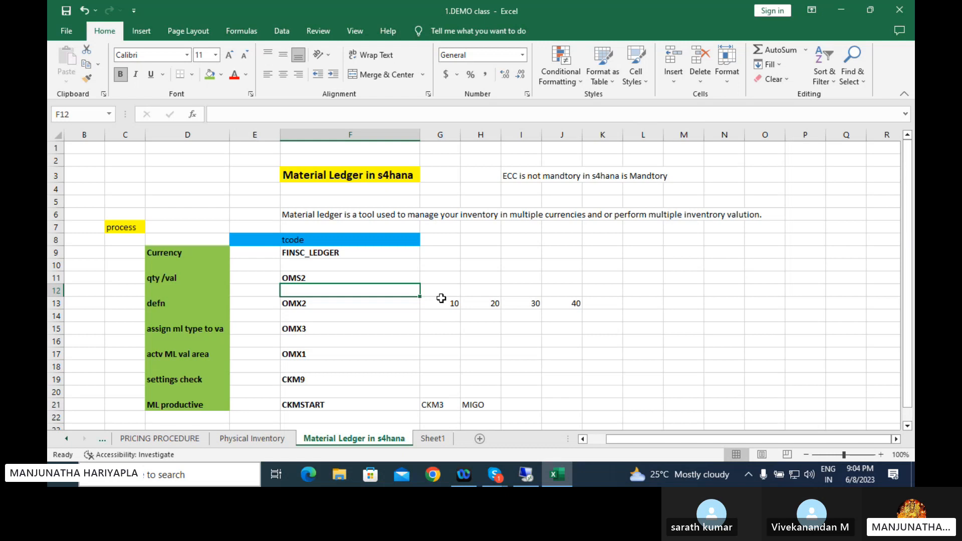
pyautogui.click(309, 377)
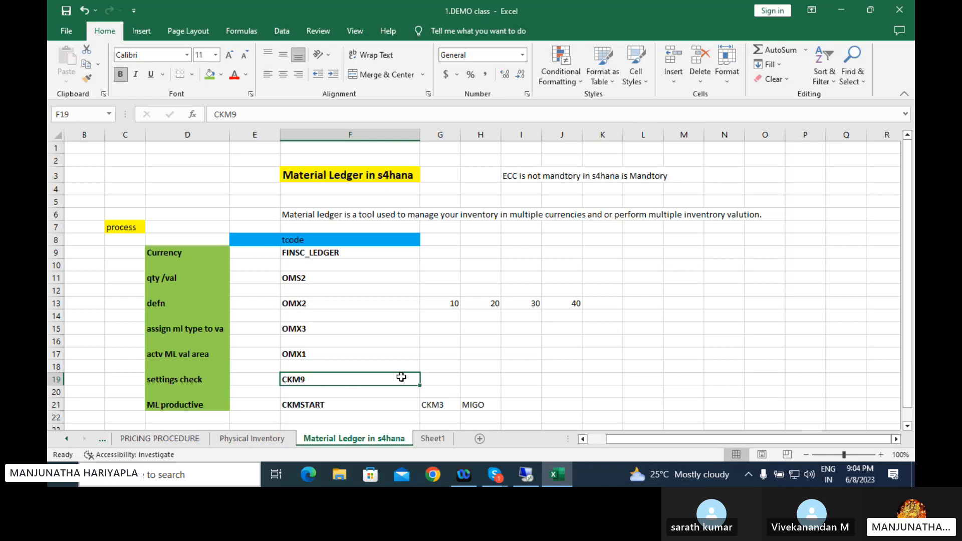
pyautogui.click(444, 371)
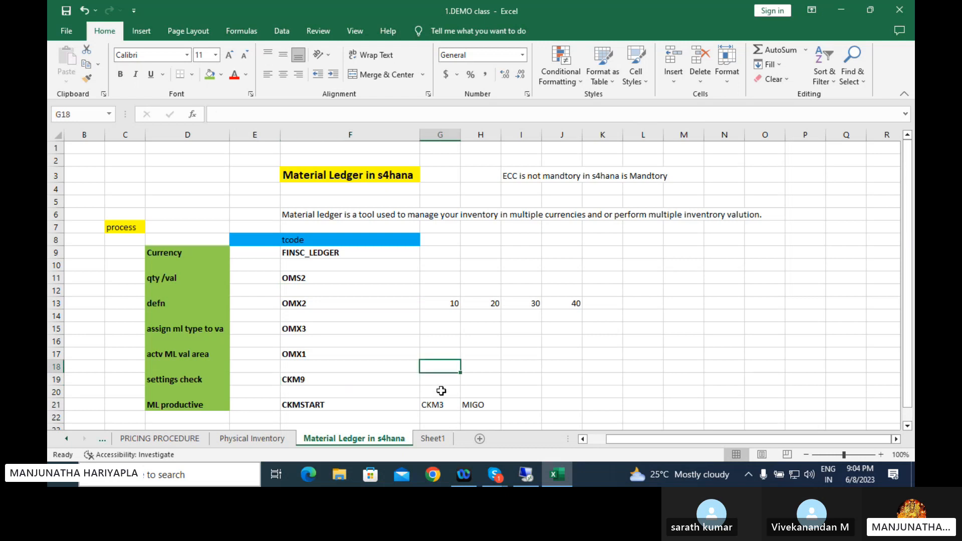
pyautogui.click(444, 381)
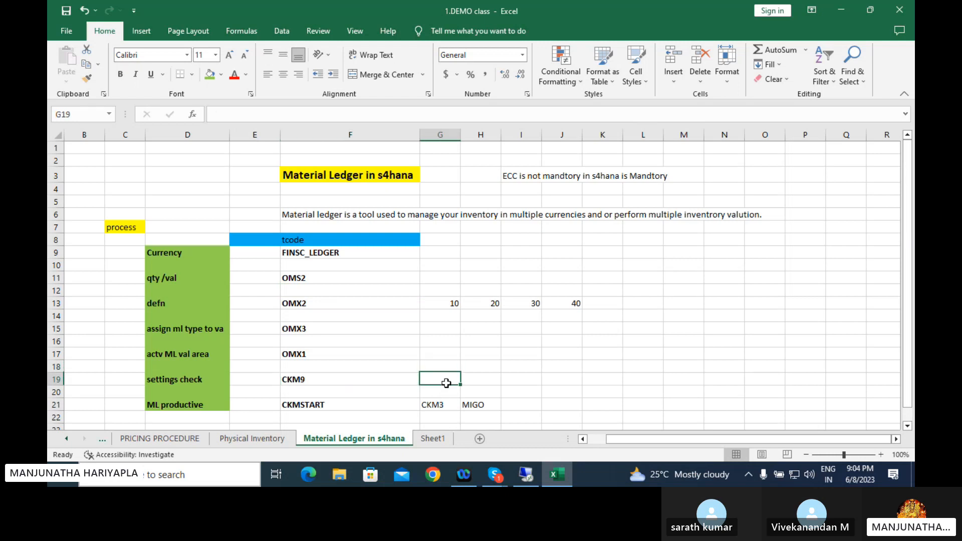
pyautogui.click(325, 381)
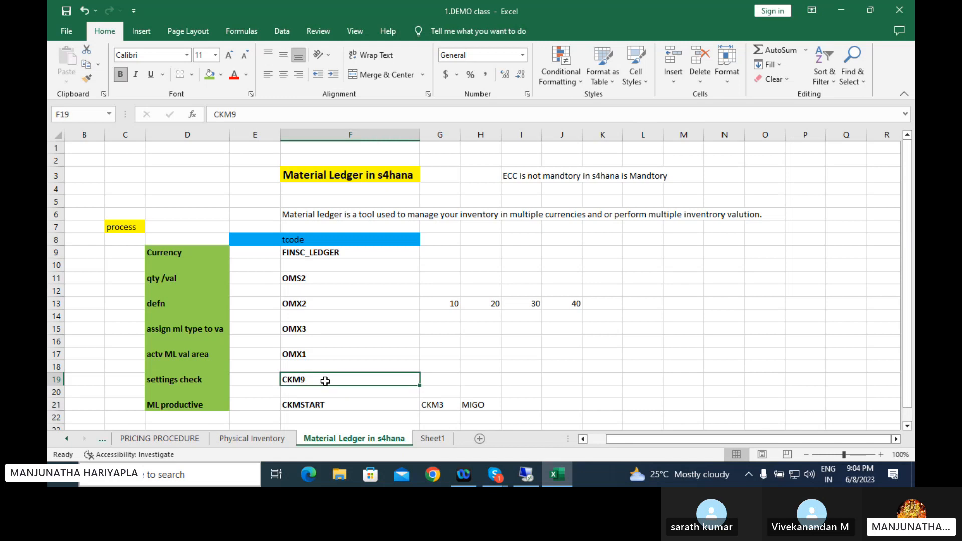
pyautogui.click(441, 378)
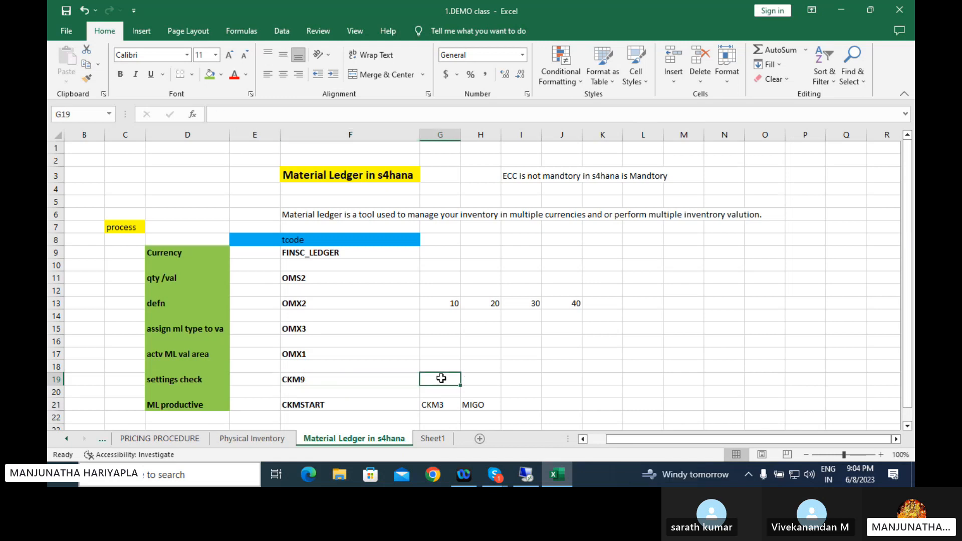
pyautogui.click(325, 380)
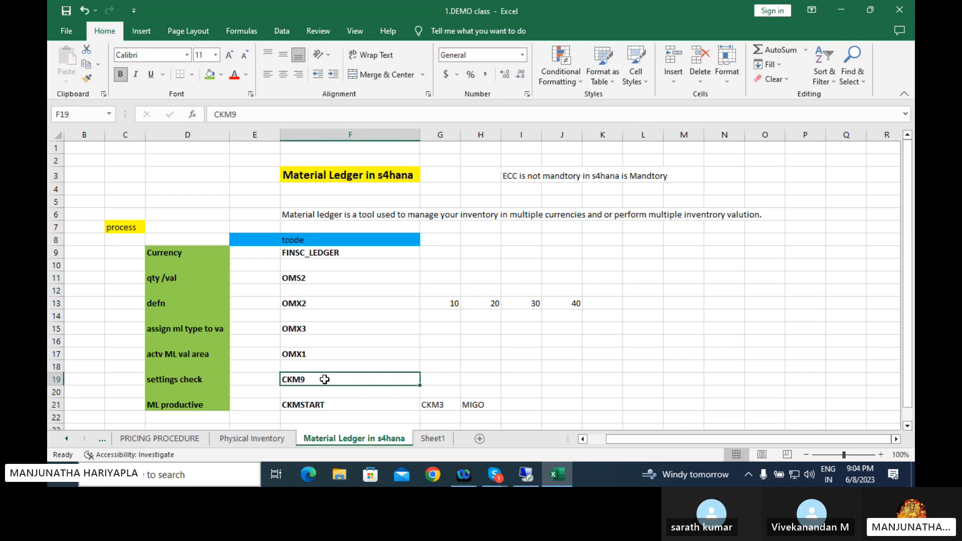
# View the SAP Easy Access screen in the remote session, and return to the workbook to open Sheet1
pyautogui.click(527, 477)
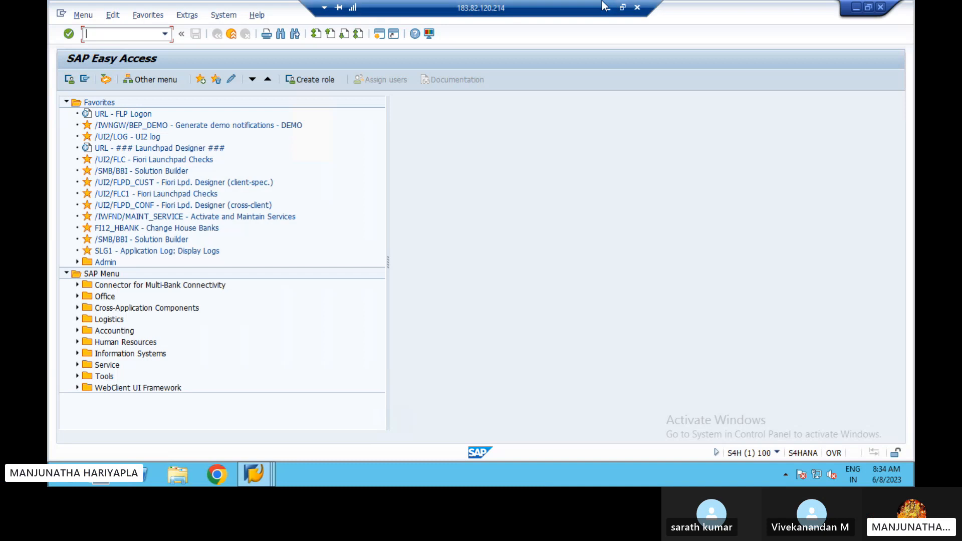
pyautogui.click(607, 10)
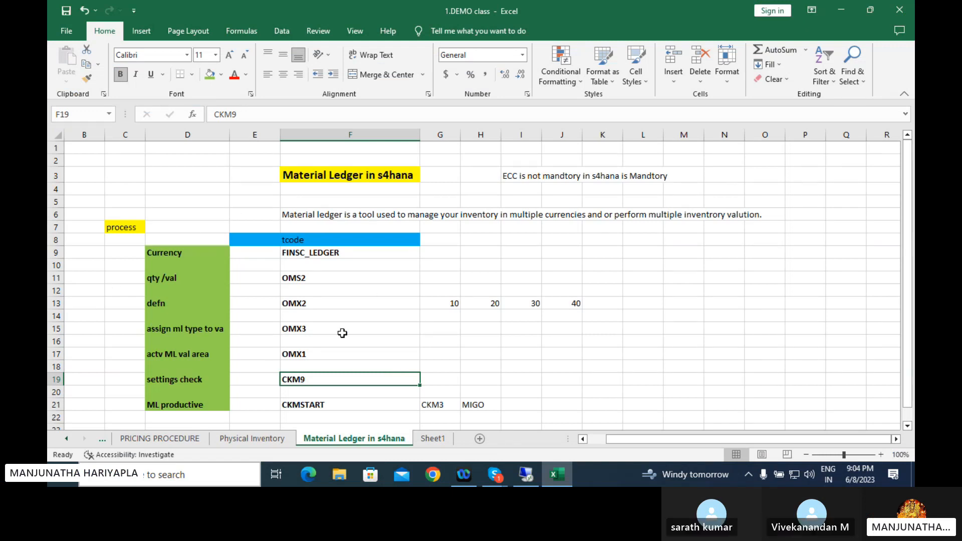
pyautogui.click(434, 440)
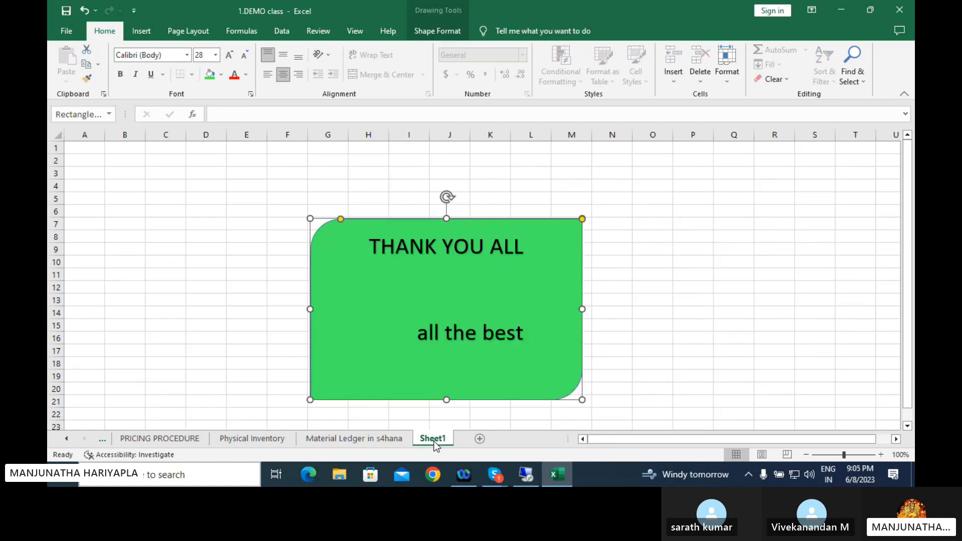
# View the Material Ledger in s4hana, Physical Inventory and PRICING PROCEDURE sheets in turn
pyautogui.click(354, 440)
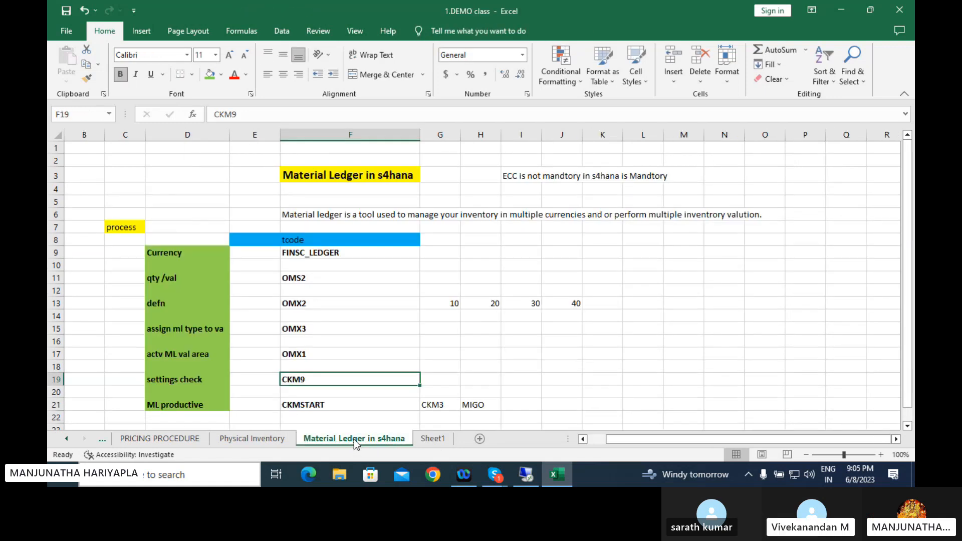
pyautogui.click(270, 440)
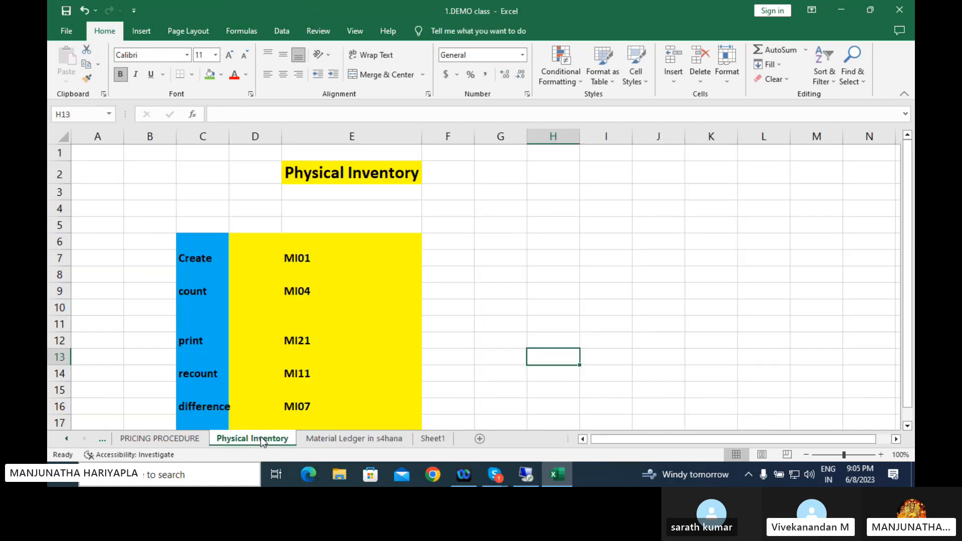
pyautogui.click(161, 441)
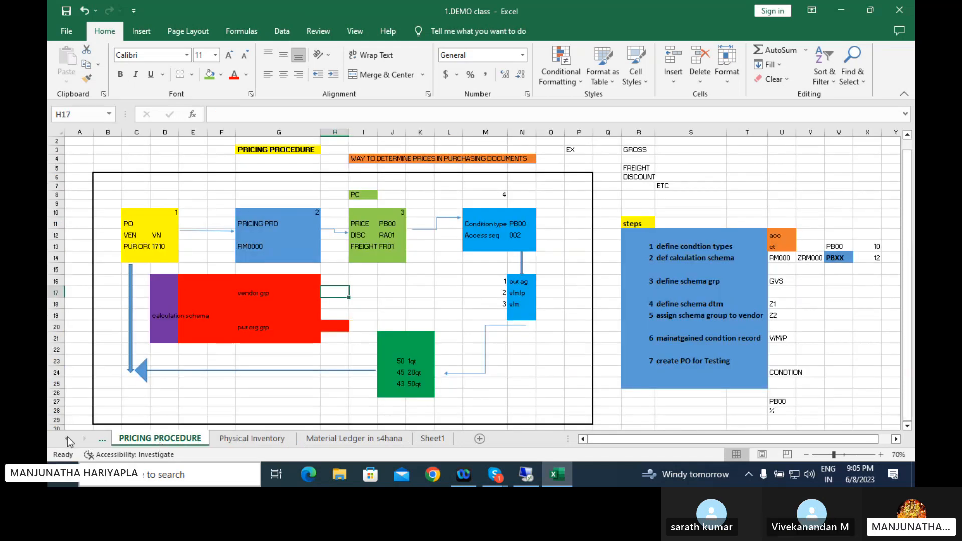
# Go back through the workbook's sheets to the first one and open 1.org.structure
pyautogui.click(67, 438)
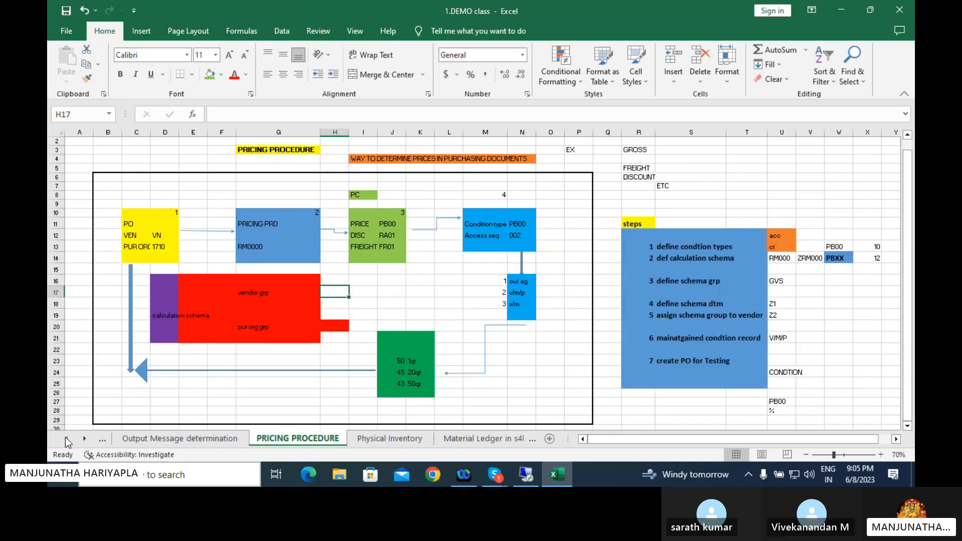
pyautogui.click(68, 439)
pyautogui.click(68, 439)
pyautogui.click(68, 439)
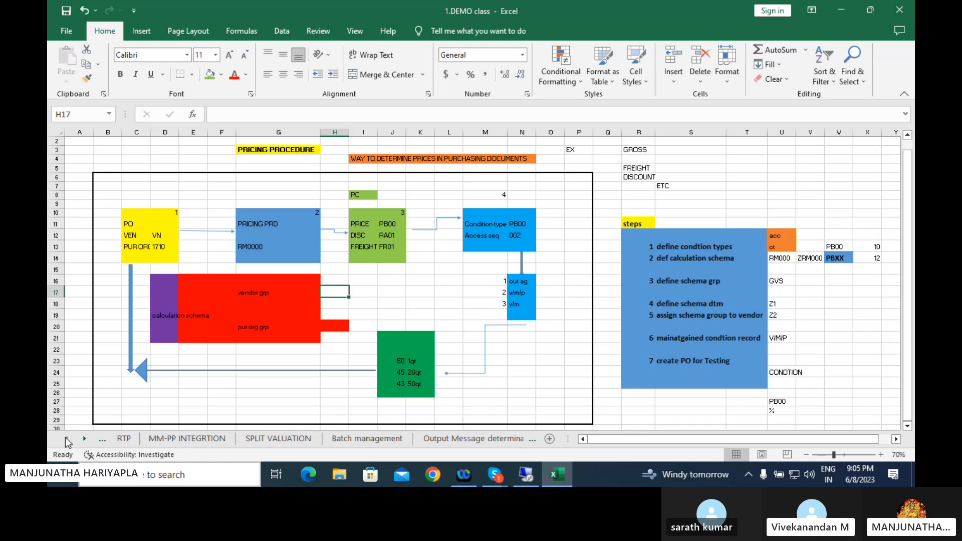
pyautogui.click(68, 439)
pyautogui.click(68, 439)
pyautogui.click(68, 440)
pyautogui.click(68, 439)
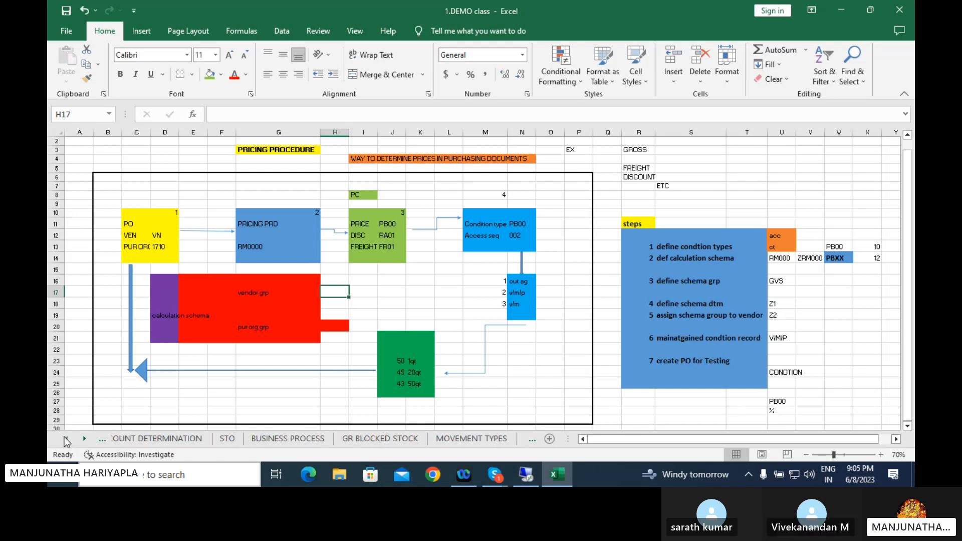
pyautogui.click(67, 440)
pyautogui.click(68, 440)
pyautogui.click(68, 440)
pyautogui.click(68, 440)
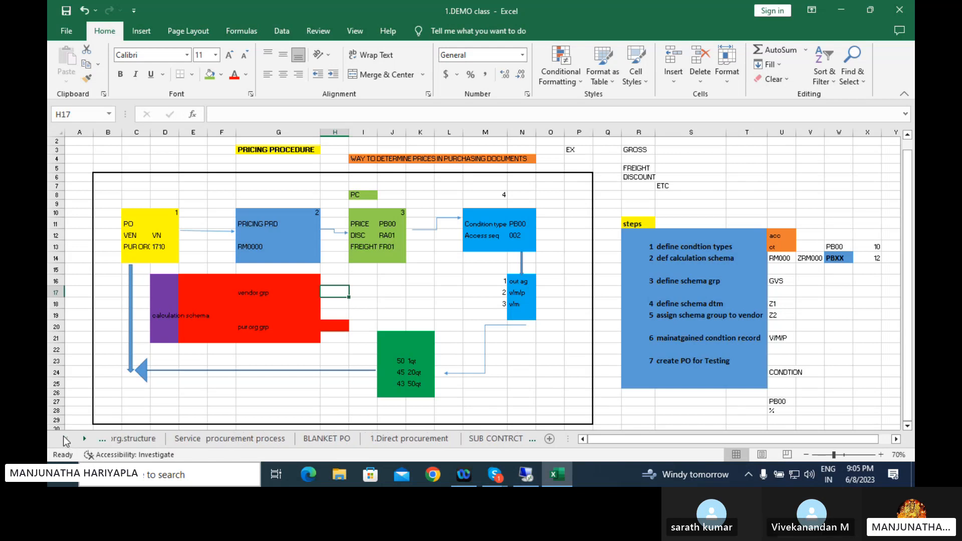
pyautogui.click(67, 440)
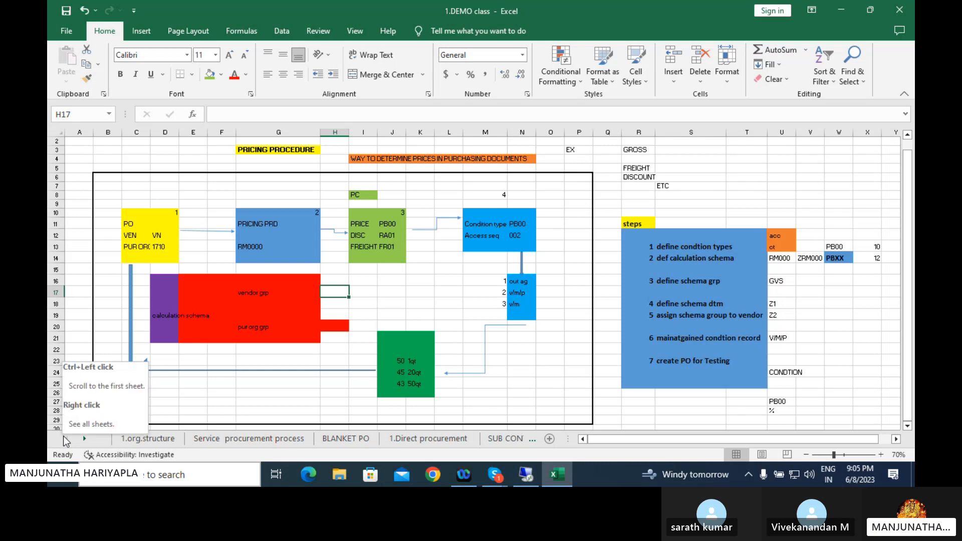
pyautogui.click(138, 441)
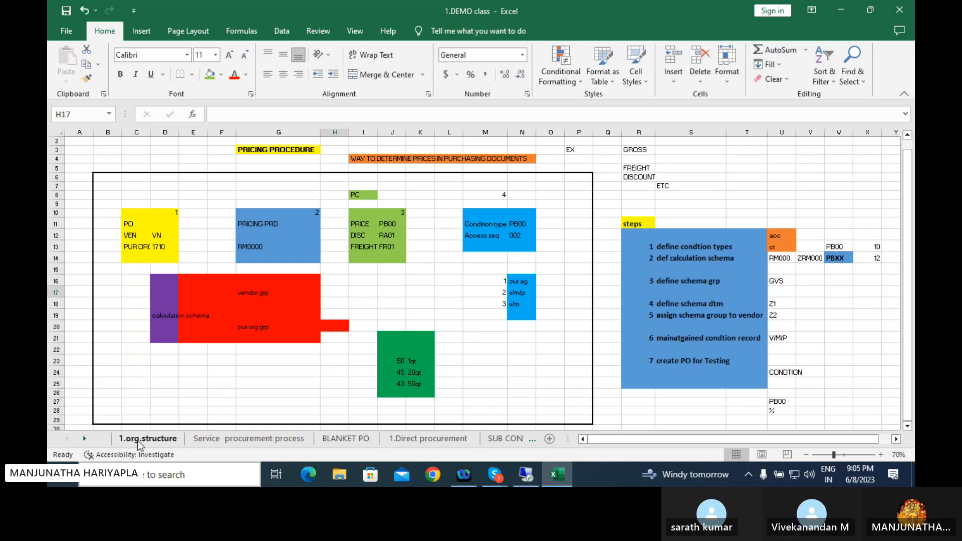
# View the Service procurement process, BLANKET PO, 1.Direct procurement and subcontracting sheets in turn
pyautogui.click(261, 439)
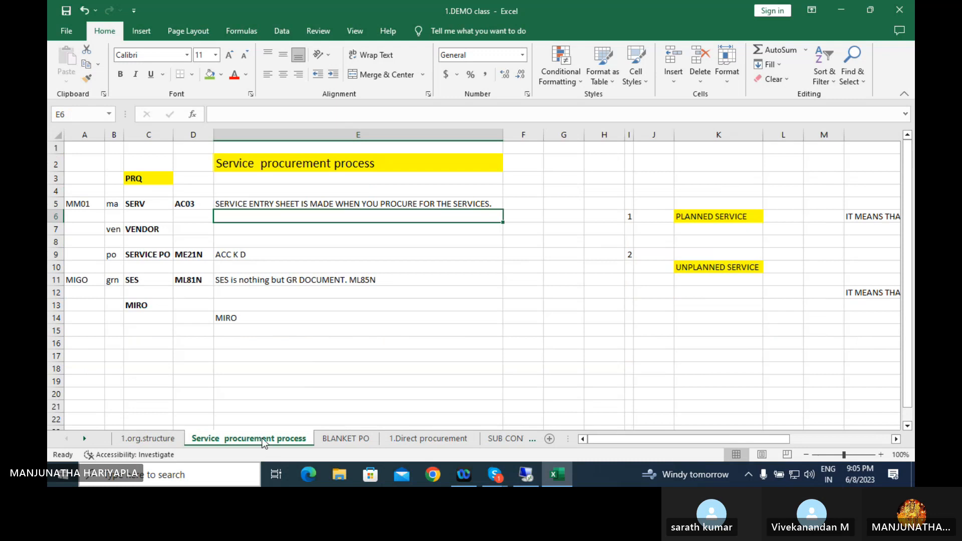
pyautogui.click(340, 440)
pyautogui.click(430, 440)
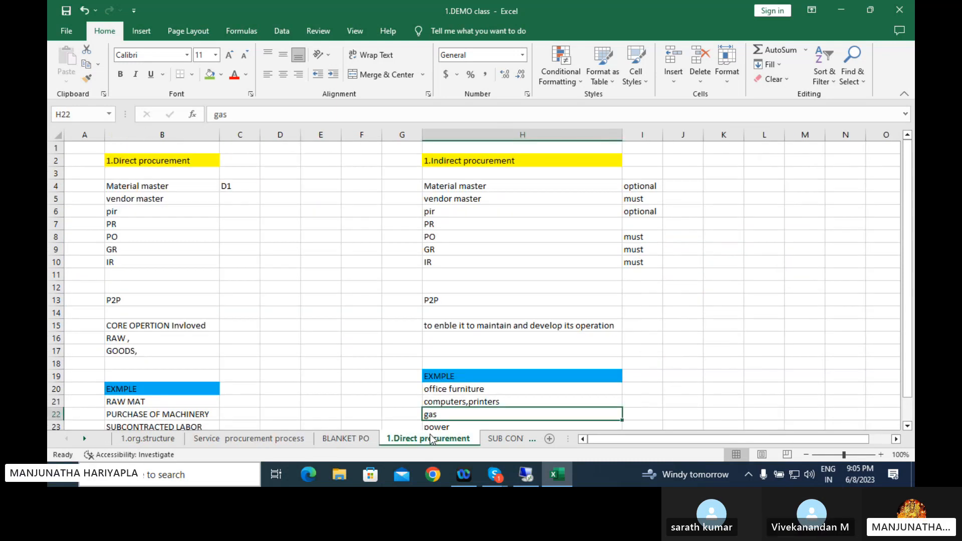
pyautogui.click(502, 440)
# Switch to the Skype window of the ongoing S4HANA MM call
pyautogui.click(495, 474)
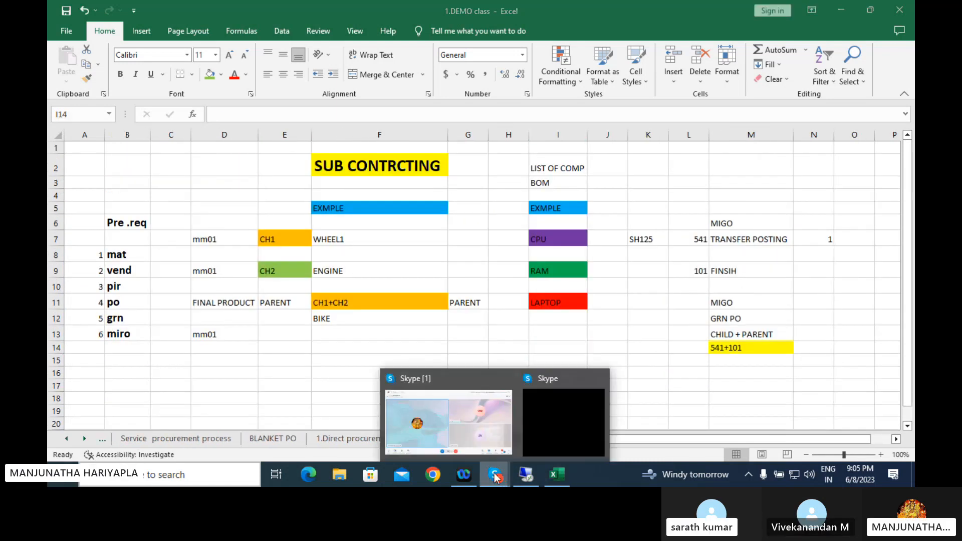
pyautogui.click(466, 424)
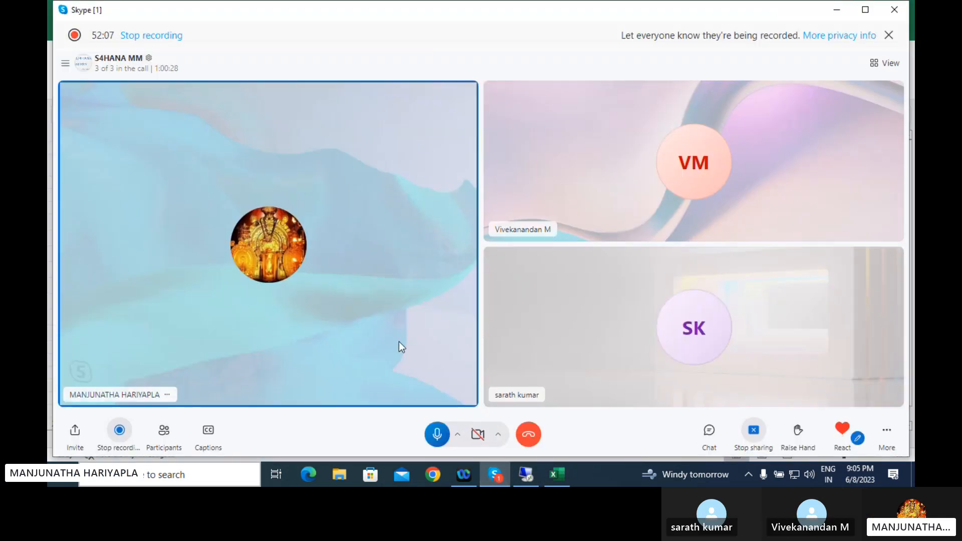